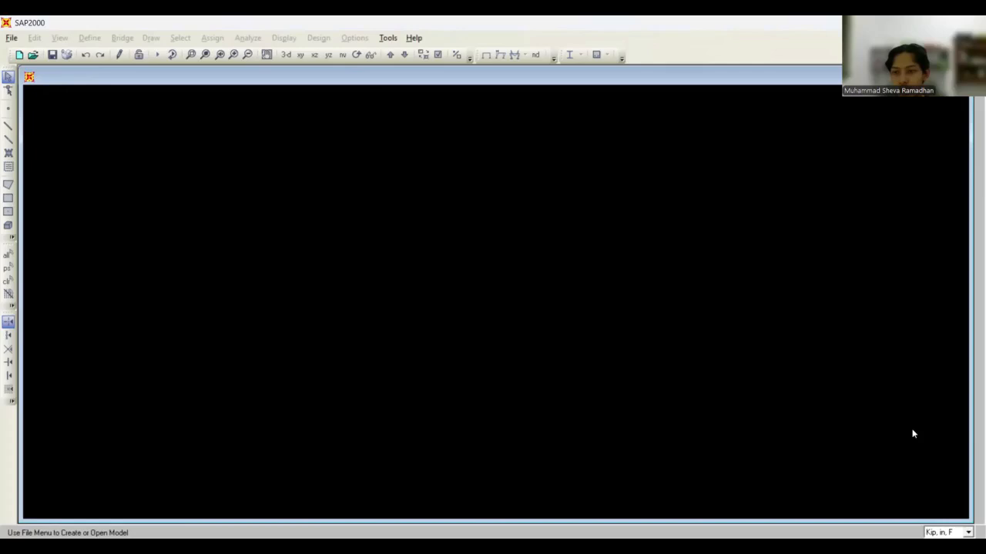
Set the units to KN, m, C and start a new model from the 3D Frames template.
click(967, 532)
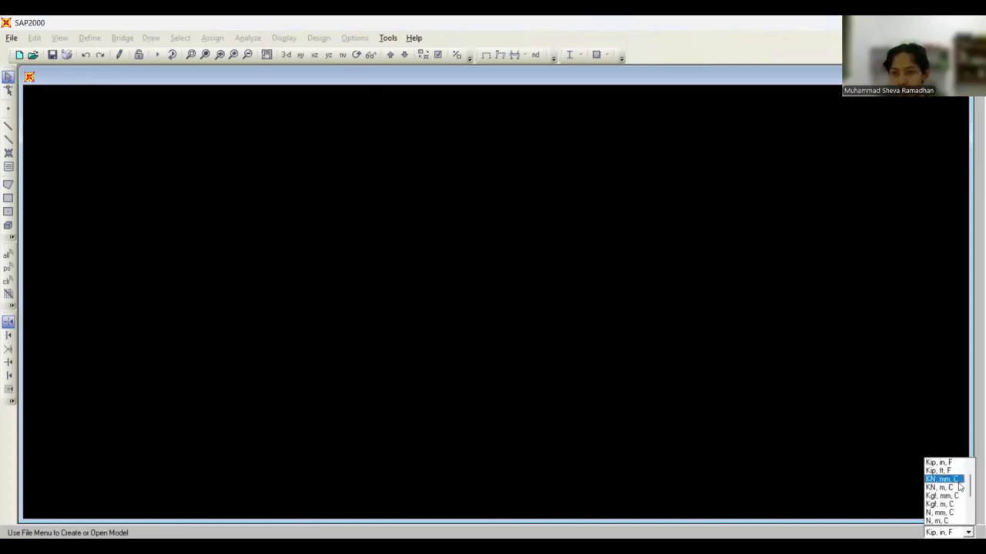
click(950, 489)
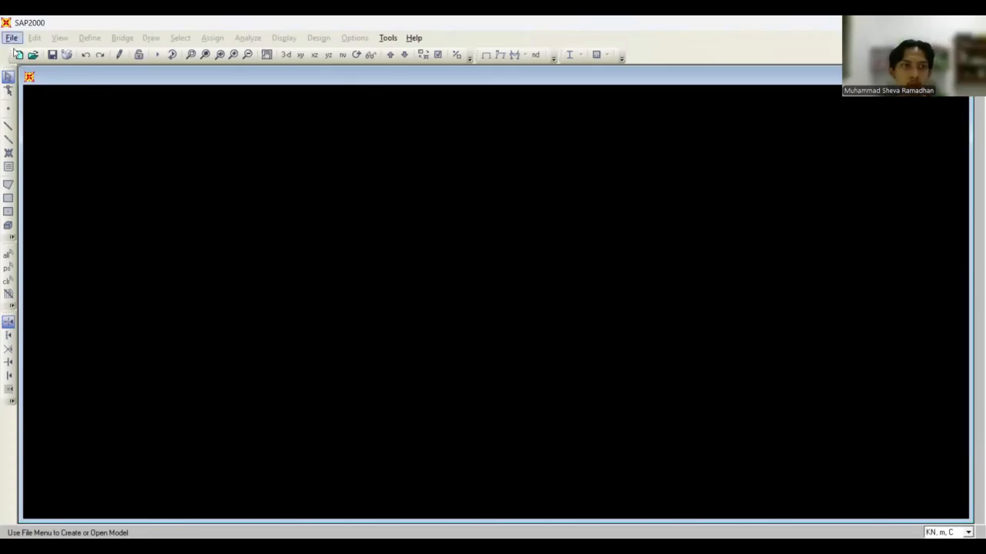
click(20, 56)
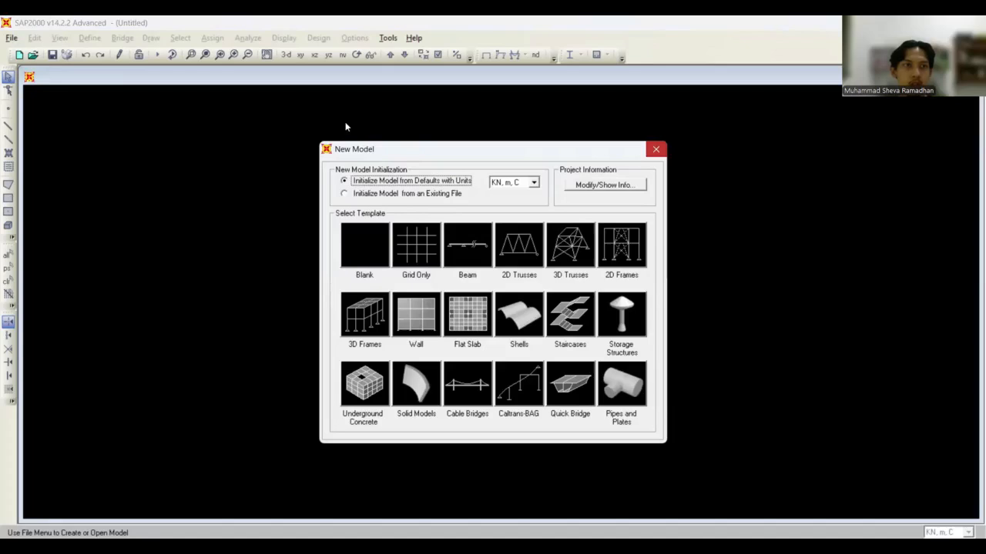
click(656, 149)
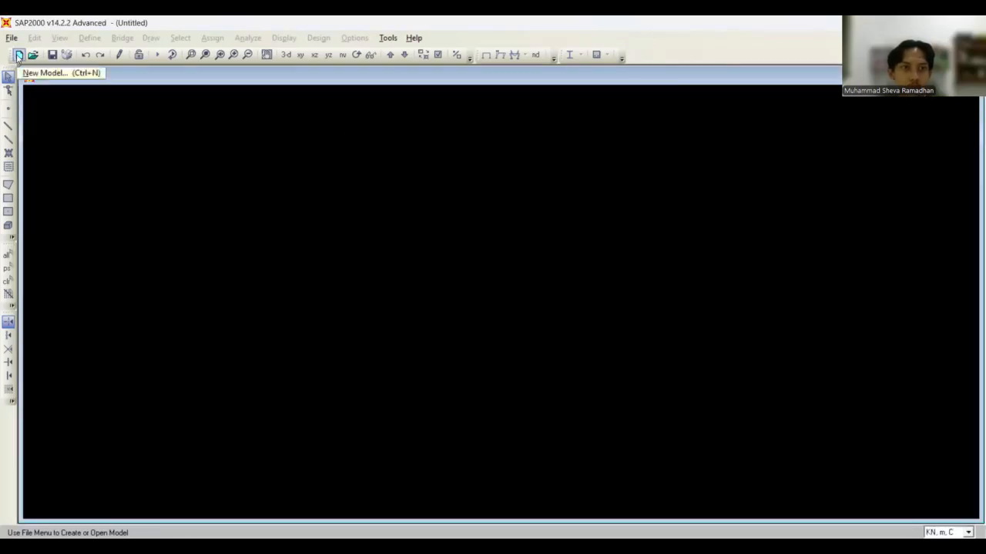
click(18, 57)
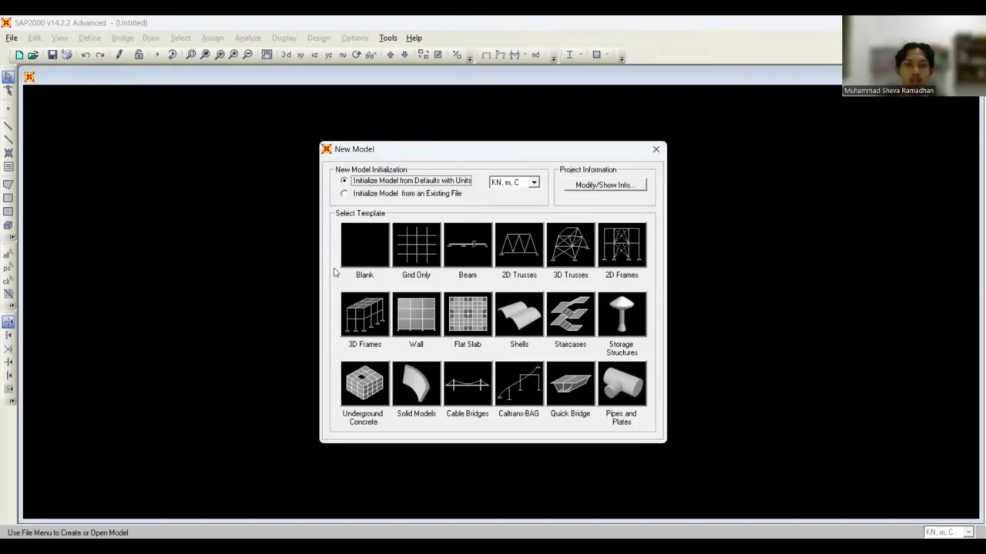
click(375, 318)
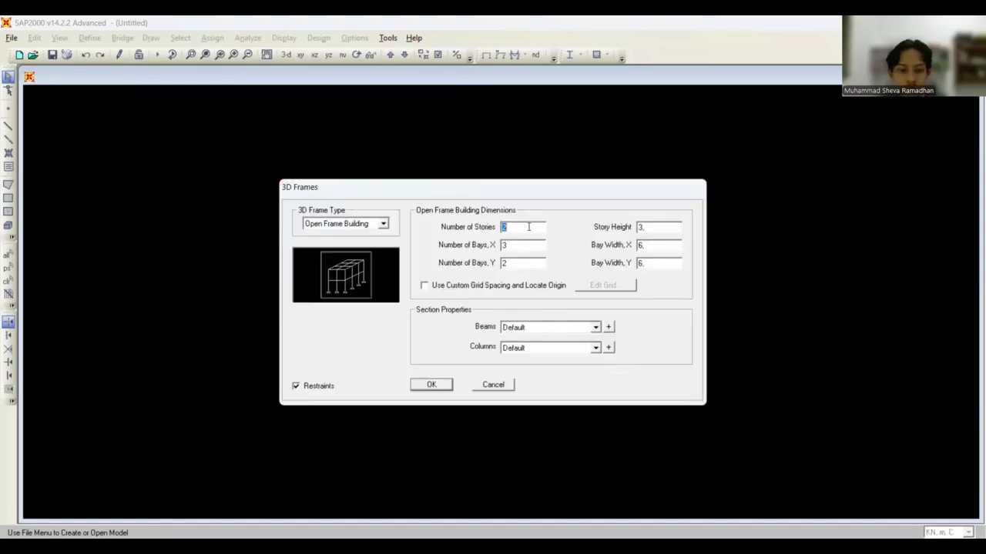
text(4)
text(10)
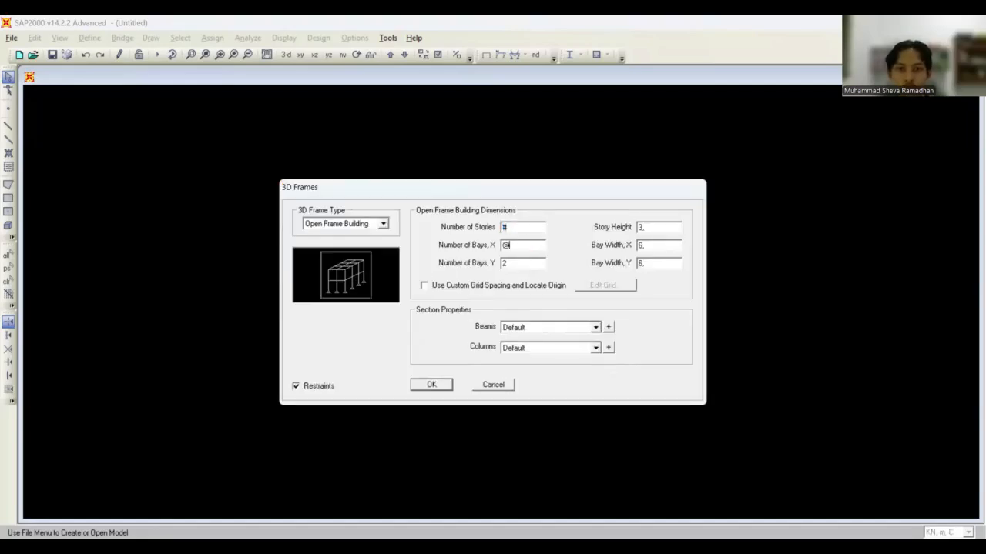
click(527, 332)
click(527, 330)
Set the open frame building to 3 stories, 2 bays in X and 3 bays in Y.
double_click(519, 228)
text(3)
double_click(517, 244)
text(2)
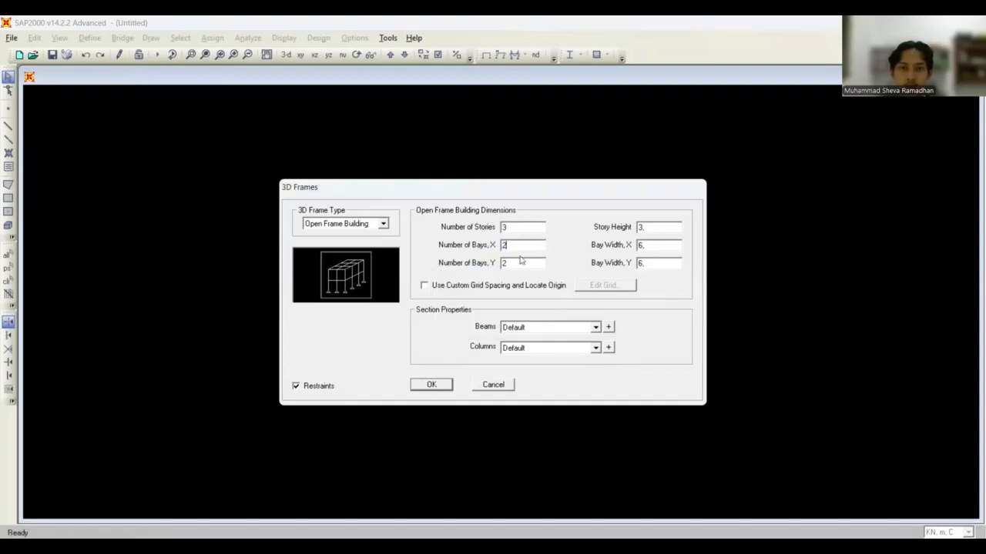
double_click(522, 263)
text(3)
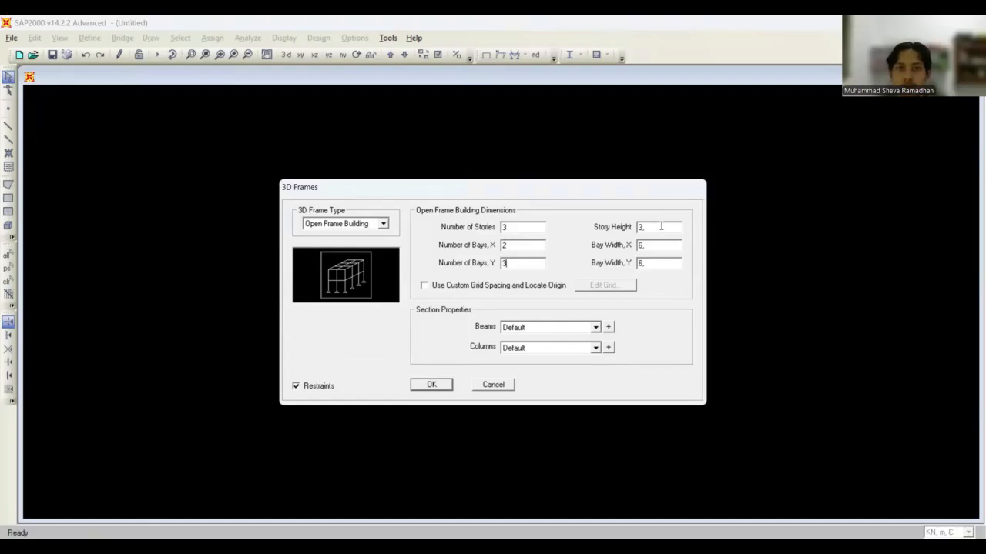
Set the story height to 4 m and the X bay width to 5 m, and generate the 3D frame.
double_click(662, 225)
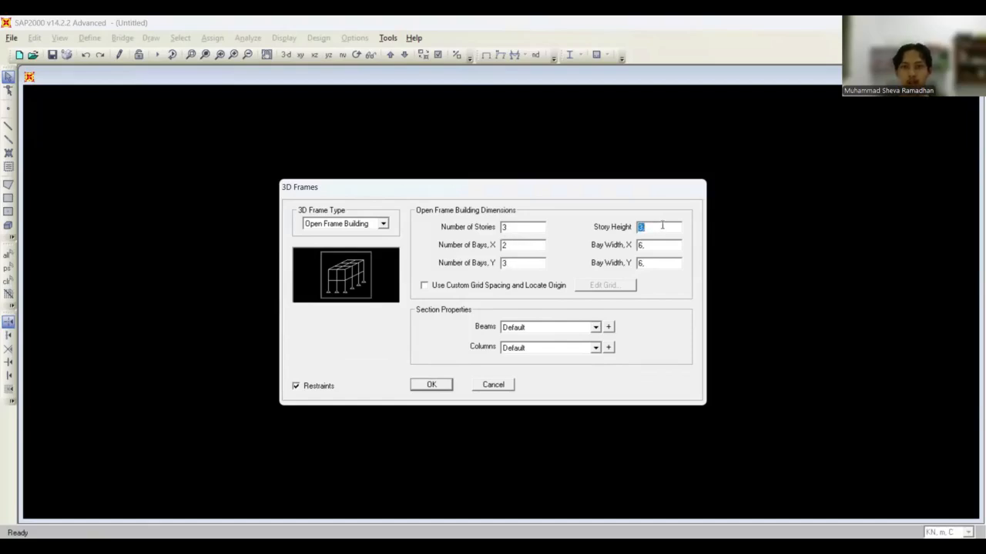
text(4)
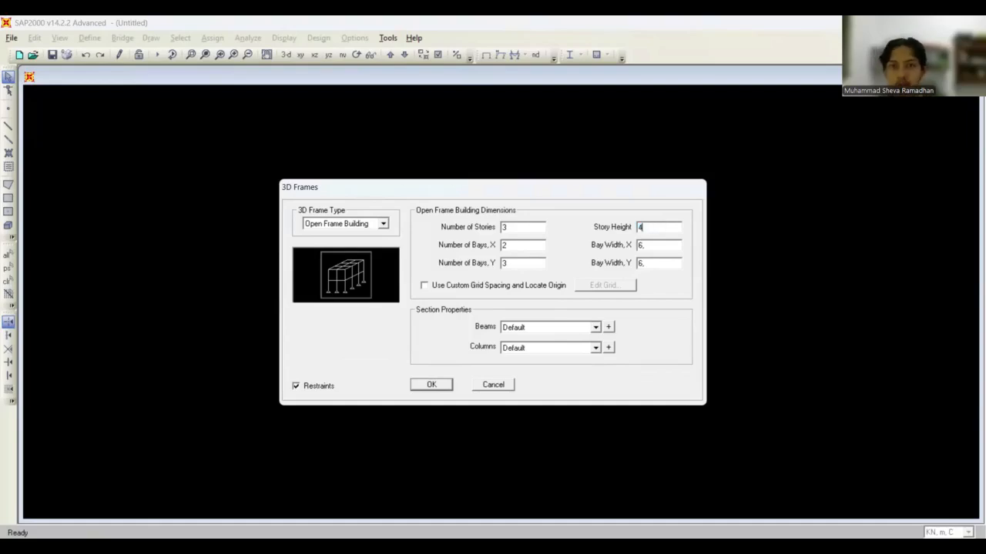
double_click(658, 246)
text(5)
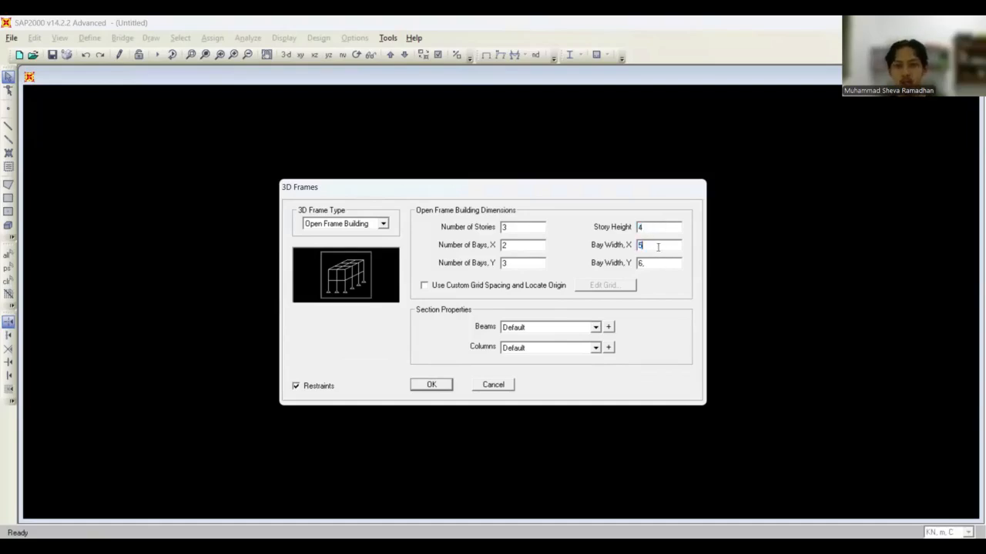
double_click(660, 264)
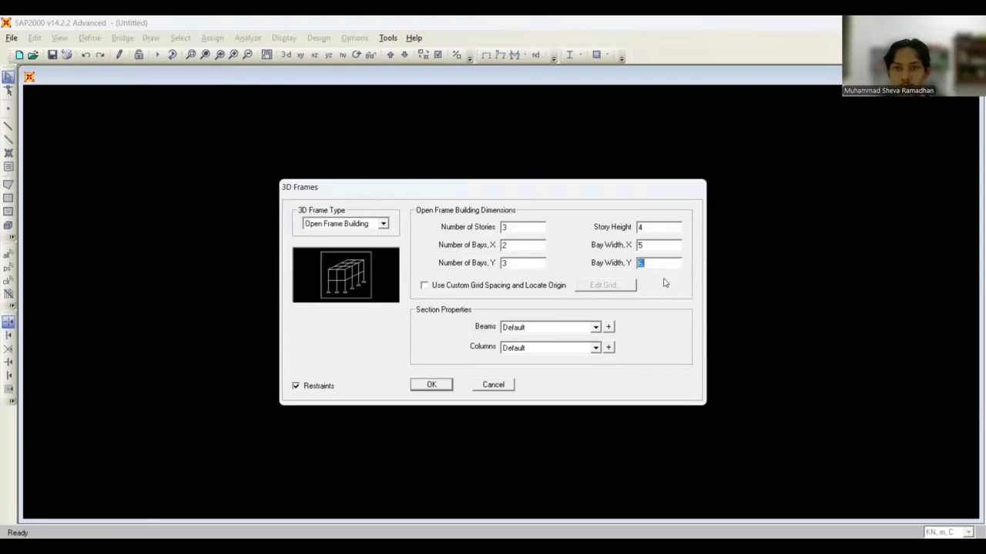
click(438, 386)
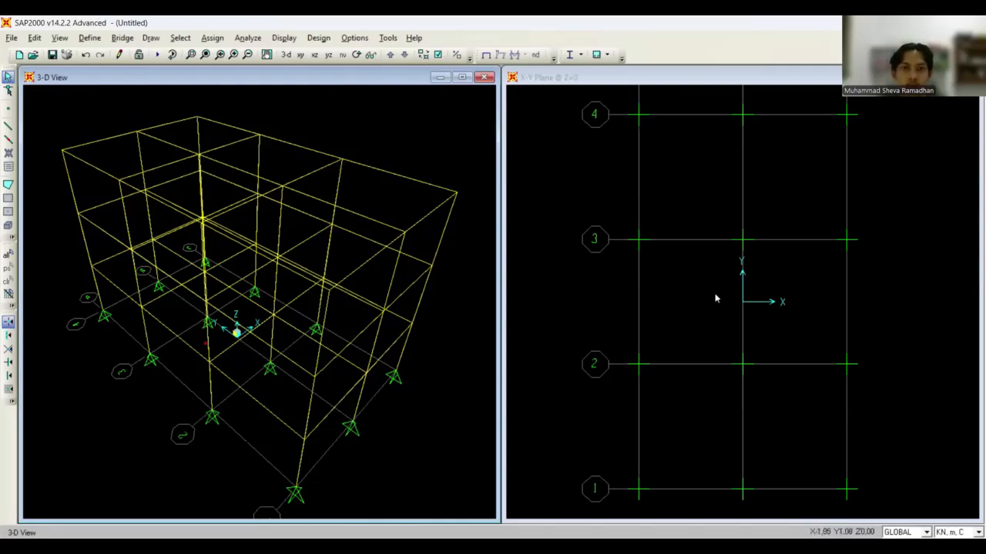
click(575, 278)
scroll(576, 279, down, 2)
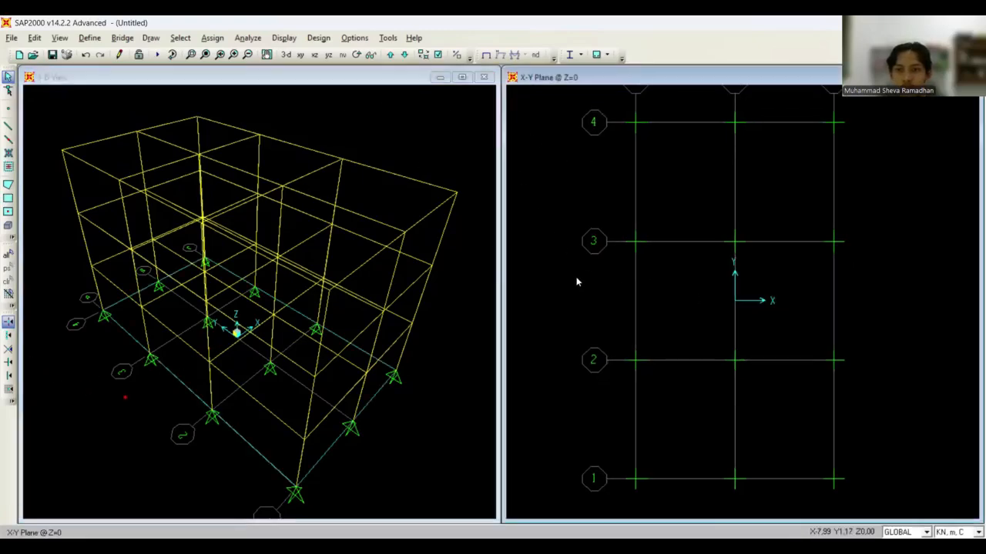
middle_drag(581, 210, 589, 227)
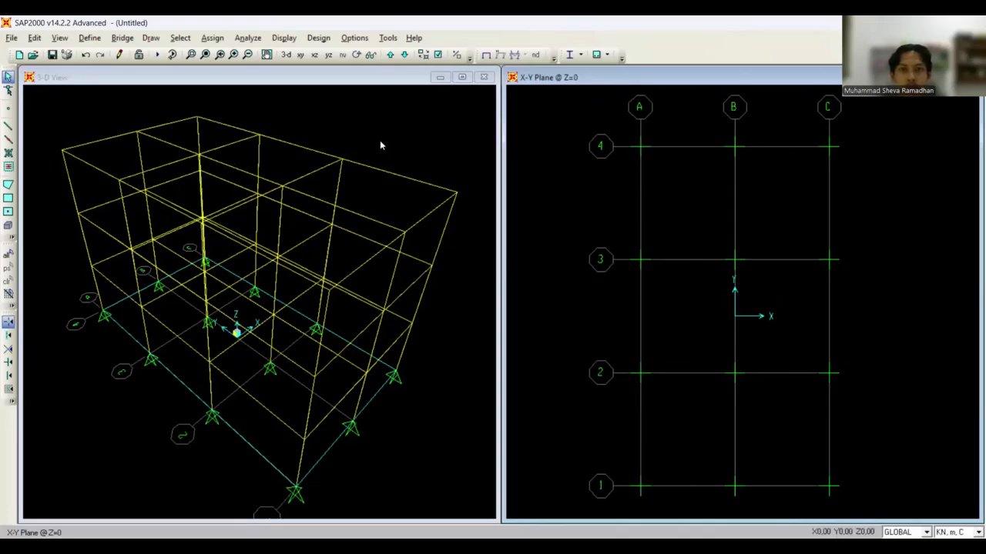
key(alt+Tab)
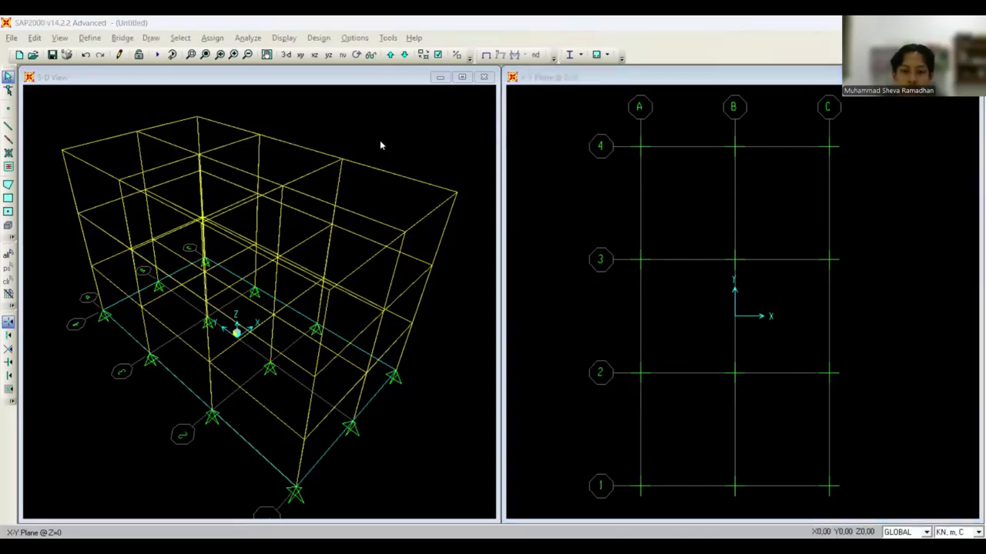
key(alt+Tab)
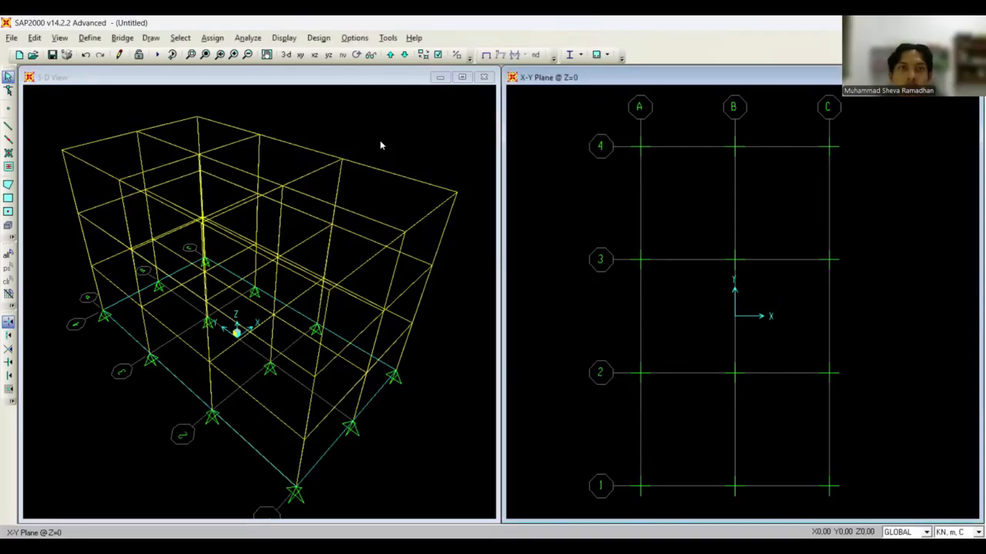
Edit the 4000Psi material definition, renaming it 25 Mpa with Concrete as the material type.
click(90, 40)
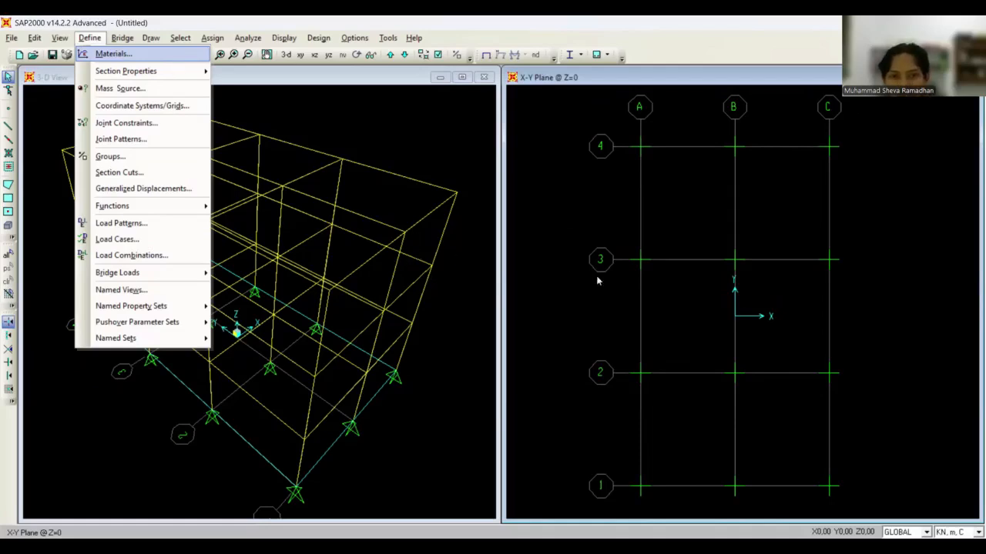
key(Return)
click(562, 290)
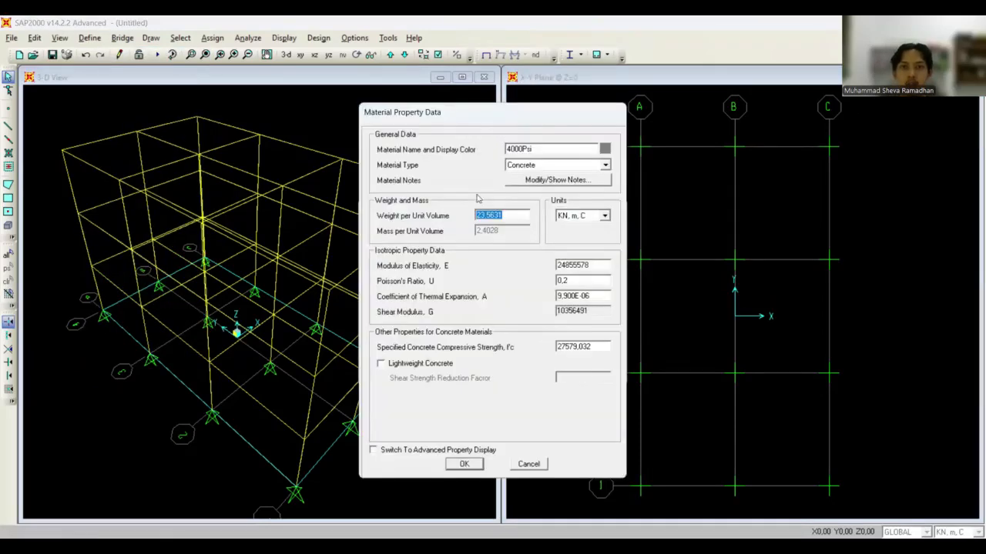
drag(583, 148, 353, 166)
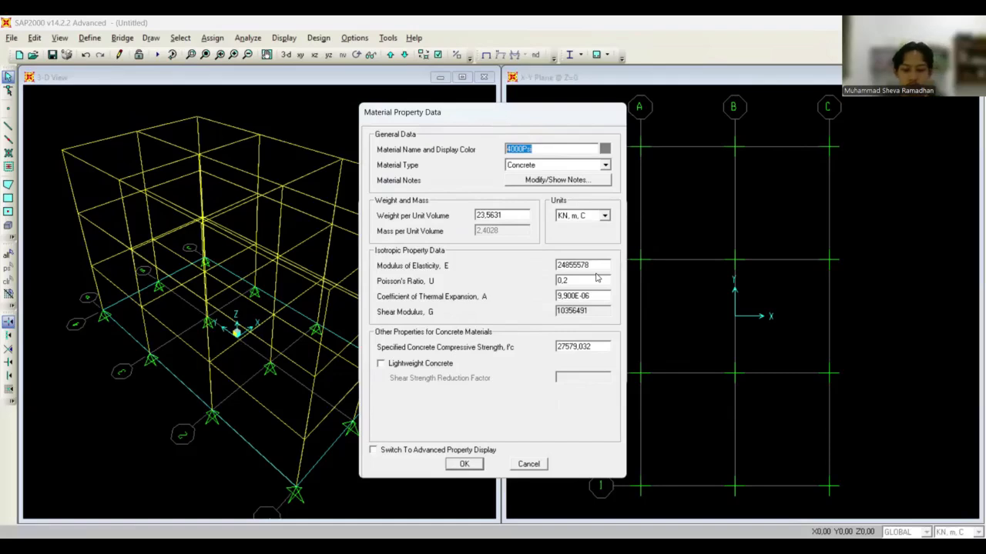
text(25)
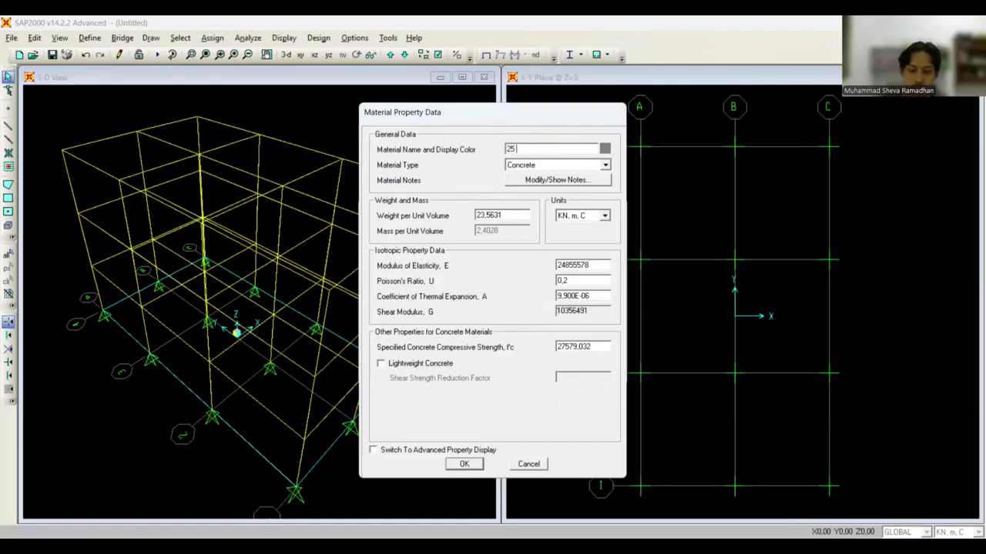
text( Mpa)
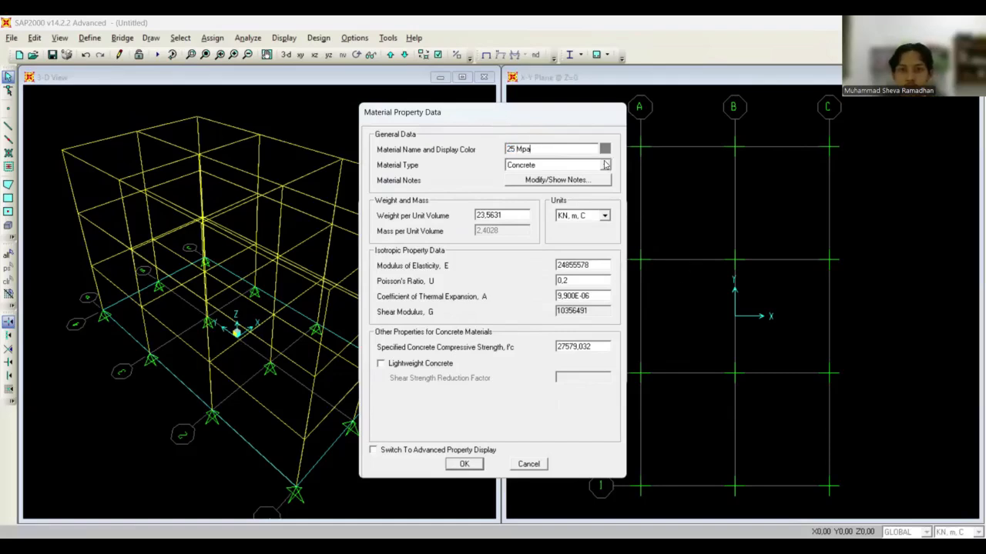
click(605, 164)
click(549, 185)
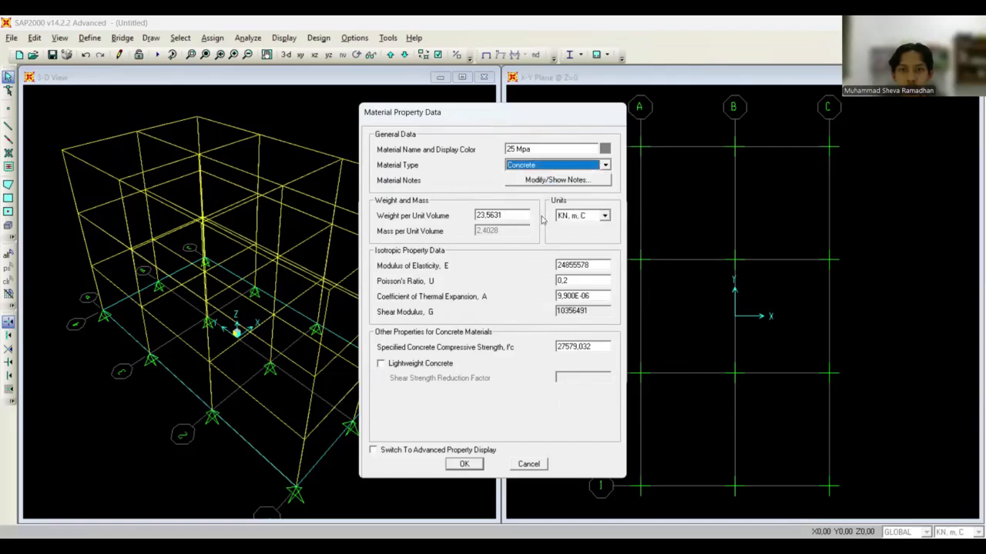
Switch the 25 Mpa material's units to N, mm, C and set its compressive strength f'c to 25.
click(605, 215)
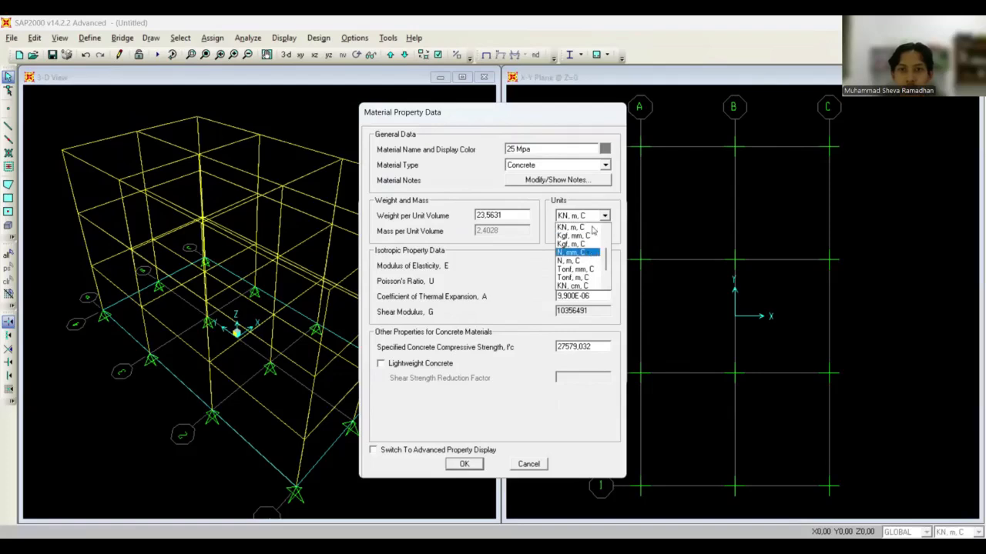
click(589, 253)
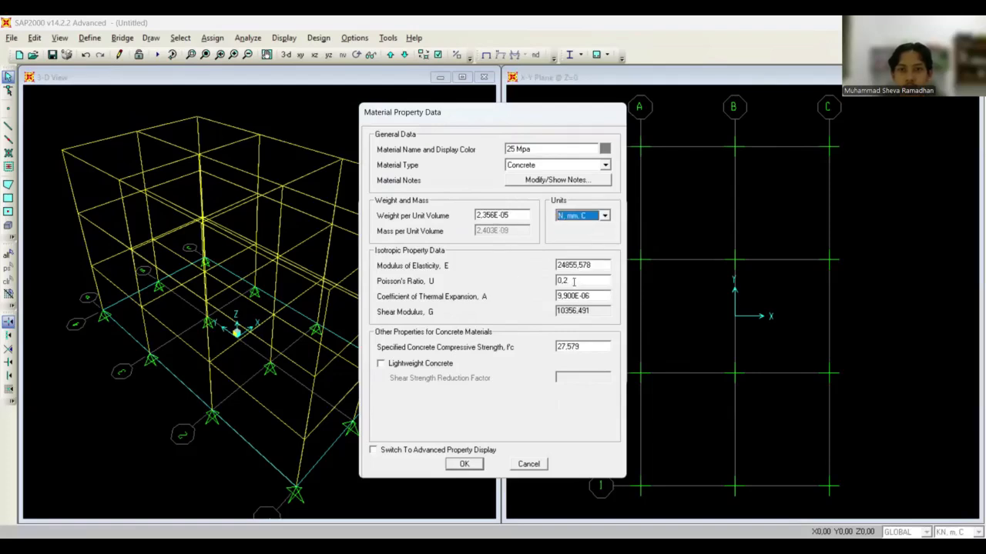
click(605, 347)
double_click(595, 348)
text(25)
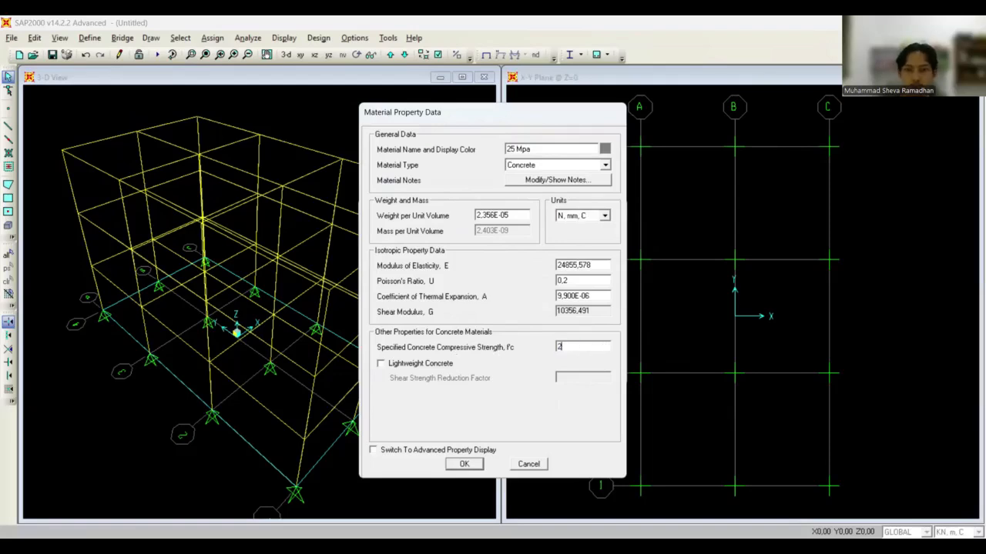
click(472, 465)
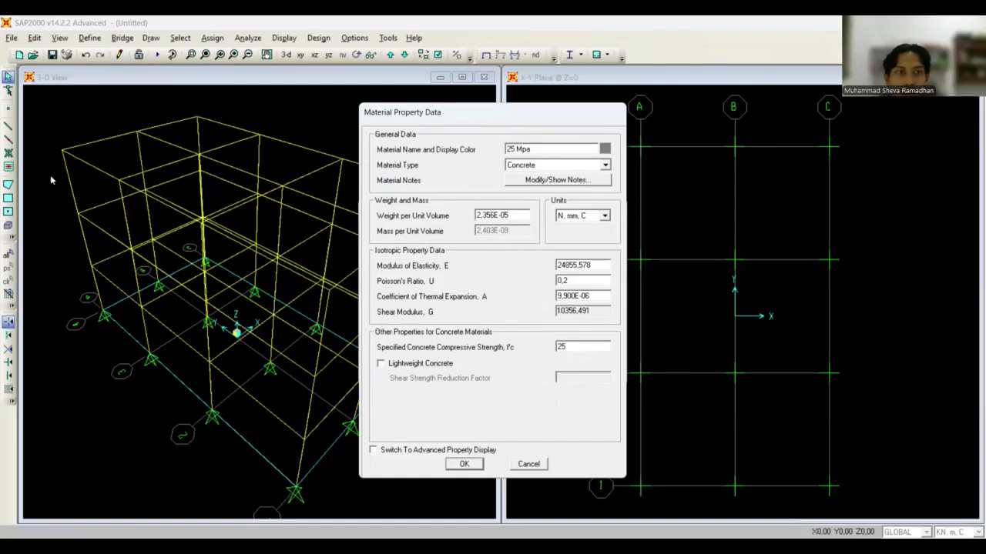
Give the 25 Mpa material a dark red display color and save its properties.
click(14, 168)
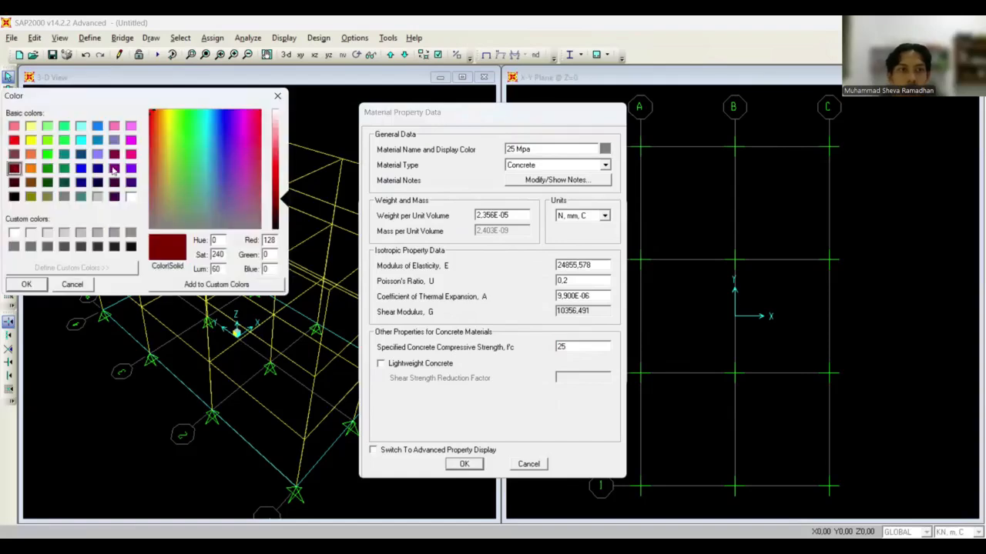
click(25, 285)
click(464, 463)
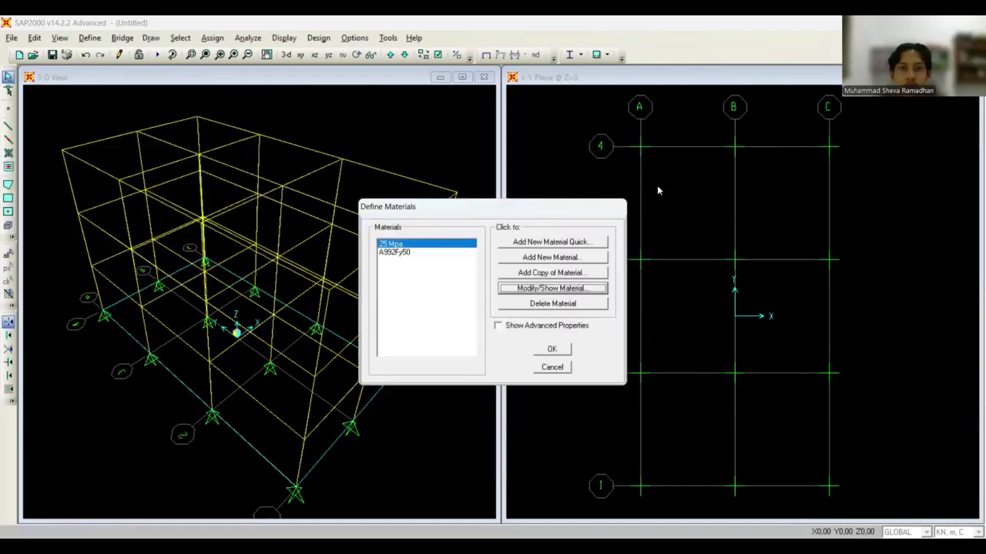
Add a copy of the 25 Mpa material and name the copy 30 Mpa.
click(415, 246)
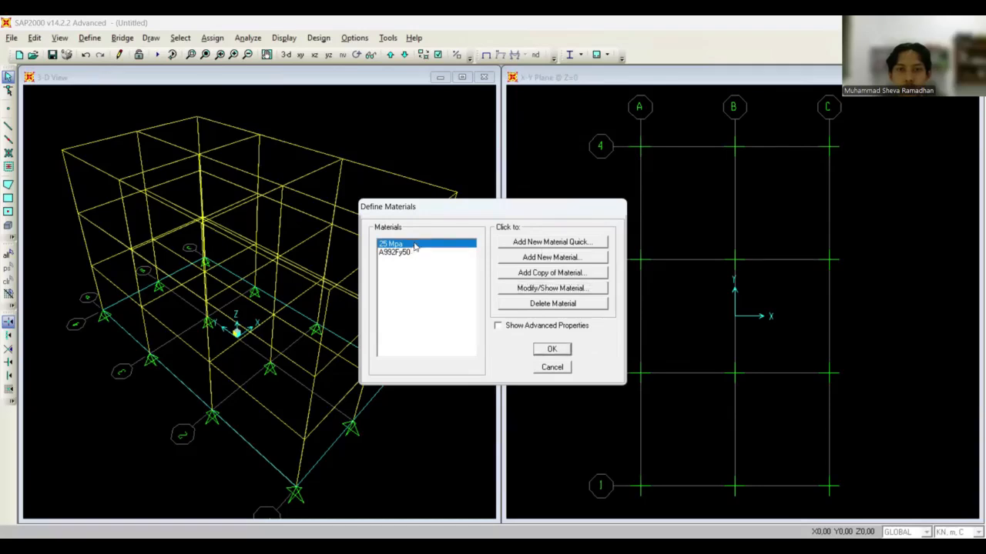
click(562, 274)
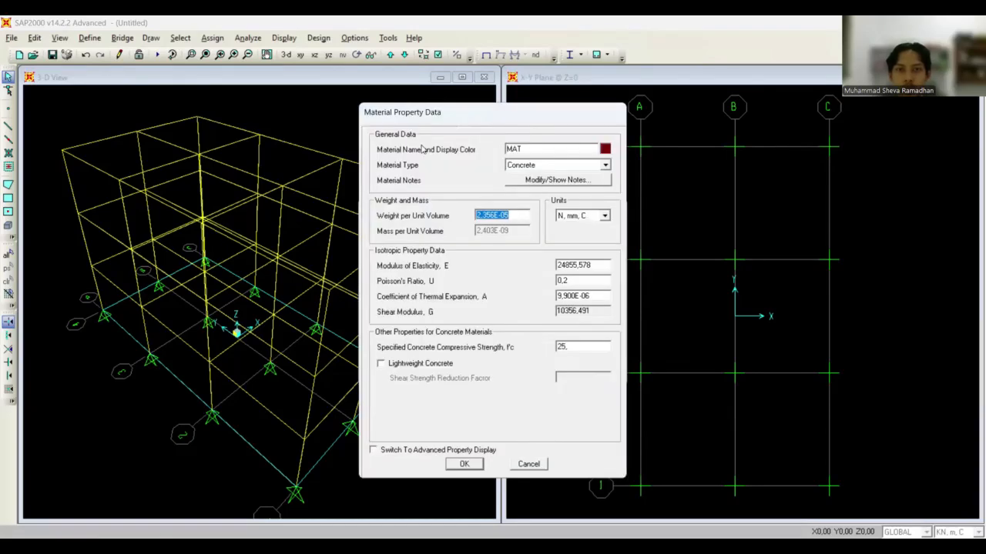
click(568, 151)
double_click(503, 149)
text(f)
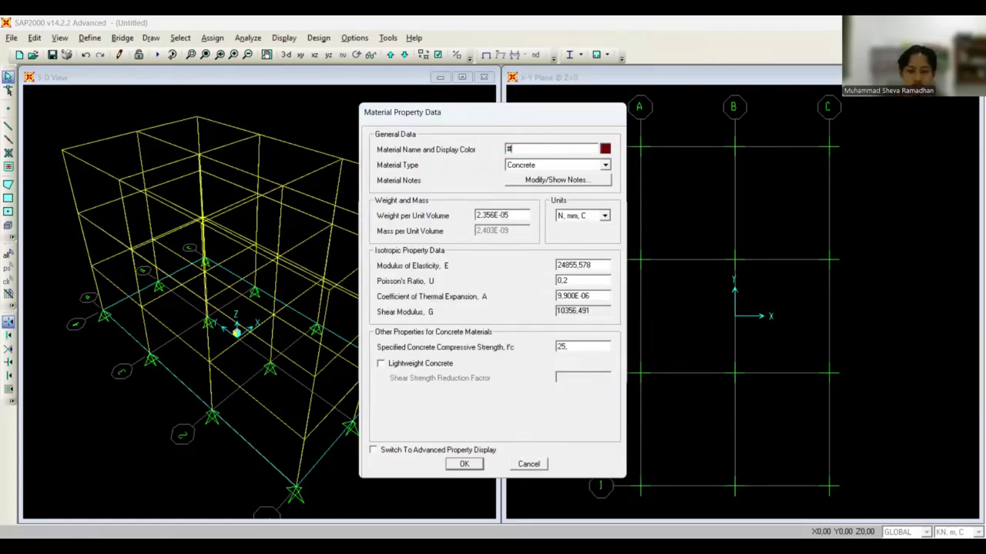
text(c)
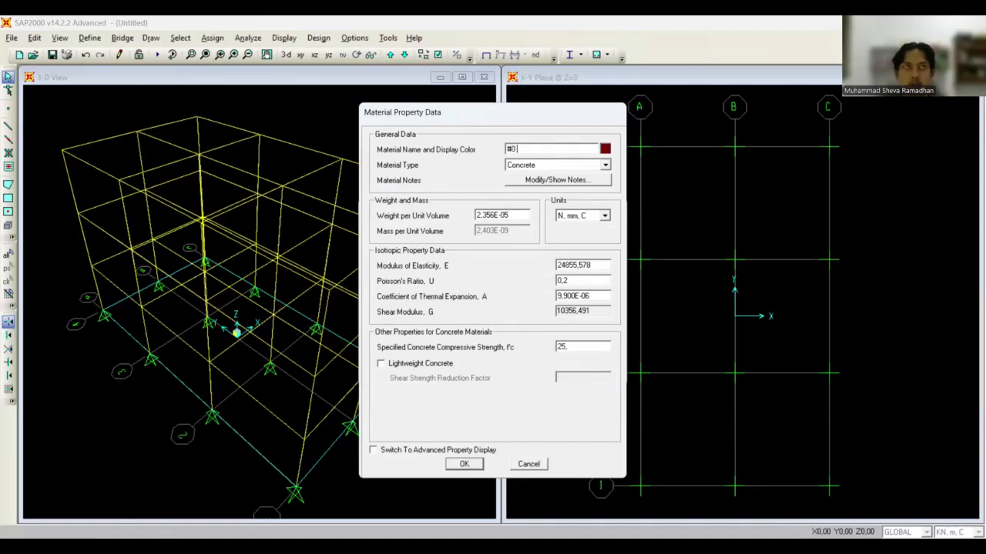
key(BackSpace)
key(BackSpace)
text(30)
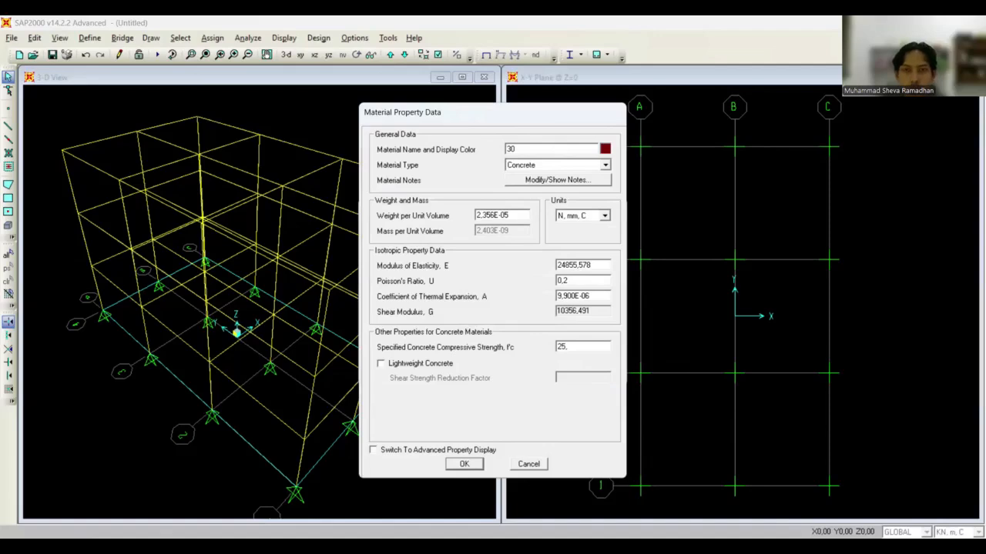
text( M)
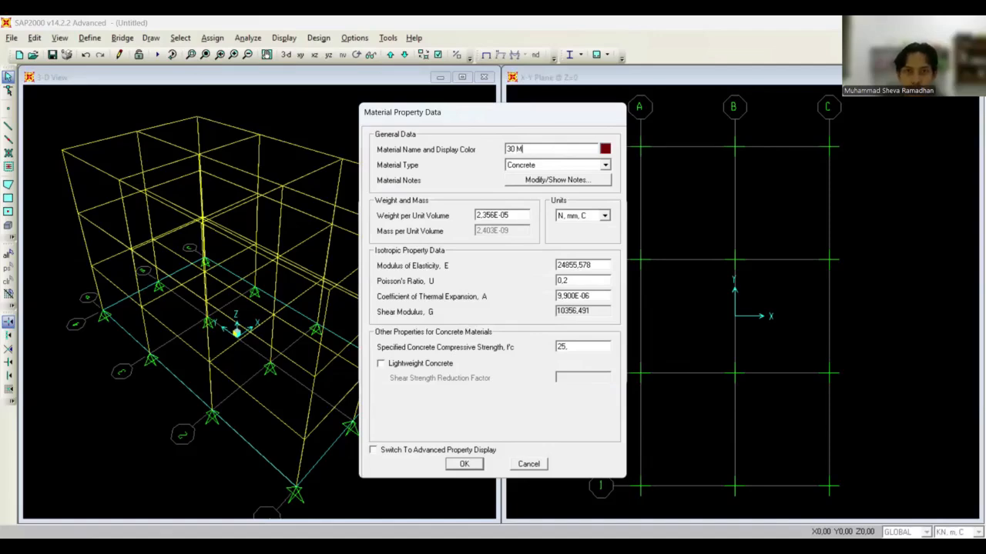
text(pa)
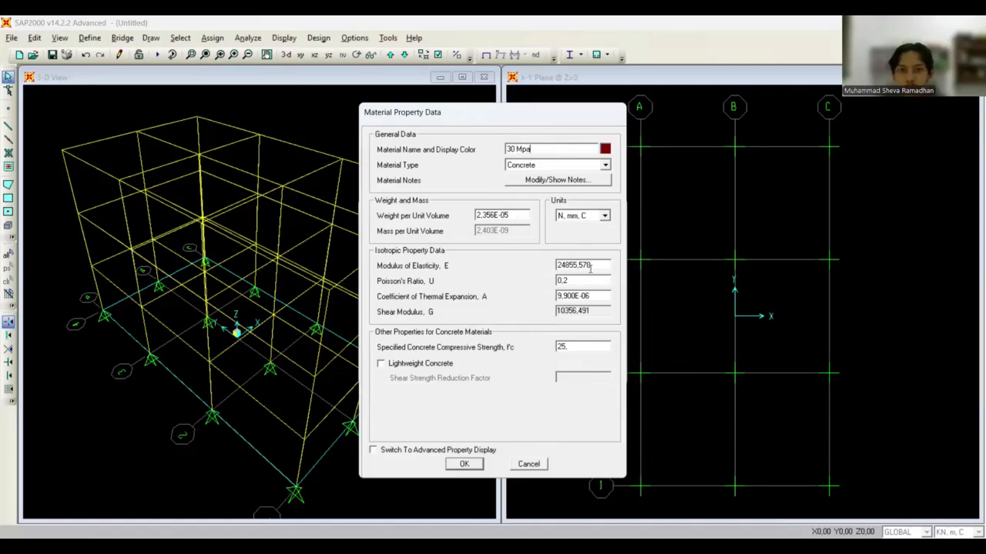
Set the 30 Mpa material's specified concrete compressive strength f'c to 30.
drag(558, 266, 532, 270)
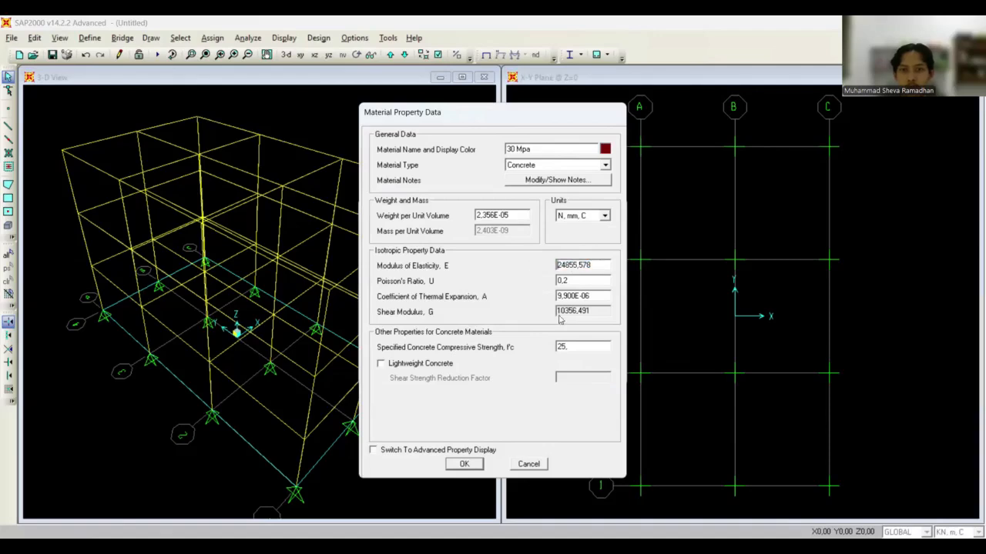
double_click(582, 347)
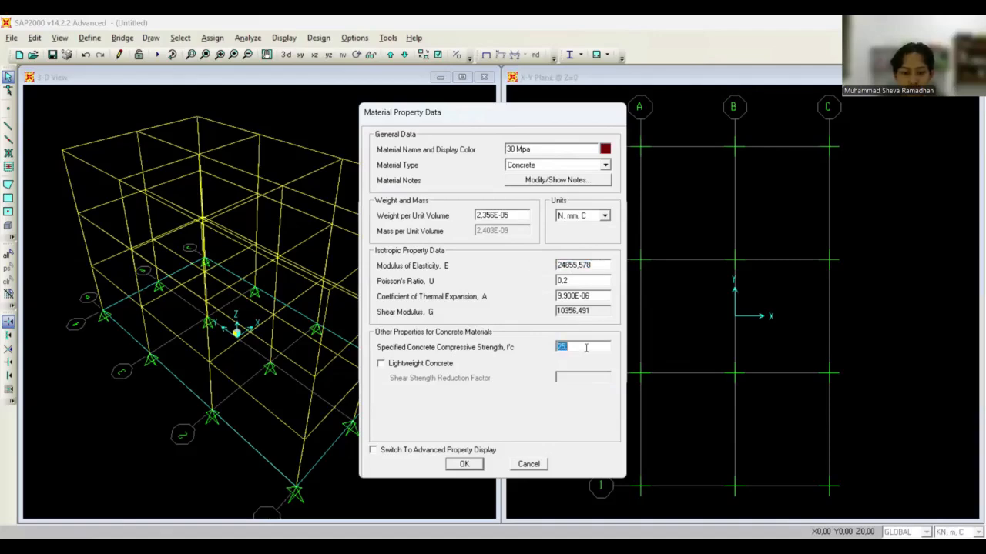
text(30)
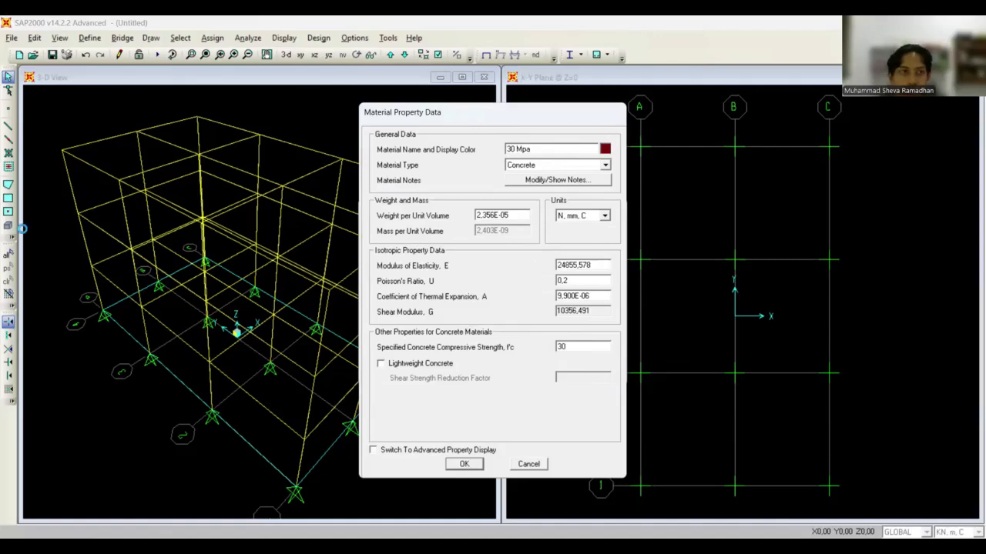
Give the 30 Mpa material an orange display color and save its properties.
click(64, 168)
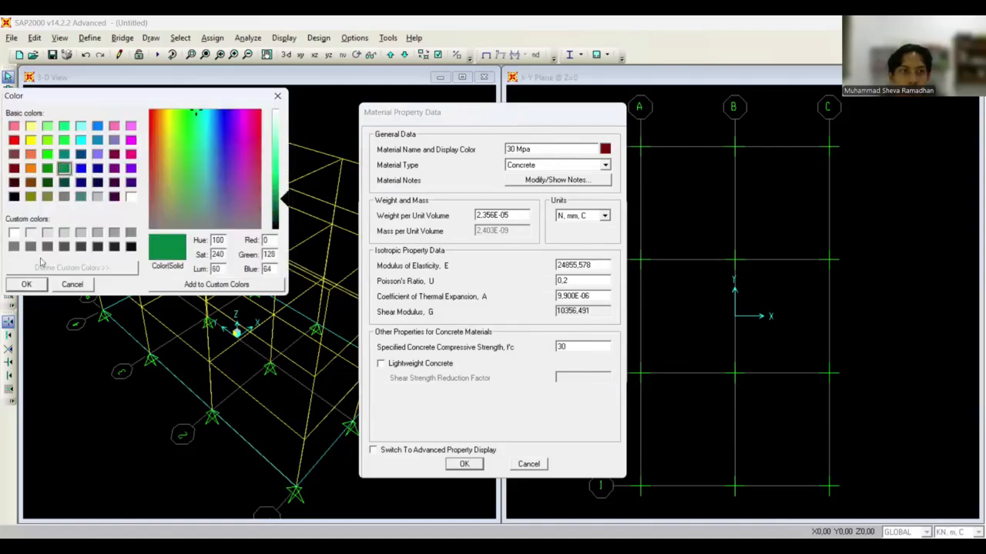
click(30, 167)
click(27, 284)
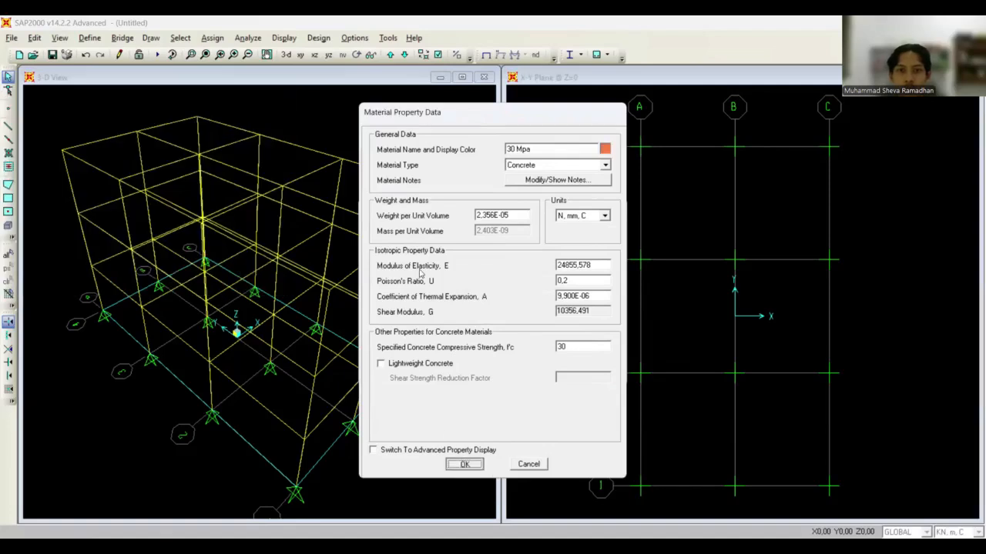
key(Return)
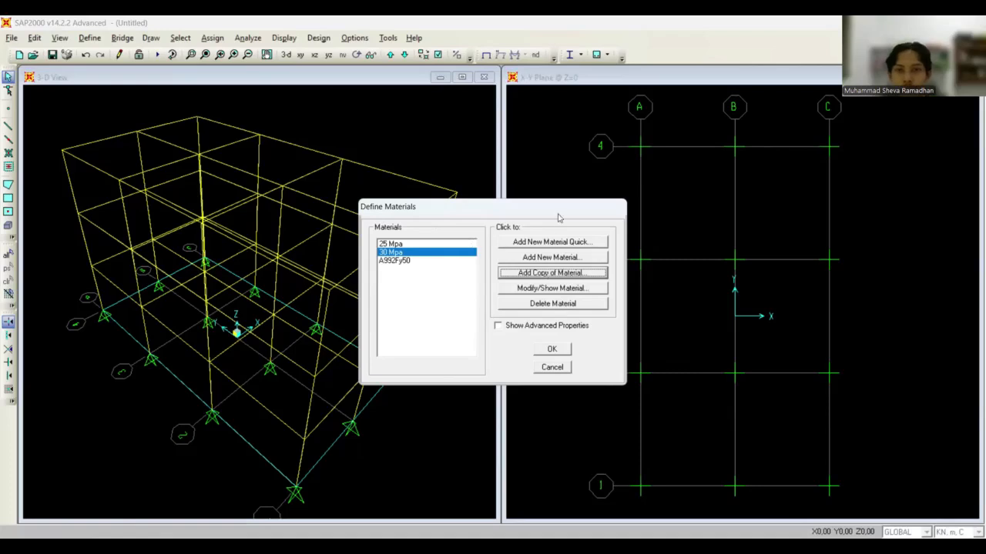
Add a new material to the material definitions and set its type to Rebar.
click(416, 244)
click(420, 260)
click(421, 252)
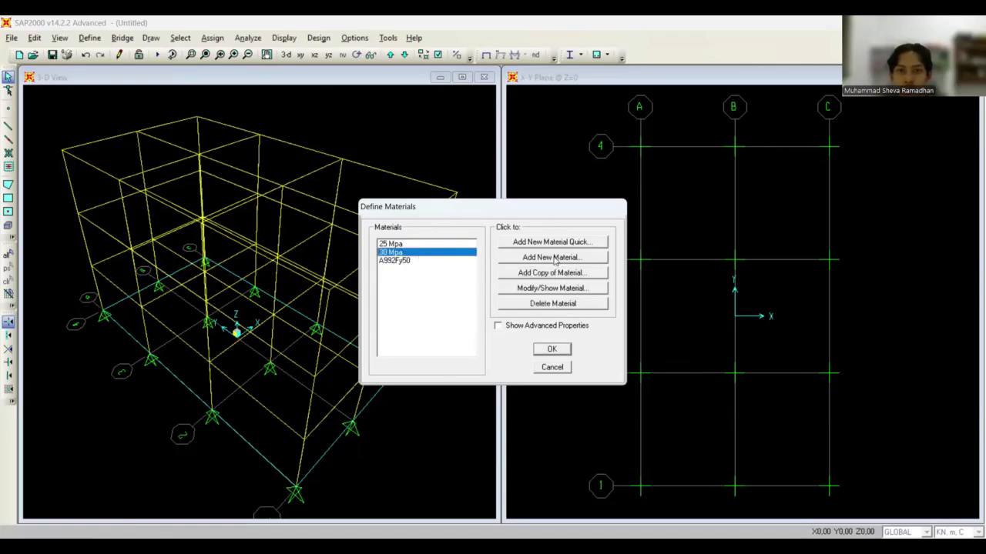
click(555, 262)
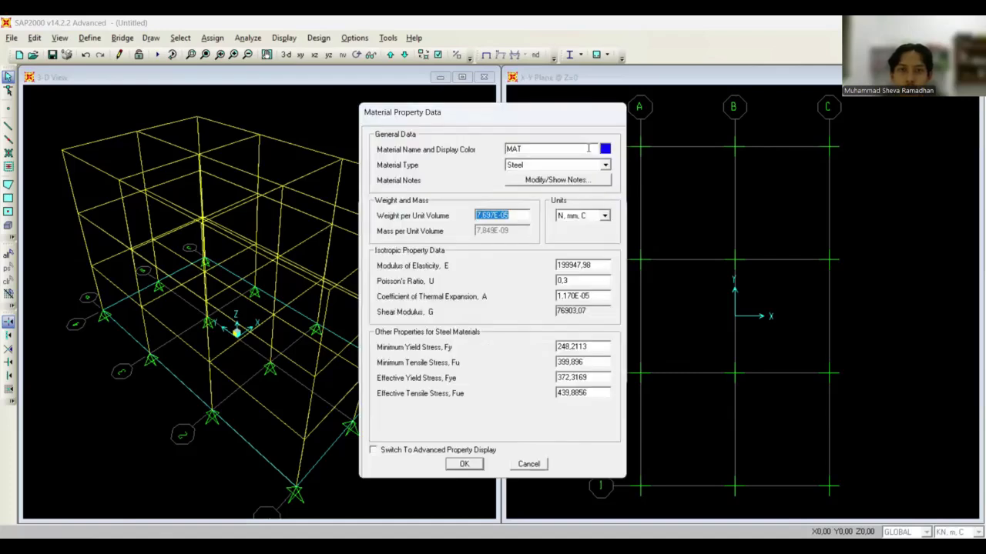
click(606, 166)
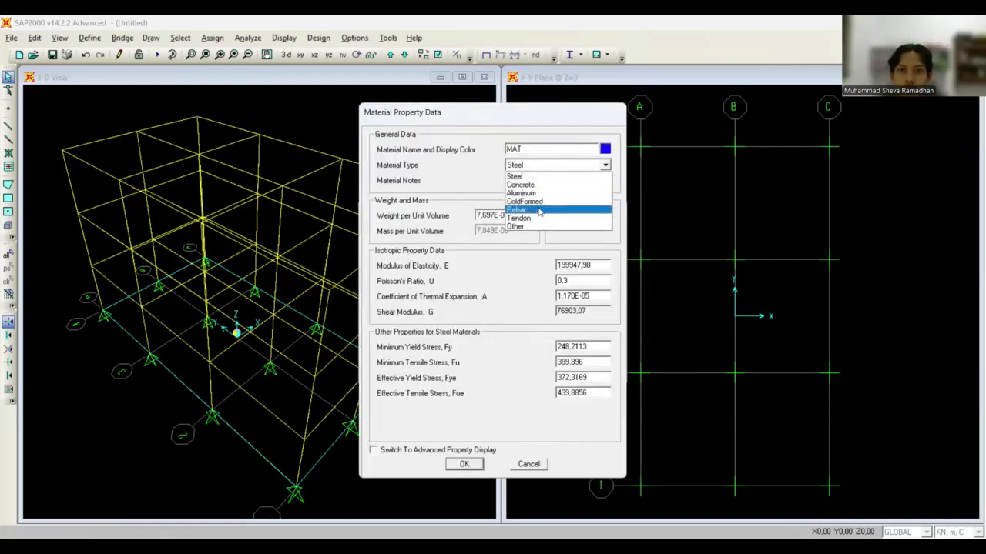
click(539, 210)
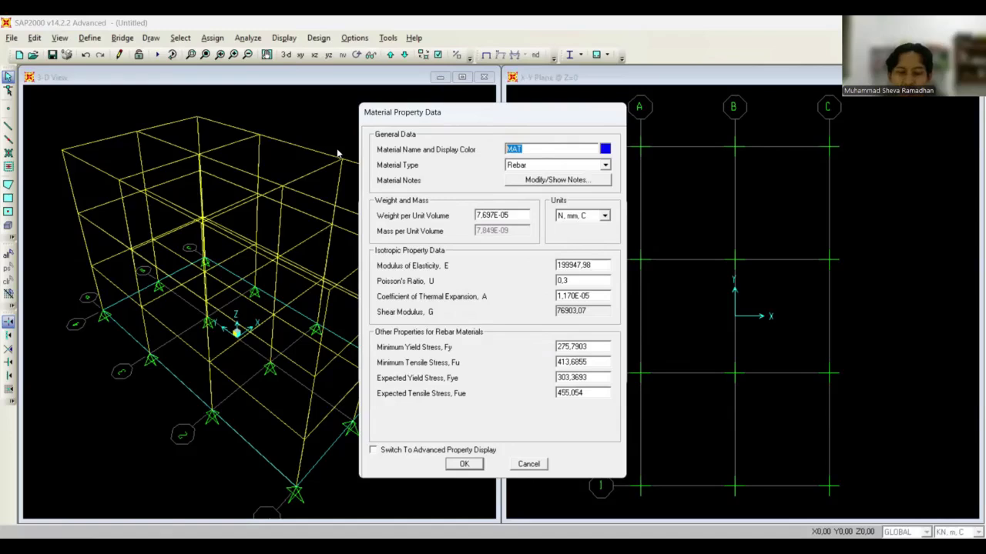
Name the new rebar material Bj TS 420B.
text(B)
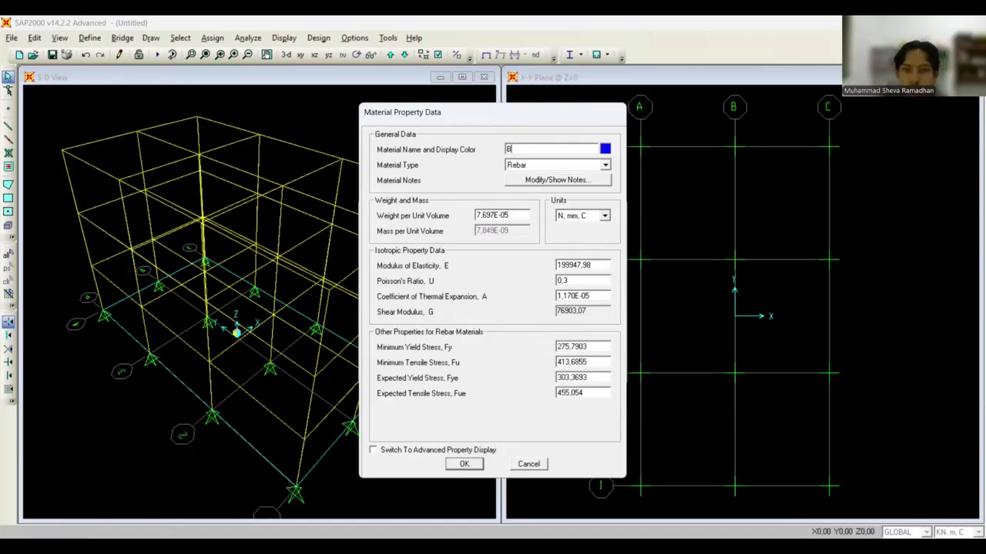
text(i)
text( 420)
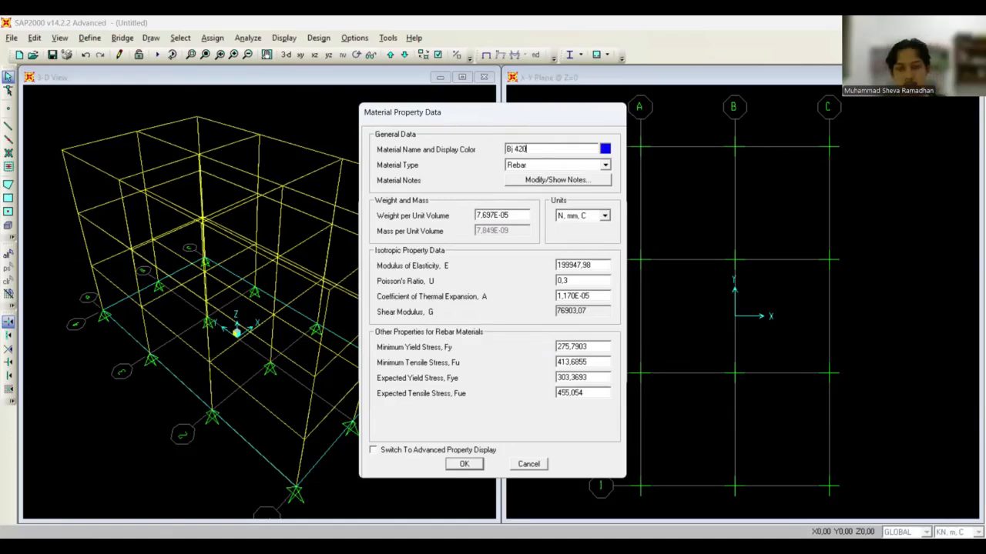
key(Left)
key(Left)
key(Left)
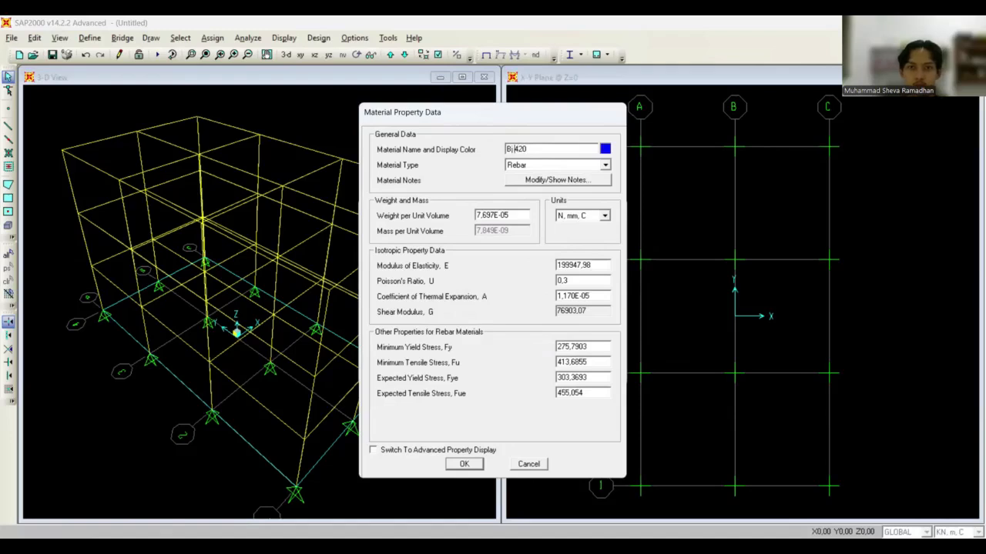
key(Right)
key(Right)
key(Right)
key(Right)
text(B)
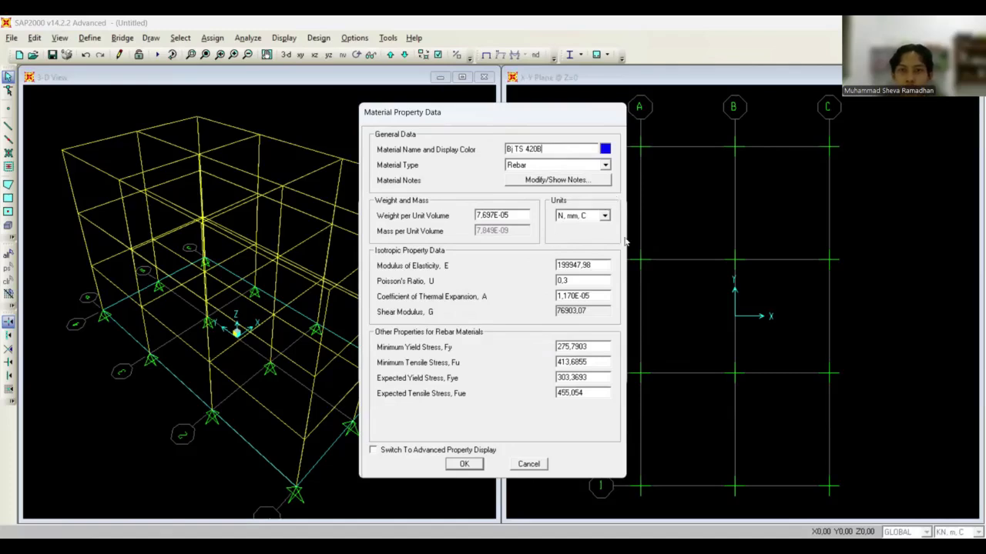
Set the rebar's modulus of elasticity to 200000, minimum yield stress Fy to 420 and minimum tensile stress Fu to 525.
double_click(601, 264)
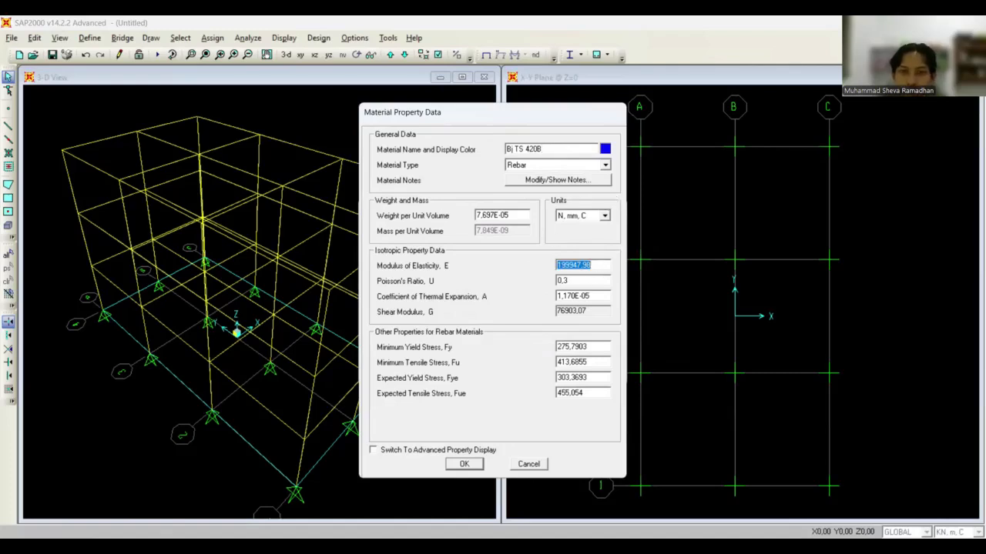
text(200000)
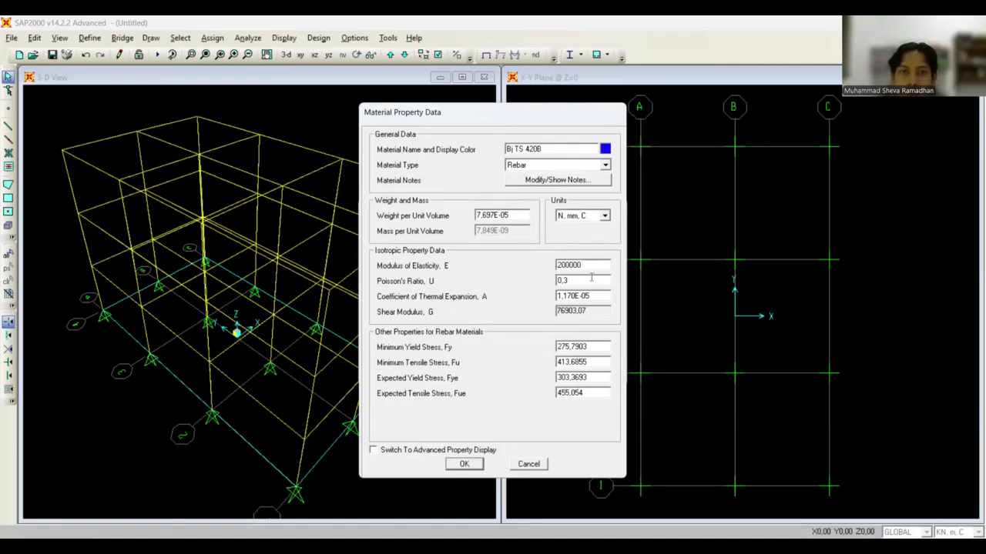
double_click(598, 346)
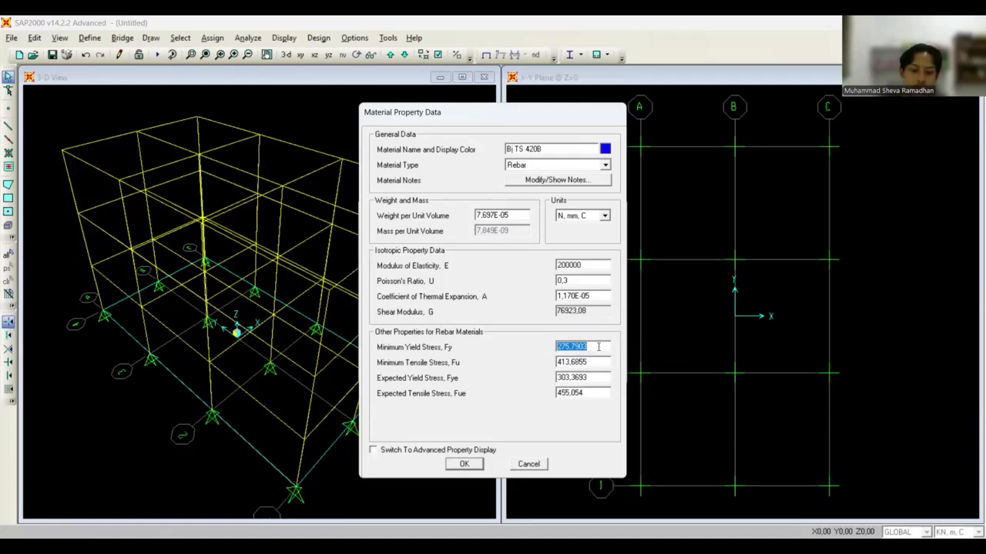
text(420)
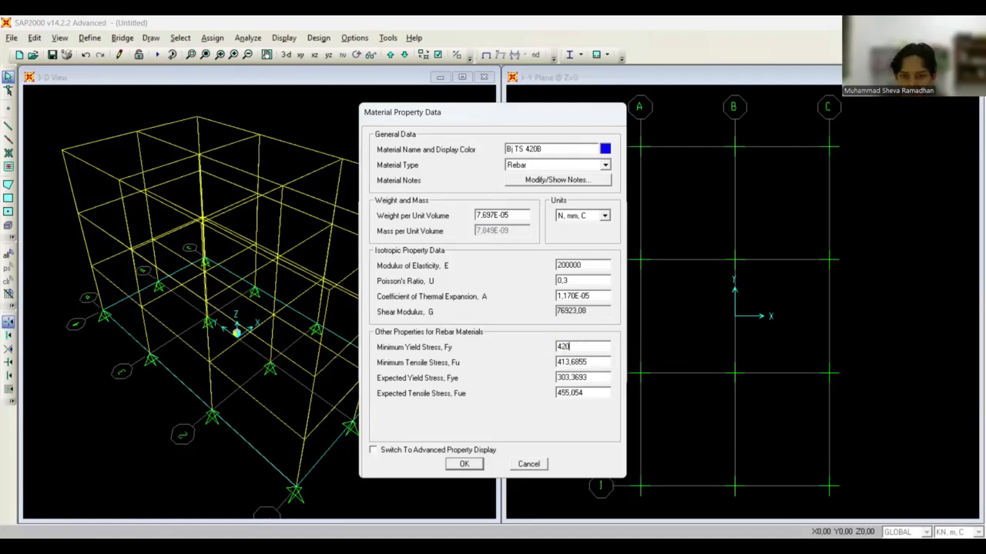
double_click(598, 362)
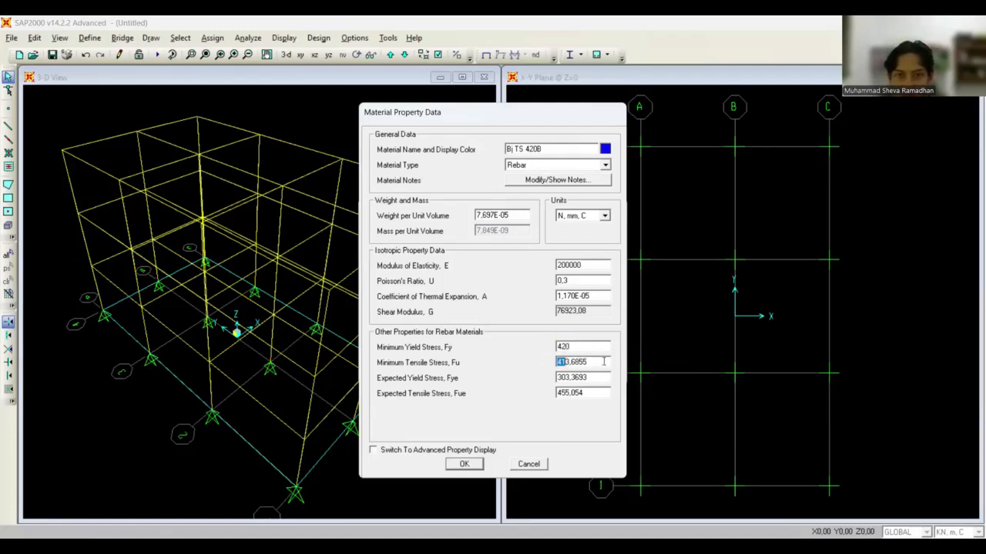
text(525)
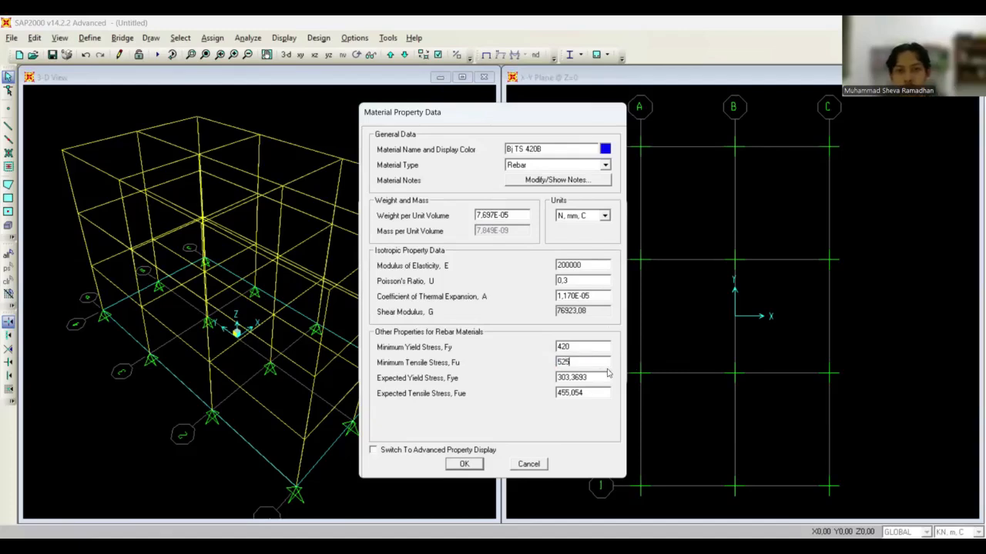
Set the rebar's expected yield stress Fye to 420 and expected tensile stress Fue to 525, and save the material definitions.
double_click(606, 373)
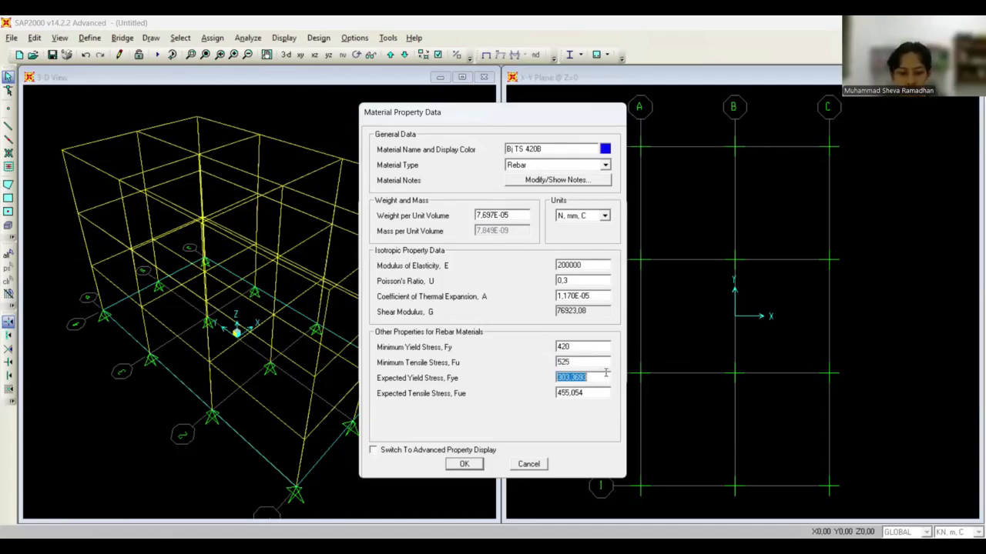
text(42)
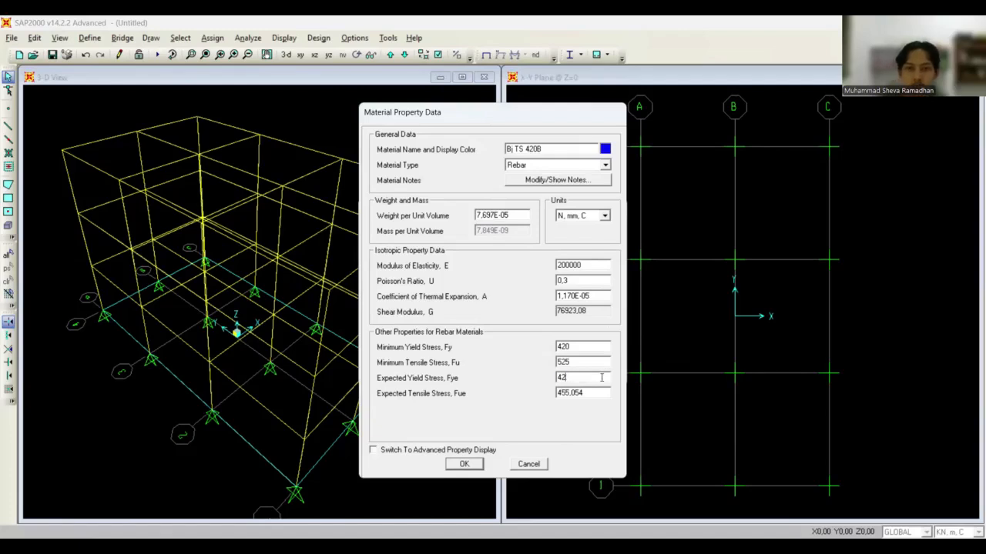
text(0)
double_click(605, 394)
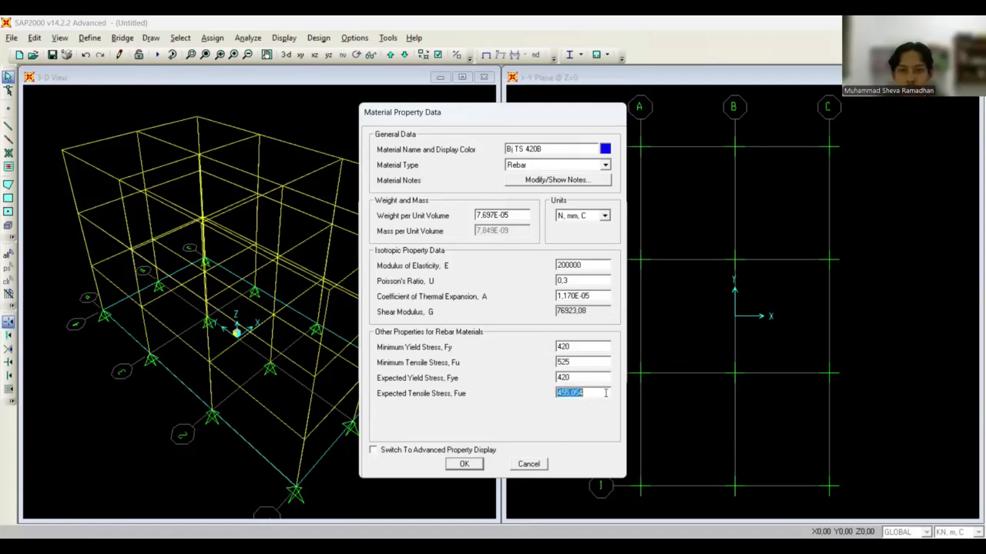
text(525)
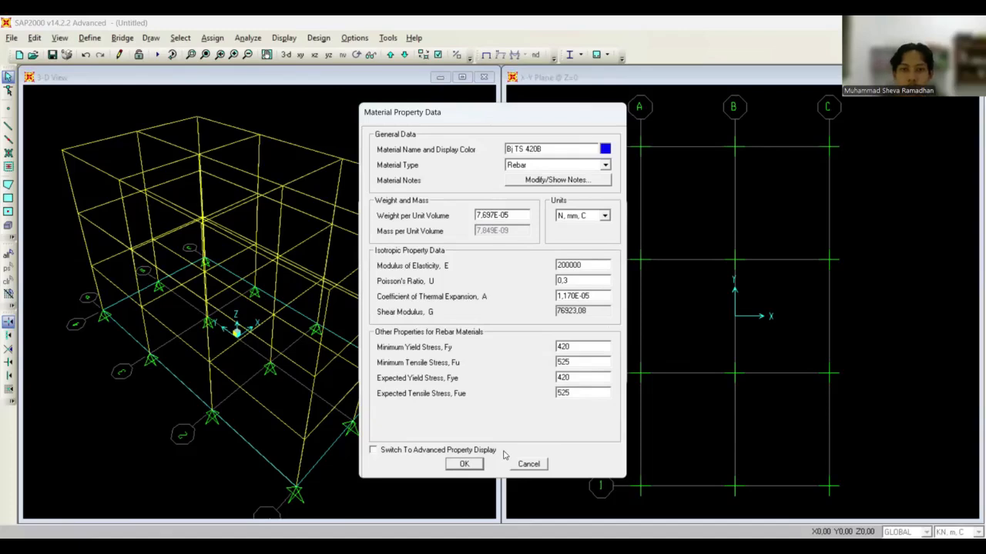
click(467, 464)
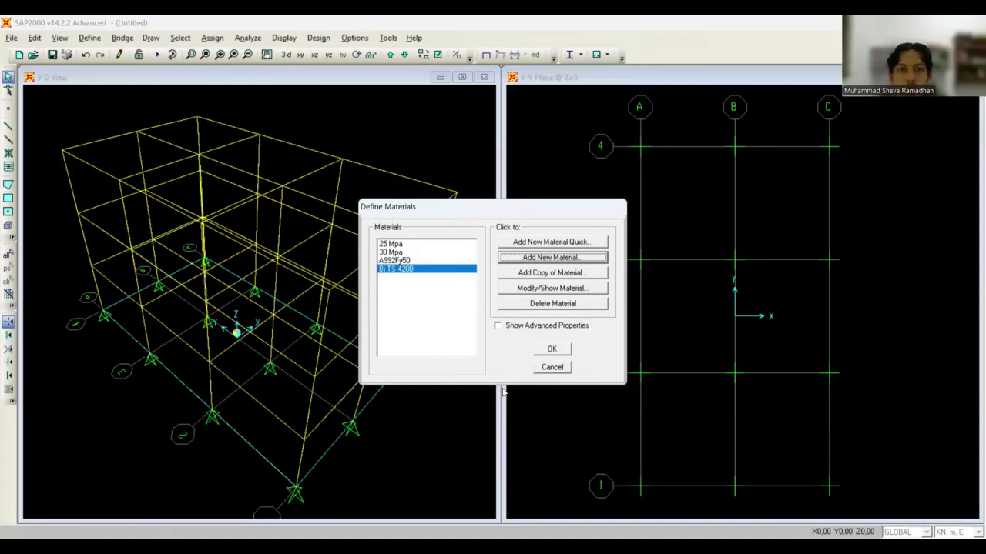
click(565, 350)
click(473, 188)
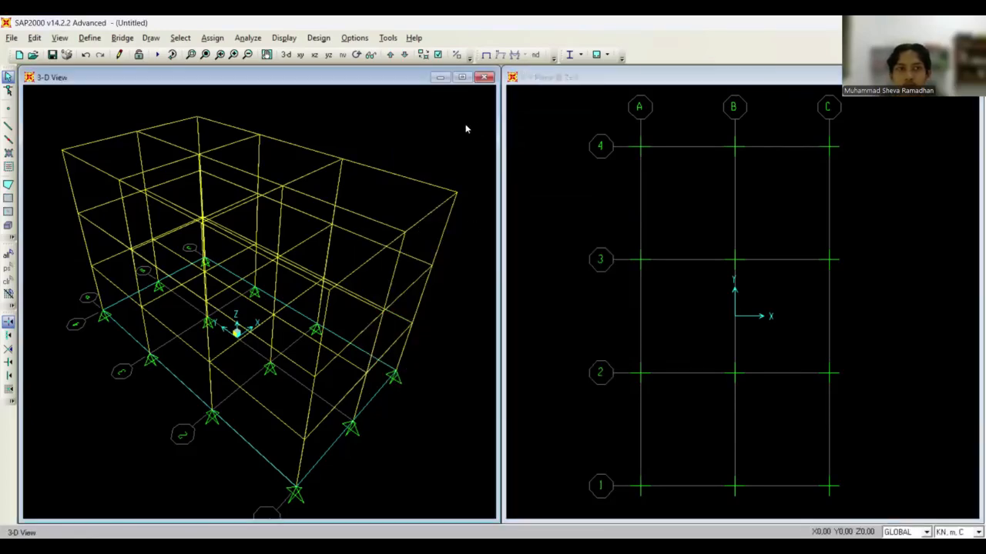
click(483, 276)
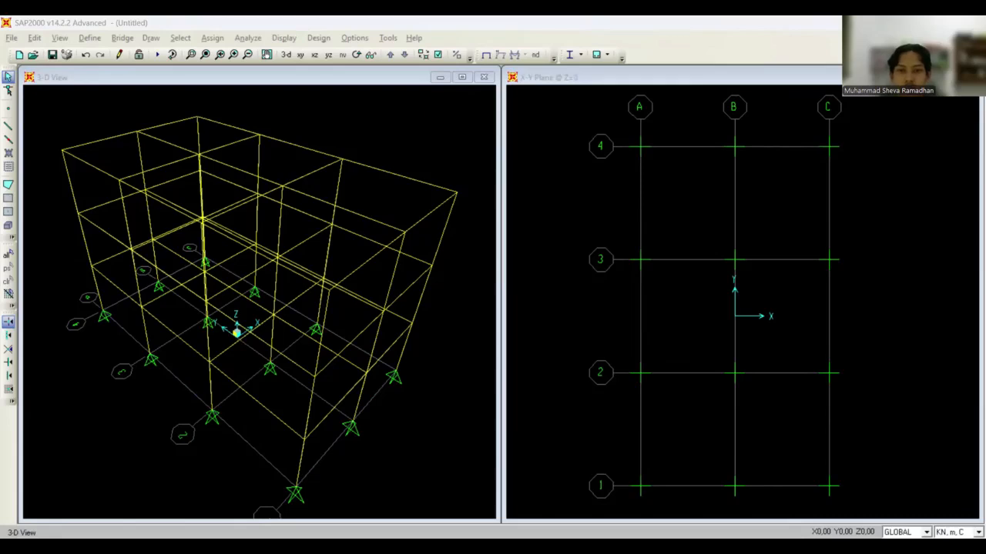
click(429, 160)
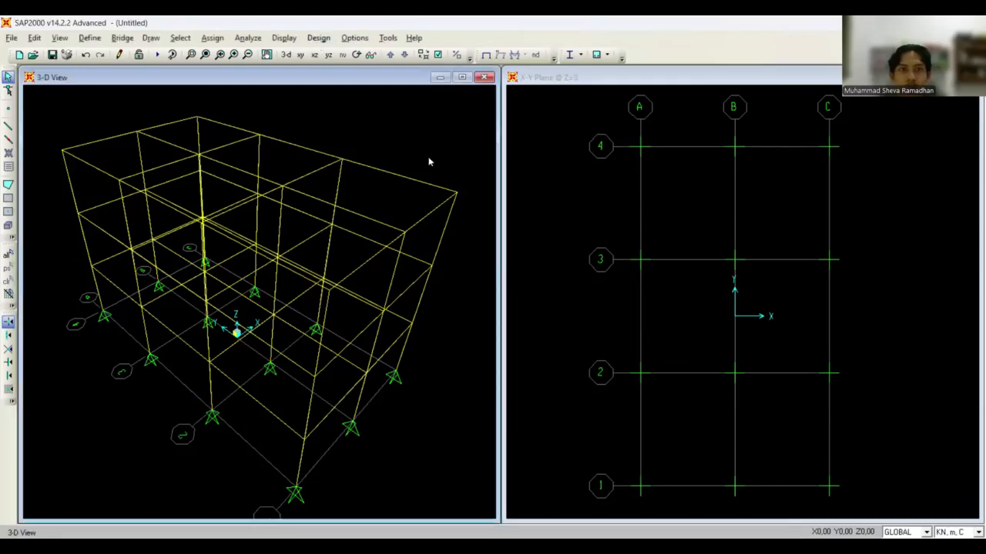
Add a new frame section property of the Concrete type with a rectangular shape.
click(86, 38)
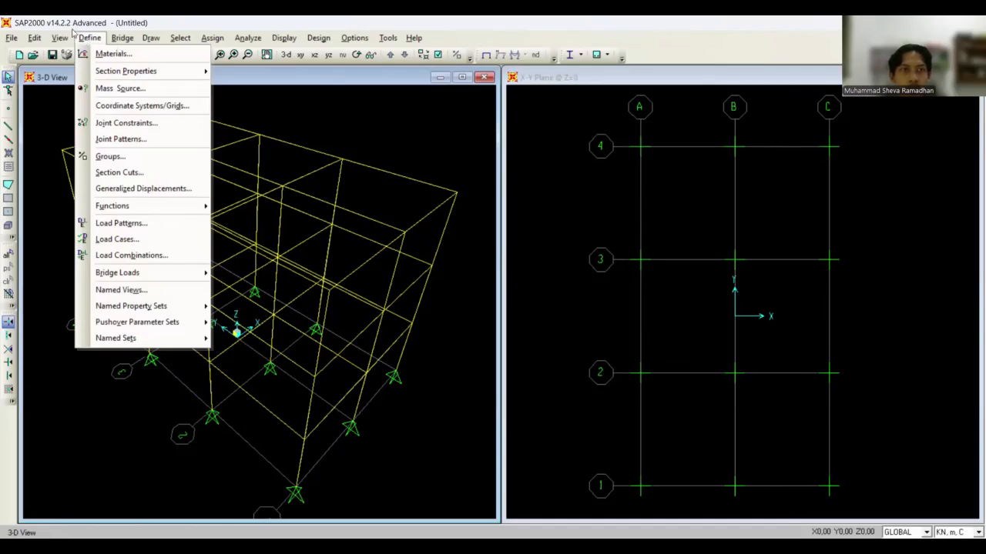
click(125, 71)
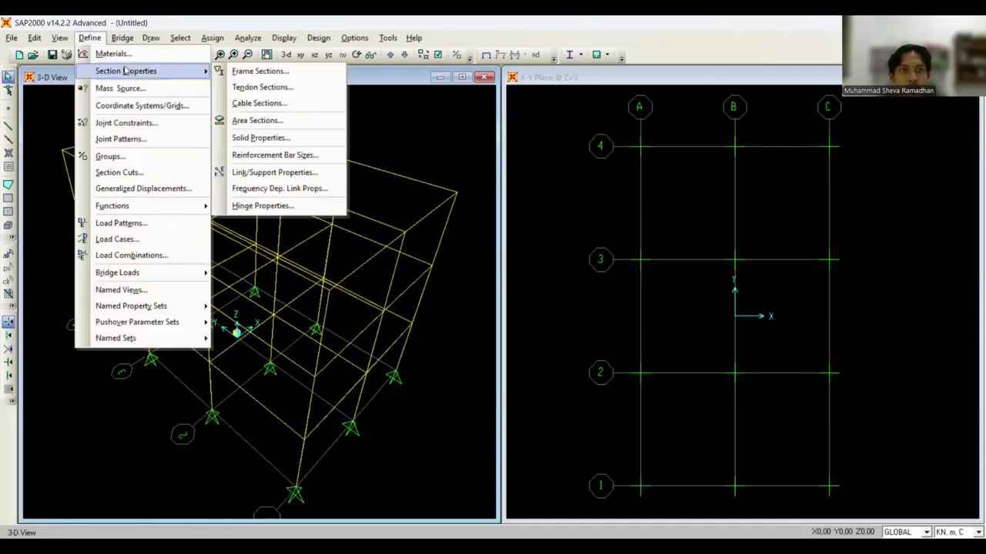
click(262, 71)
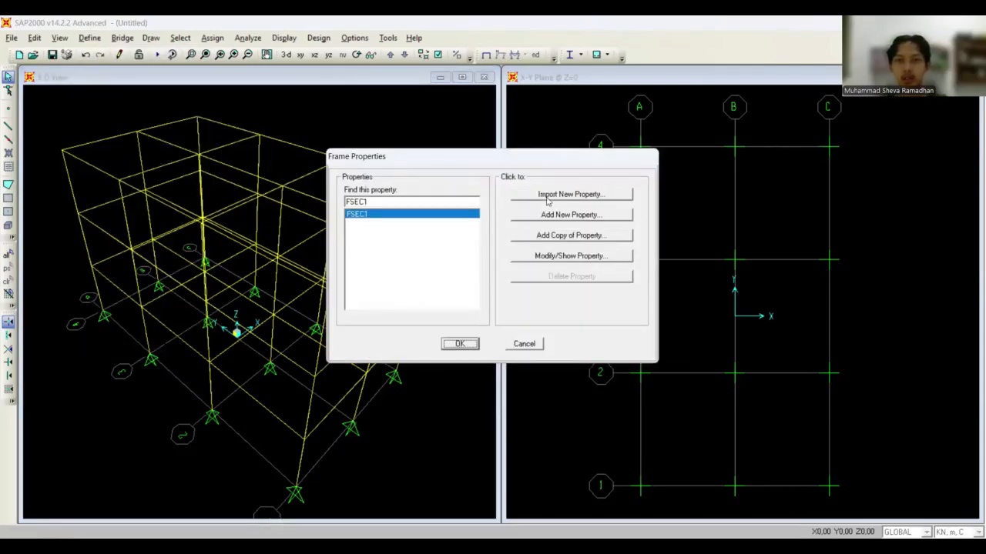
click(556, 217)
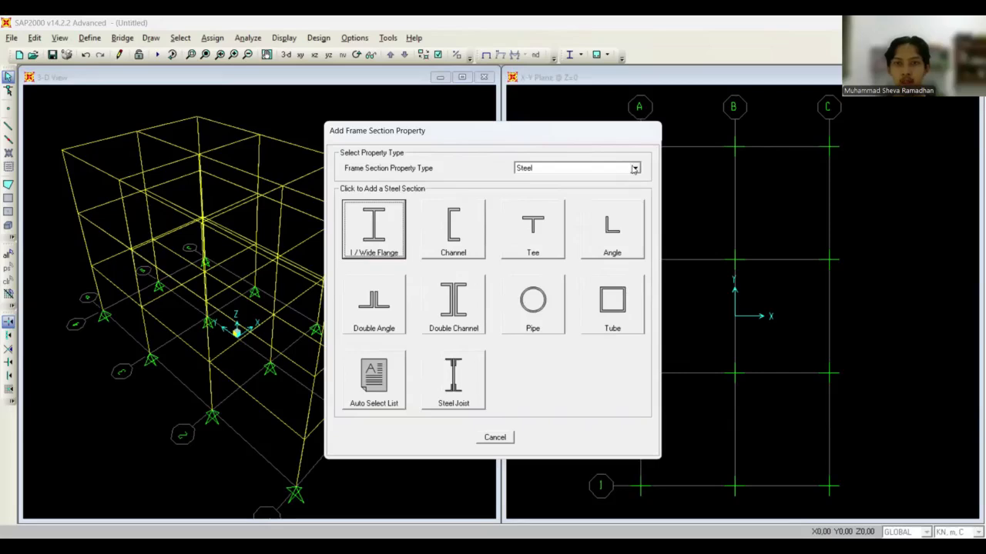
click(636, 168)
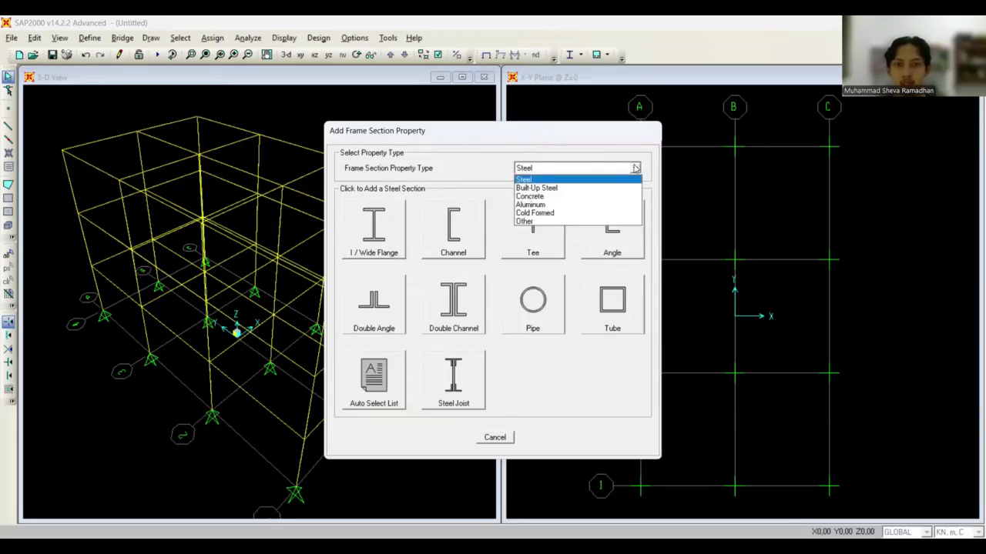
click(563, 197)
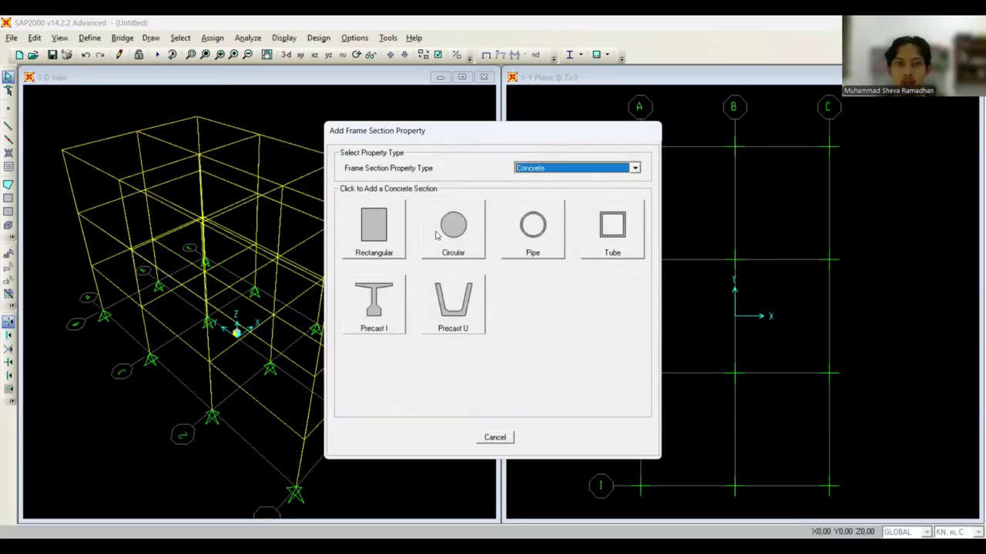
click(381, 242)
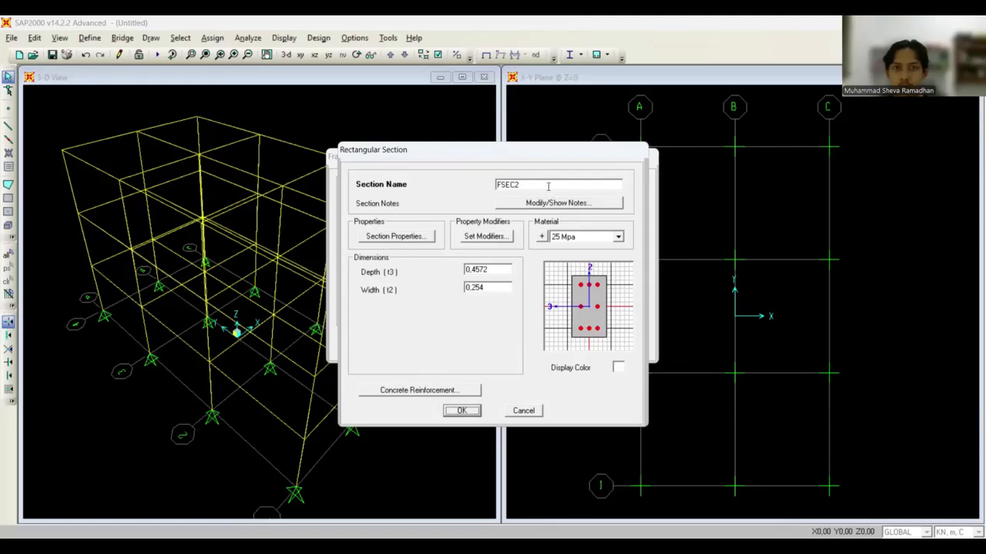
Name the new rectangular section B 30.60.
drag(548, 186, 478, 187)
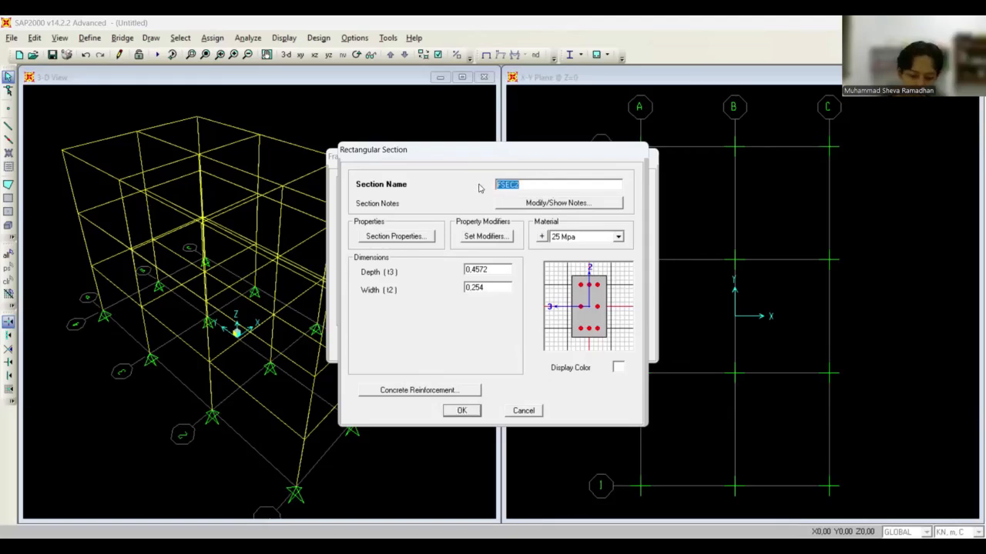
text(B)
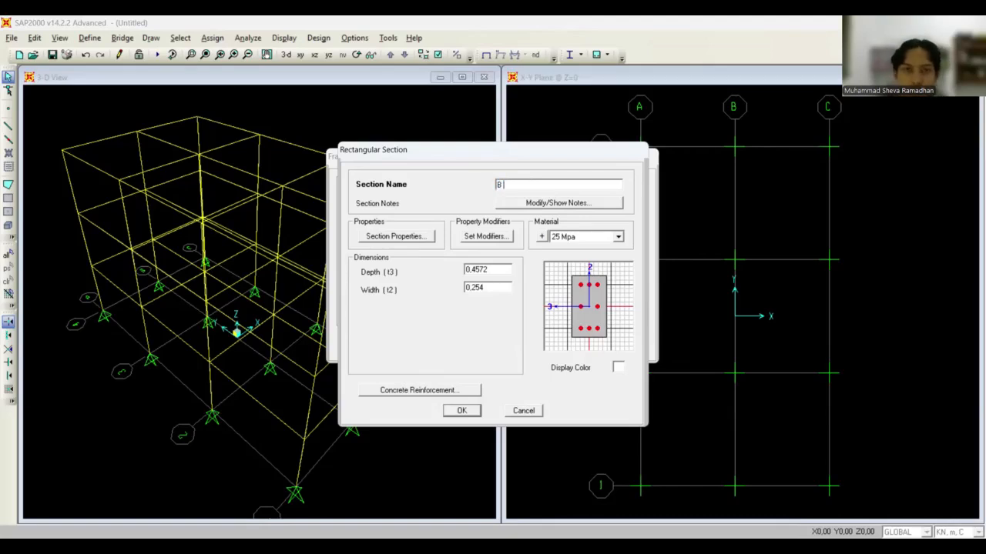
text( 30.50)
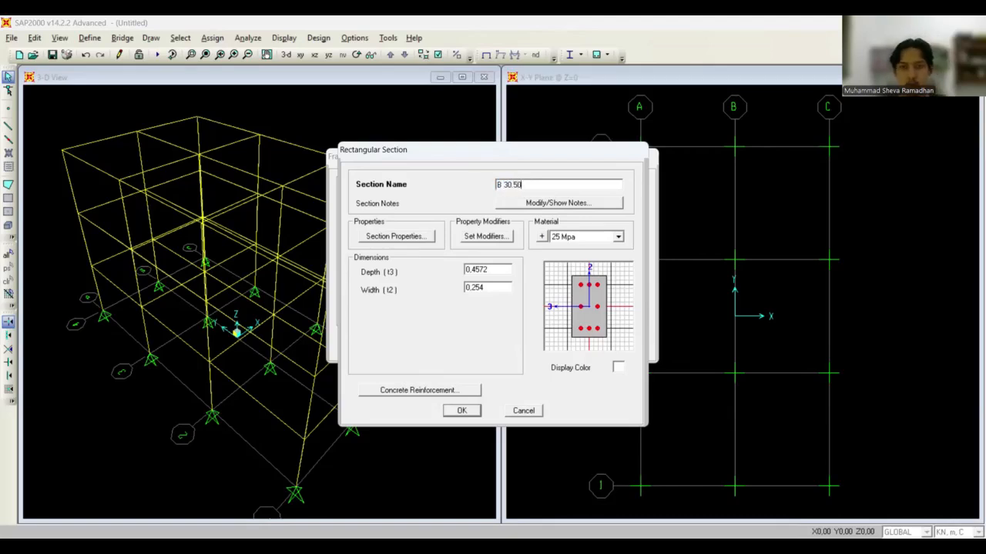
key(BackSpace)
key(BackSpace)
text(60)
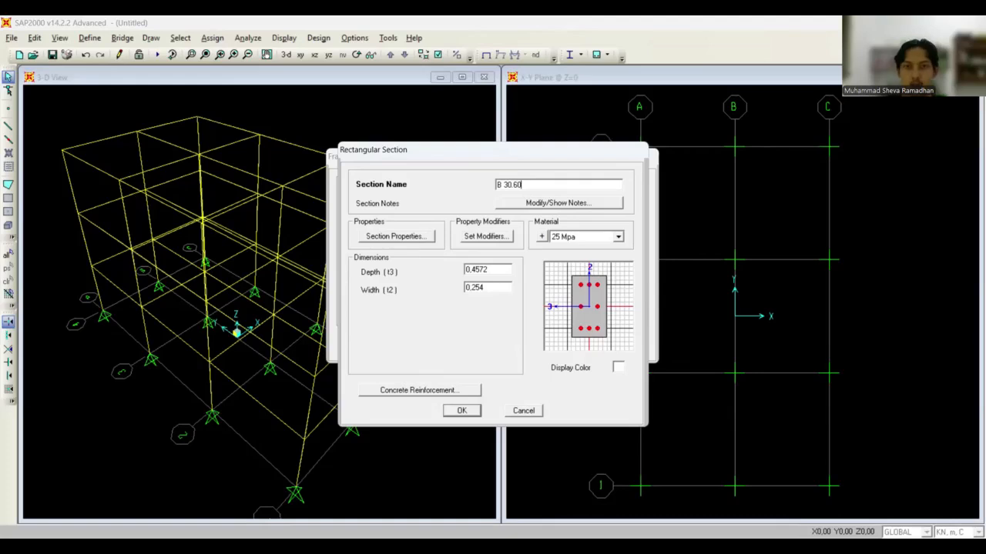
Try entering the section's depth (t3) as 0.6 and width (t2) as 0.3 with decimal points.
double_click(500, 269)
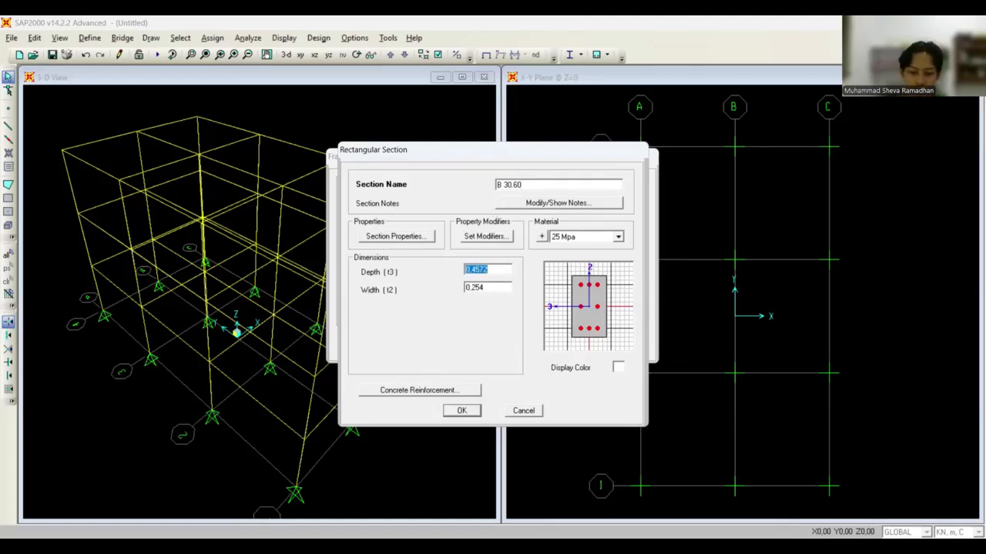
text(0.6)
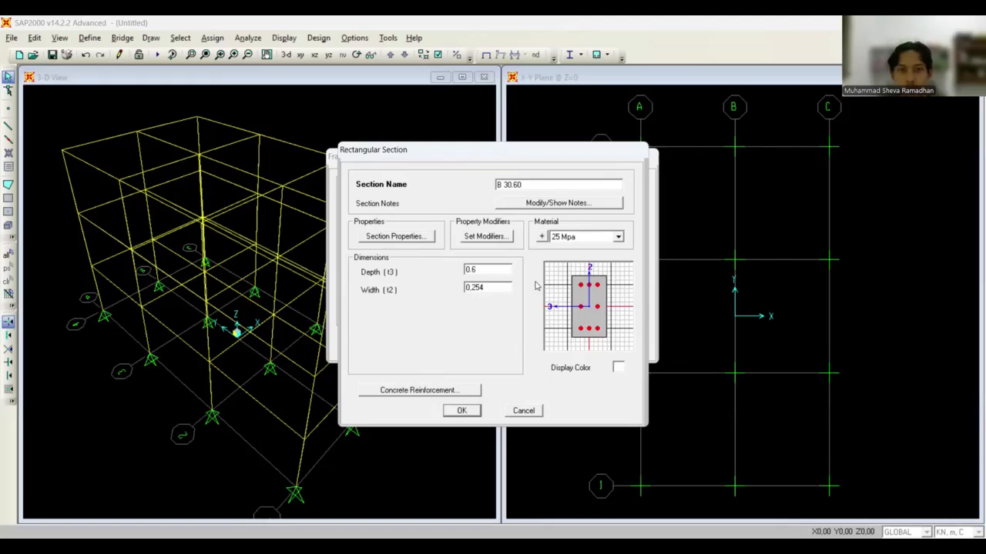
double_click(500, 286)
text(0)
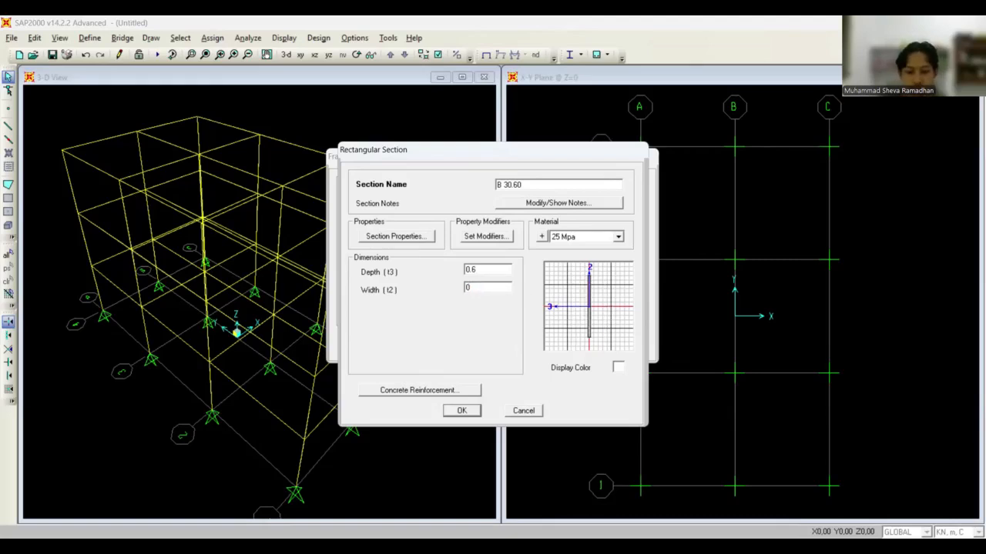
text(.3)
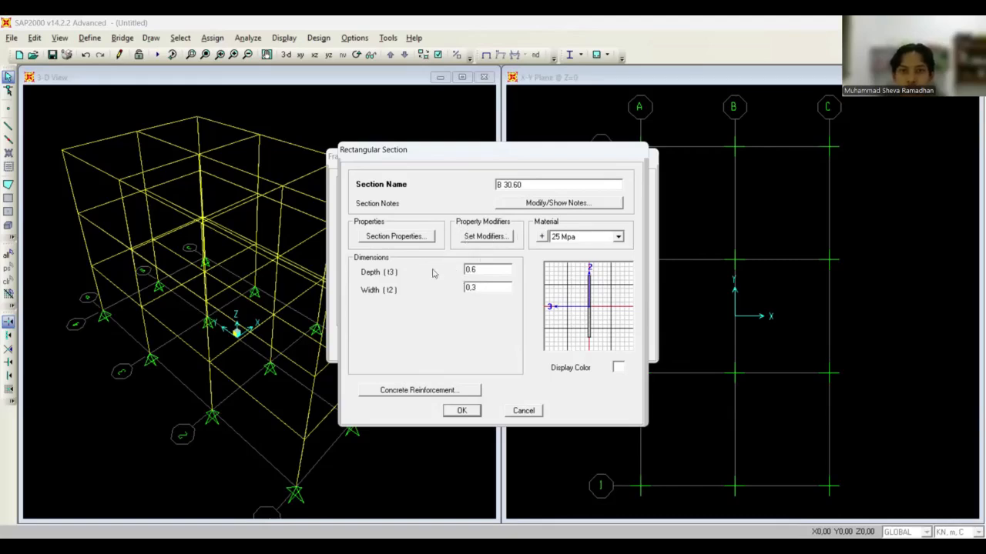
Keep 25 Mpa as the section material and set the property modifier for moment of inertia about the 3 axis to 0.35.
click(617, 237)
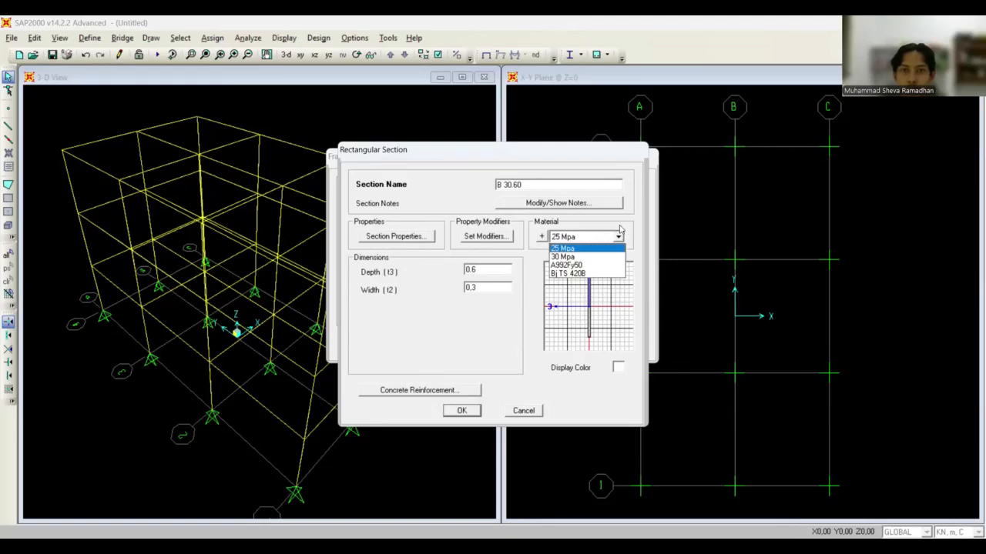
click(618, 235)
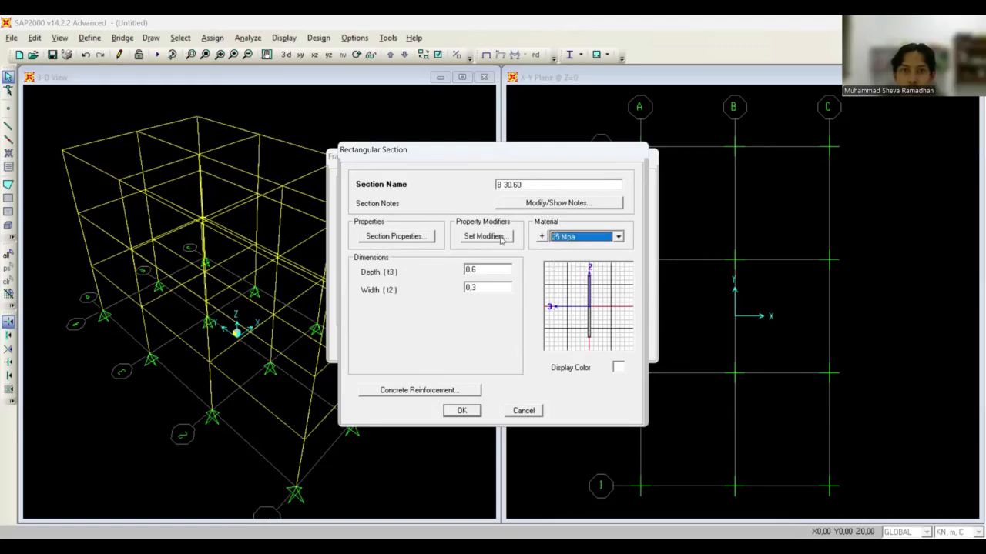
click(482, 239)
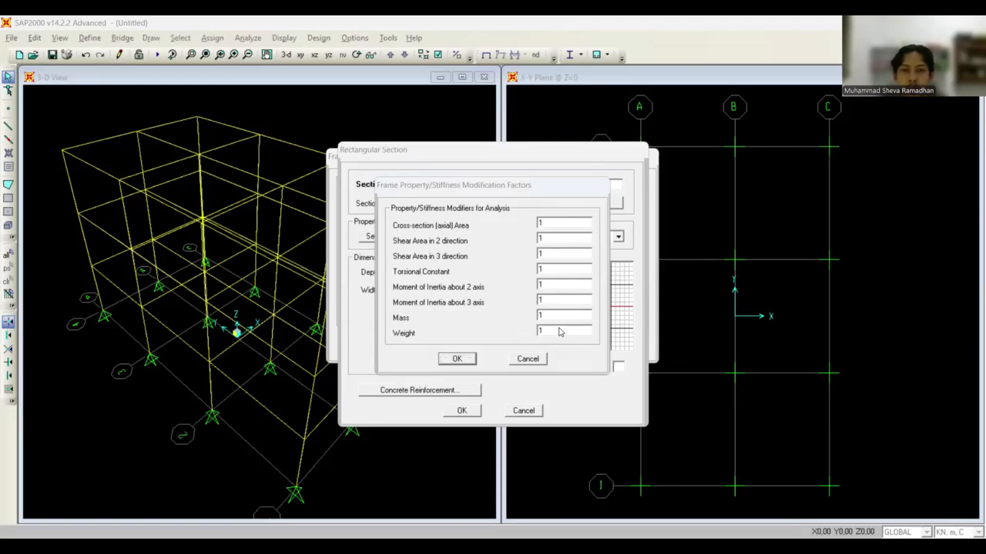
double_click(564, 300)
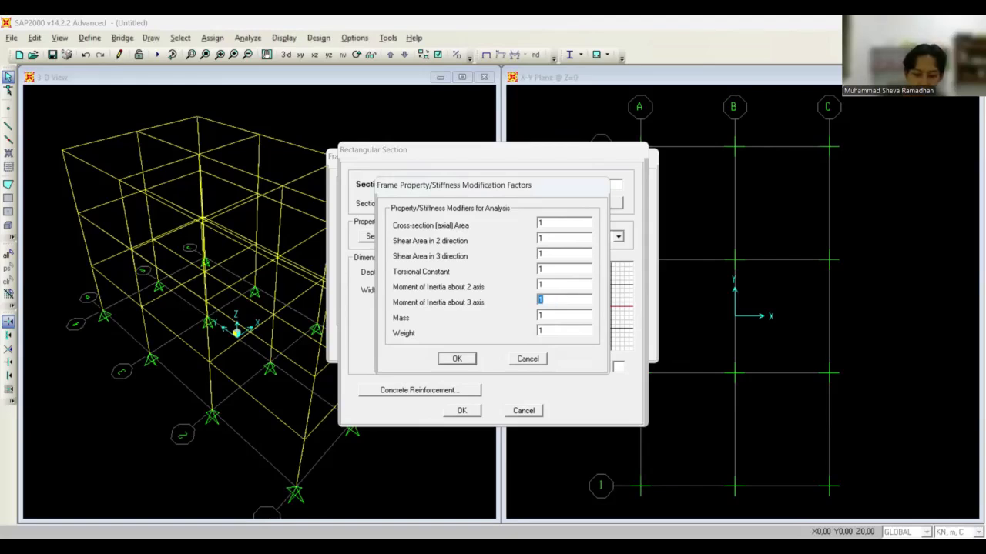
text(0.35)
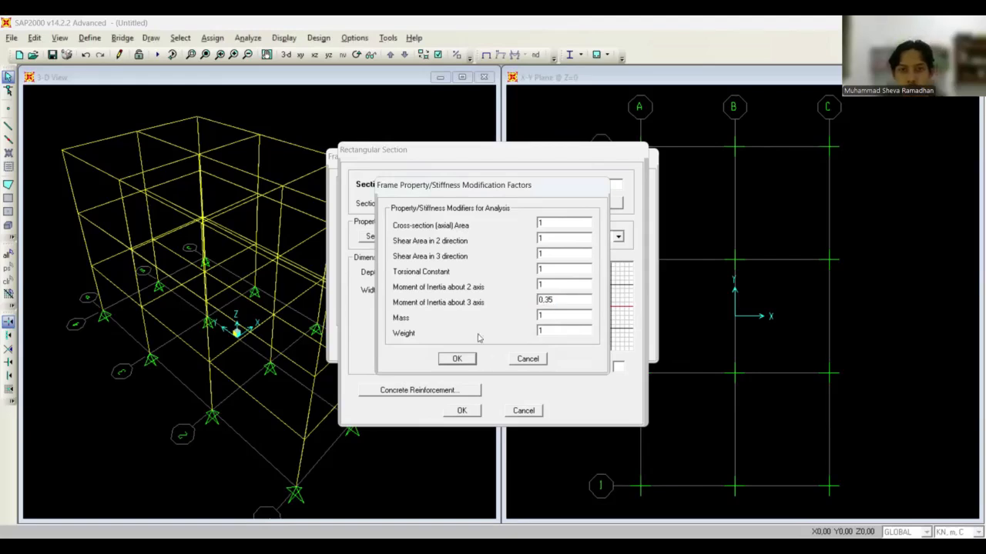
click(456, 359)
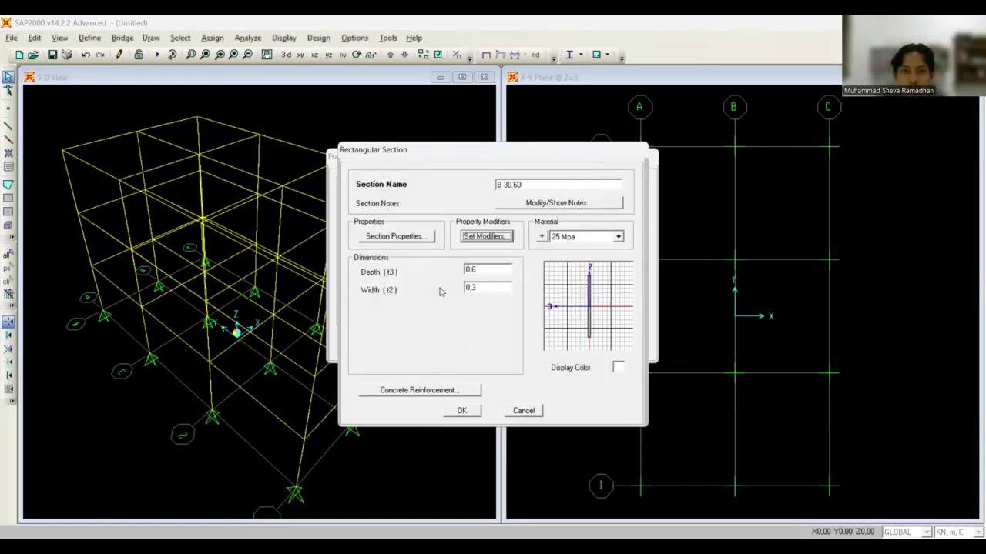
Set the concrete reinforcement design type of the B 30.60 section to Beam (M3 Design Only).
click(424, 390)
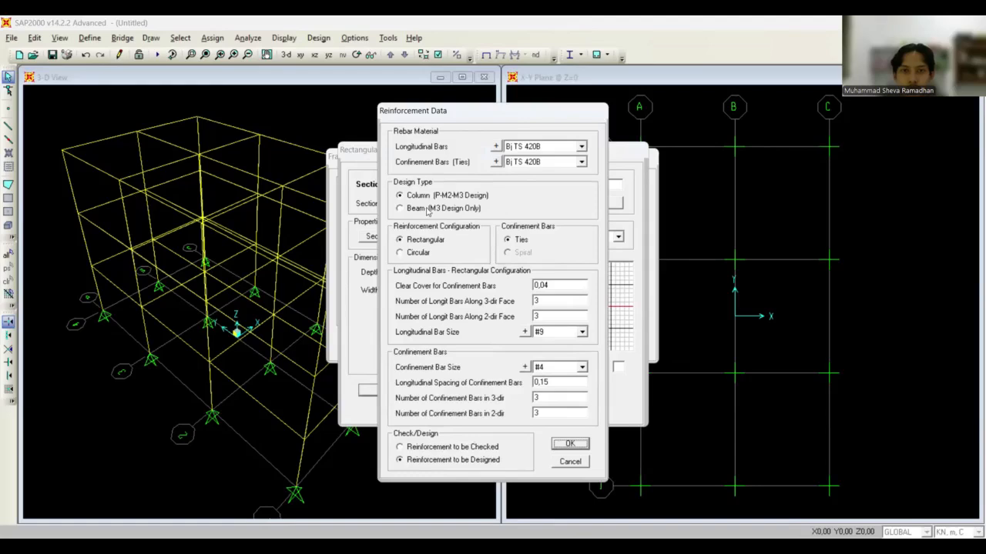
click(400, 209)
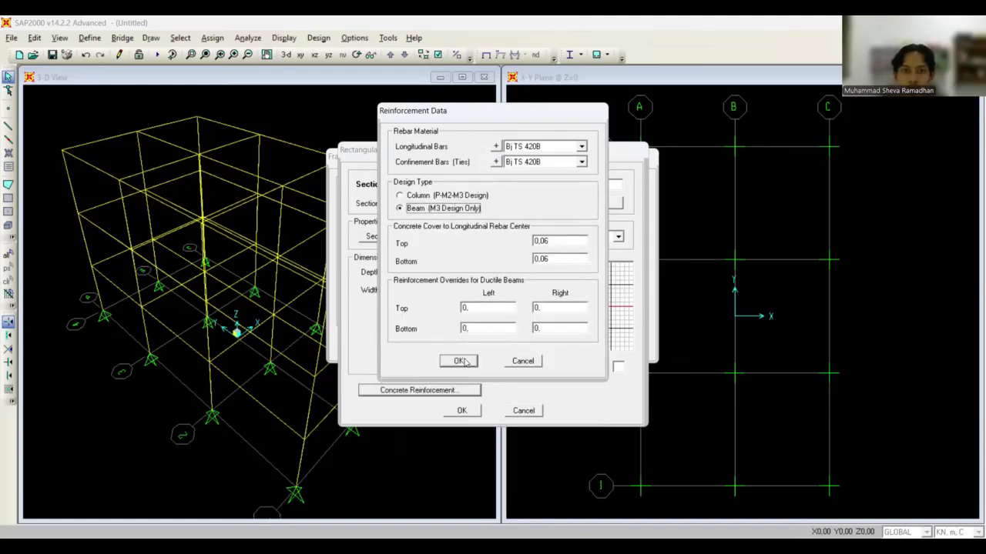
click(459, 361)
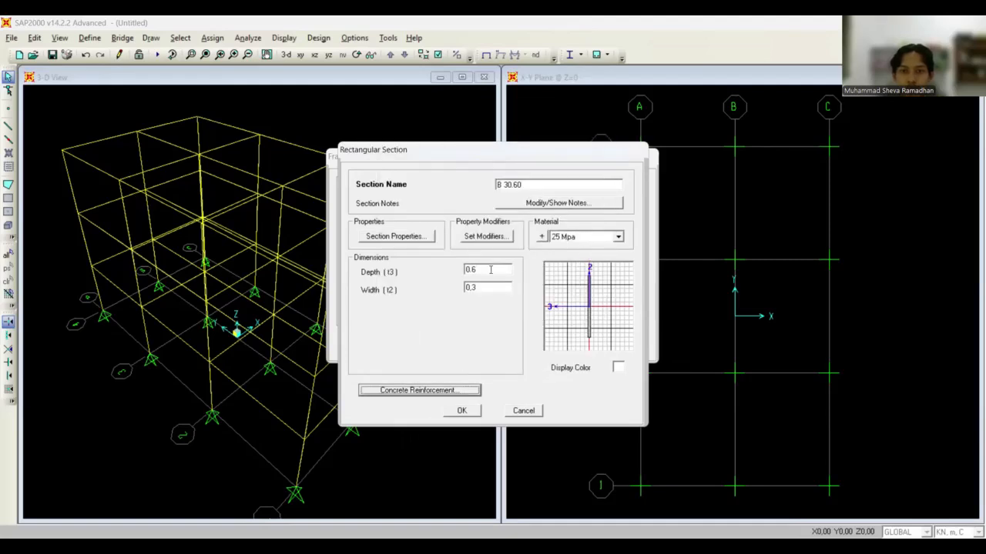
Re-enter the B 30.60 section's depth as 0,6 and width as 0,3 using decimal commas.
double_click(490, 271)
click(581, 313)
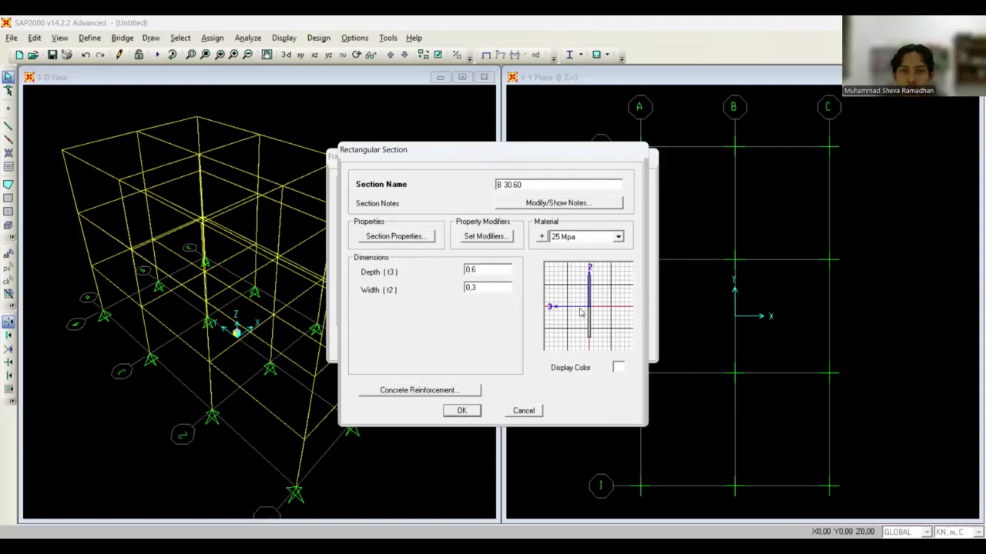
double_click(489, 270)
click(480, 269)
double_click(481, 270)
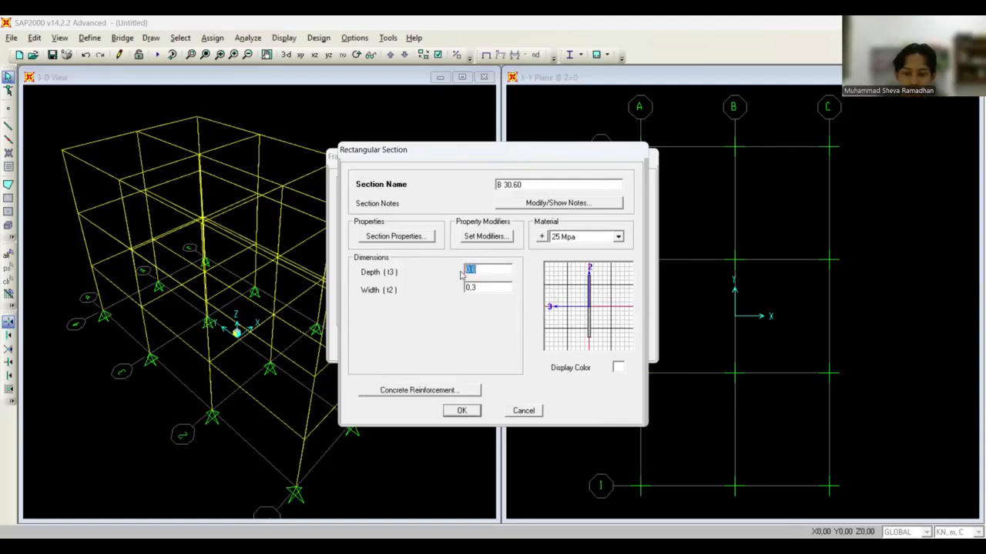
text(0)
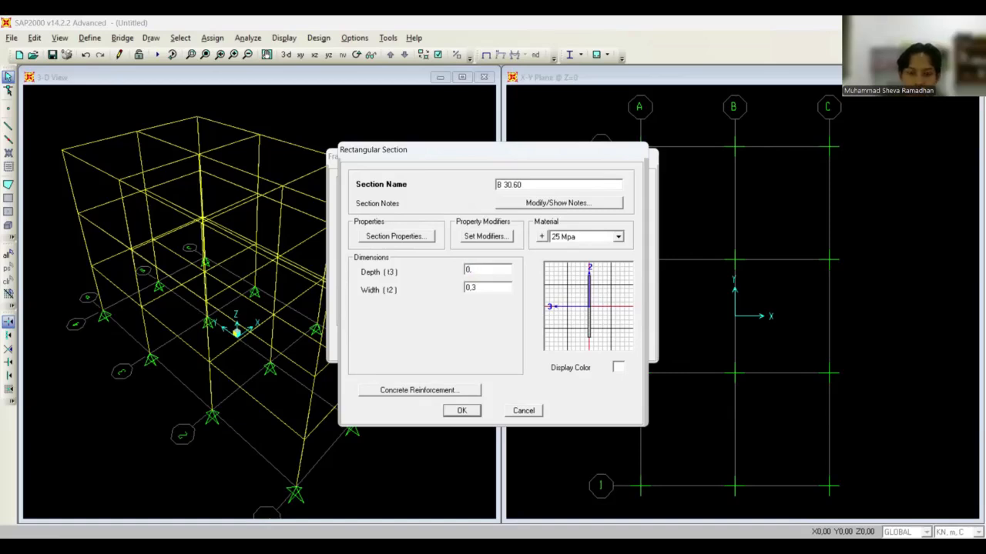
text(,6)
double_click(500, 290)
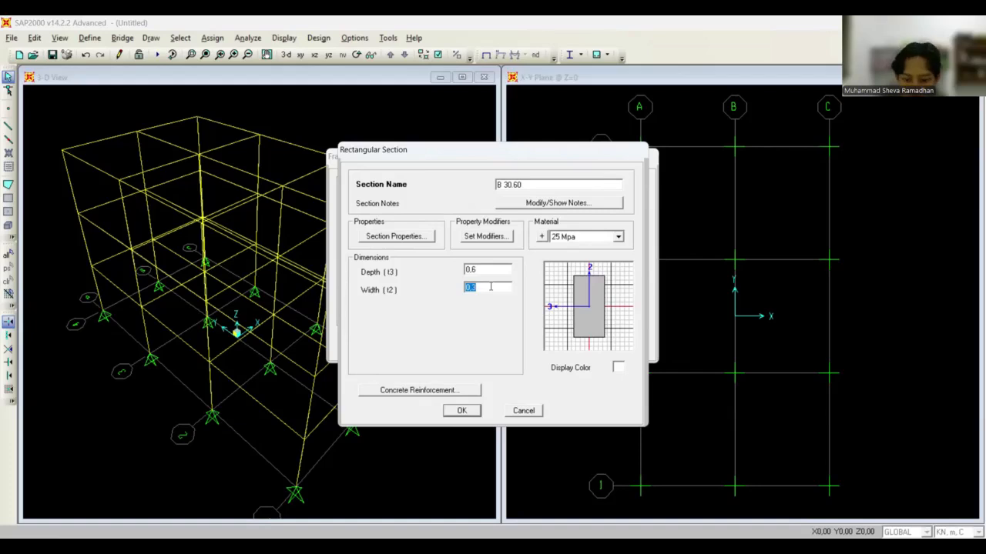
text(0)
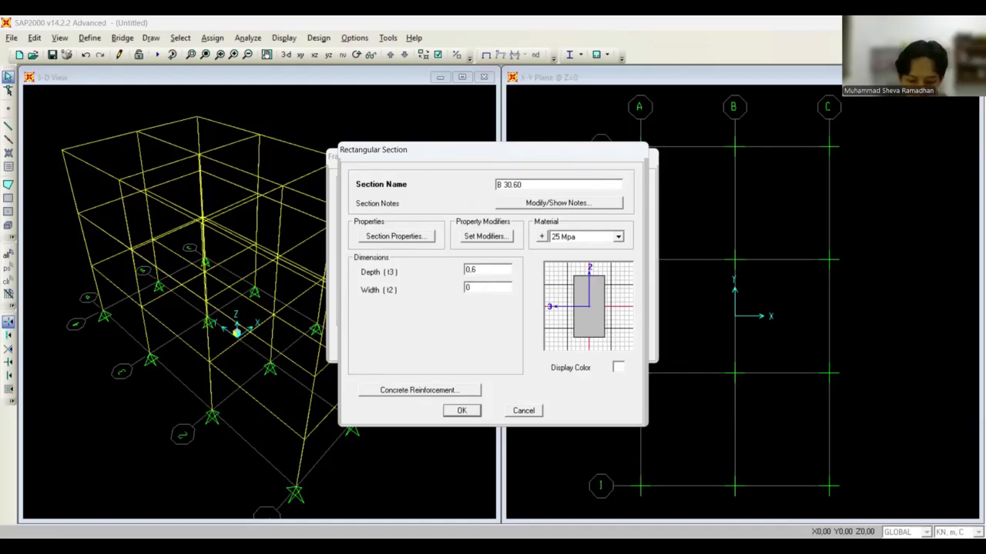
text(,3)
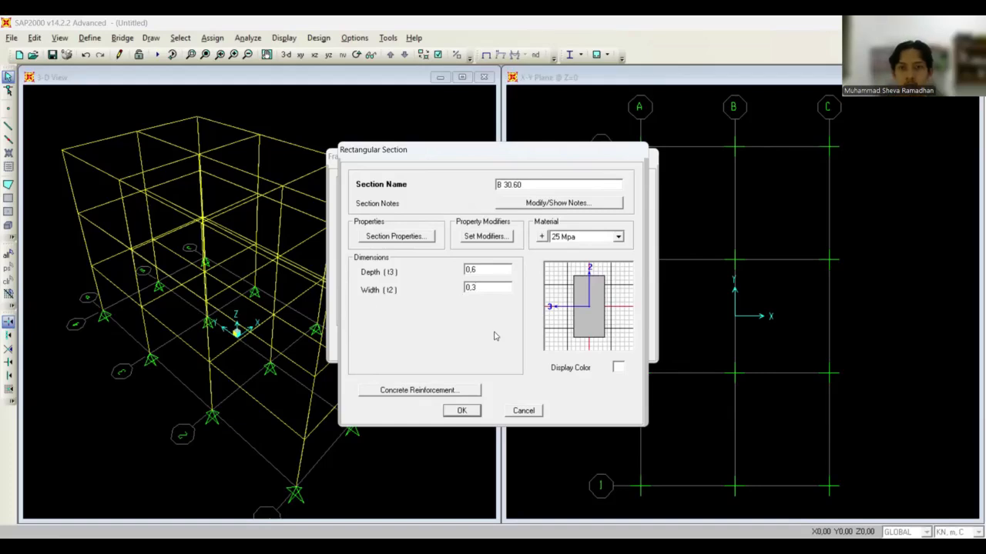
Check the beam reinforcement data of the B 30.60 section and save the section.
click(452, 393)
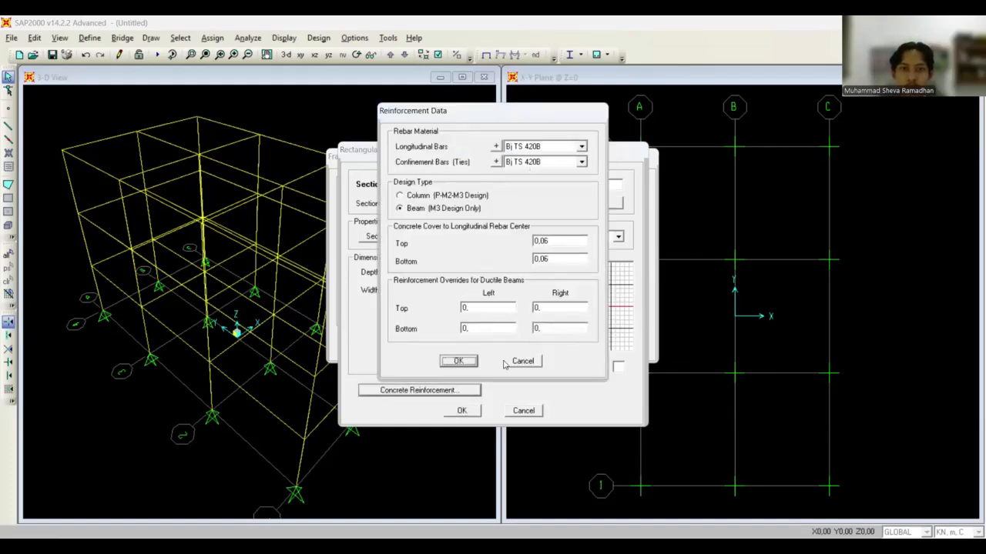
click(459, 361)
click(464, 412)
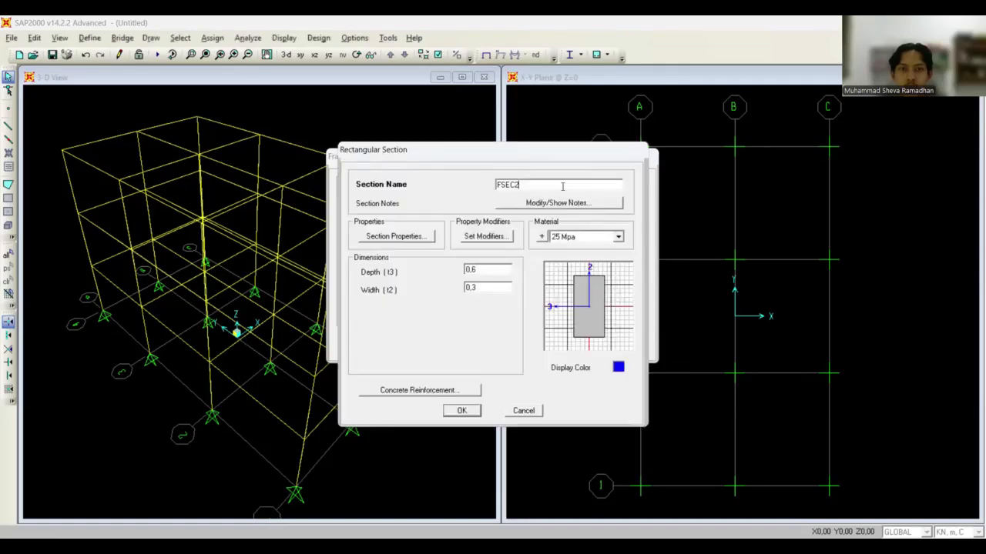
Name the next rectangular section B 25.50 and set its depth to 0,5 and width to 0,25.
text(B 25.50)
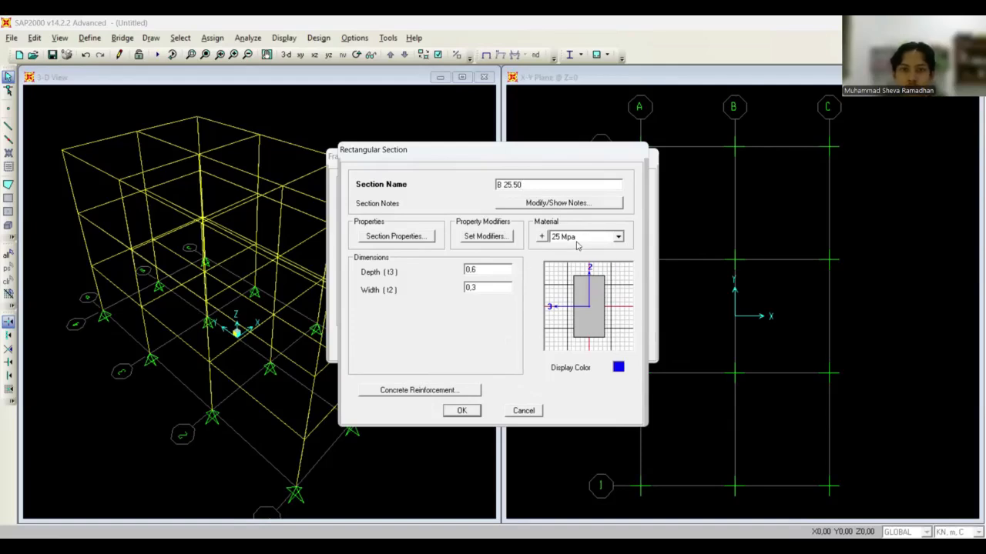
double_click(481, 268)
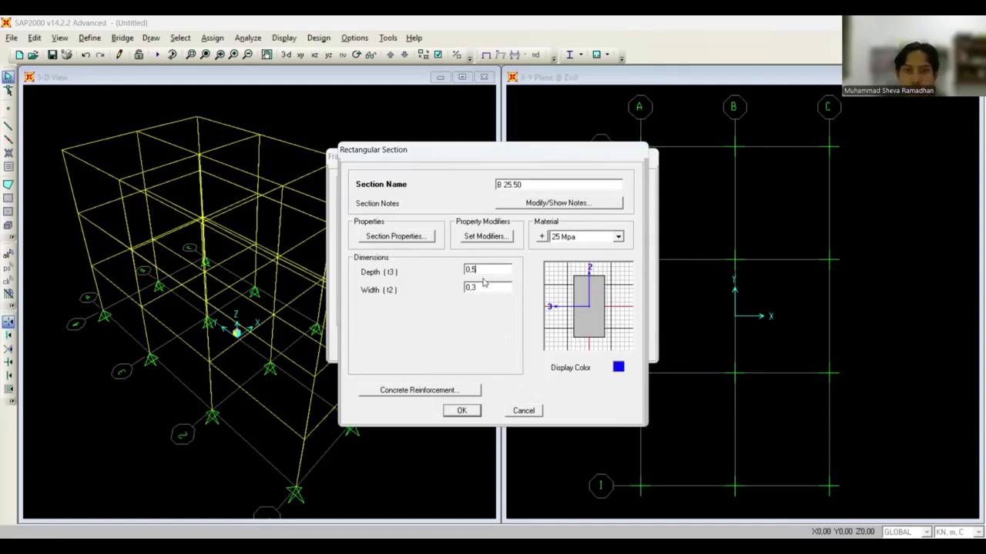
text(0,5)
double_click(484, 287)
key(BackSpace)
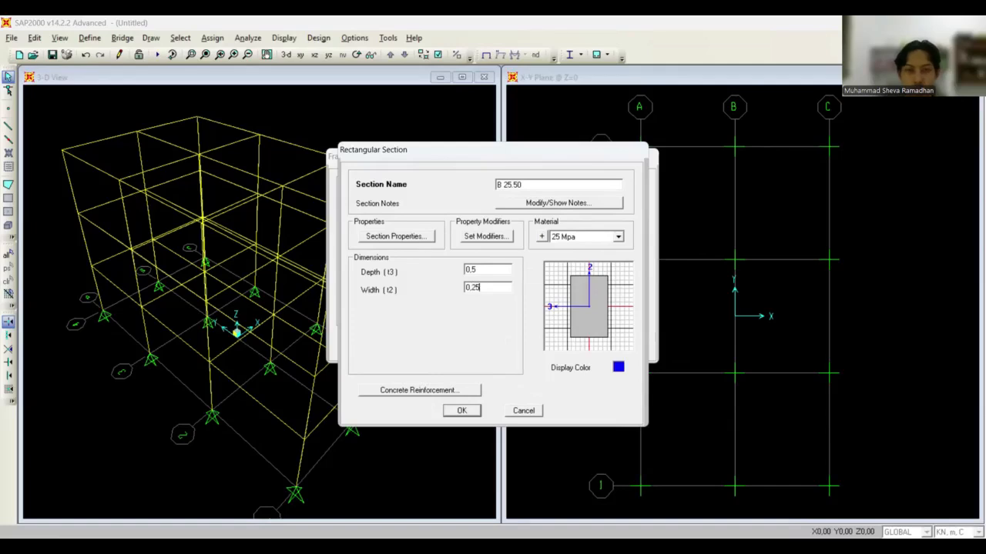
Check the beam reinforcement data and property modifiers of the B 25.50 section and save the section.
click(406, 392)
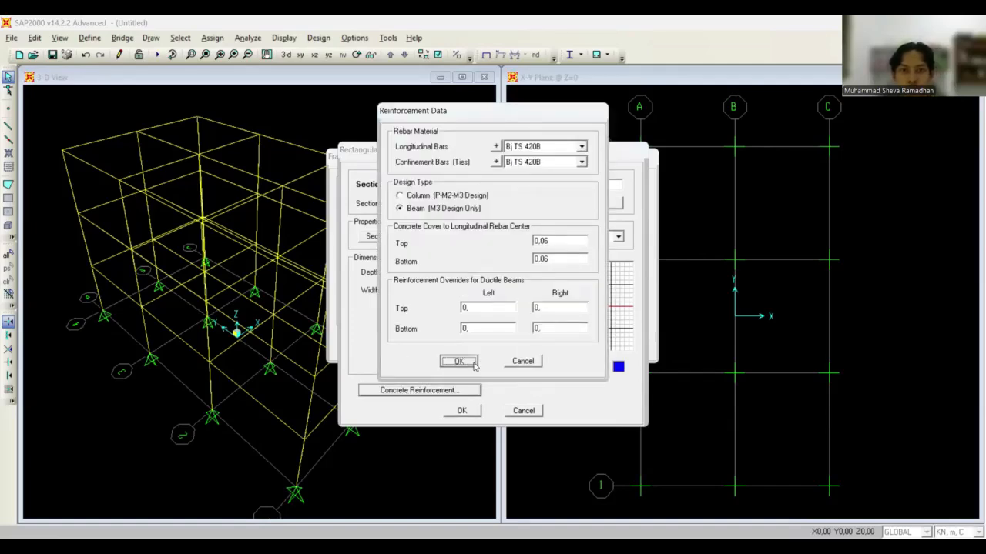
key(Return)
click(486, 239)
click(457, 357)
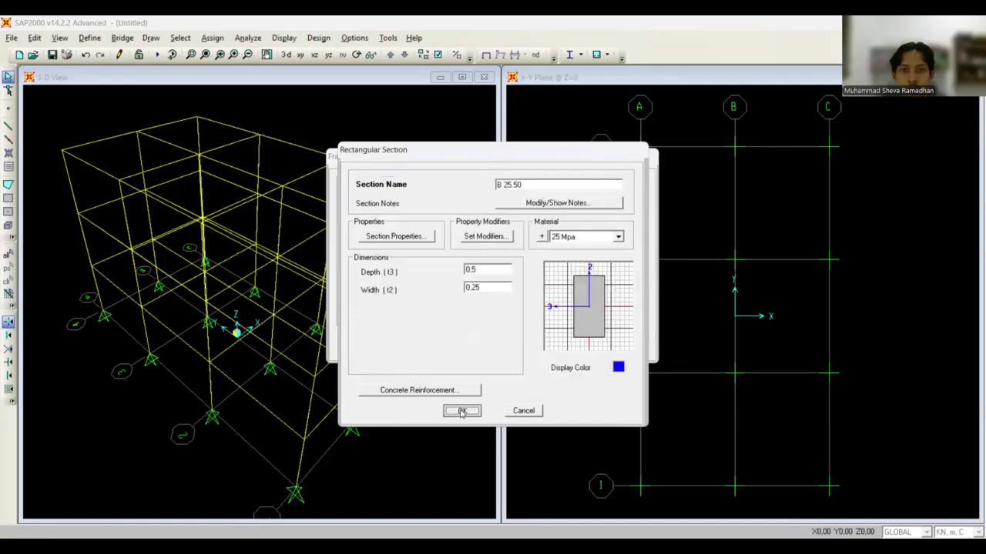
click(461, 412)
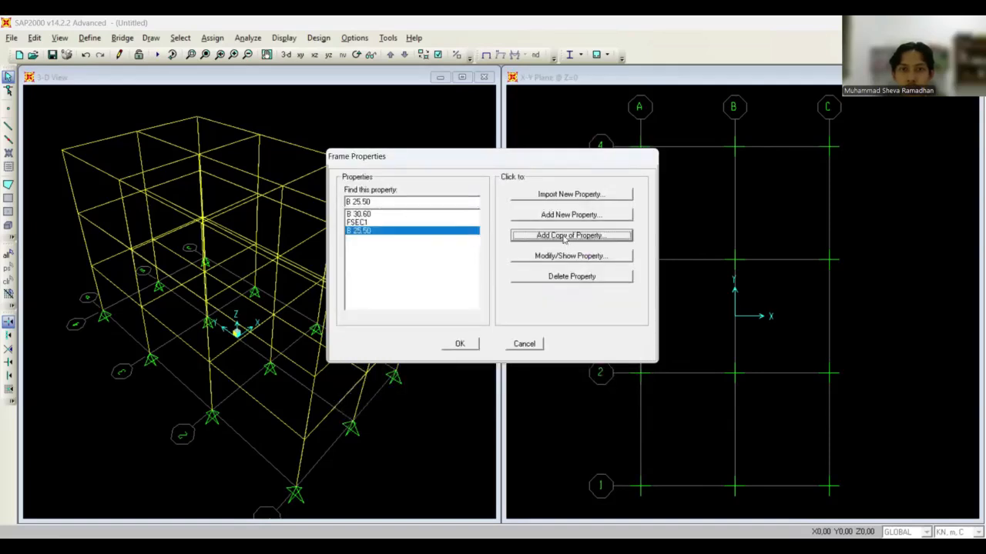
Copy the B 25.50 section as B 25.40 and set its depth to 0,4.
click(565, 236)
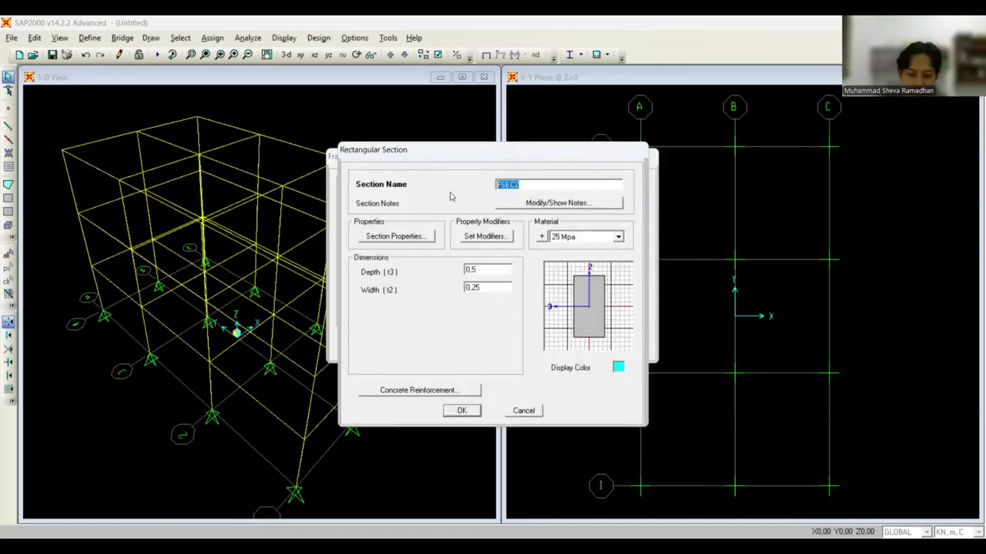
text(B 2)
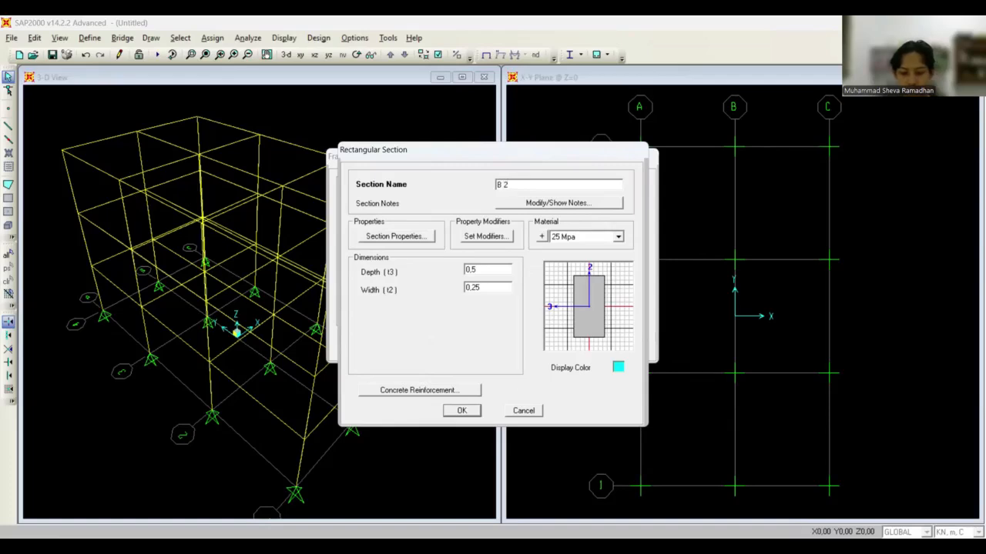
text(5.40)
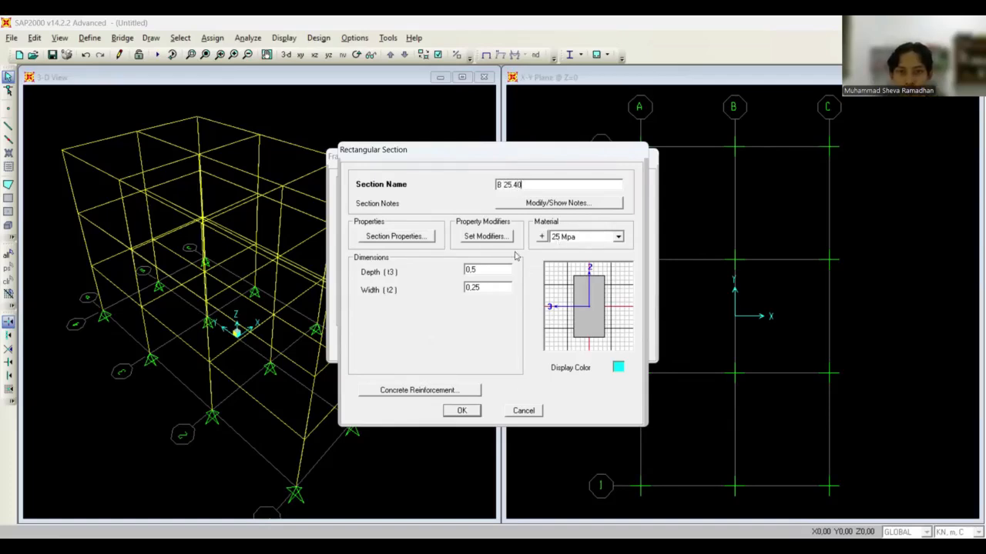
click(499, 271)
key(BackSpace)
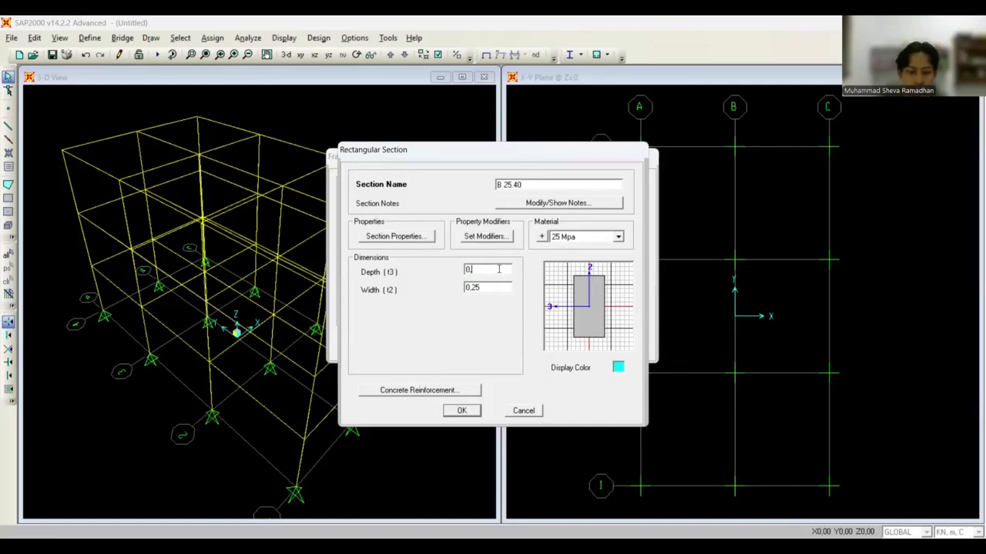
text(4)
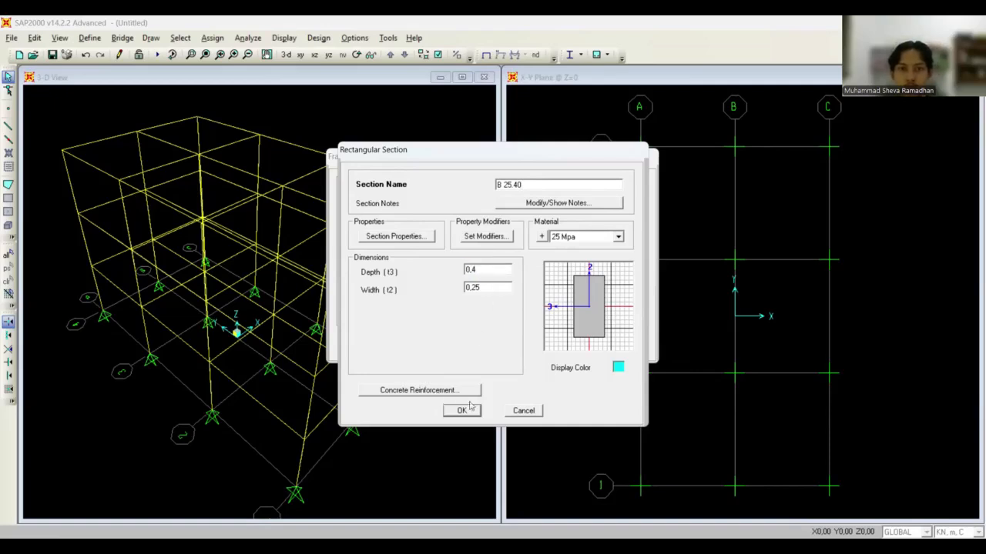
Check the concrete reinforcement data of the B 25.40 section and save the section.
click(420, 390)
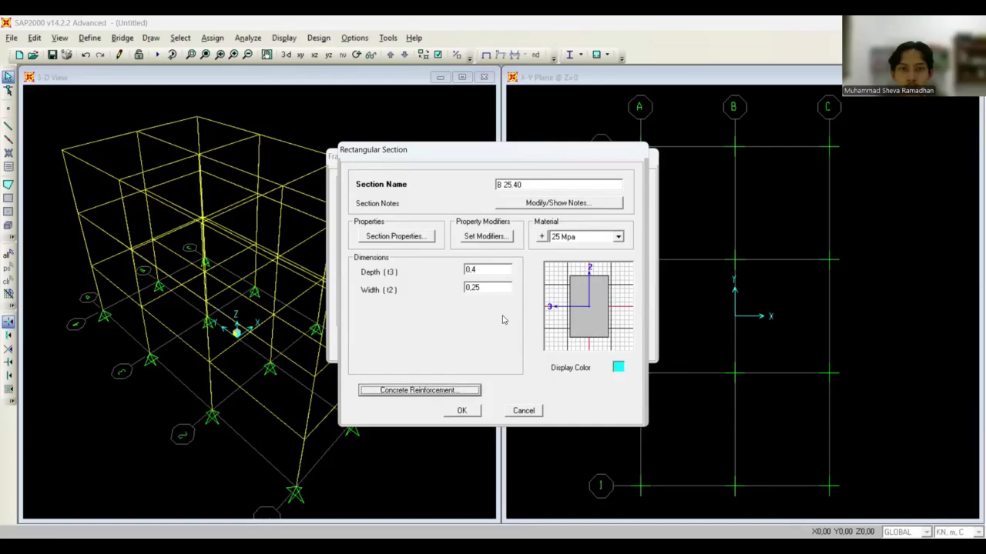
click(459, 361)
click(463, 410)
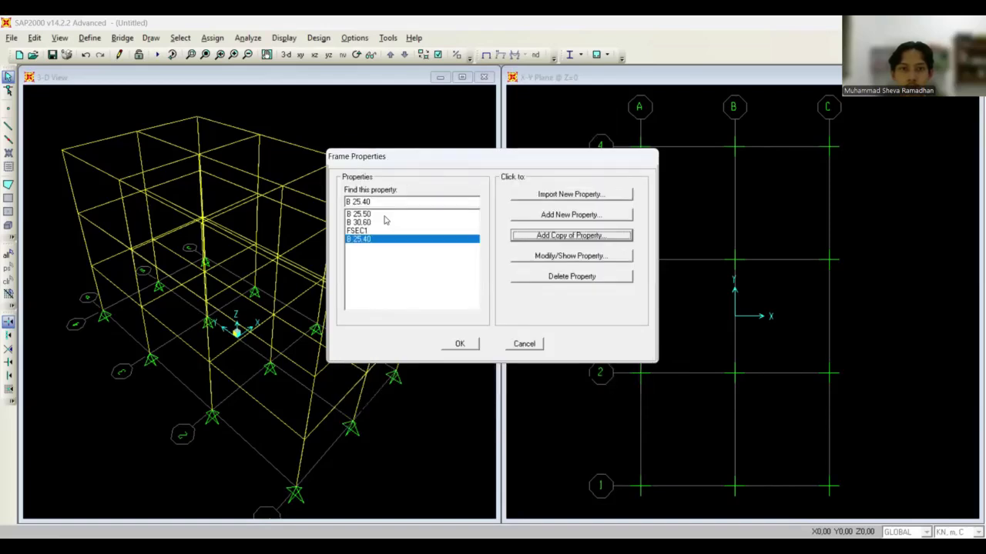
Review the definitions of the existing B 25.50 and B 30.60 beam sections.
click(378, 217)
click(579, 255)
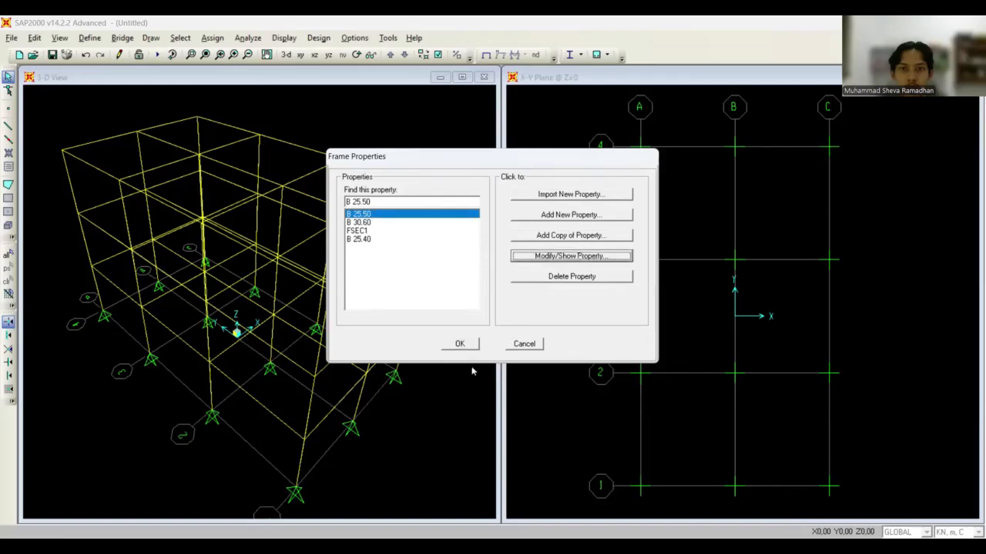
click(465, 409)
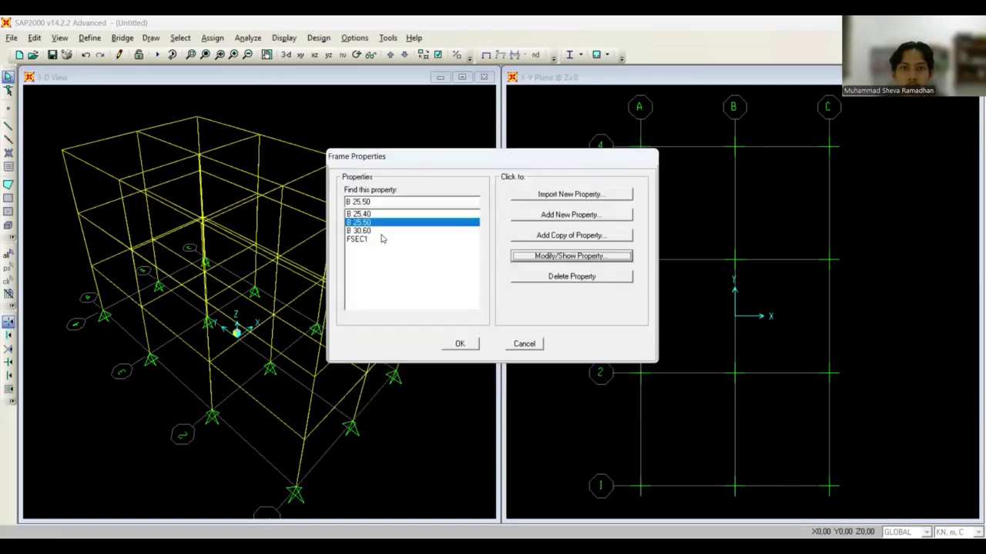
click(391, 229)
click(572, 258)
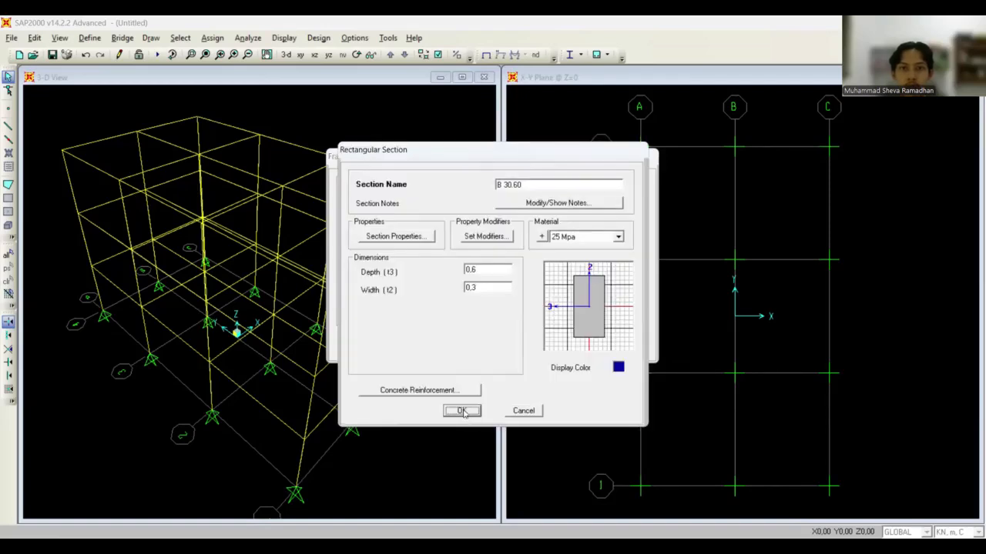
click(464, 409)
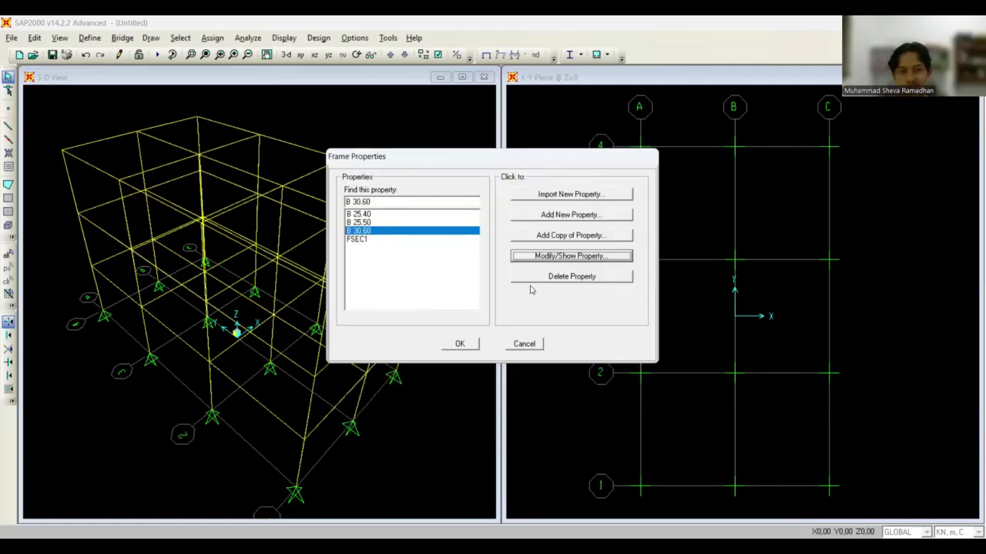
click(561, 259)
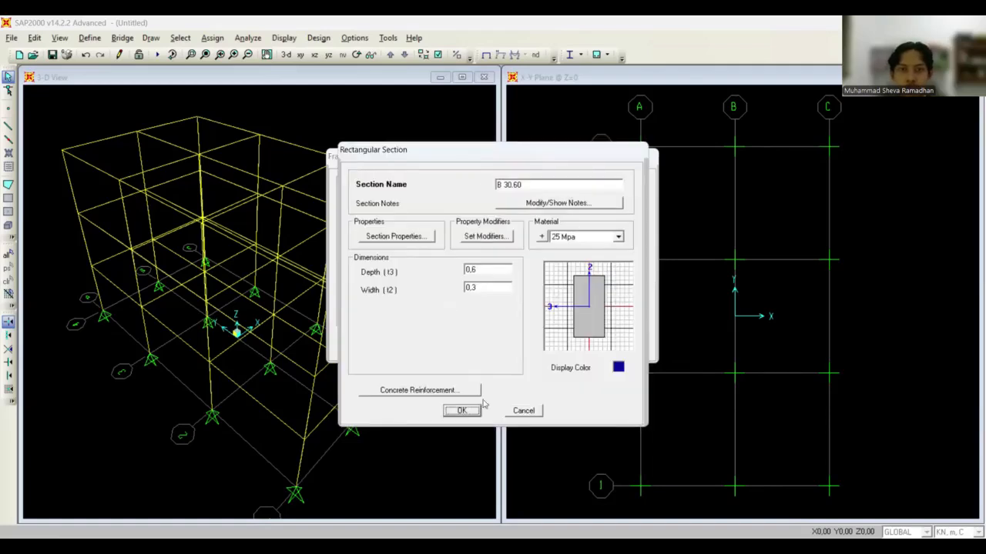
click(473, 413)
click(375, 223)
click(593, 257)
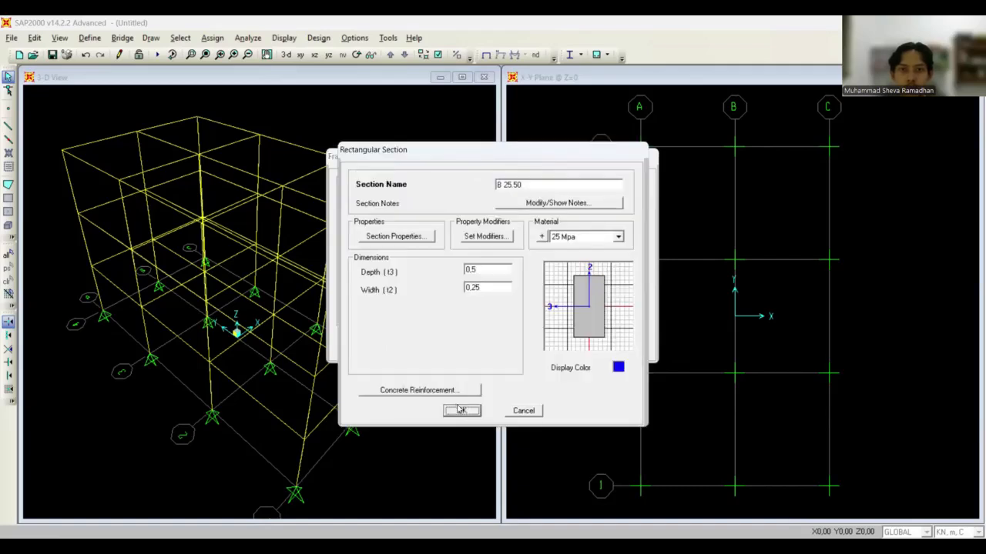
click(465, 410)
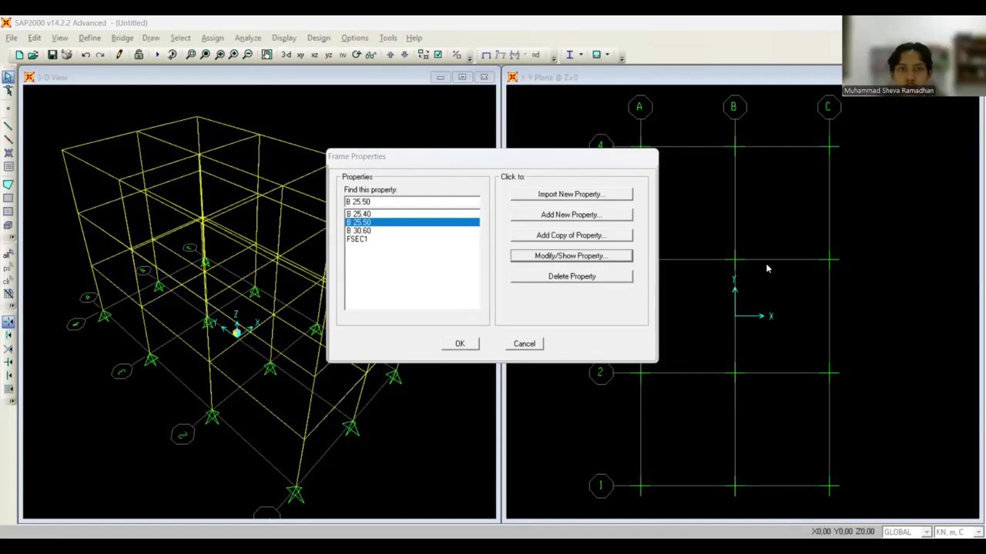
Add a new rectangular concrete section named K 40.40 with material 30 Mpa.
click(362, 240)
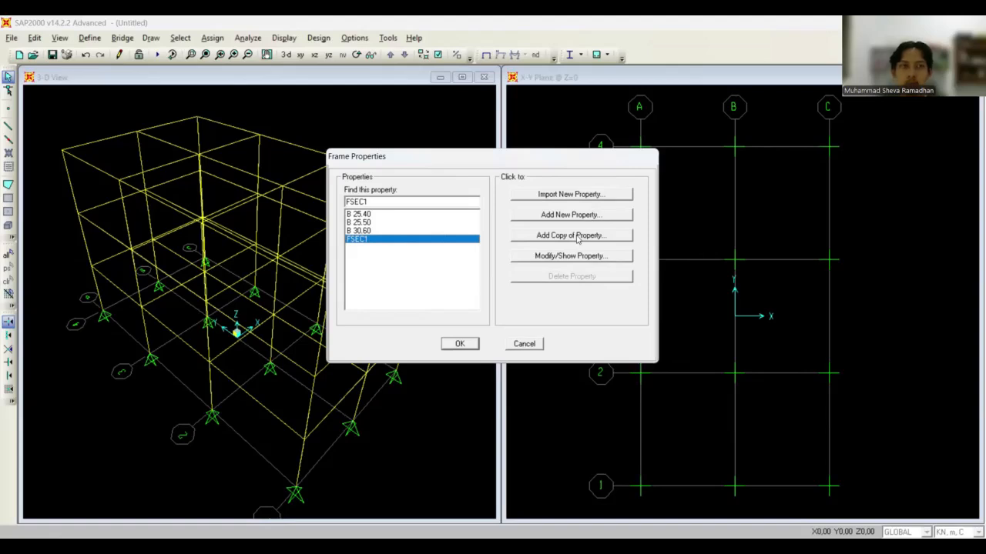
click(587, 218)
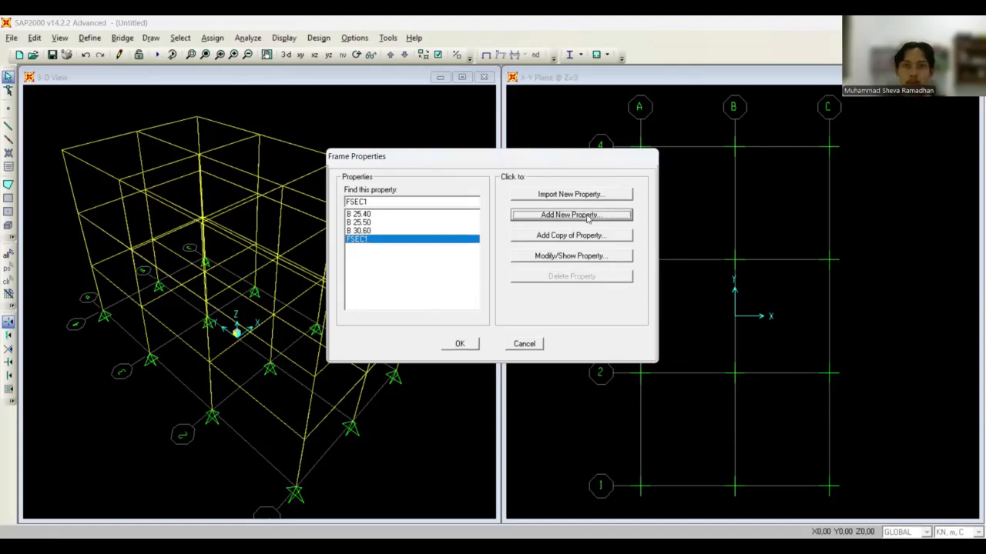
click(373, 240)
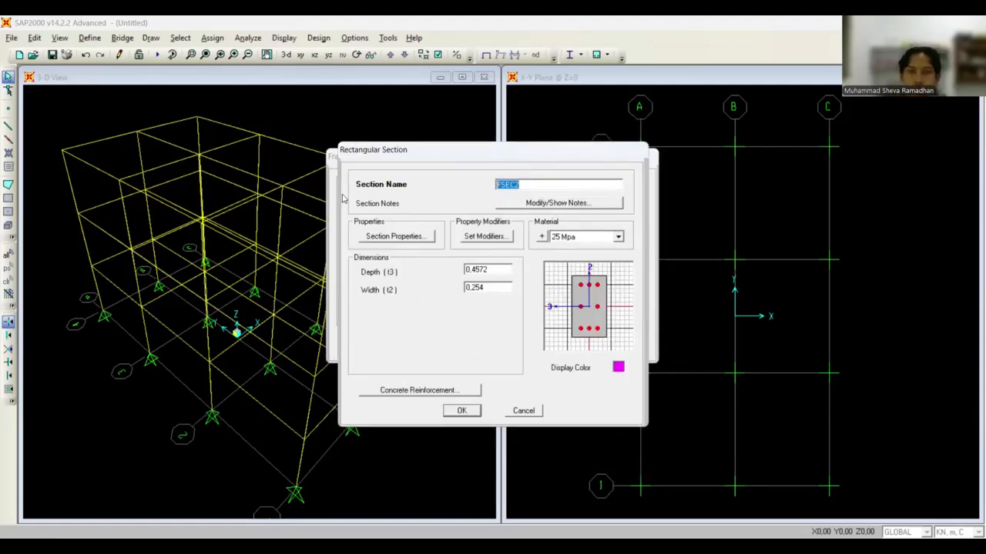
text(K 40.40)
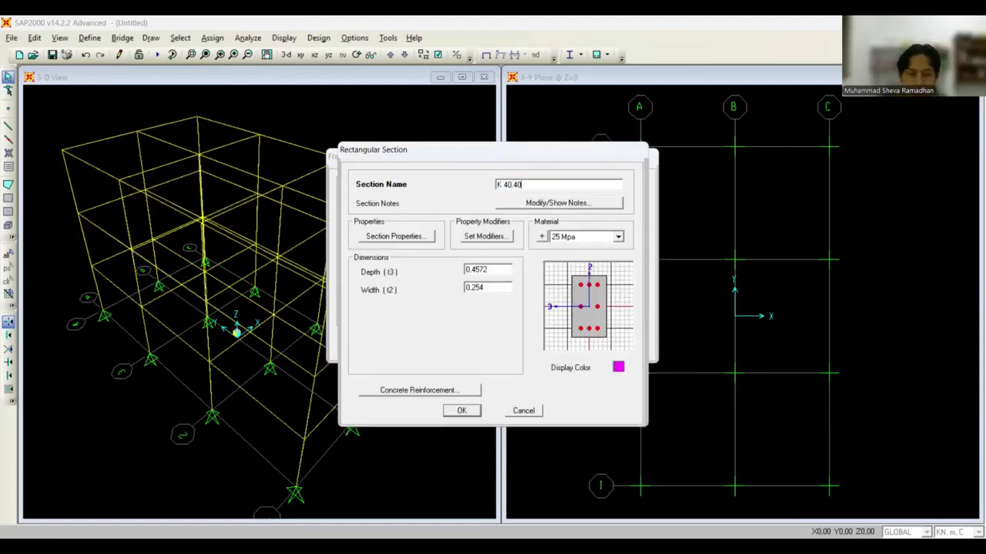
click(618, 238)
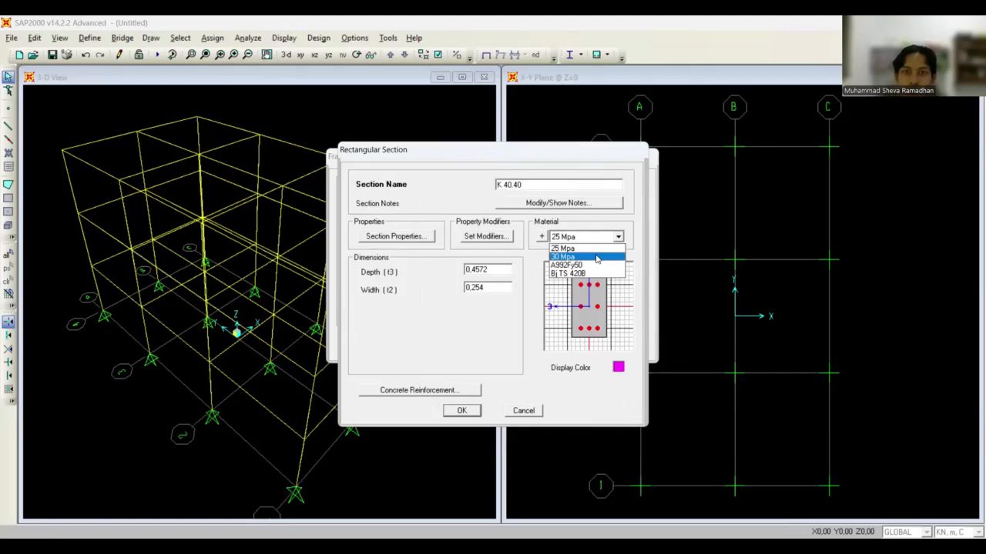
click(597, 257)
Set the K 40.40 section's depth to 0,4 and width to 0,4.
double_click(499, 268)
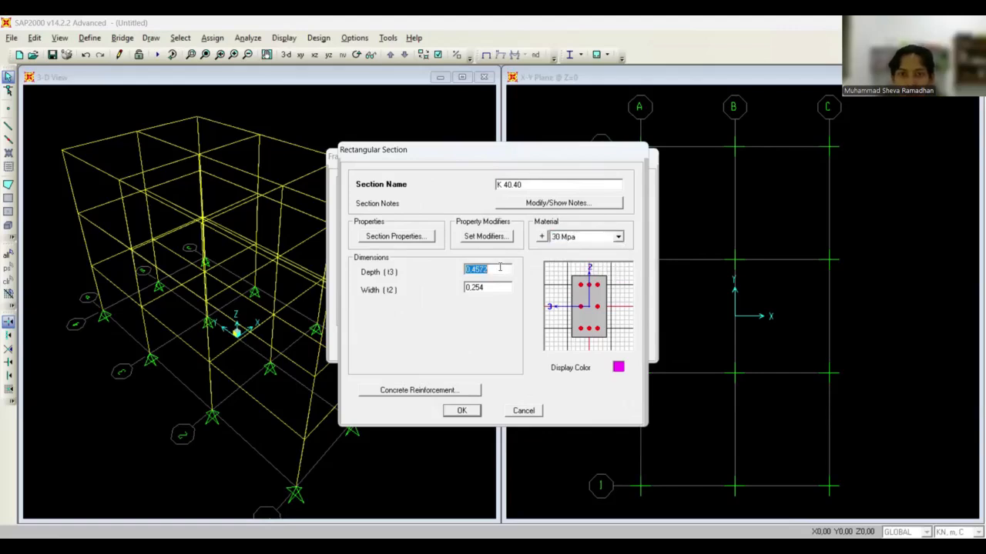
click(500, 268)
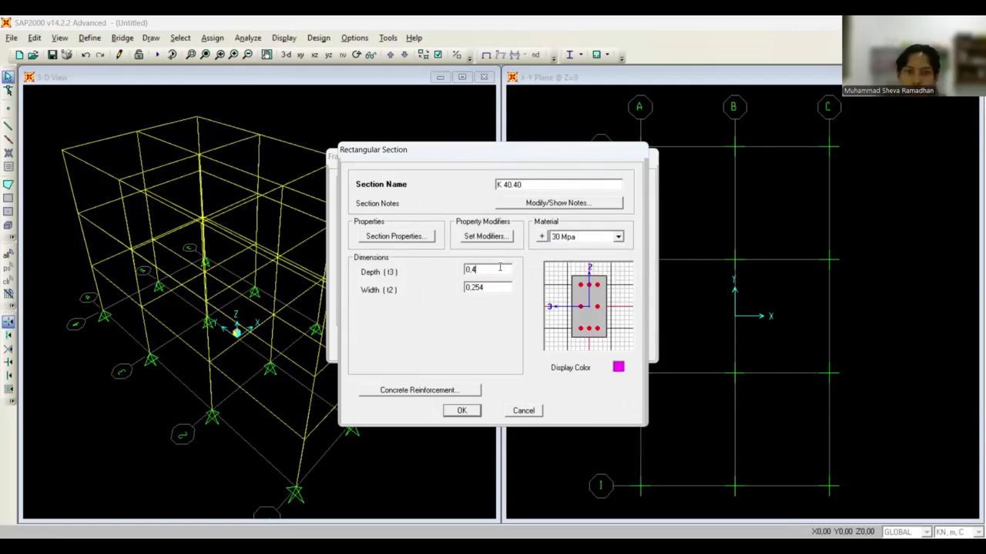
double_click(504, 289)
text(0)
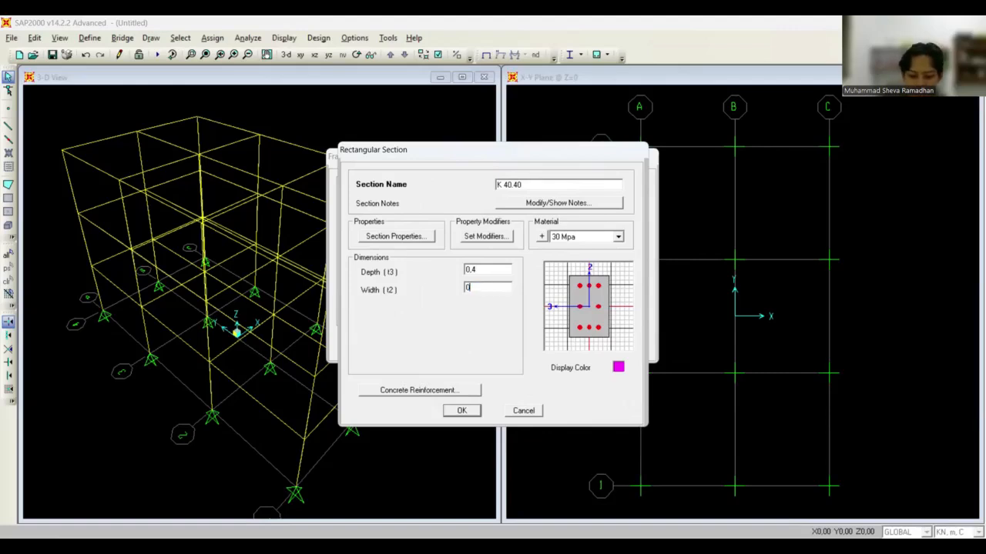
Set the K 40.40 stiffness modifiers for moment of inertia about the 2 and 3 axes to 0,7.
click(485, 236)
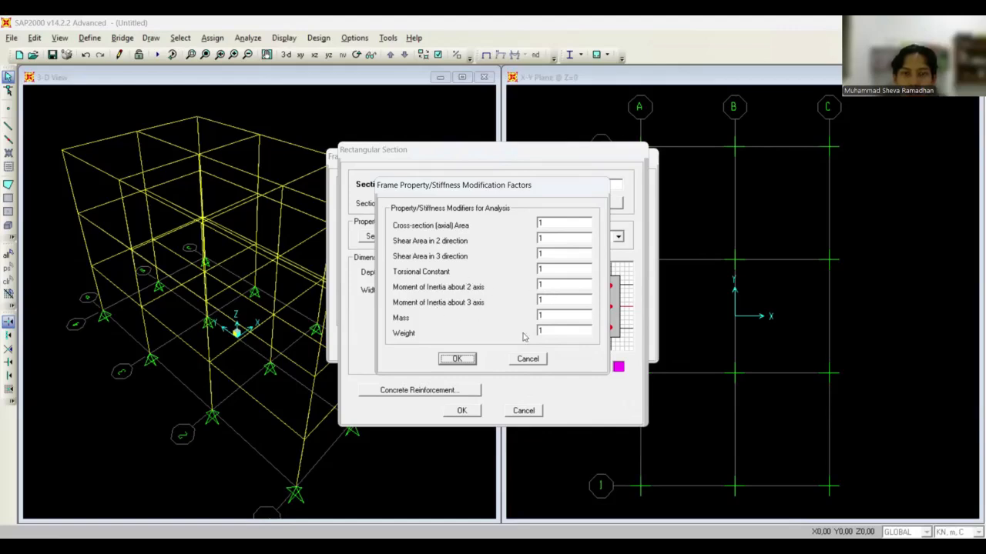
double_click(570, 285)
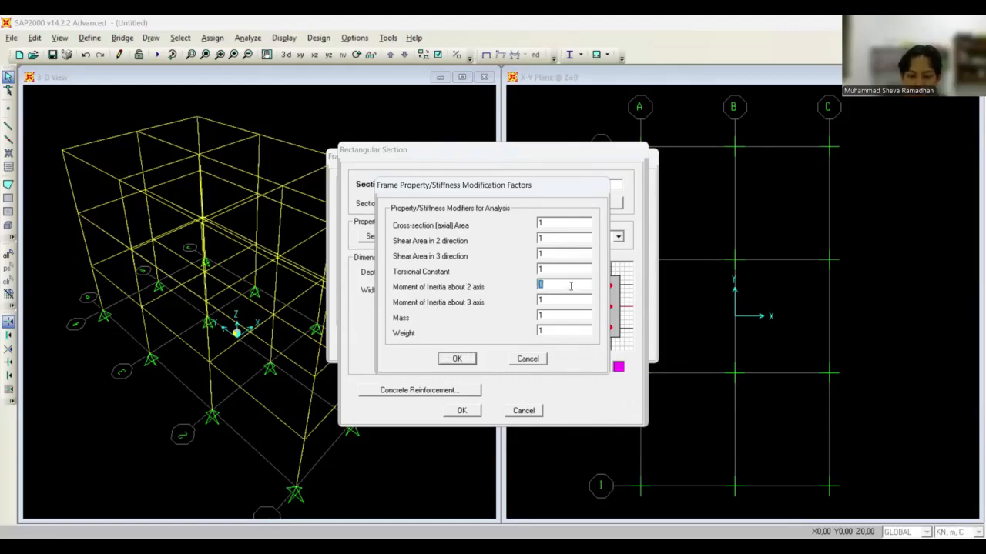
text(0.7)
key(Tab)
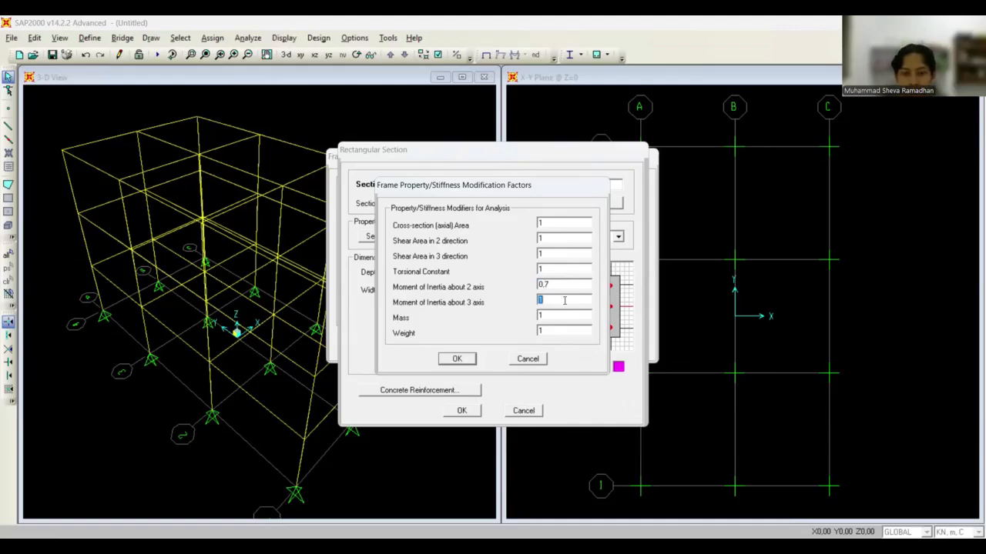
text(0.7)
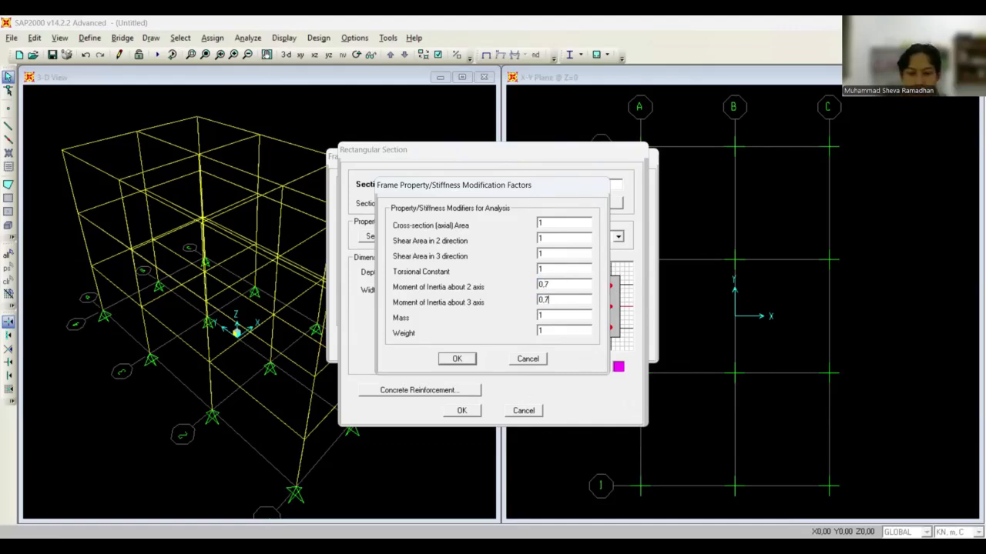
click(471, 361)
Keep K 40.40 as a column with Reinforcement to be Designed, save the section and finish the frame property definitions.
click(427, 392)
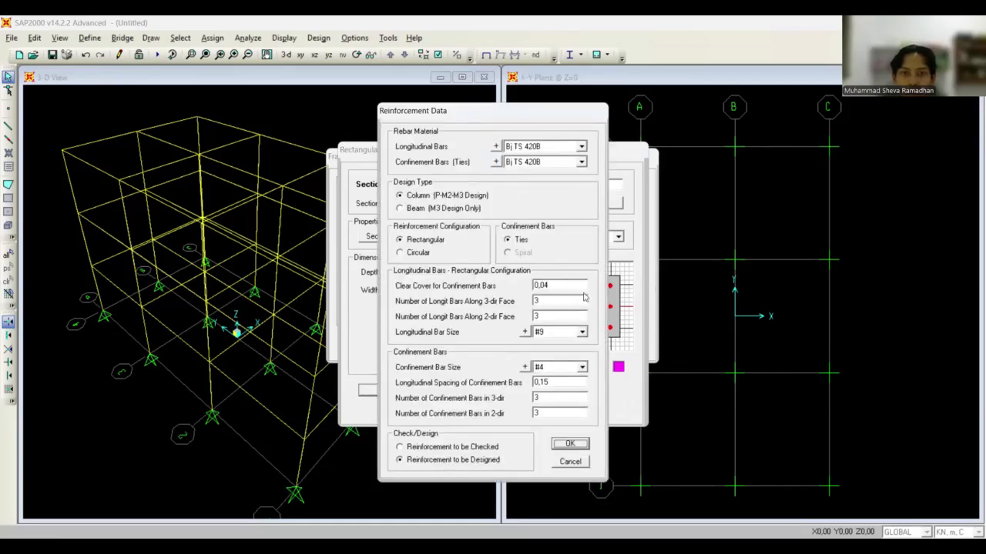
click(399, 460)
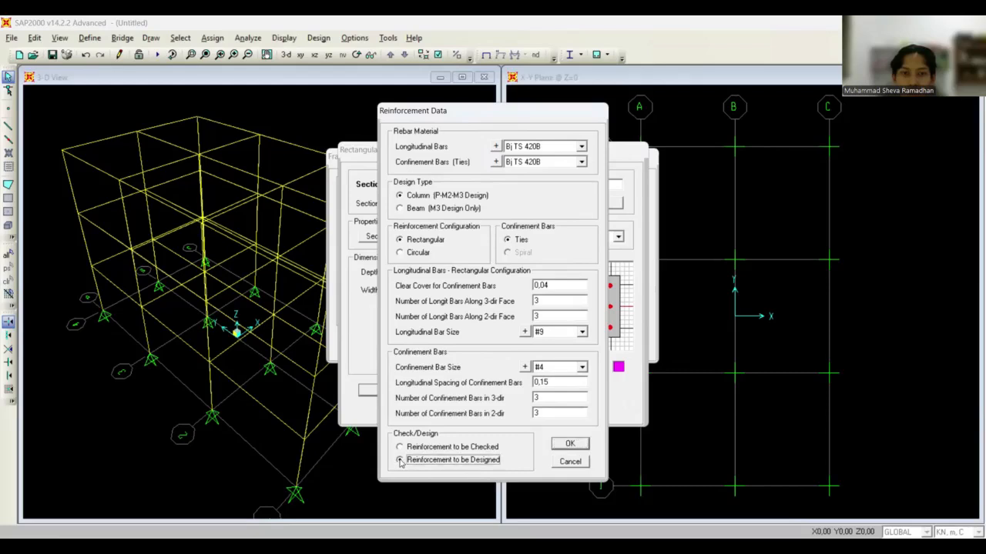
click(577, 447)
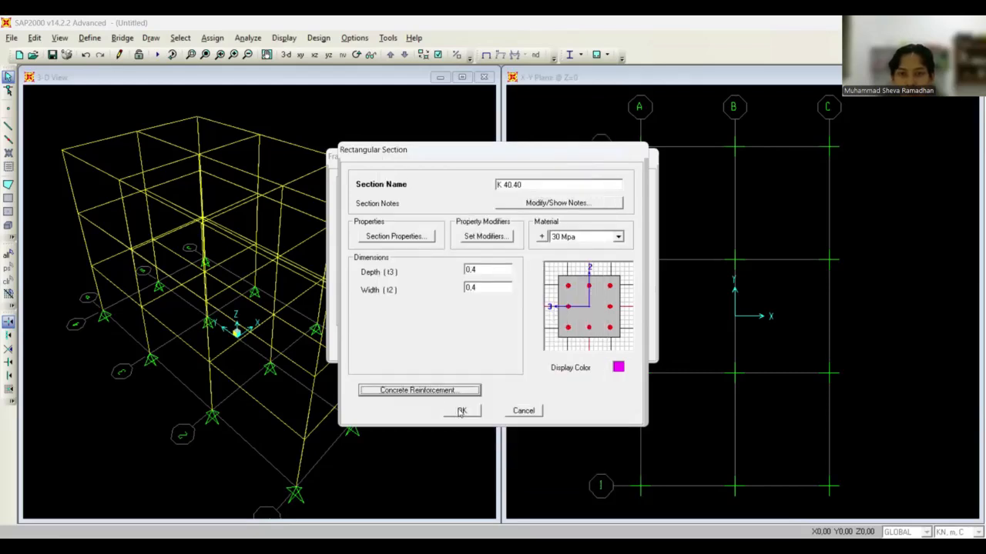
click(461, 411)
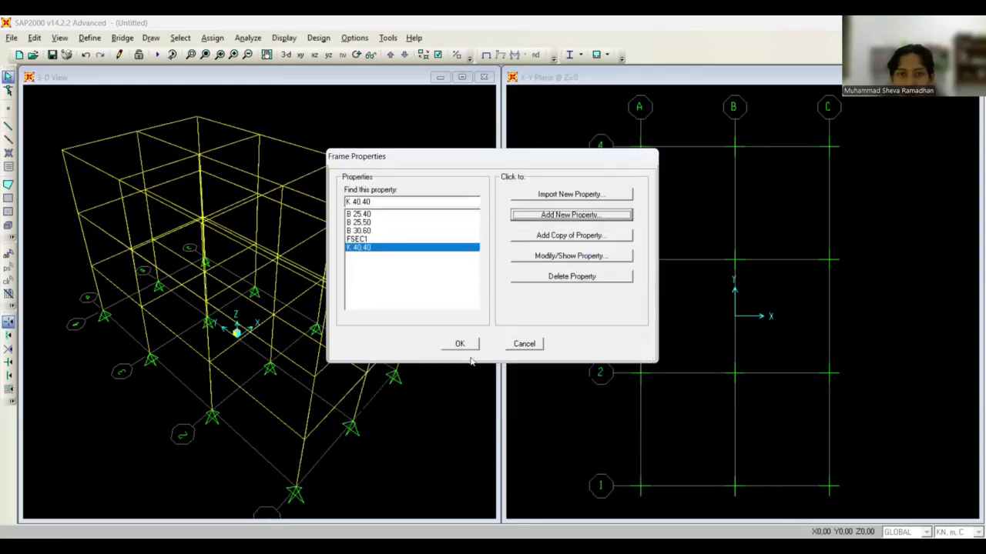
click(460, 344)
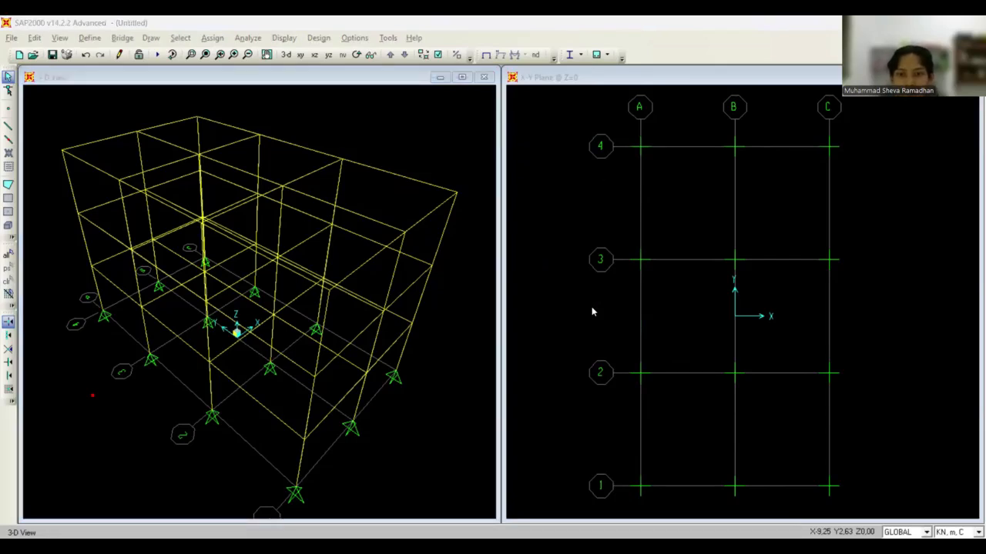
Open the GLOBAL grid system data for editing and display the grids as spacing.
click(551, 303)
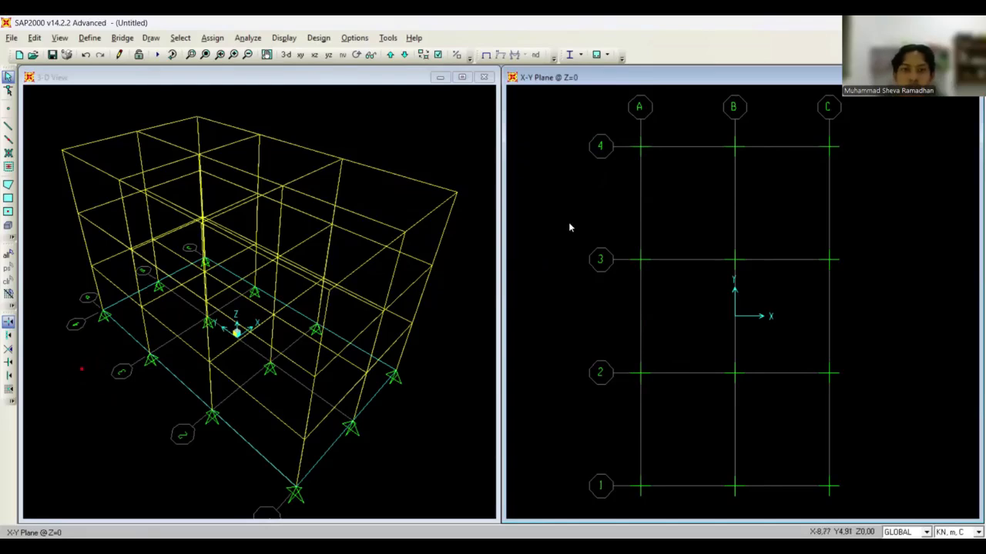
scroll(570, 223, down, 1)
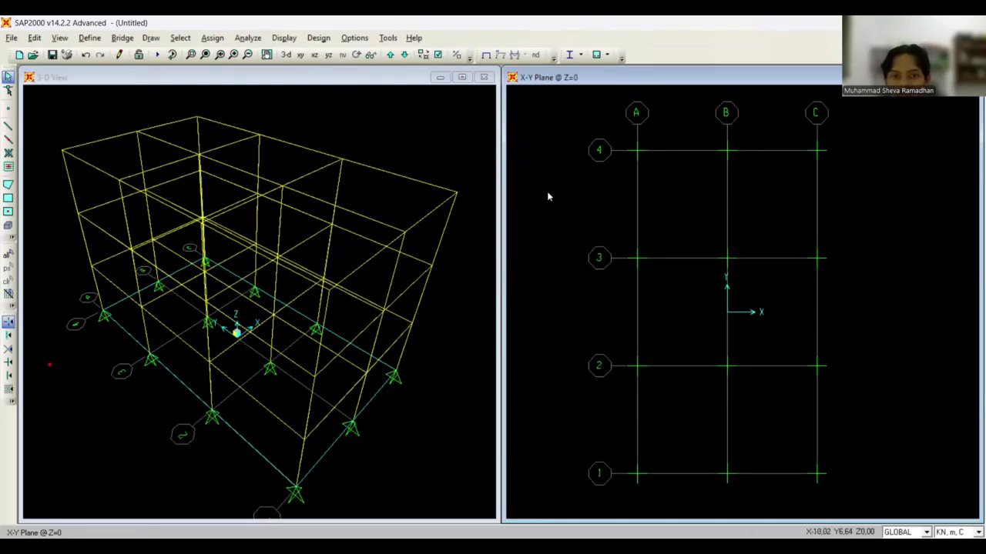
right_click(548, 193)
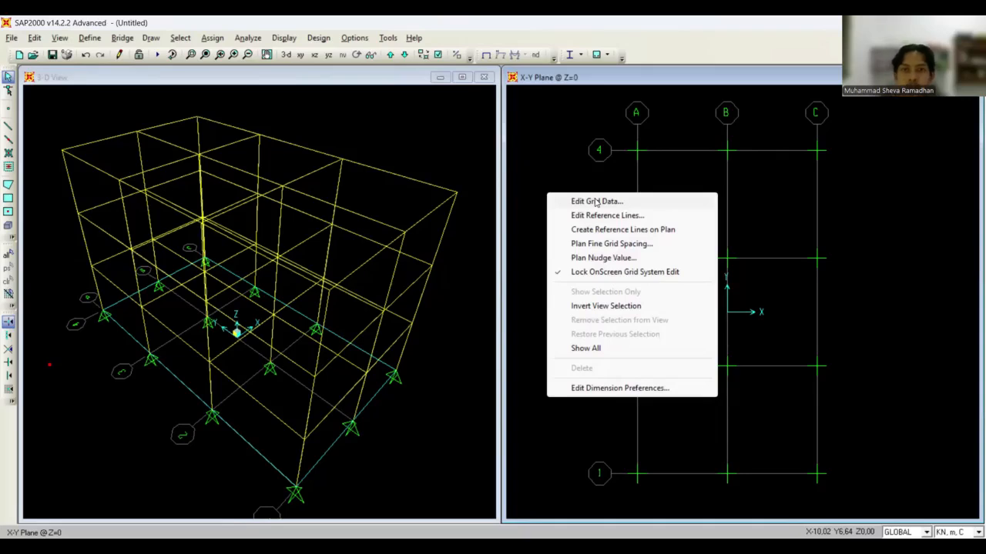
key(Return)
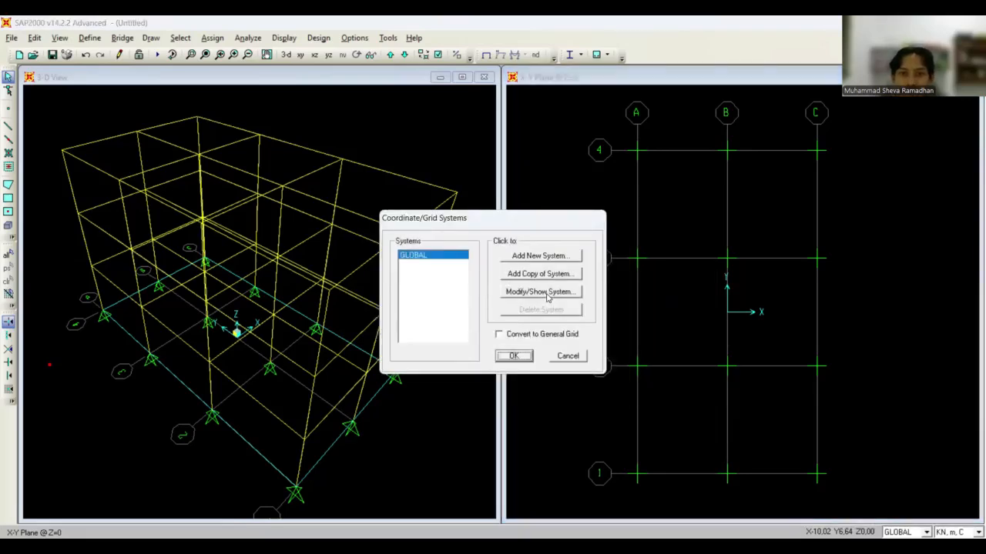
click(540, 292)
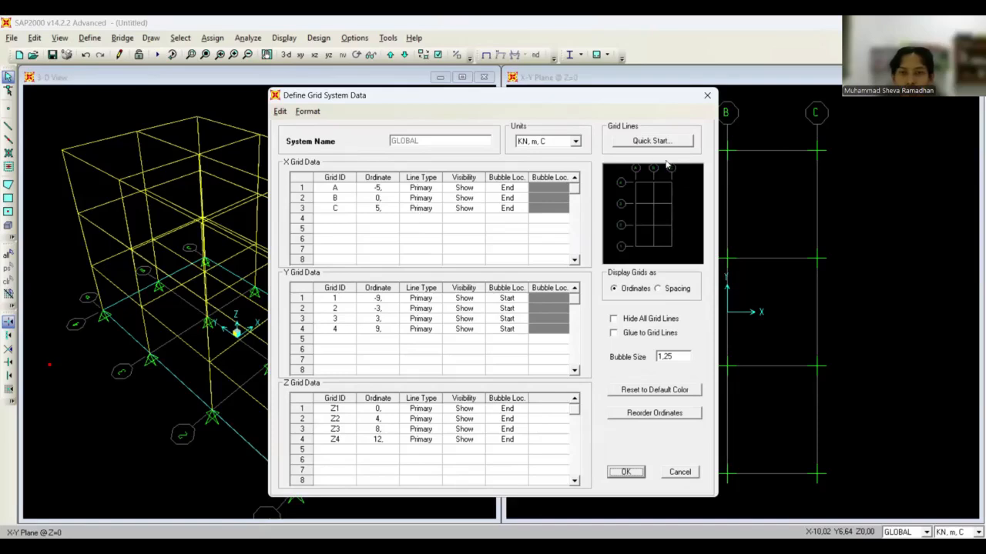
click(659, 289)
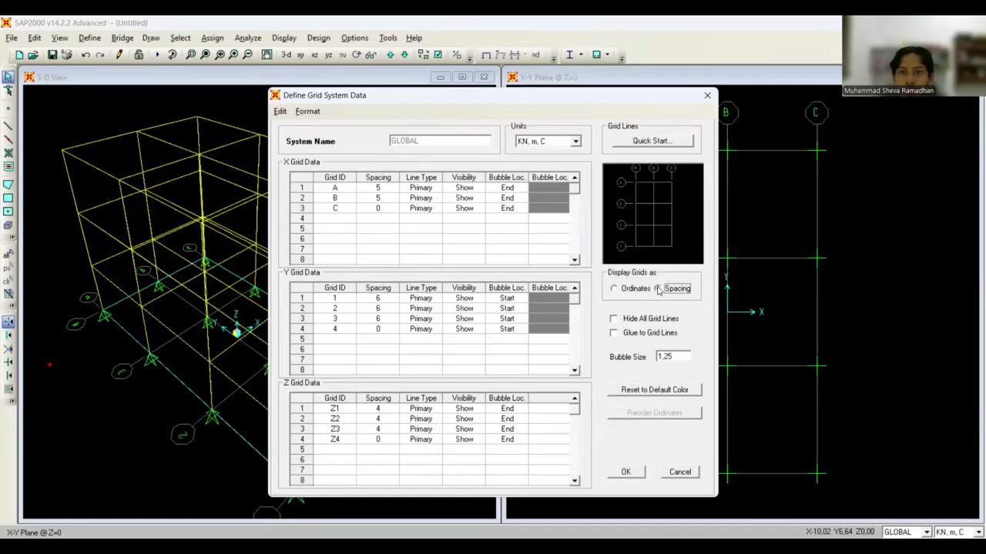
Set the X grid spacings to 6,9 for line A and 4,7 for line B.
click(382, 189)
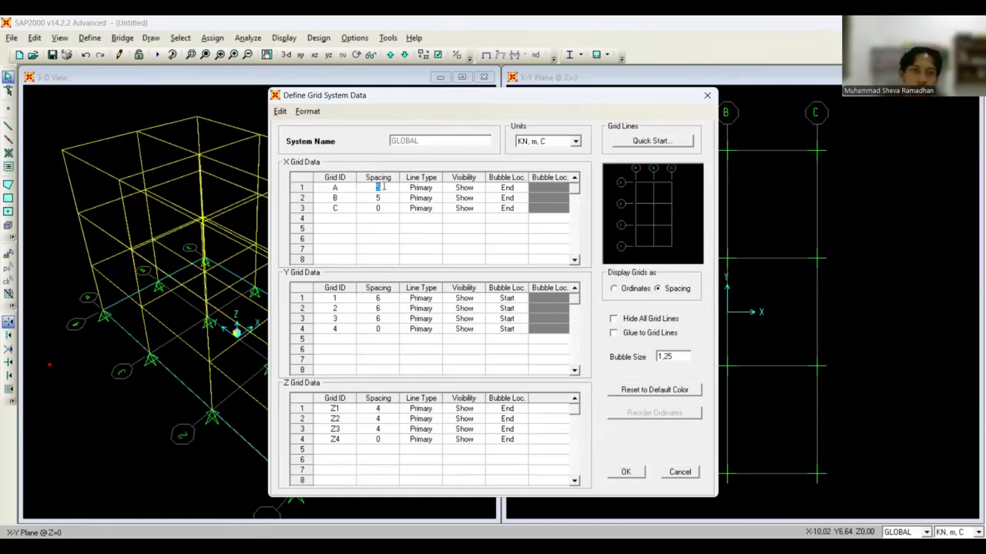
text(6,9)
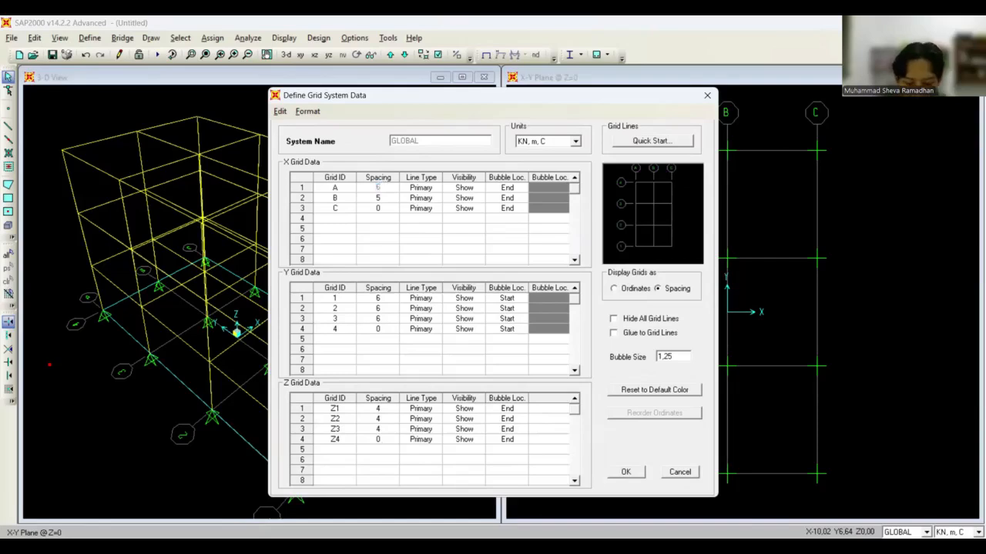
click(387, 198)
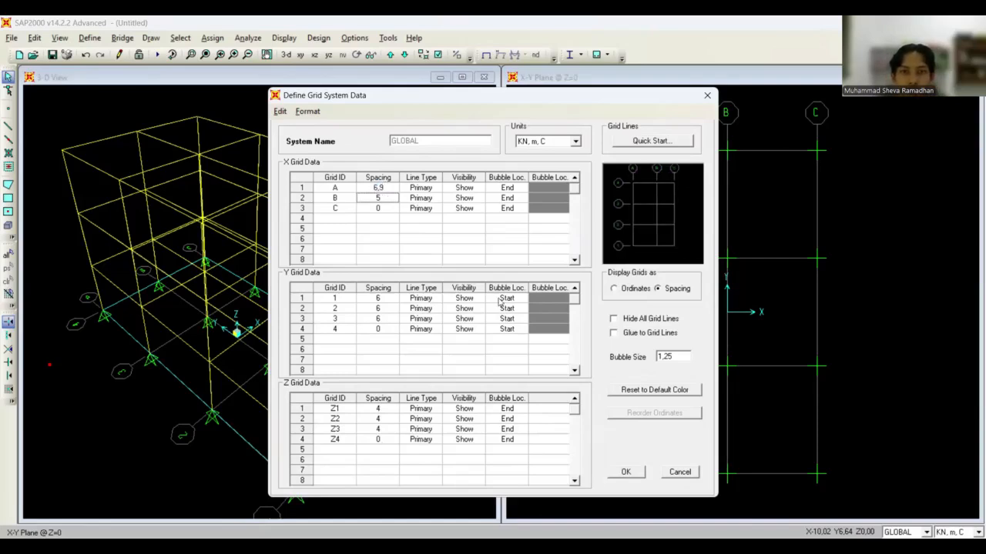
key(Return)
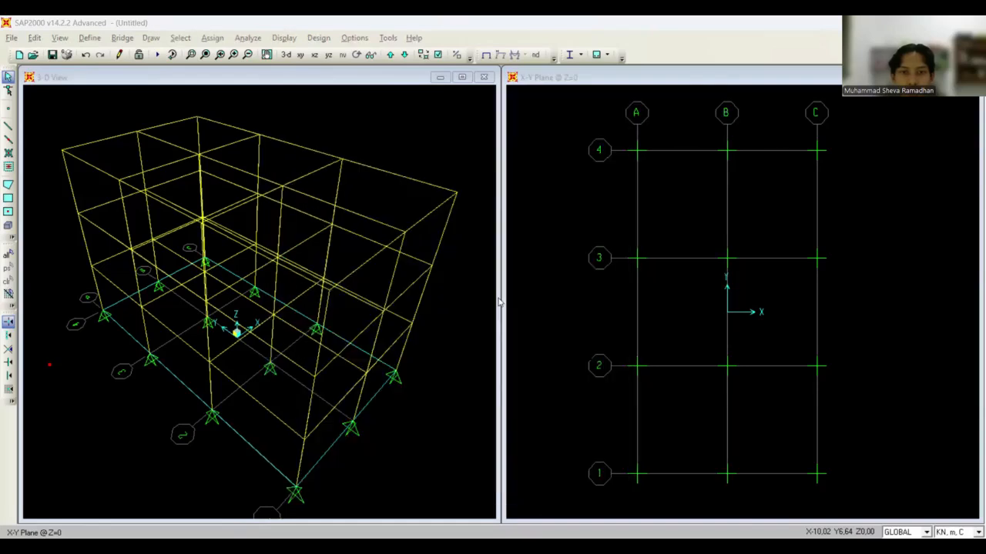
click(384, 202)
double_click(384, 202)
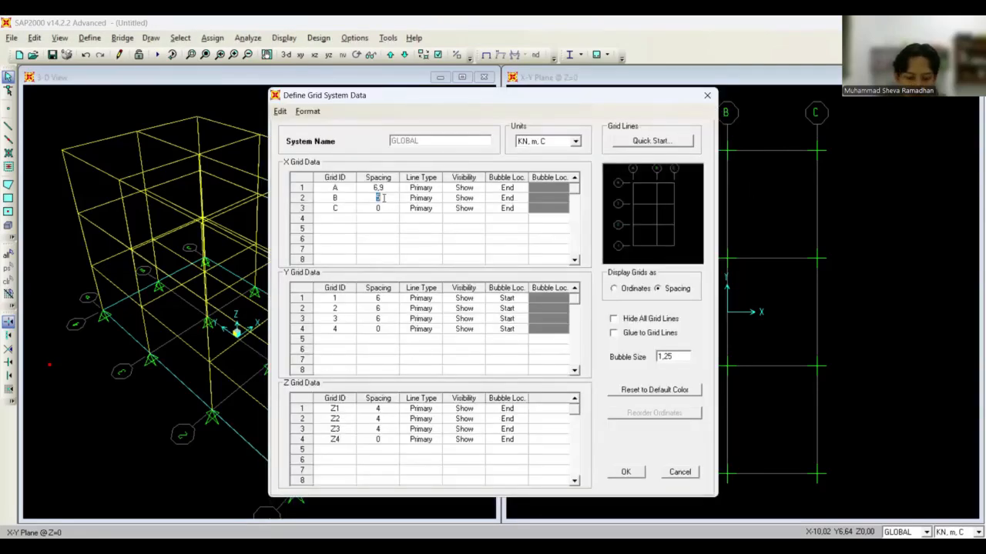
text(4)
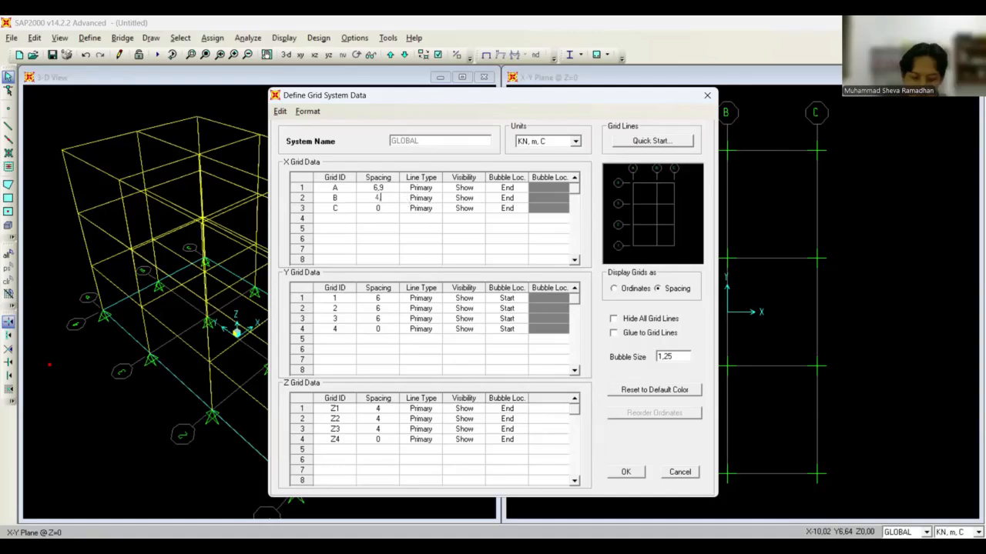
text(,7)
click(383, 229)
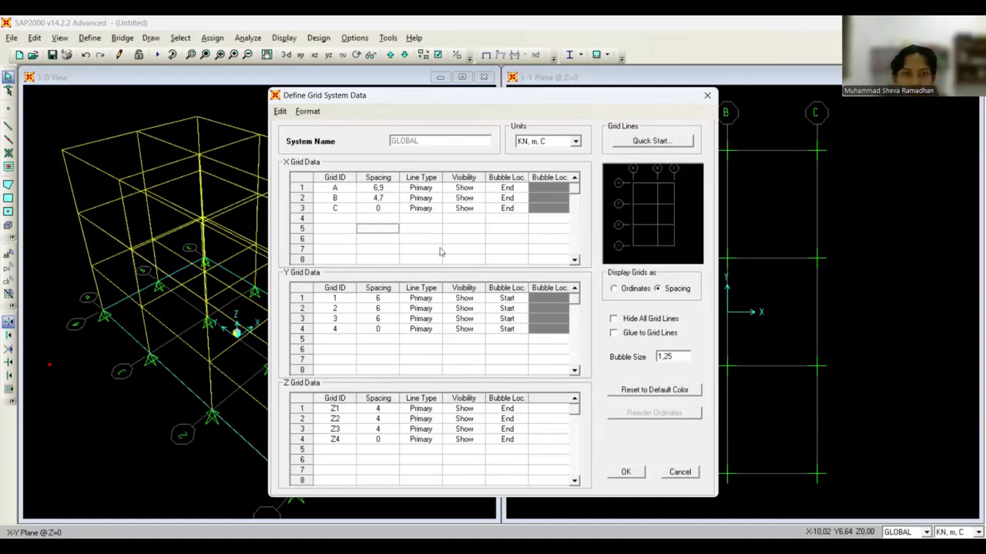
Set the Y grid spacings to 3,8 for line 1, 5,7 for line 2 and 2,8 for line 3.
click(382, 298)
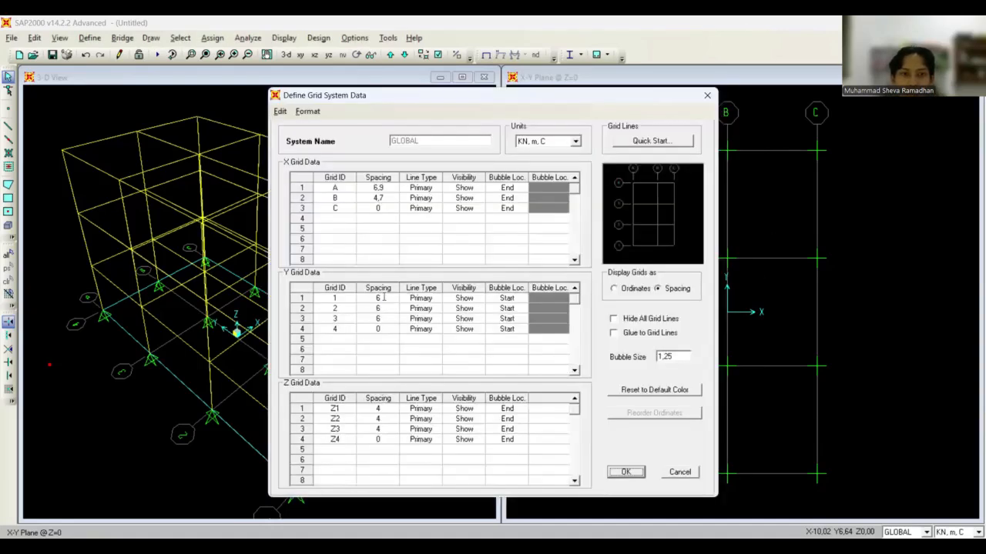
click(383, 297)
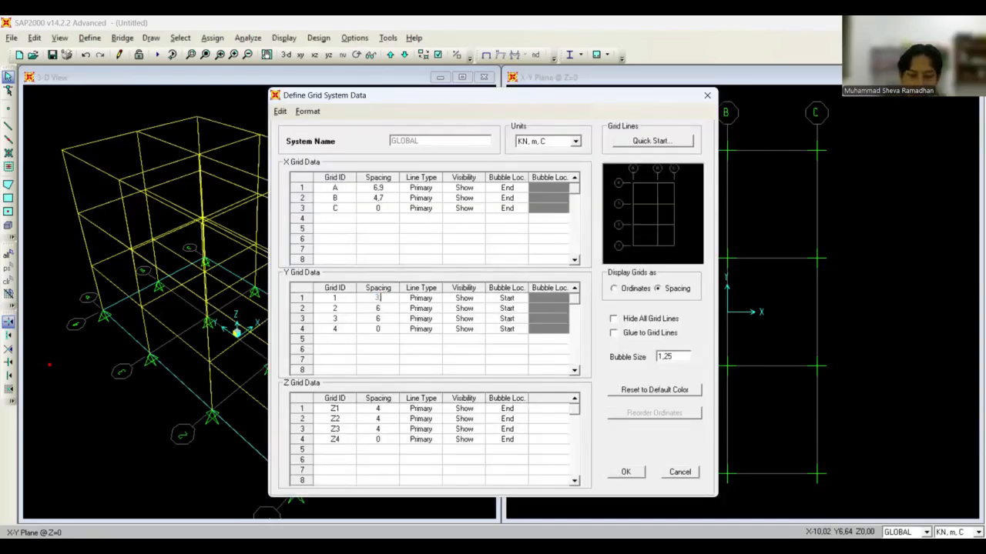
text(3,8)
key(Return)
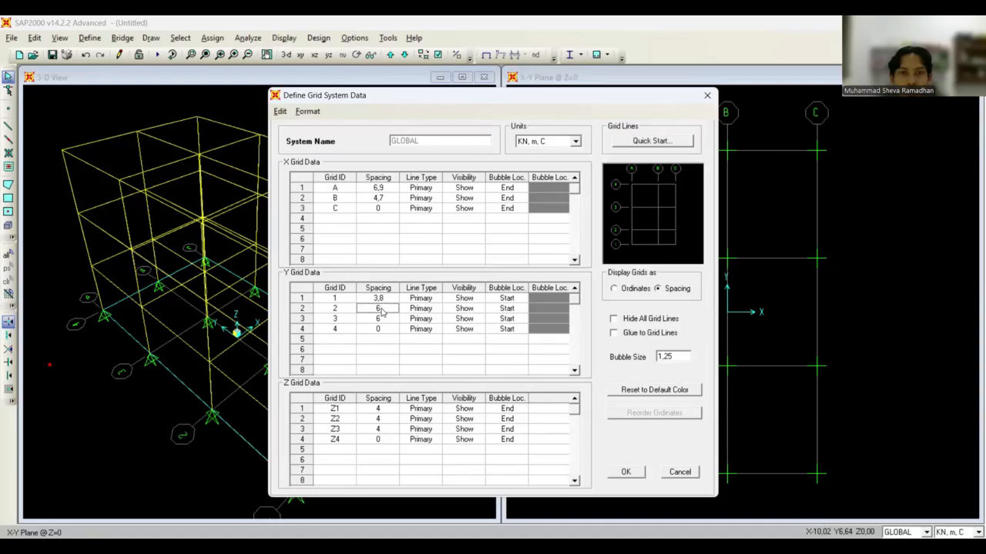
key(alt+Tab)
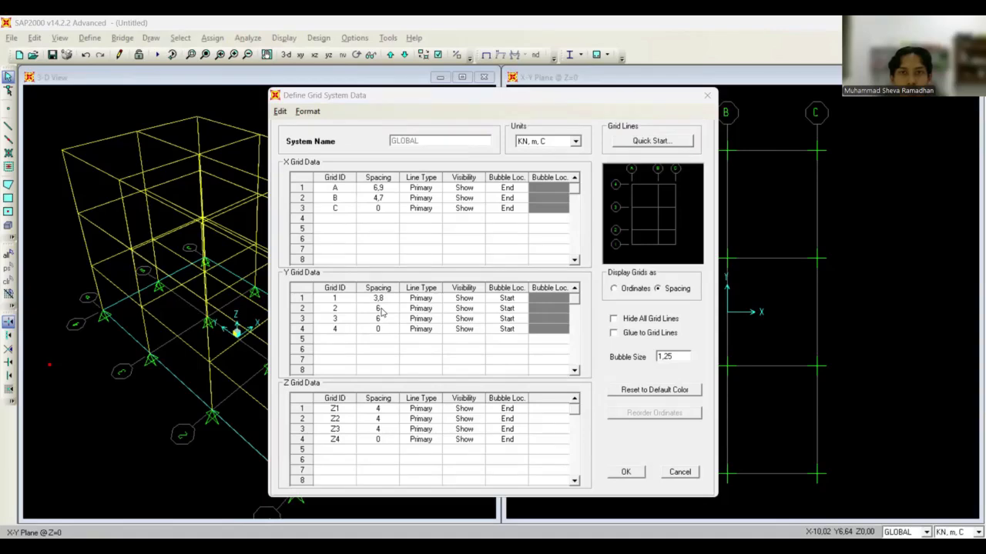
click(387, 308)
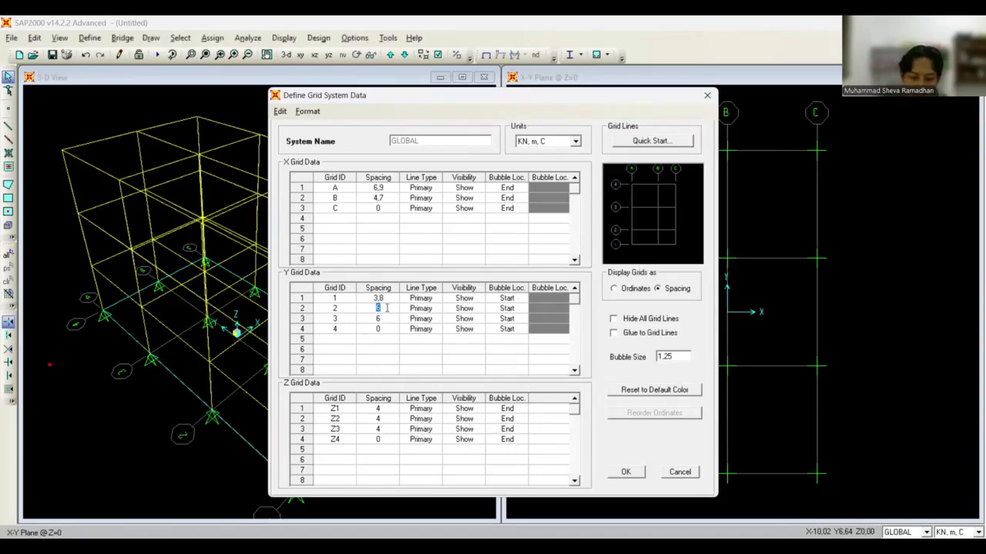
text(5,7)
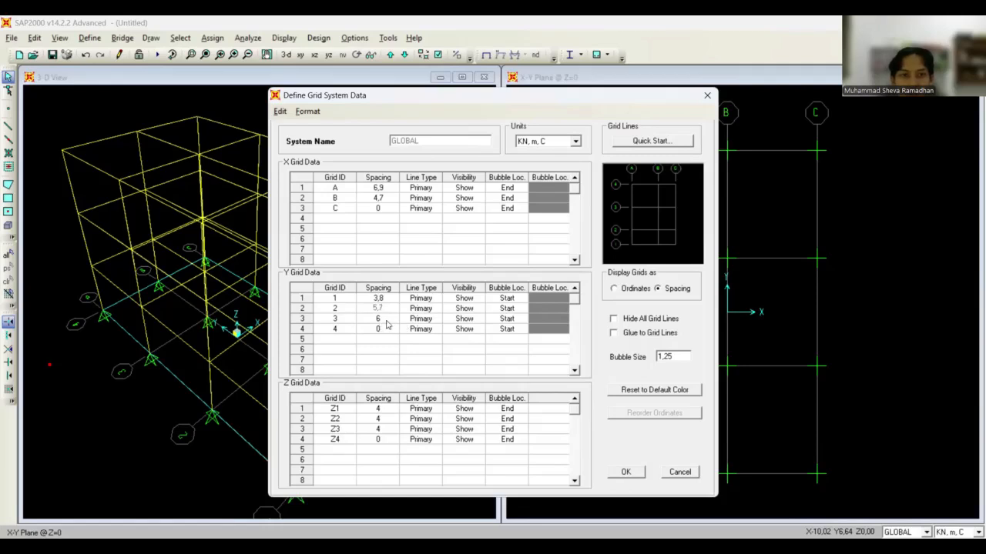
key(alt+Tab)
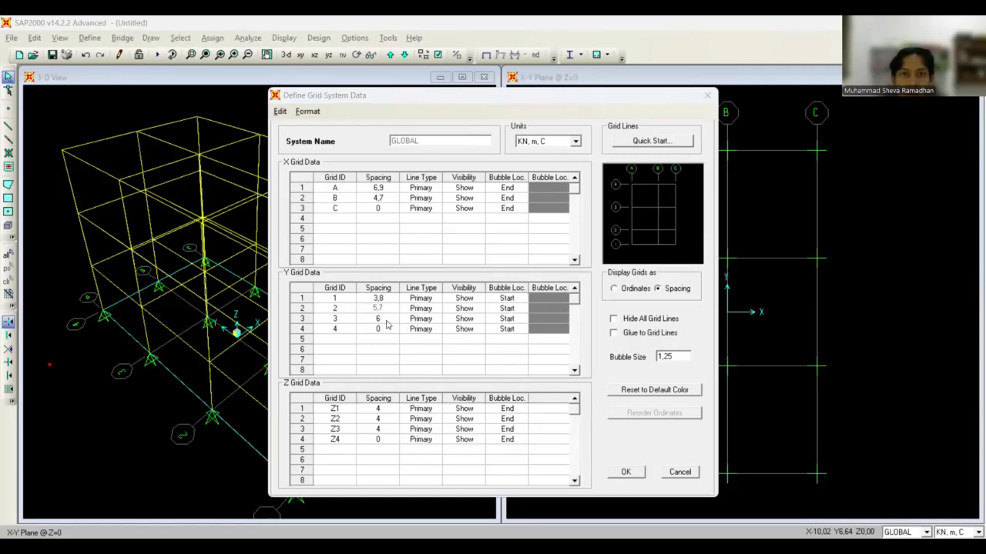
click(378, 318)
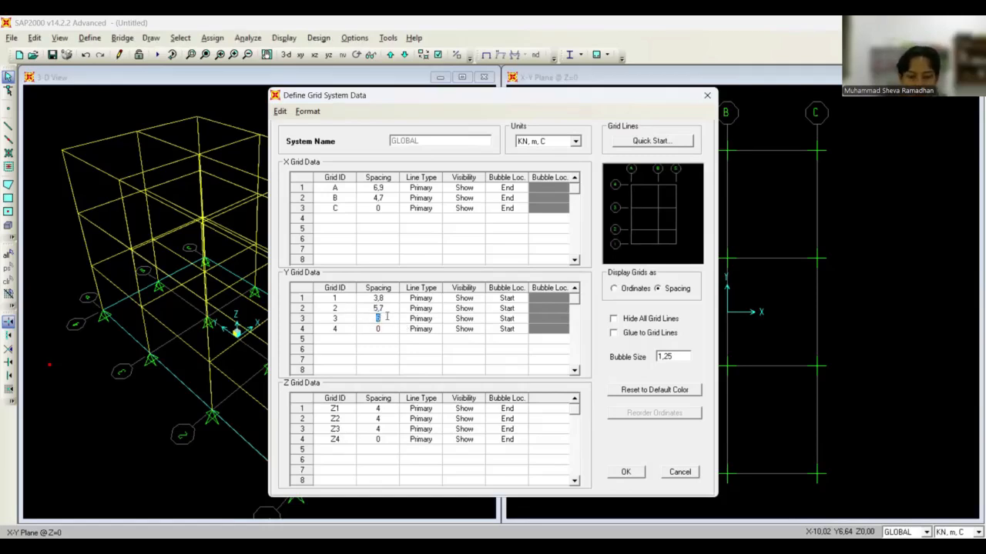
text(2,8)
click(389, 350)
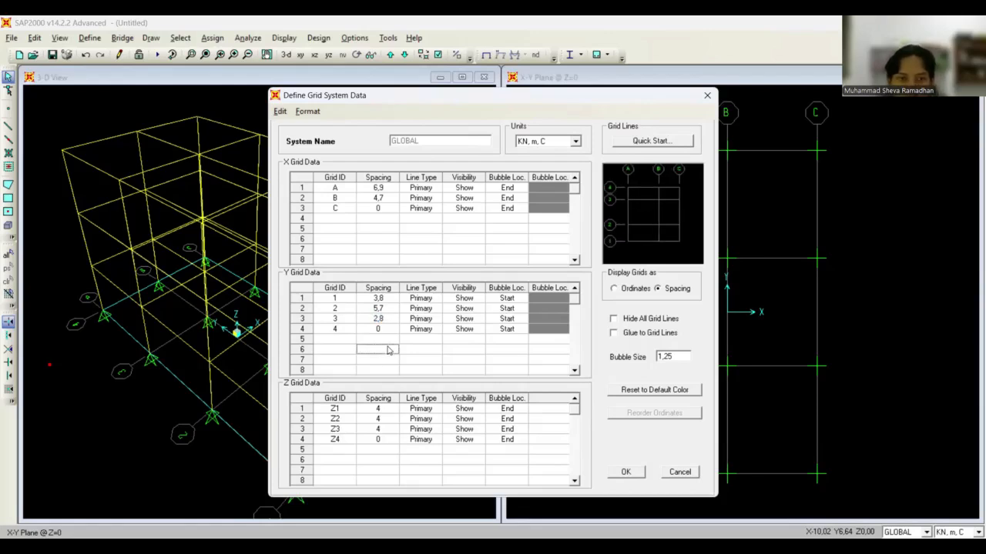
click(387, 329)
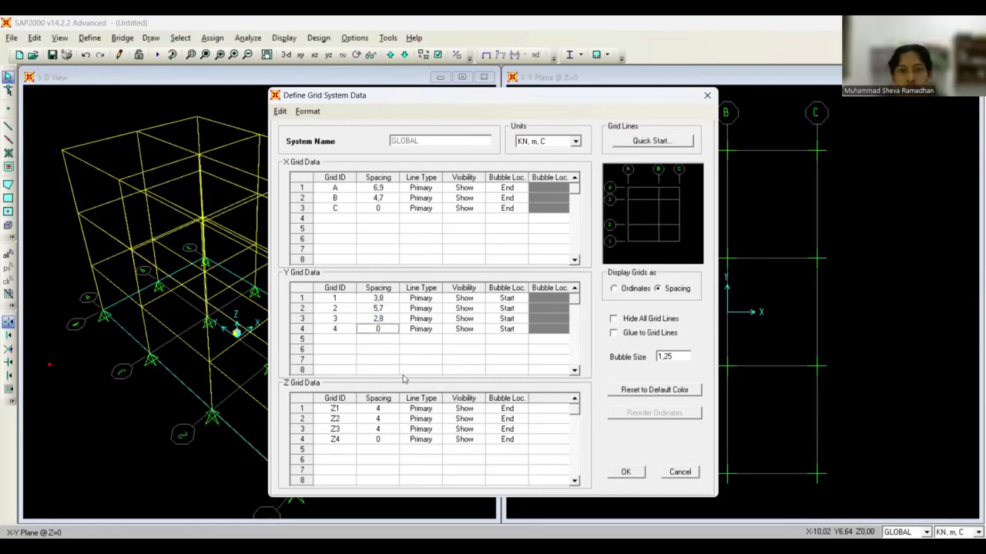
click(341, 362)
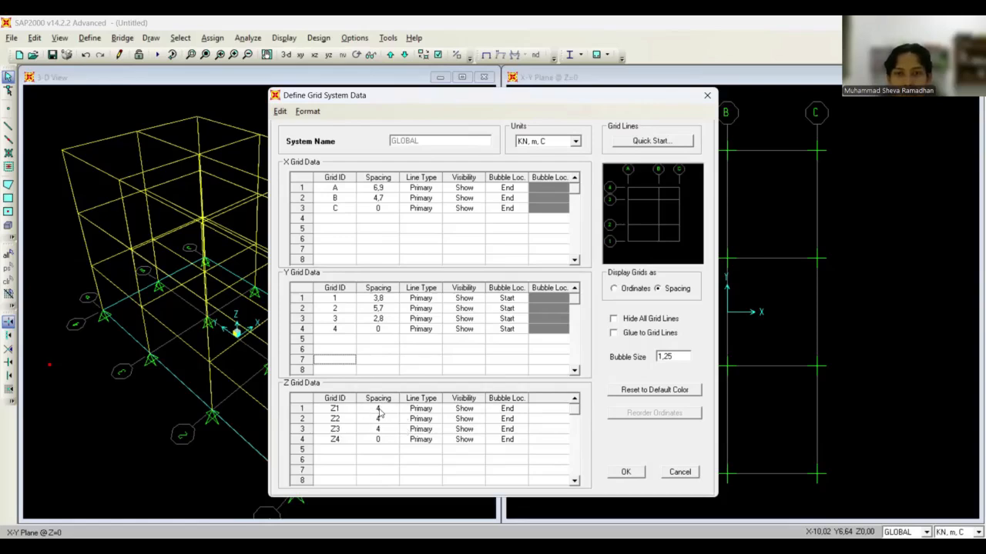
Turn on Glue to Grid Lines, display the grids as ordinates again and apply the grid system changes to the model.
click(614, 334)
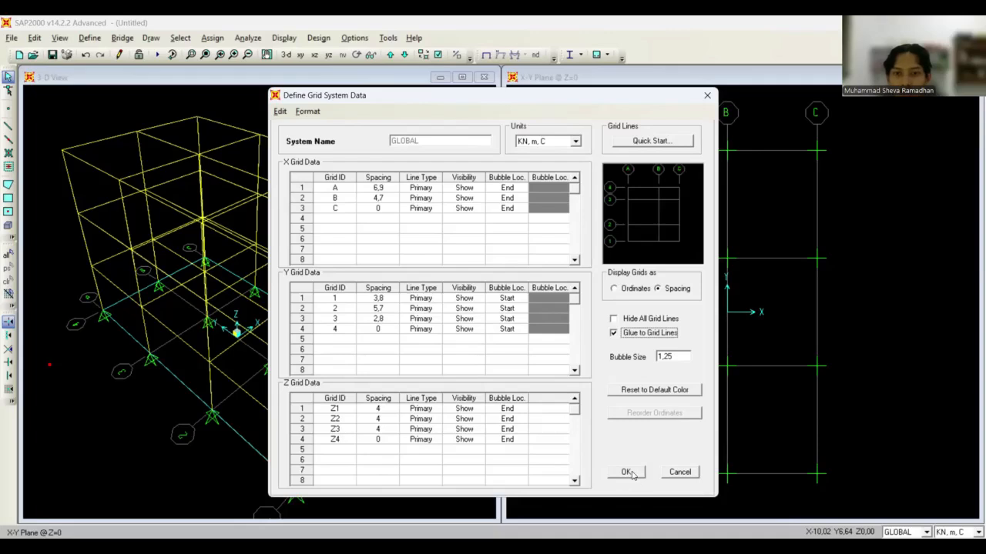
key(alt+Tab)
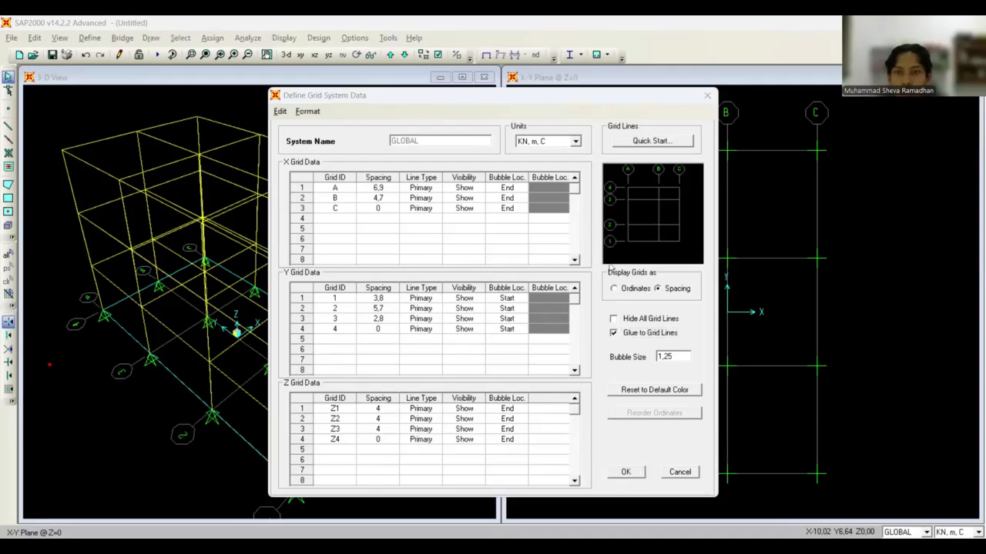
click(614, 288)
click(625, 472)
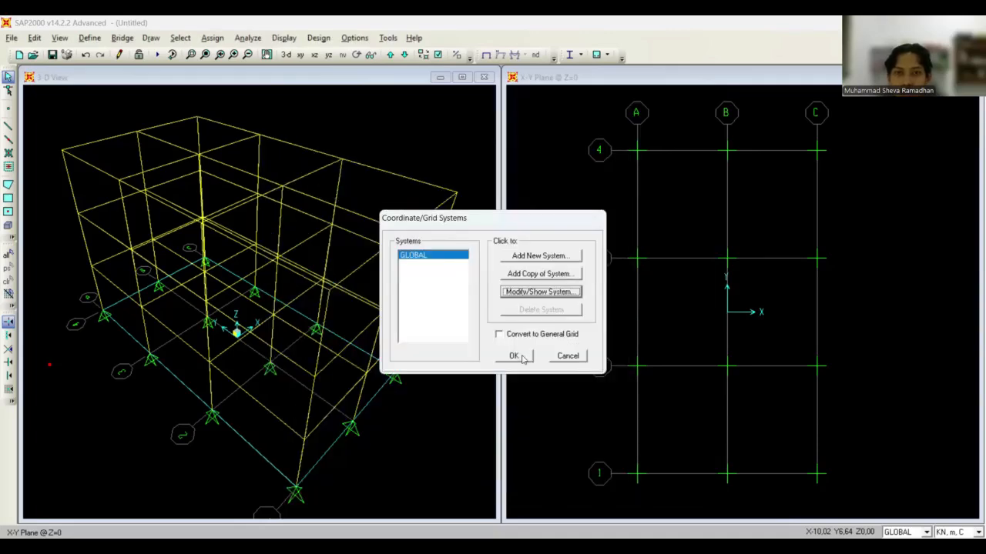
click(514, 356)
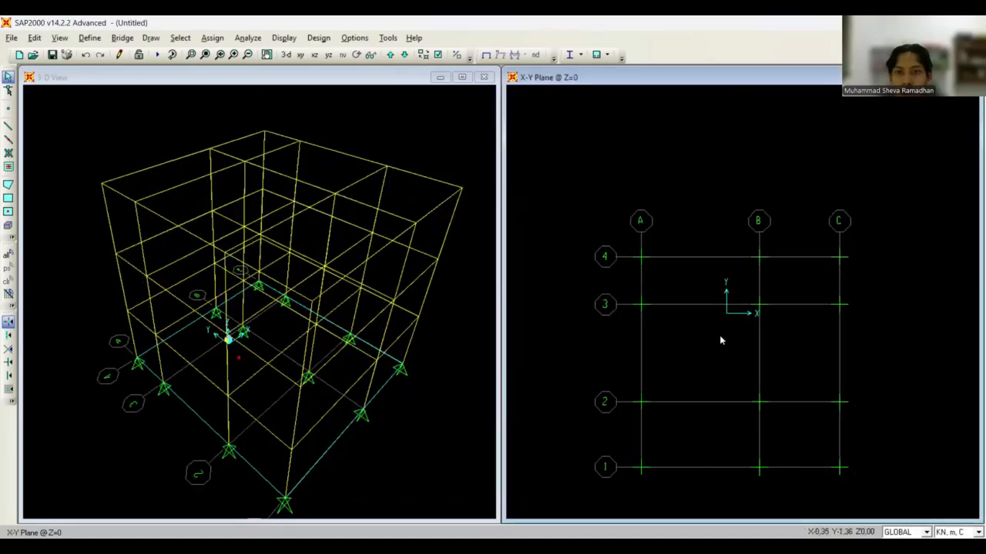
scroll(606, 345, up, 2)
middle_drag(618, 349, 588, 318)
middle_drag(448, 364, 408, 316)
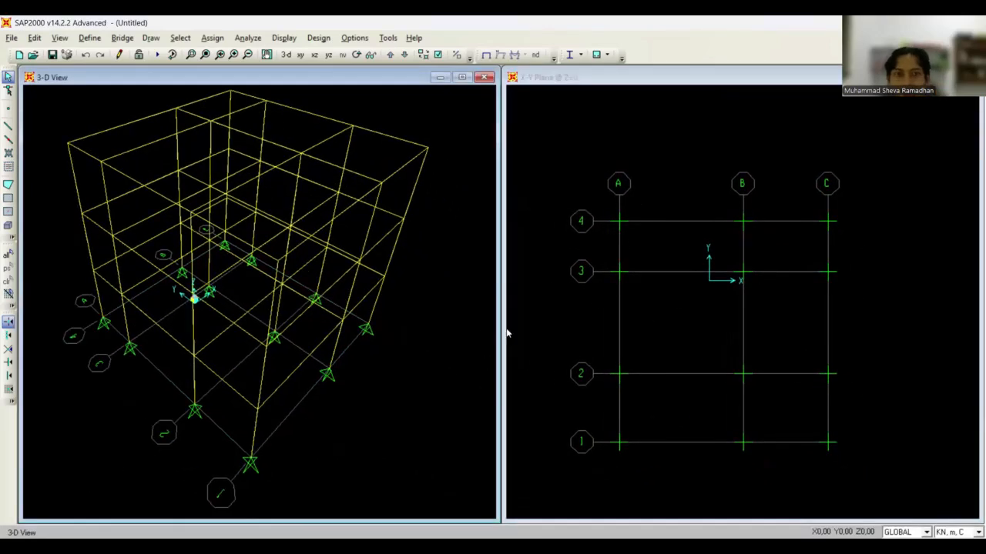
click(582, 327)
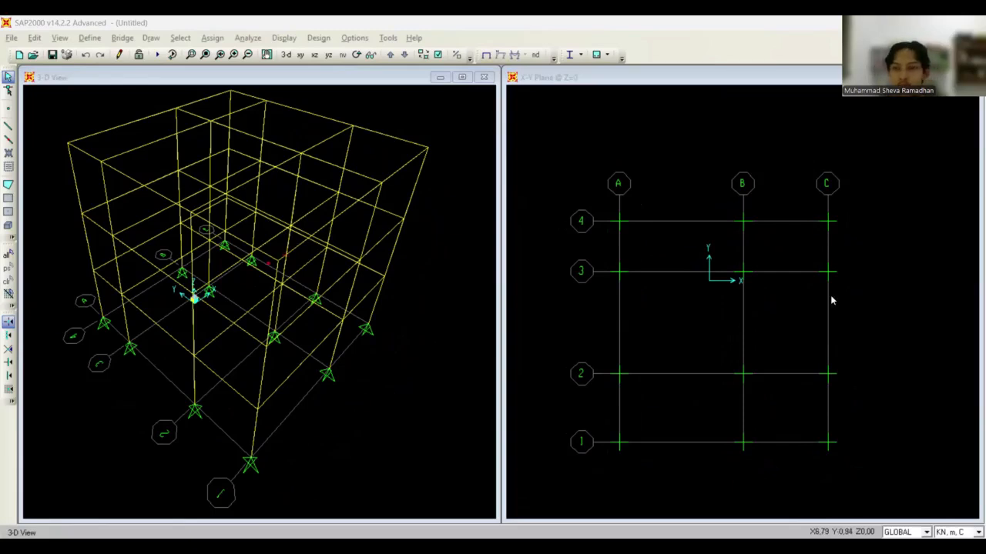
click(710, 279)
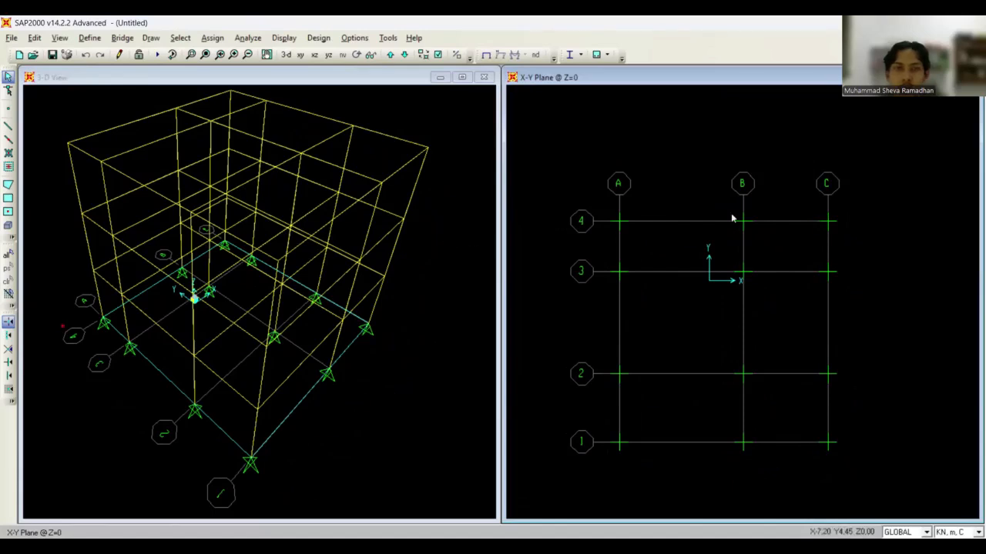
Switch the 3-D view window to the X-Y plan view and step down to the Z=4 level.
click(416, 291)
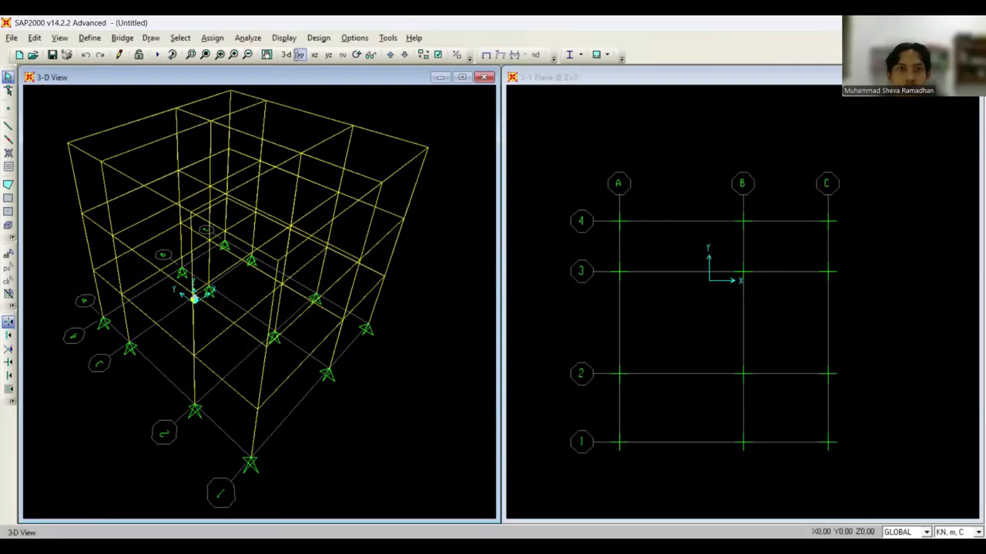
click(301, 57)
scroll(370, 246, down, 2)
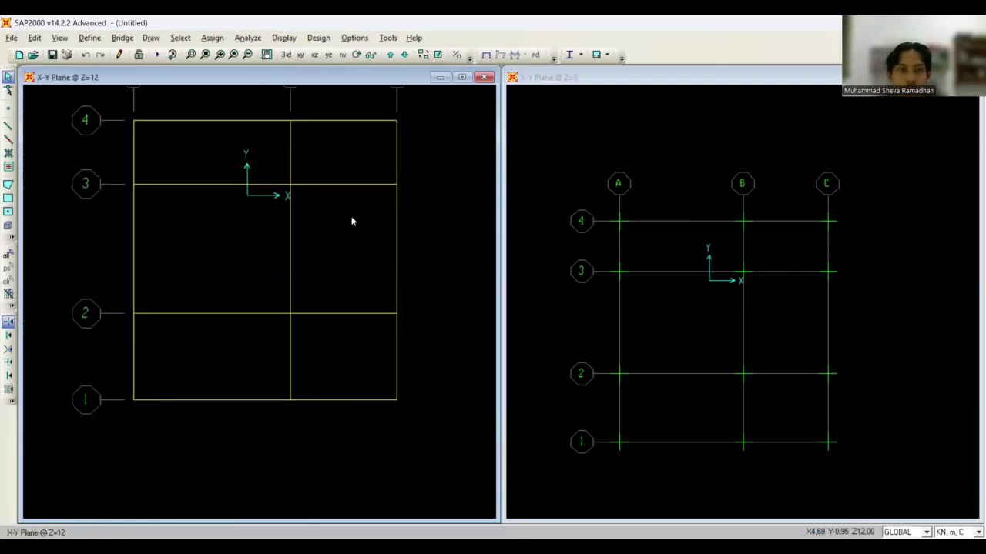
middle_drag(352, 221, 365, 259)
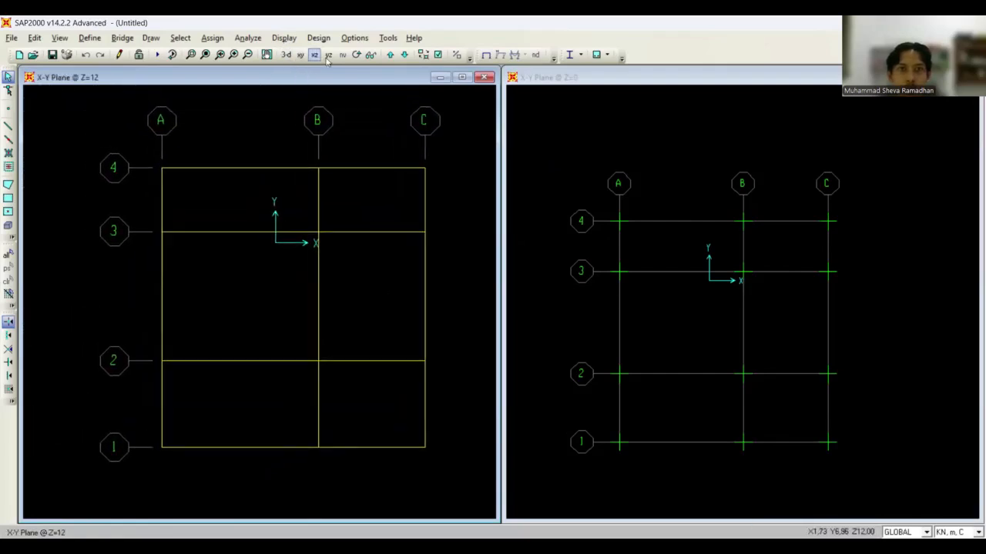
click(404, 54)
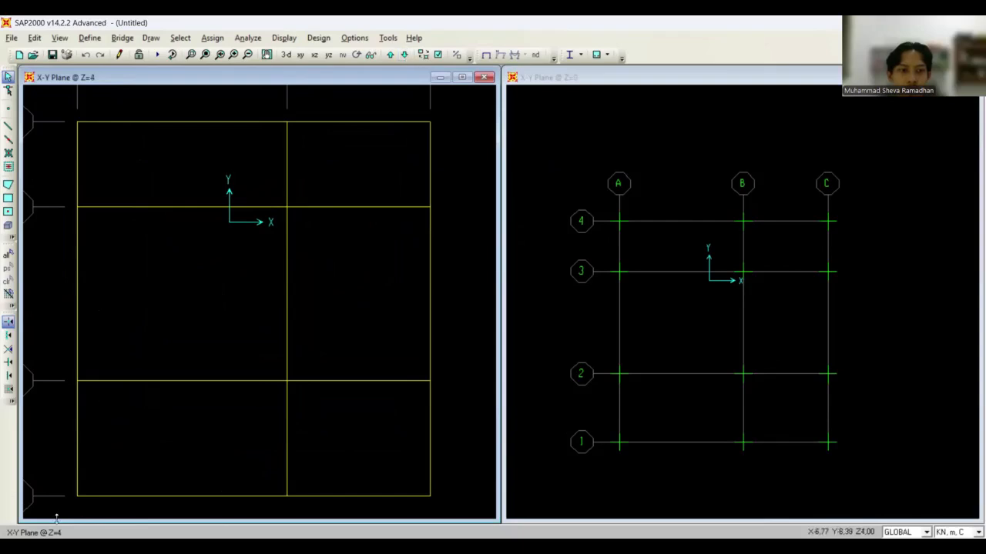
Assign the B 30.60 section to the four X-direction beams between lines A and B on the Z=4 plan.
scroll(332, 354, down, 3)
middle_drag(305, 336, 358, 349)
middle_drag(440, 290, 418, 291)
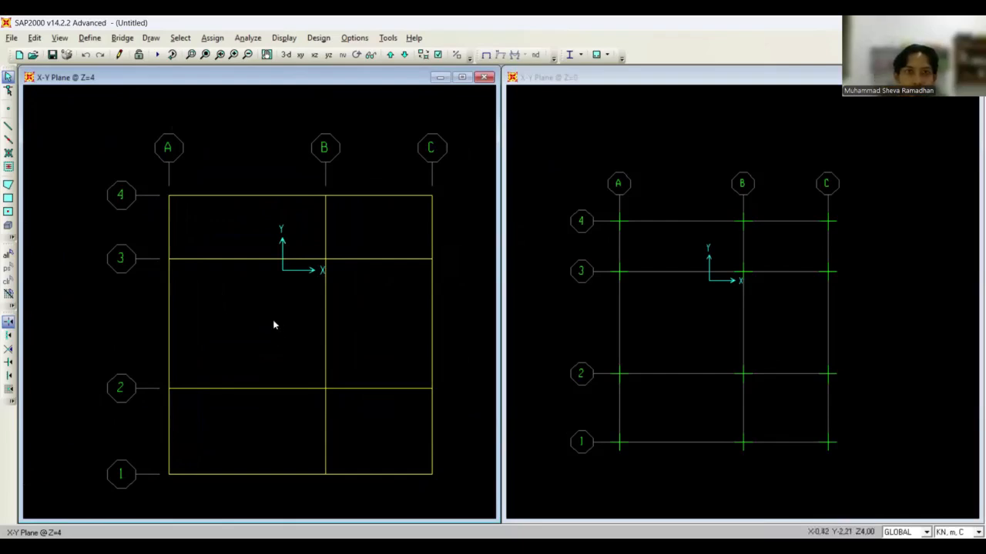
scroll(273, 320, down, 1)
middle_drag(421, 342, 442, 317)
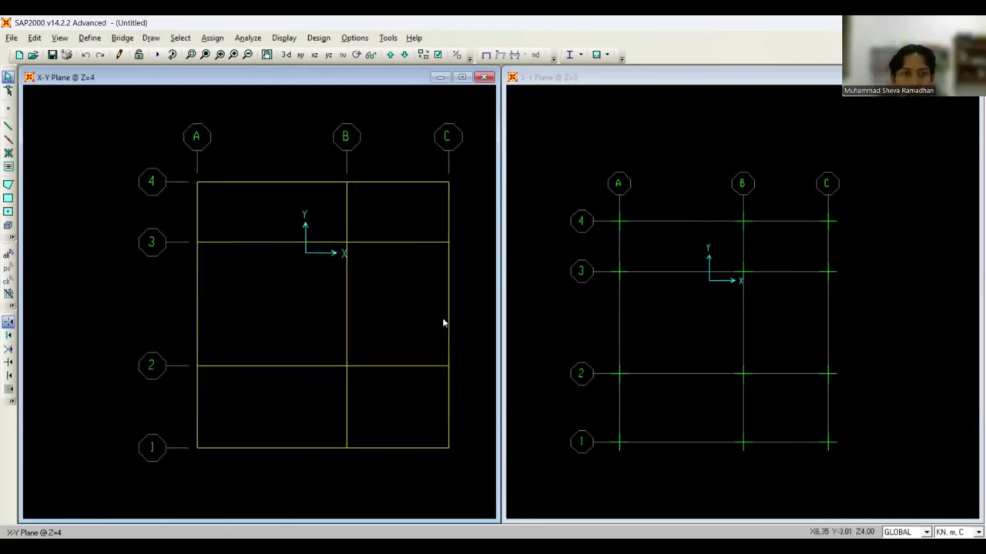
click(300, 448)
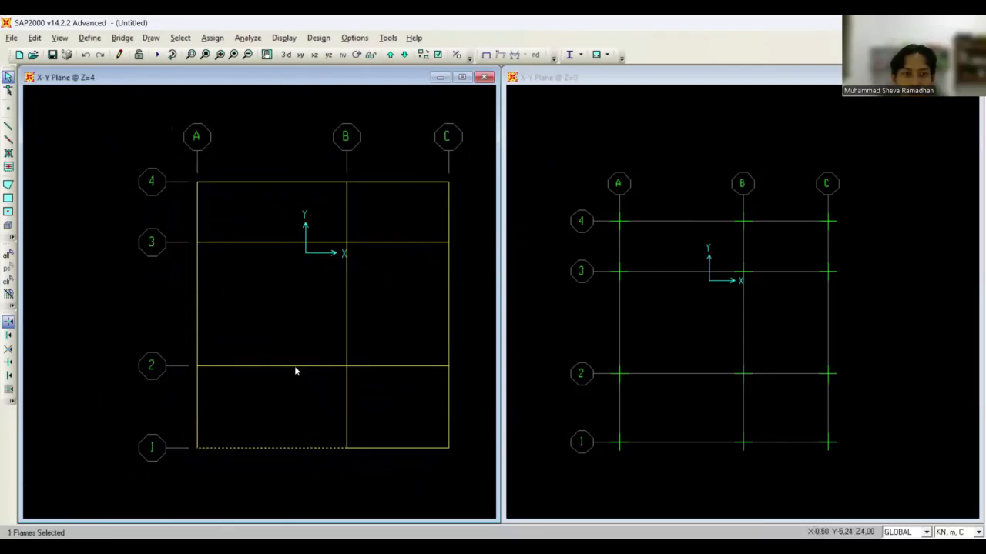
click(295, 367)
click(270, 243)
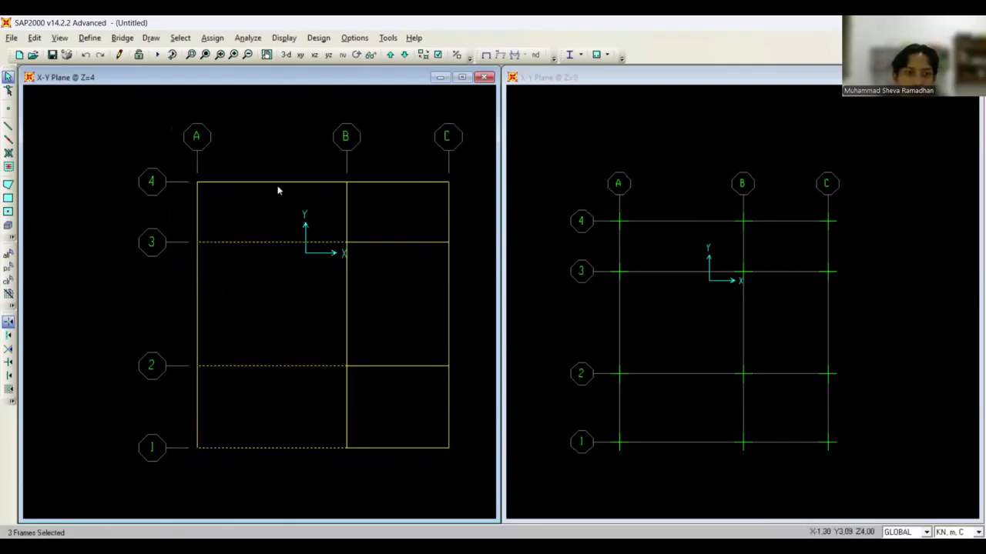
drag(316, 465, 238, 171)
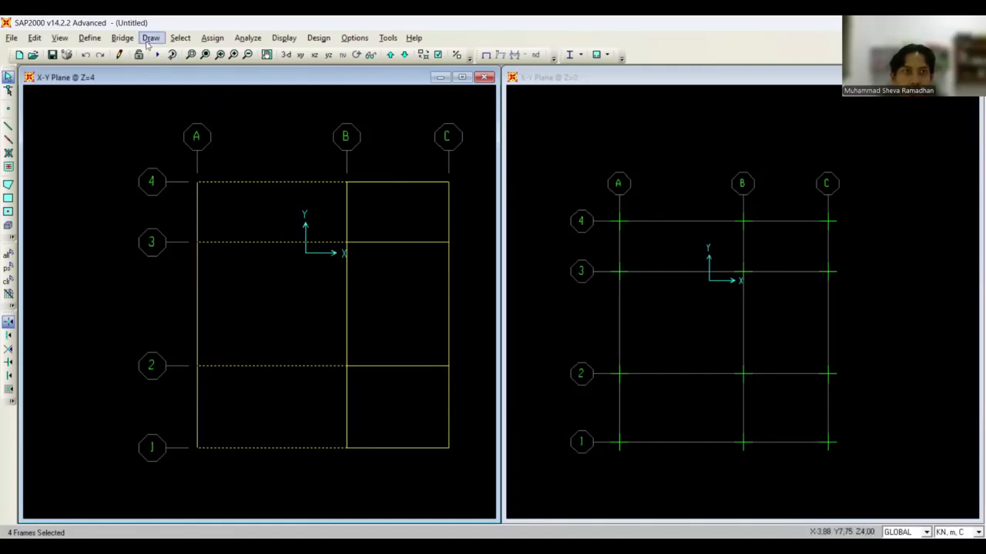
click(211, 40)
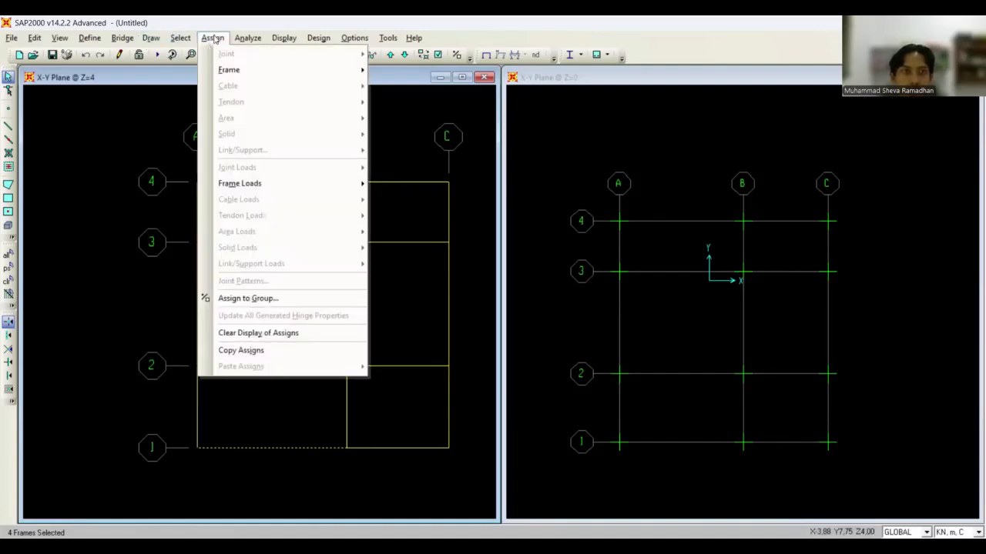
mouse_move(256, 72)
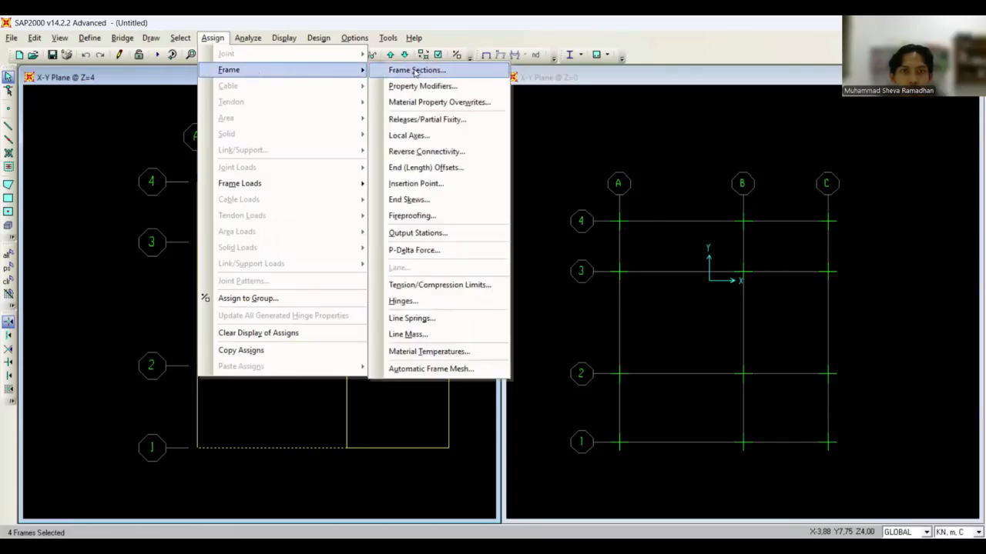
click(416, 70)
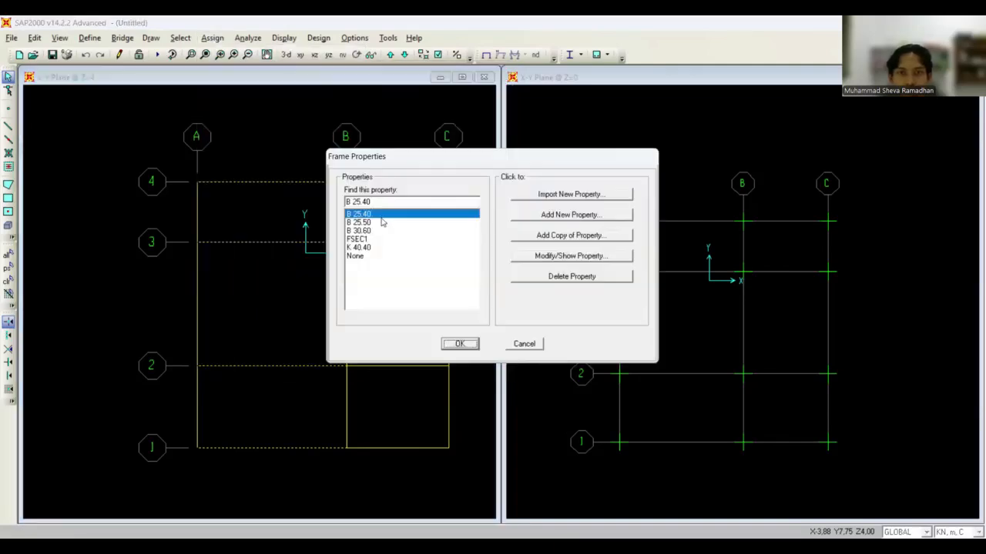
click(369, 231)
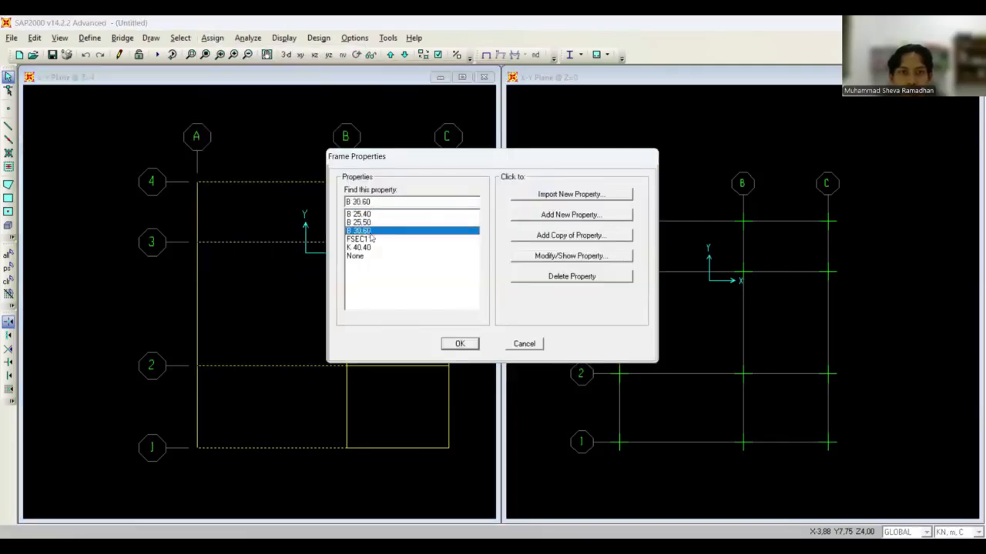
click(466, 346)
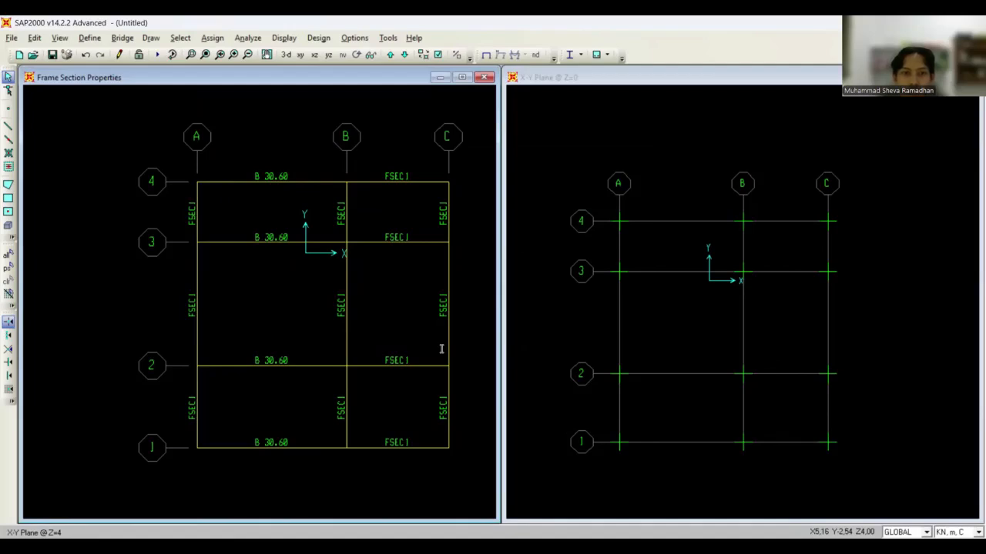
Assign the B 25.50 section to the three Y-direction beams between lines 3 and 4.
key(alt+Tab)
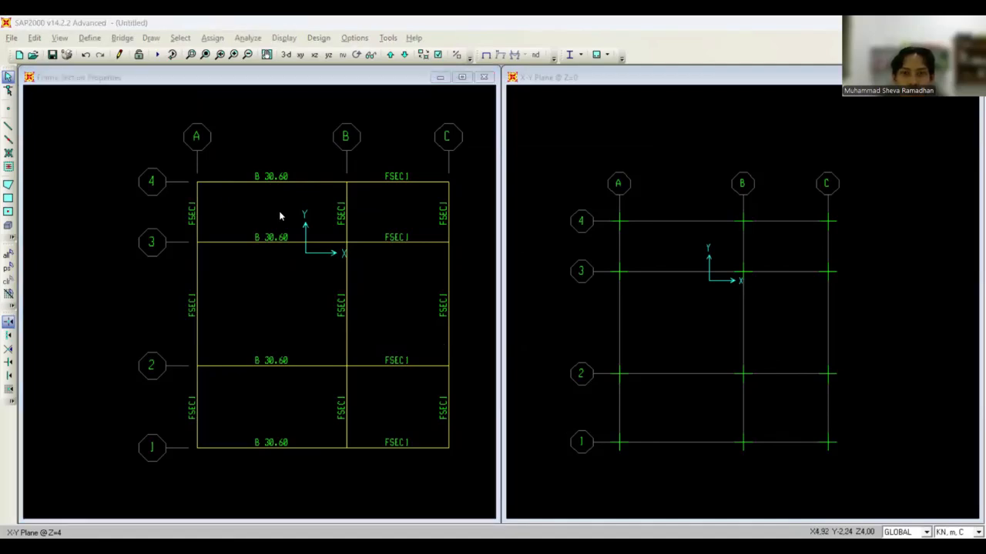
click(469, 209)
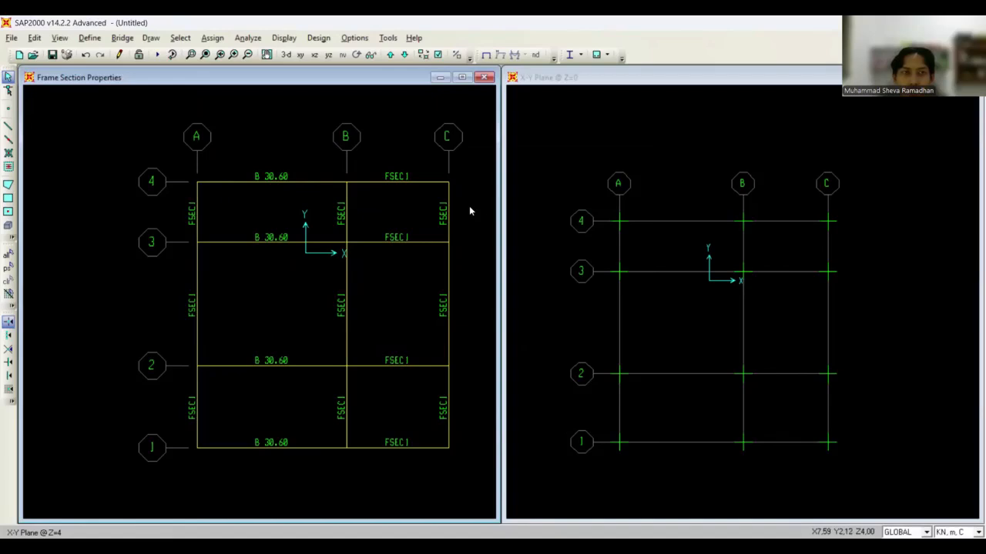
drag(470, 206, 178, 215)
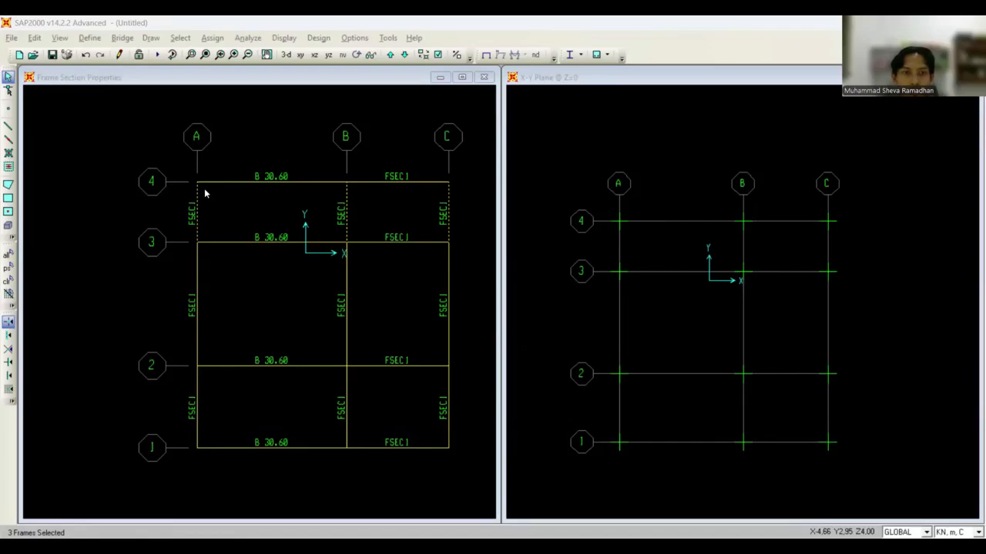
click(247, 213)
click(215, 40)
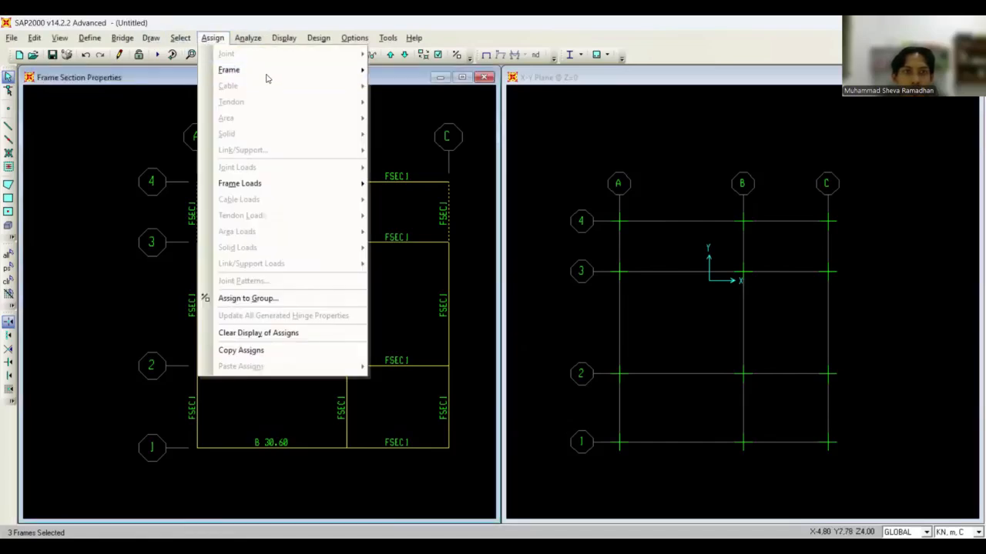
mouse_move(269, 70)
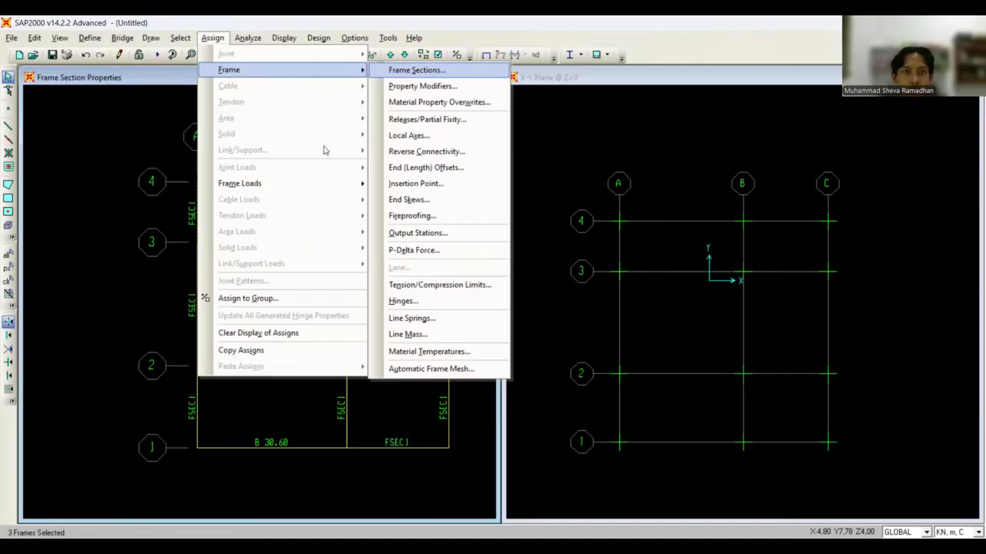
click(408, 70)
click(377, 223)
click(461, 344)
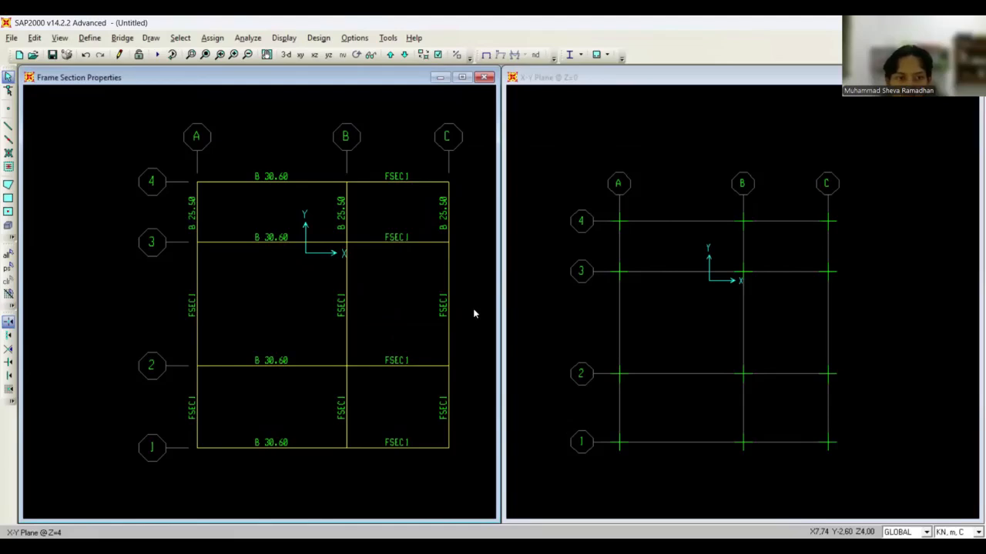
Assign the B 25.50 section to the three Y-direction beams between lines 1 and 2.
key(alt+Tab)
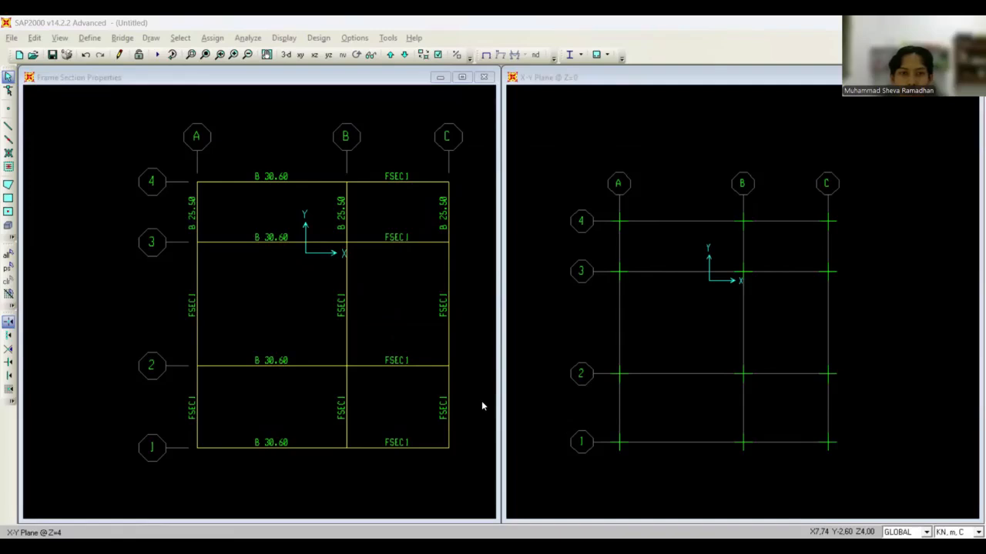
drag(481, 400, 171, 399)
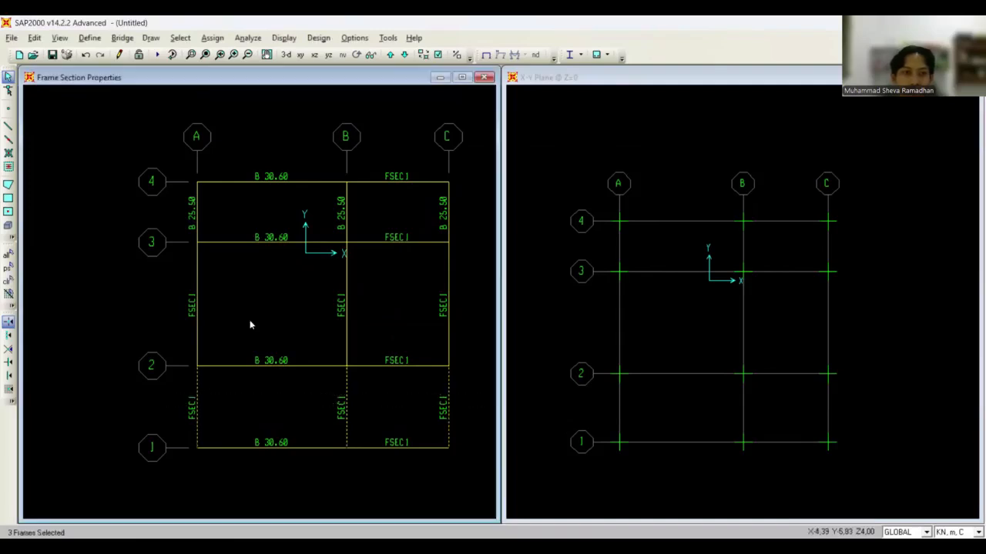
click(212, 38)
mouse_move(260, 70)
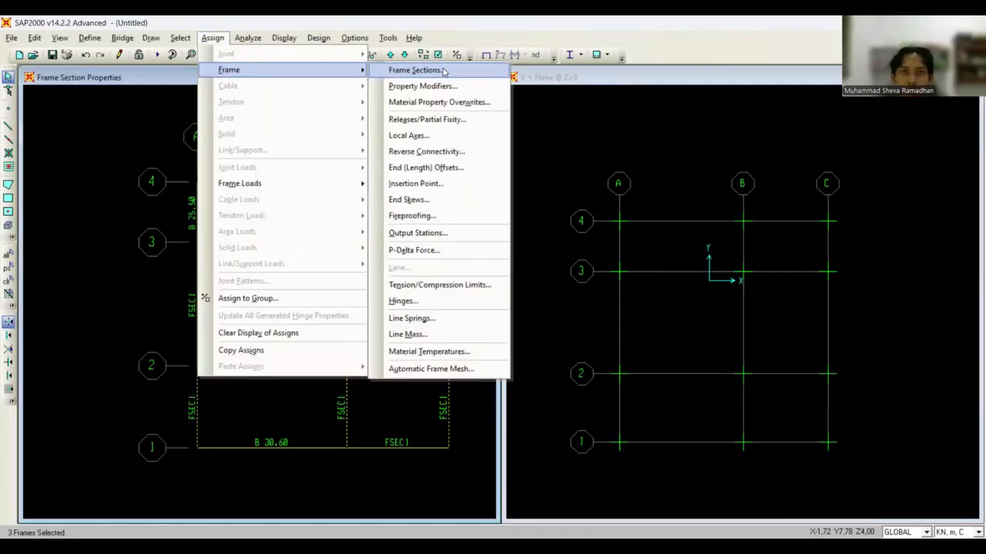
click(443, 71)
click(455, 345)
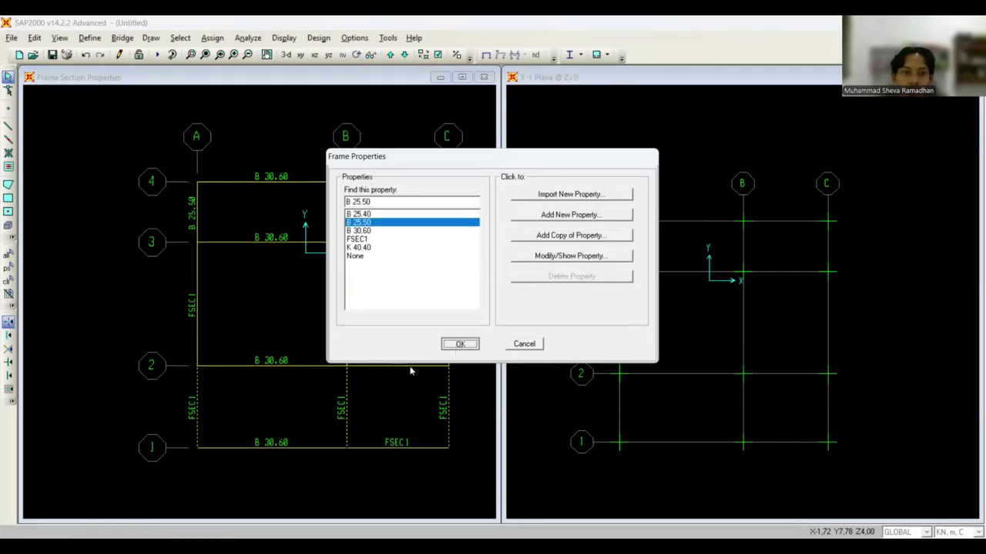
Assign the B 30.60 section to the three Y-direction beams between lines 2 and 3.
drag(467, 306, 168, 283)
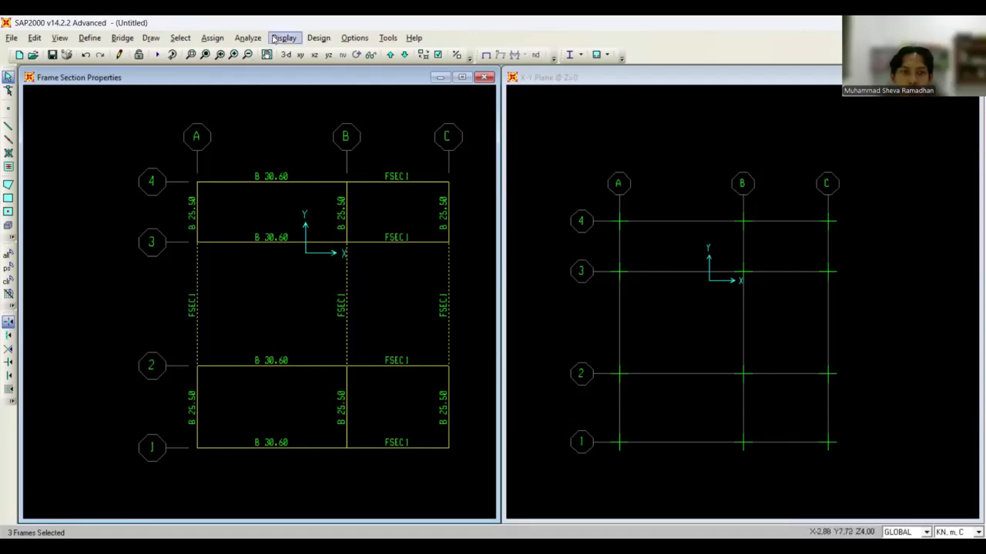
mouse_move(271, 71)
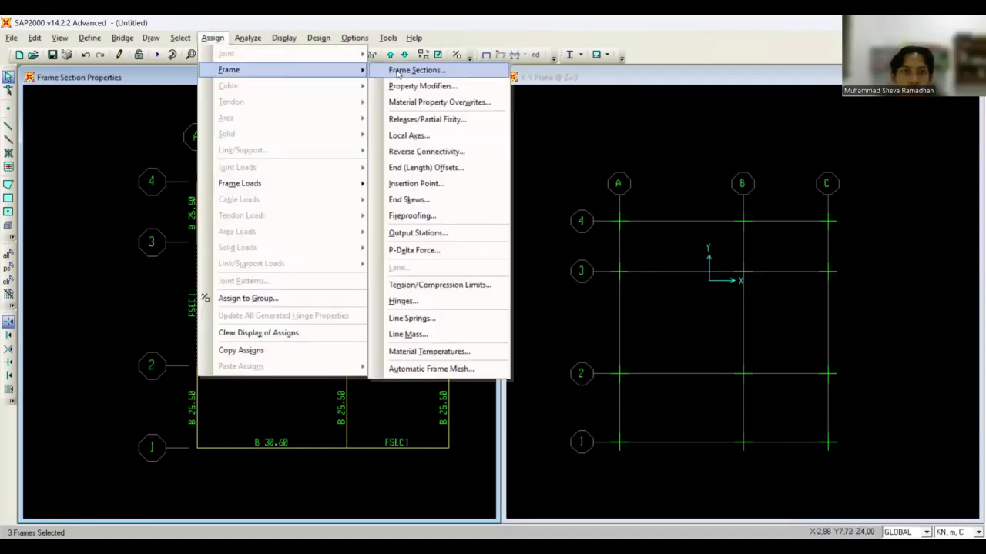
click(408, 70)
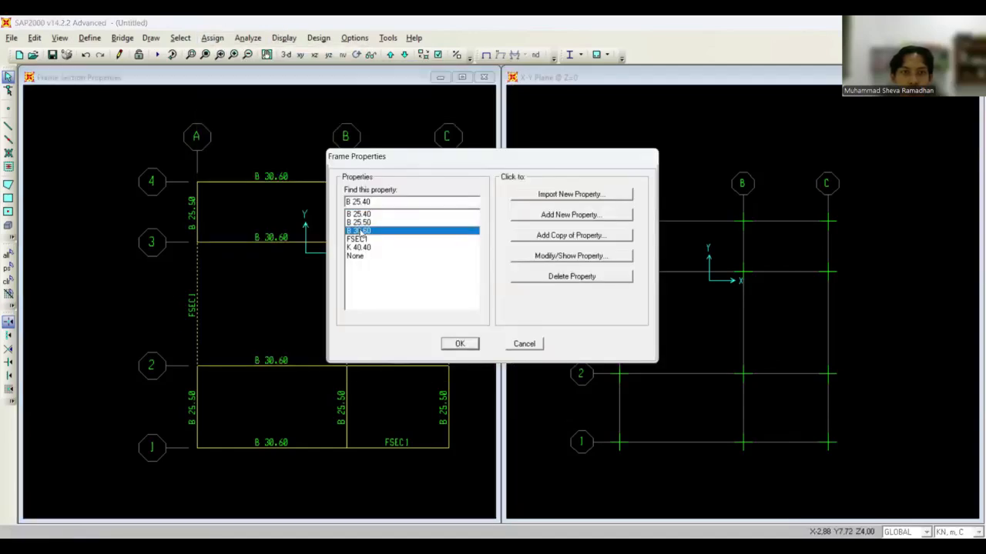
click(459, 346)
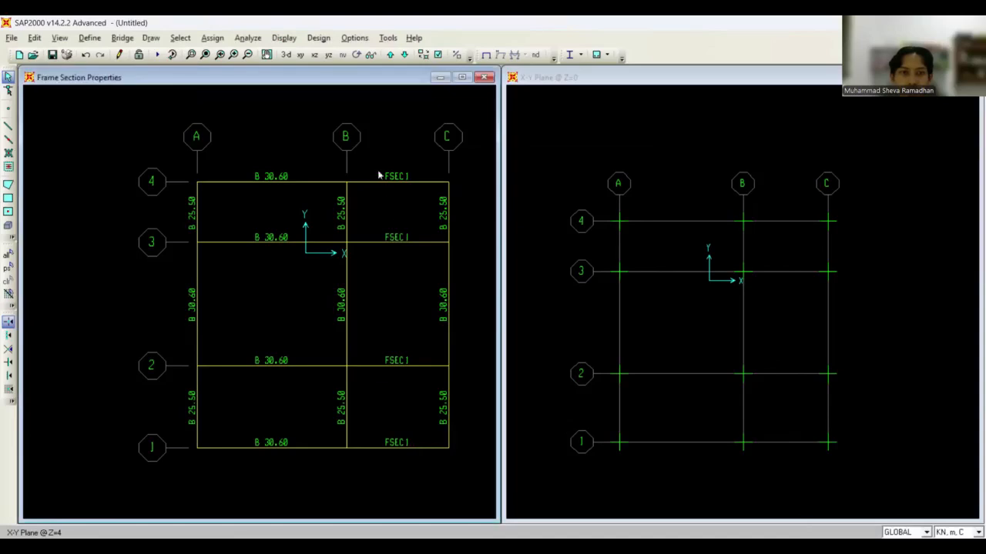
Assign the B 25.50 section to the four X-direction beams between lines B and C.
drag(407, 457, 378, 183)
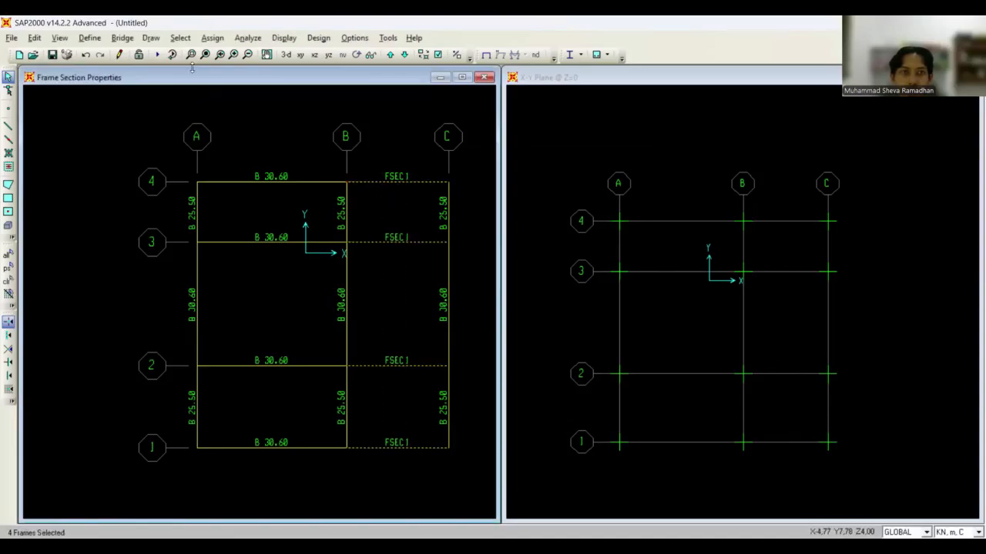
click(213, 37)
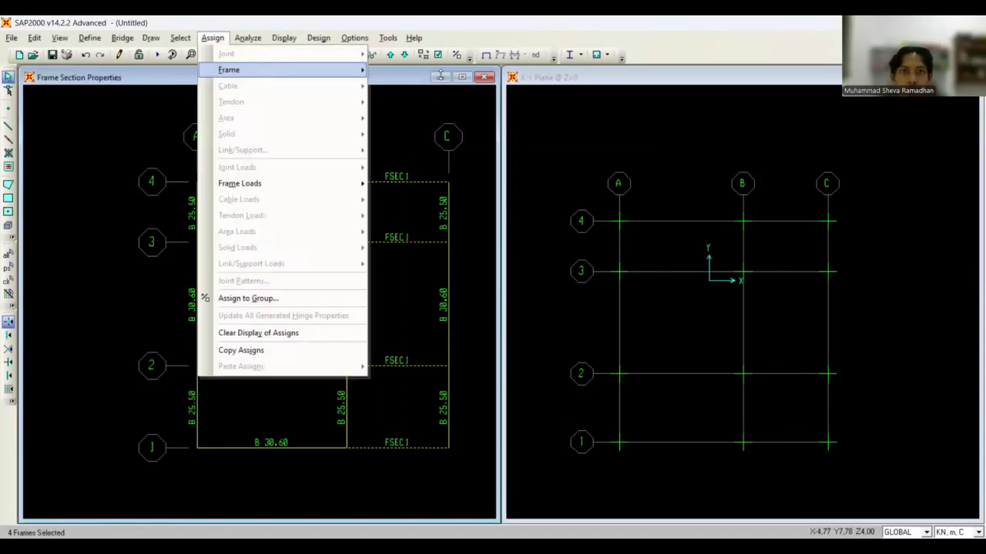
click(440, 74)
click(379, 221)
click(458, 349)
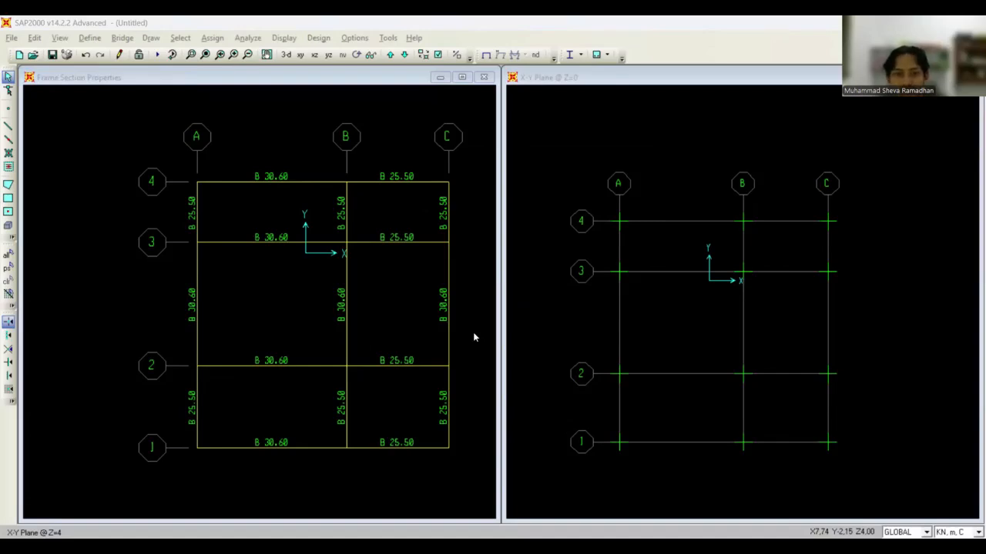
Try to replicate the line A beam between lines 3 and 4 linearly with a dx increment of -1,9.
click(331, 282)
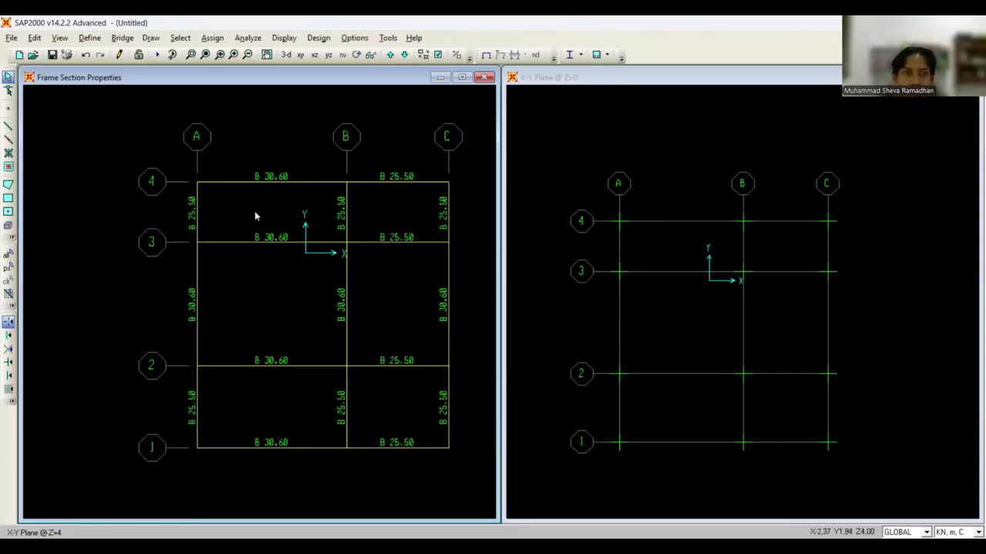
click(198, 207)
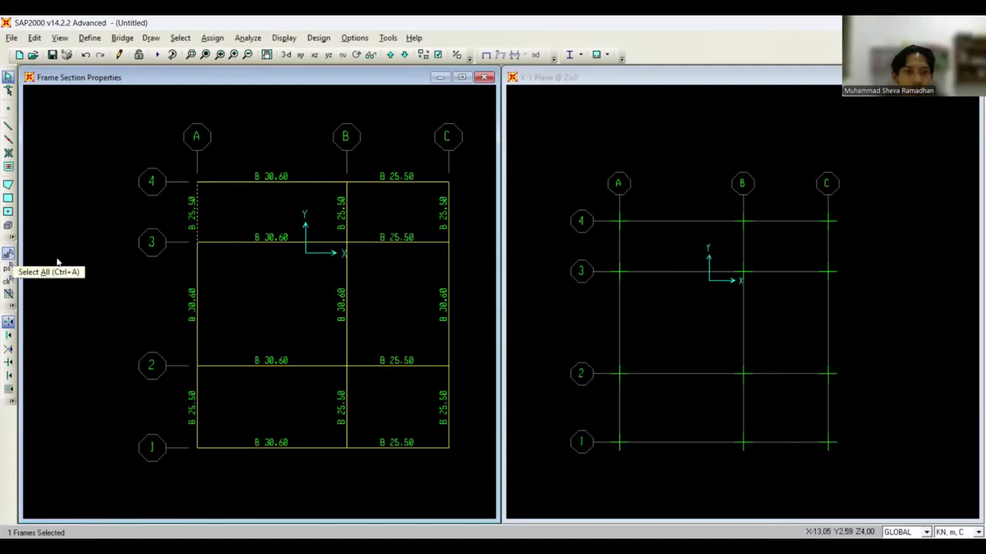
key(alt+Tab)
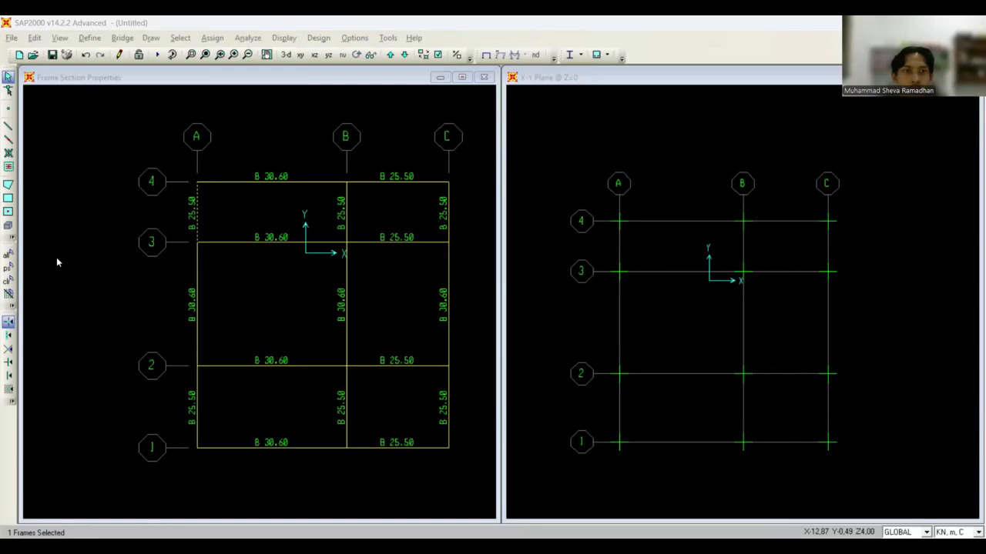
click(128, 78)
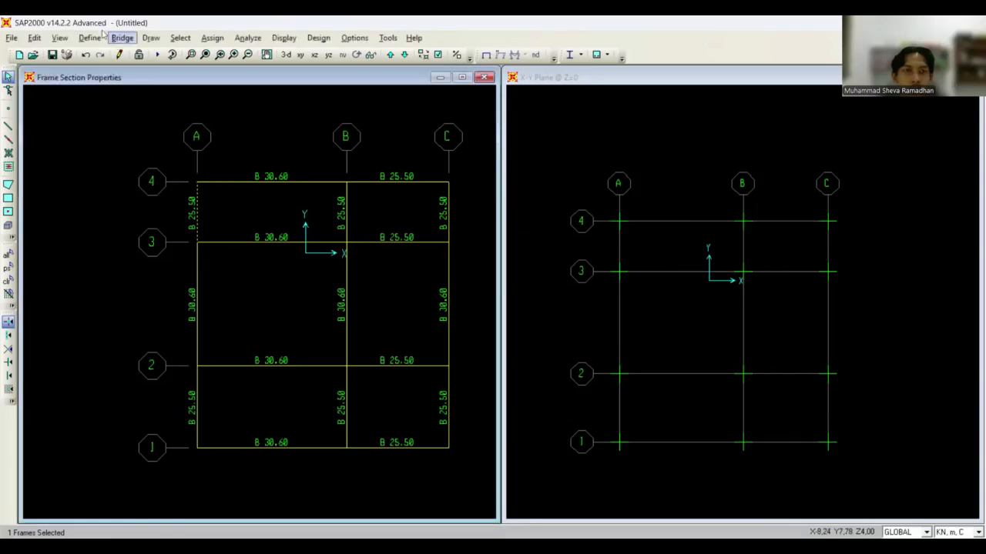
click(35, 38)
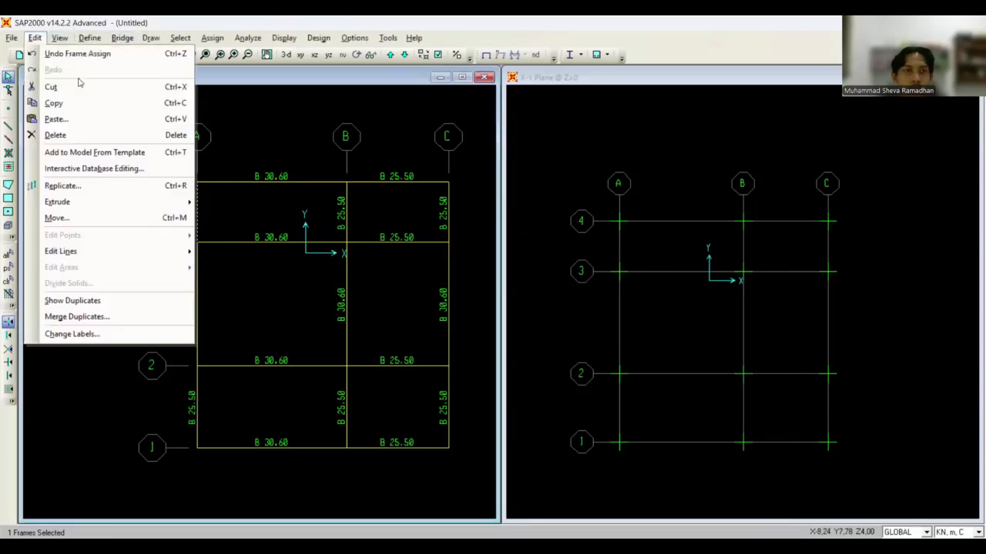
click(108, 187)
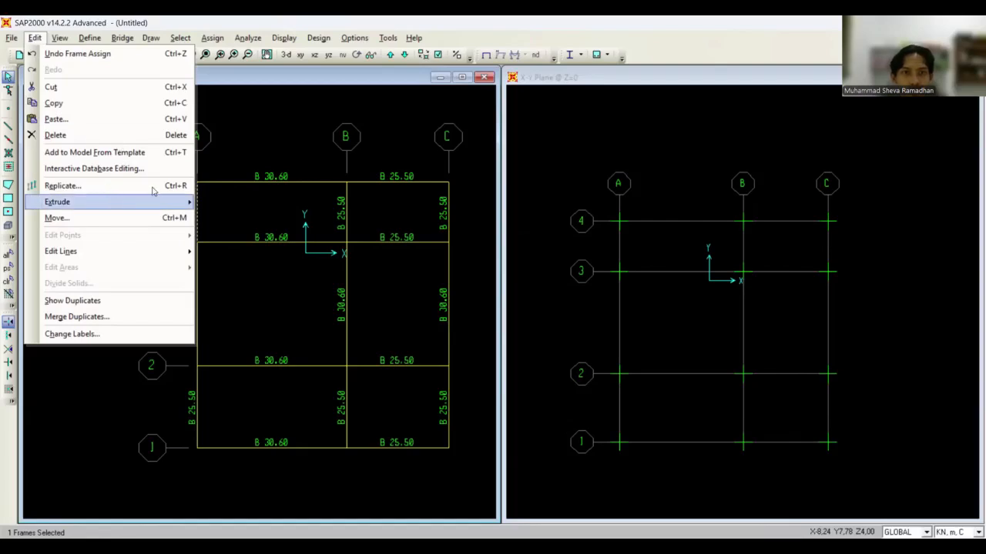
double_click(424, 236)
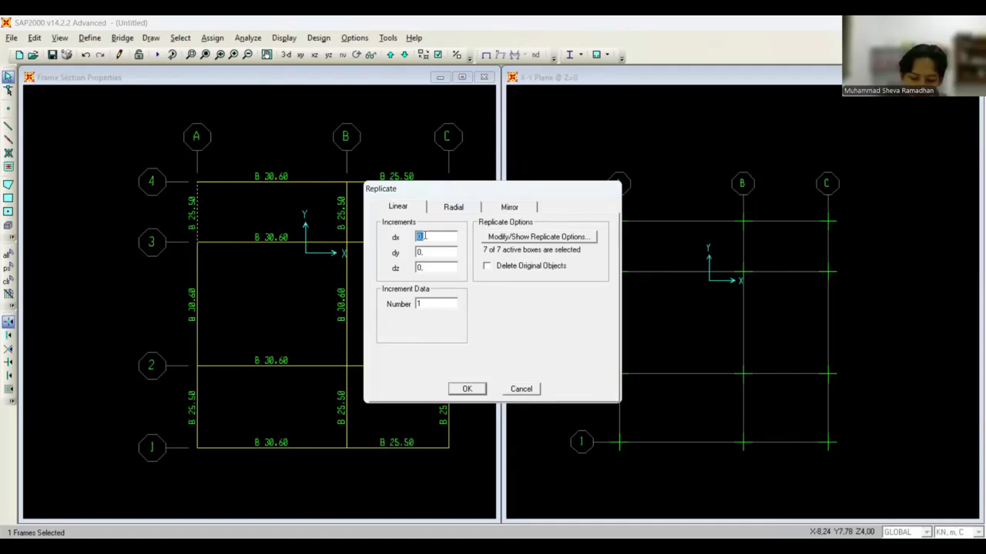
text(-1,9)
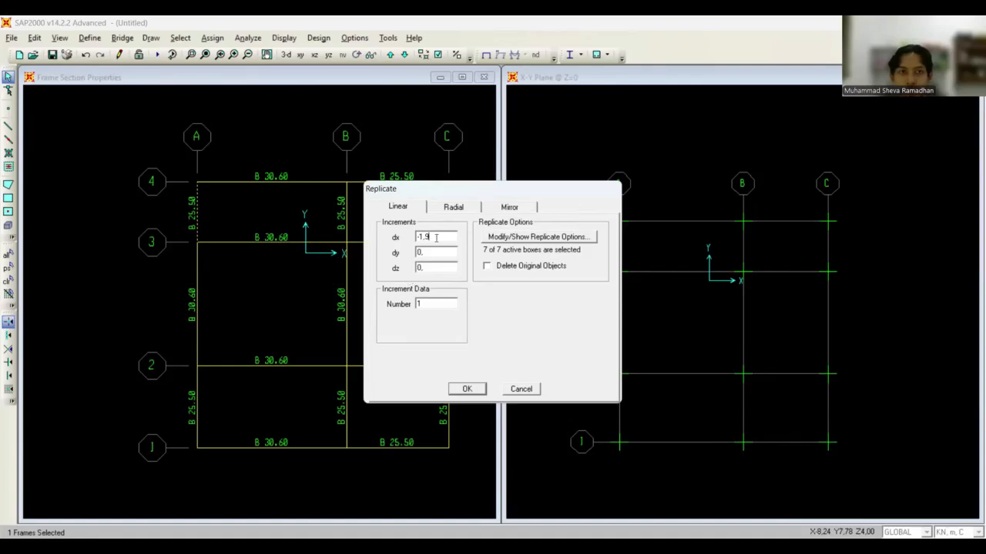
click(467, 389)
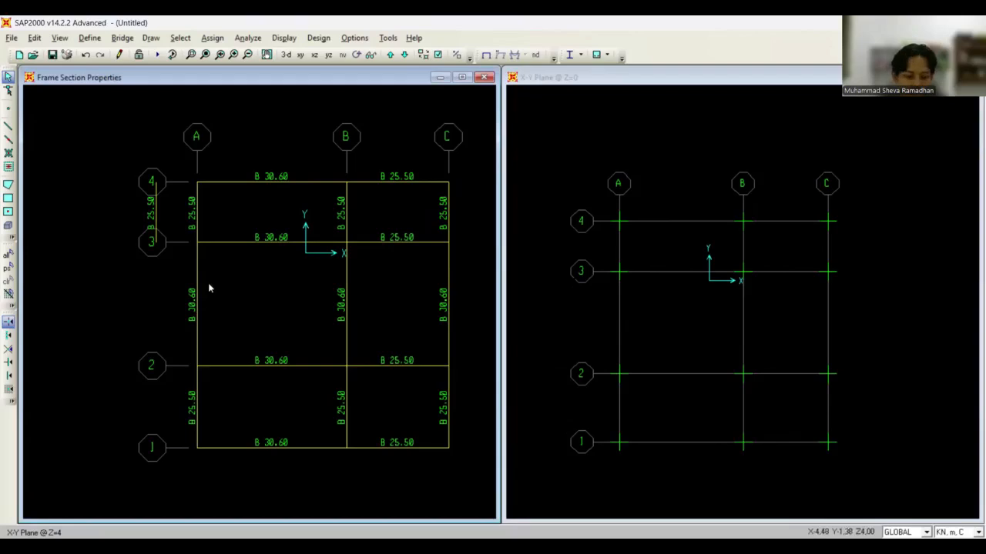
Replicate the line B beam between lines 3 and 4 once with a dx increment of -1,9.
click(197, 209)
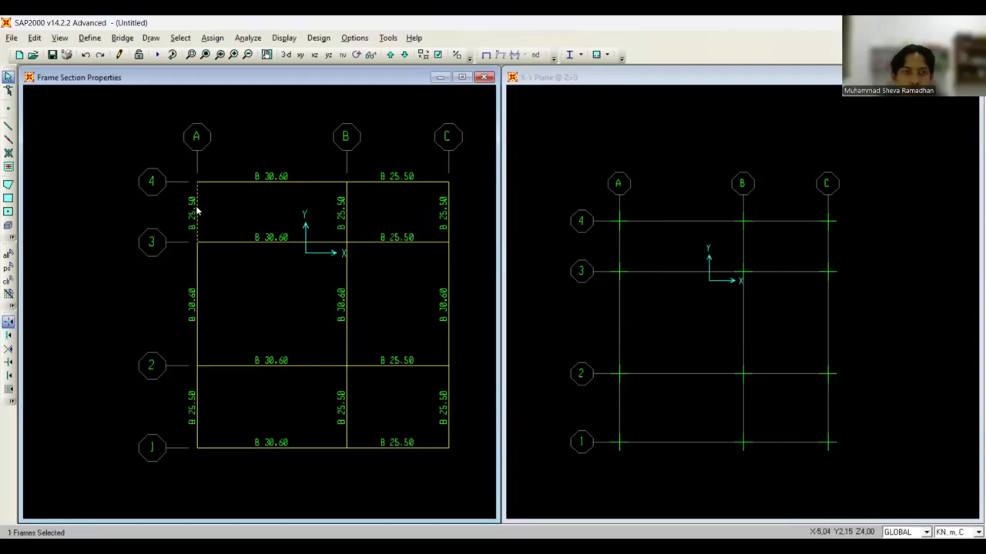
click(346, 207)
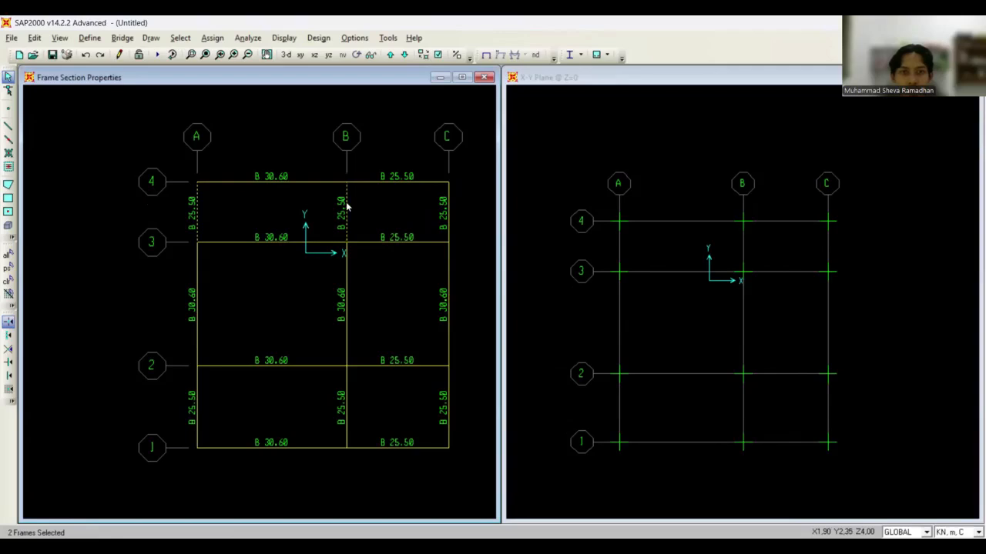
click(197, 215)
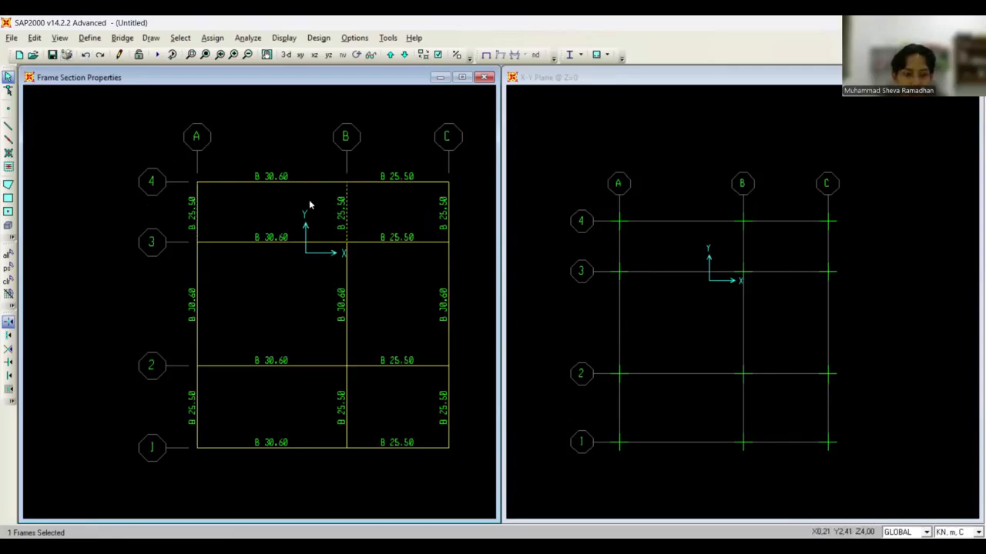
key(ctrl+r)
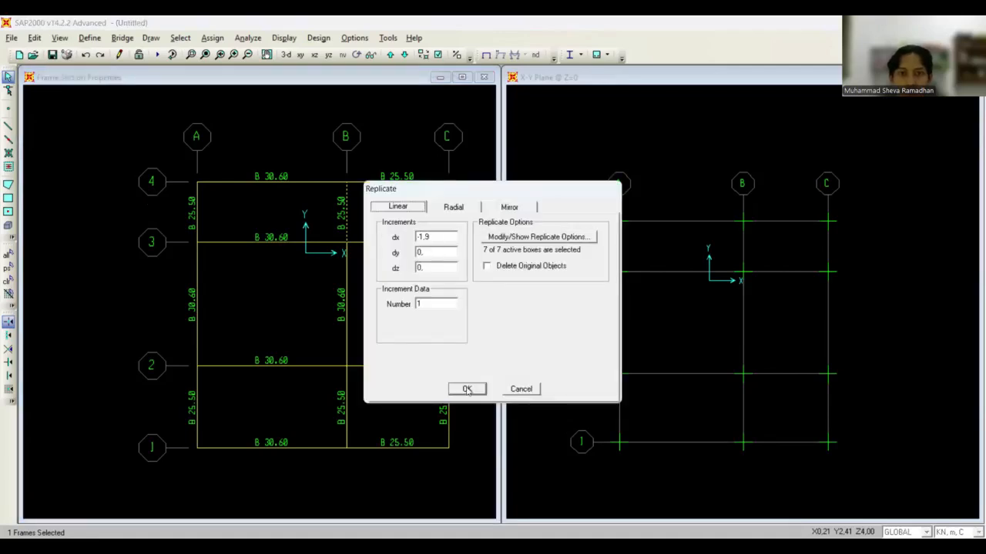
click(468, 388)
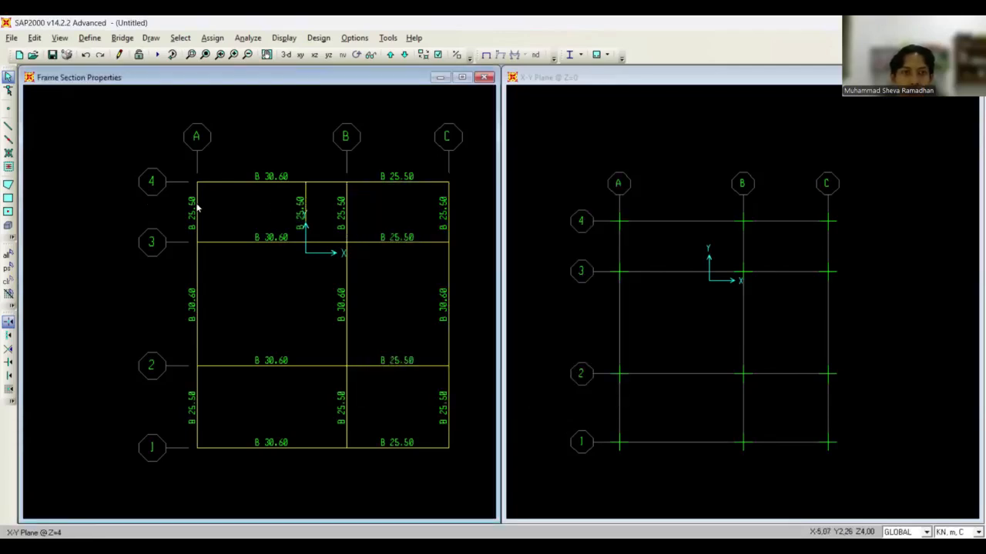
Replicate the line A beam between lines 3 and 4 once with a dx increment of 1.
click(197, 208)
right_click(197, 208)
key(Escape)
key(ctrl+r)
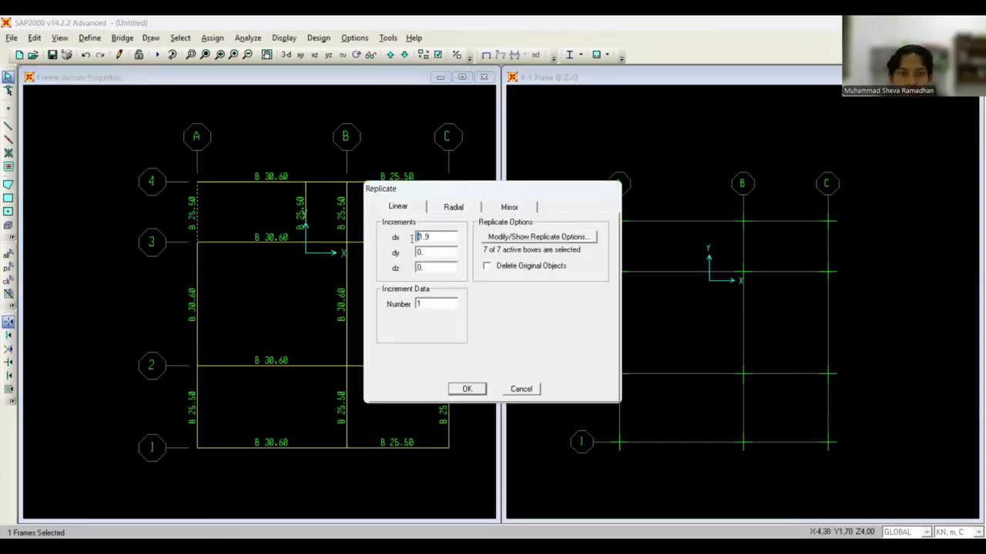
double_click(456, 237)
text(1)
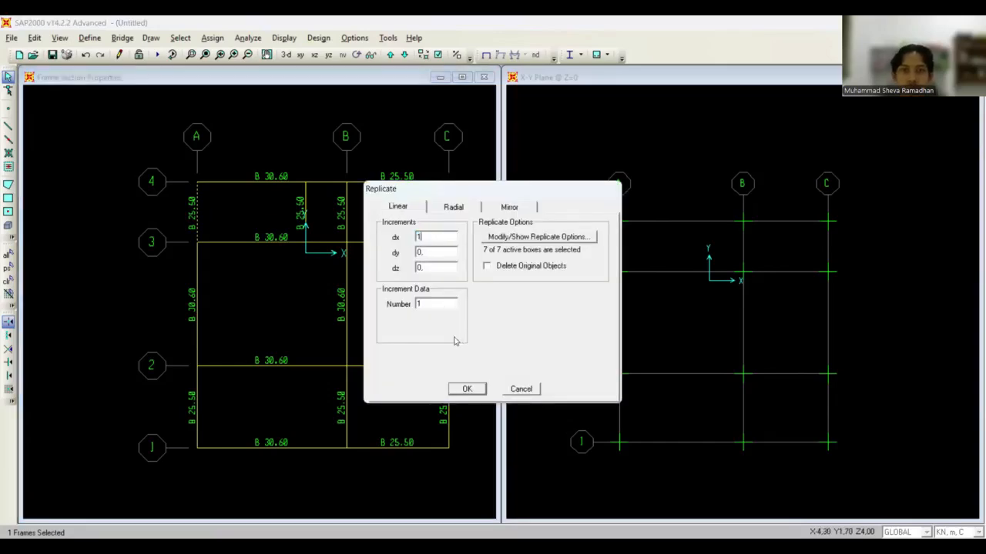
click(469, 389)
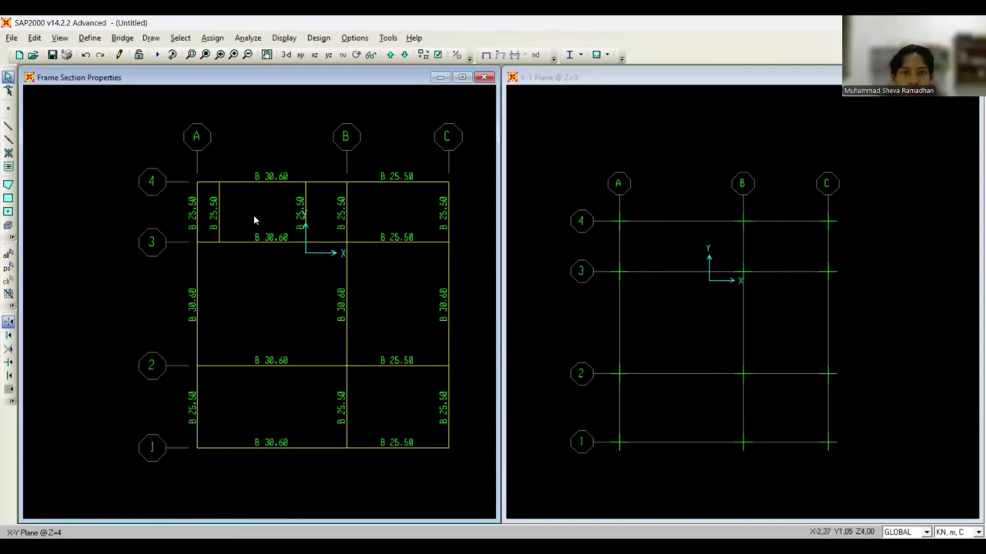
Try to draw quick secondary beams with the B 25.40 section in the bay between lines A–B and 2–3.
key(alt+Tab)
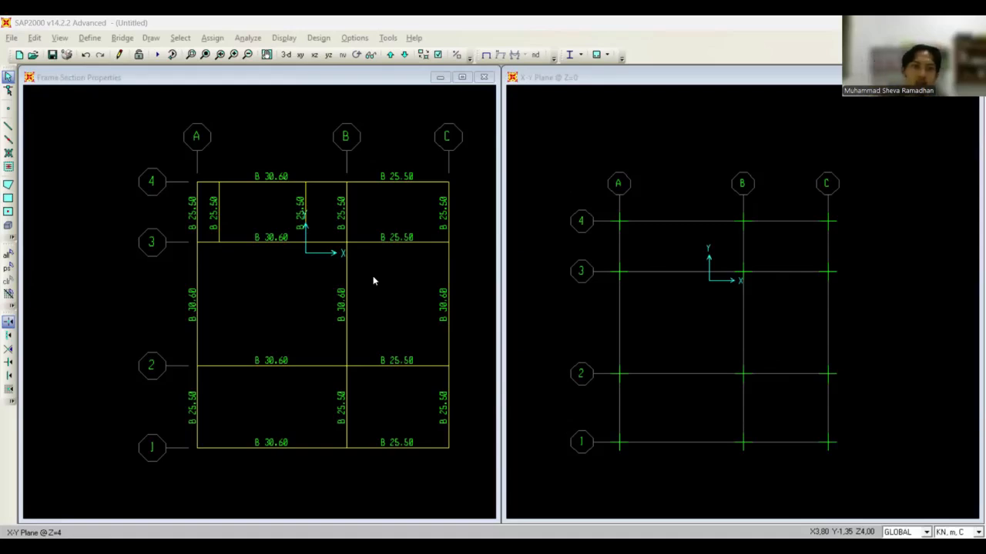
click(244, 336)
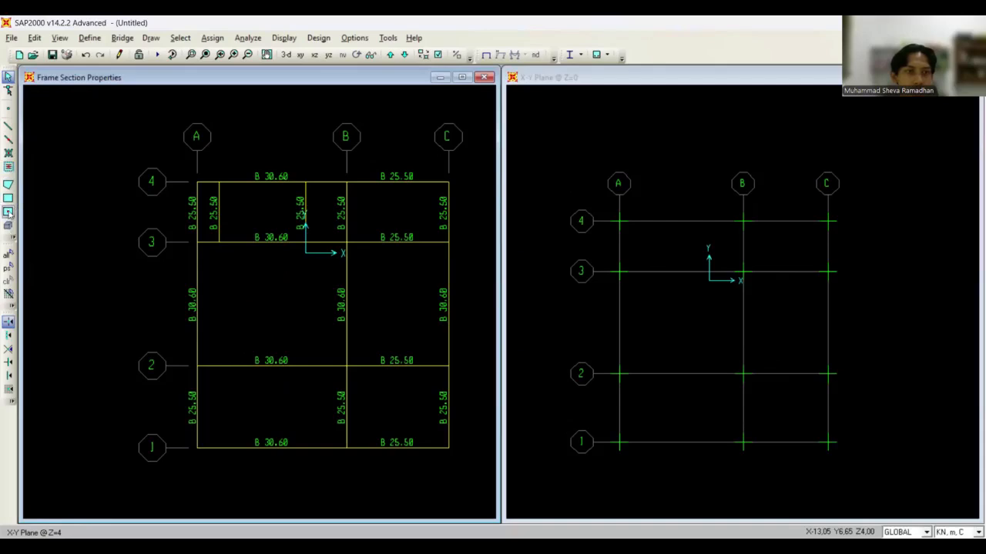
click(8, 167)
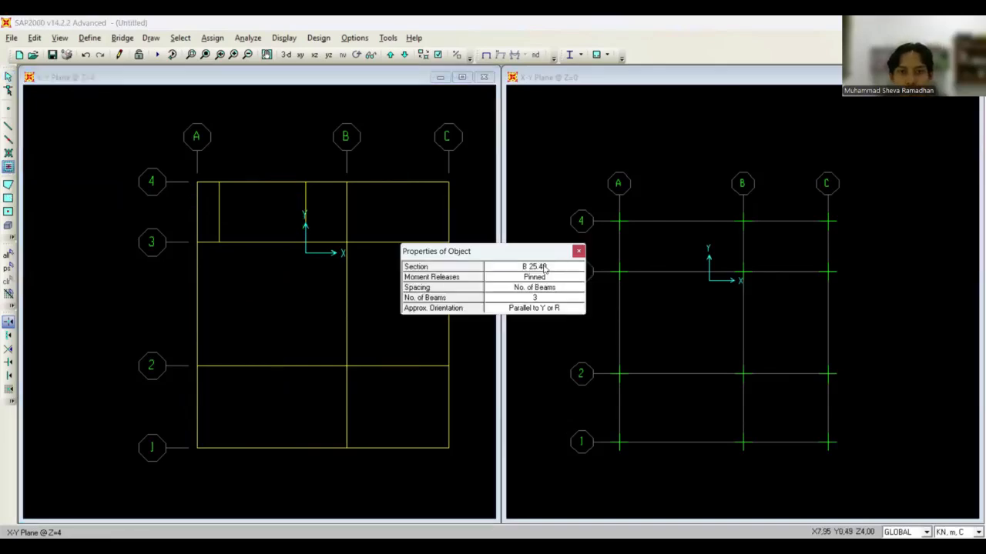
click(542, 267)
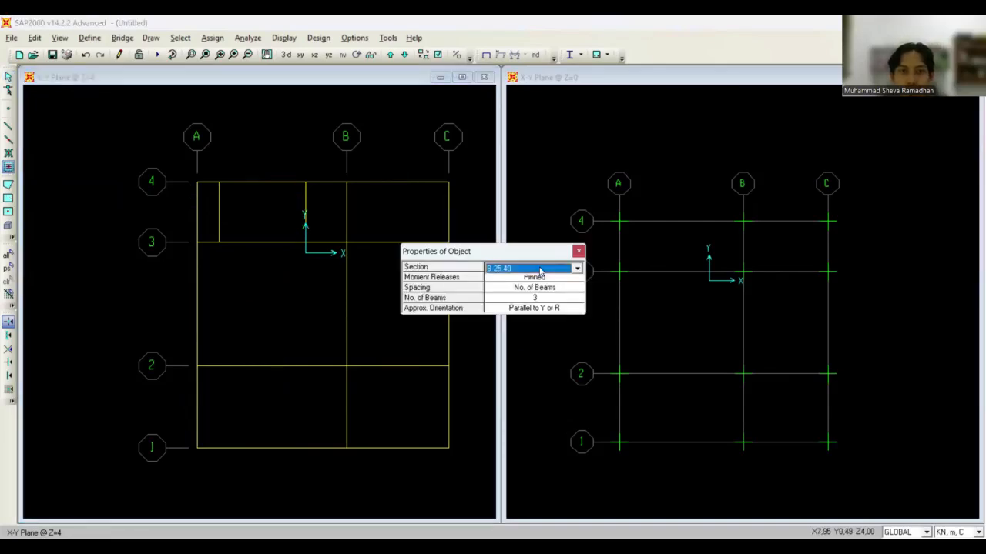
click(540, 271)
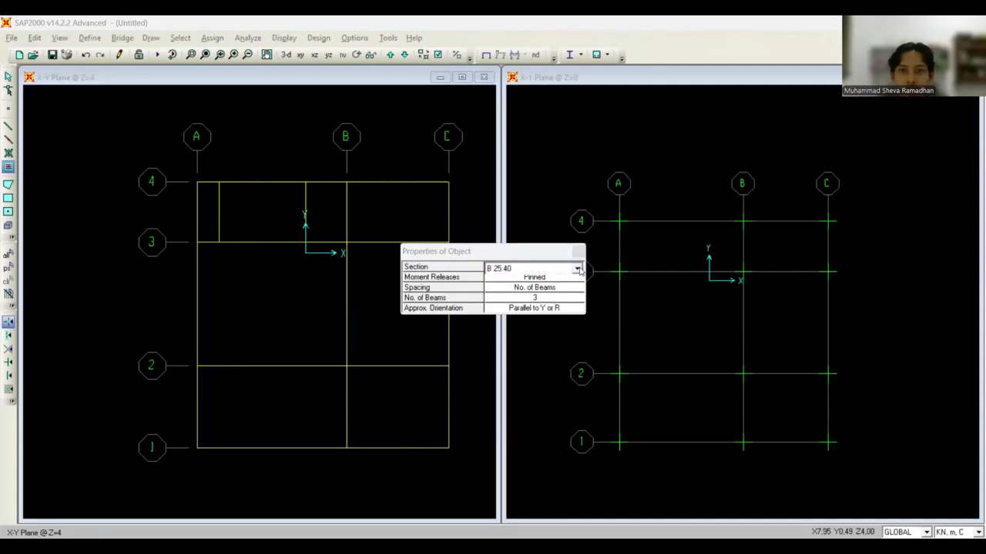
click(578, 268)
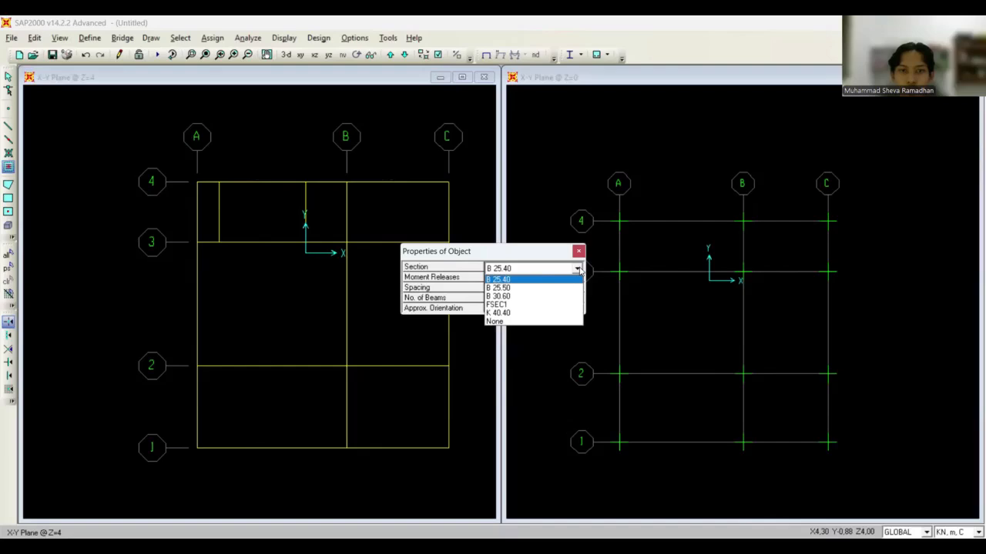
click(579, 270)
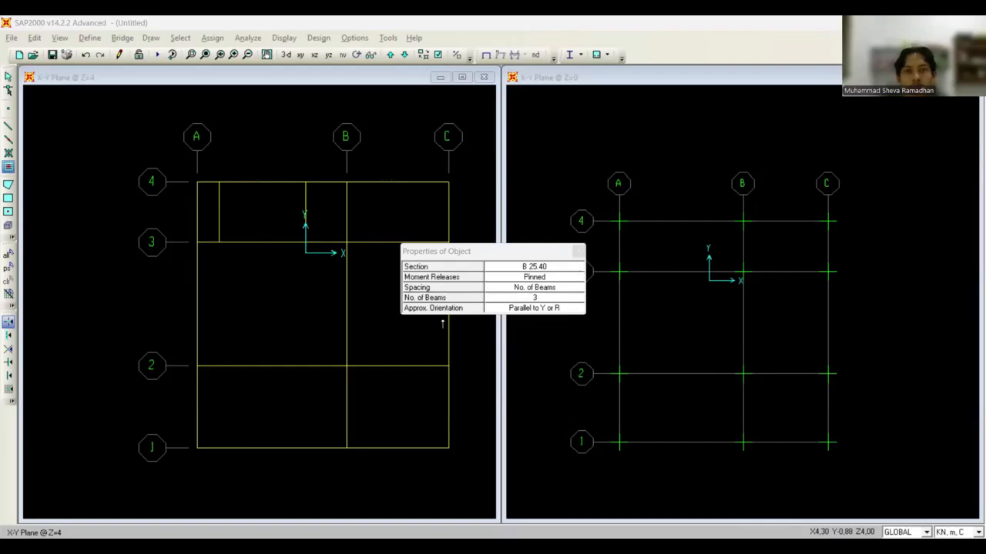
click(465, 325)
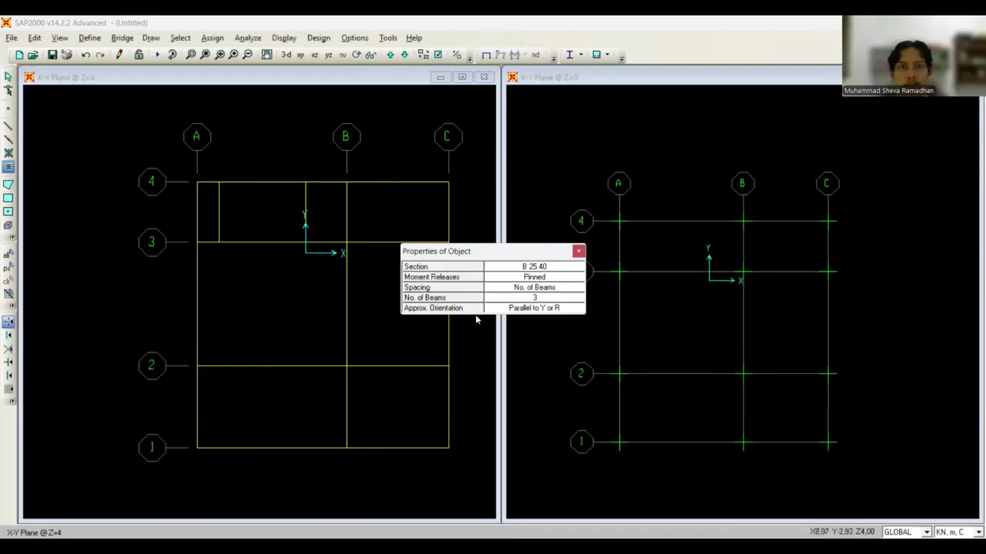
click(546, 266)
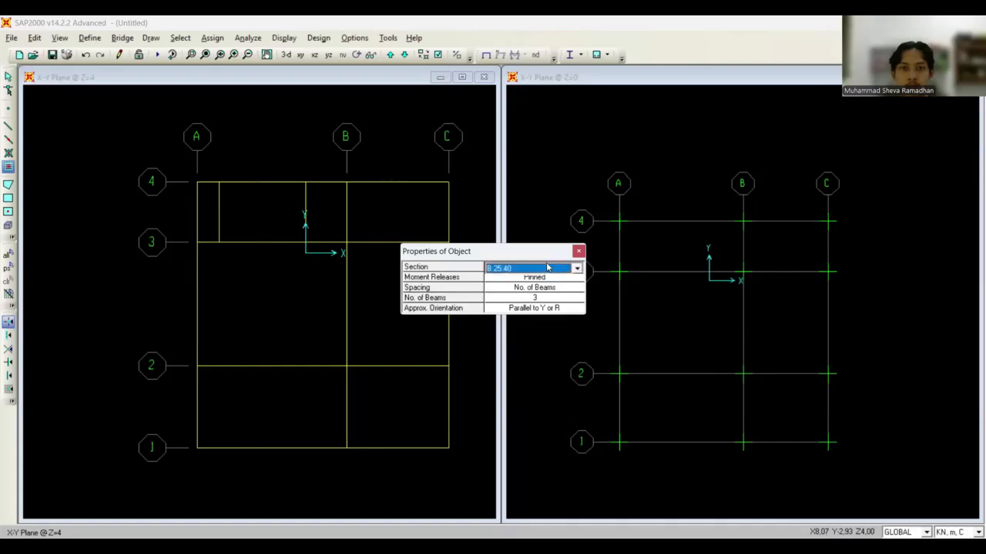
click(547, 268)
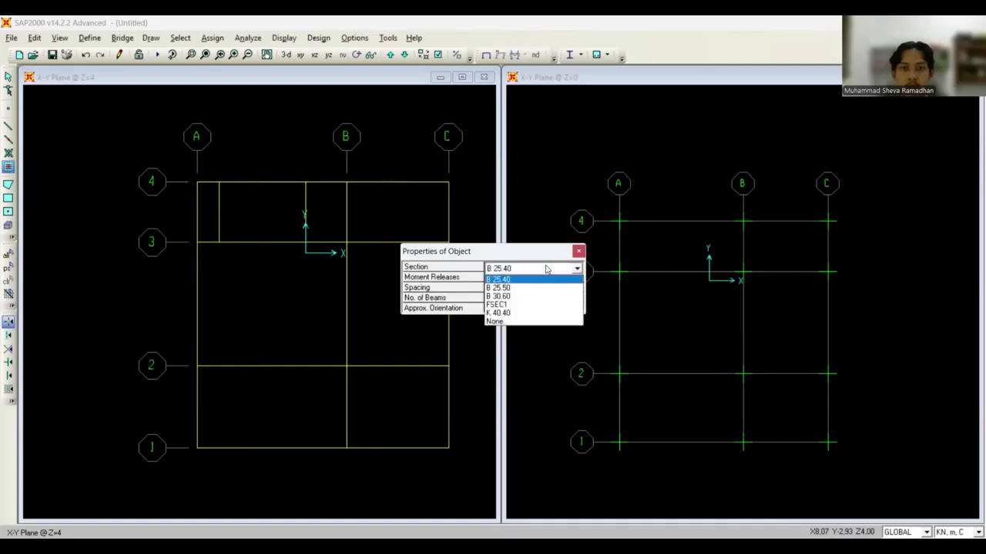
click(509, 279)
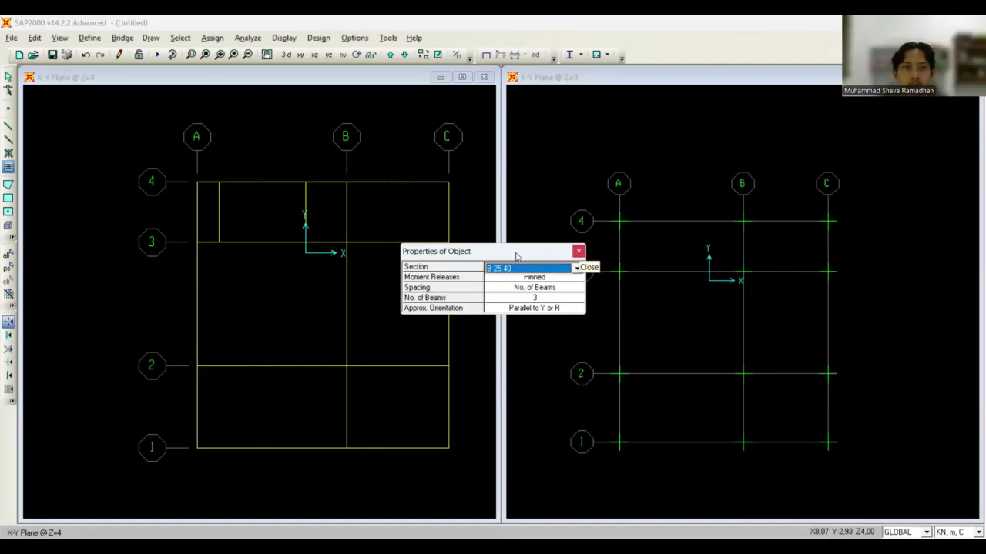
click(299, 278)
key(ctrl+z)
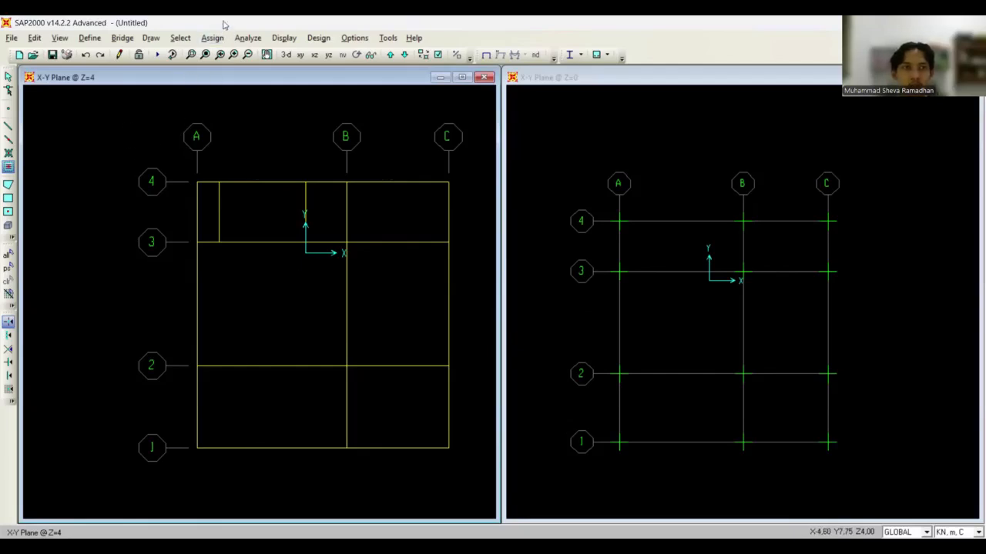
Rename the B 25.40 frame section to B 25.45 and set its depth to 0,45.
click(87, 40)
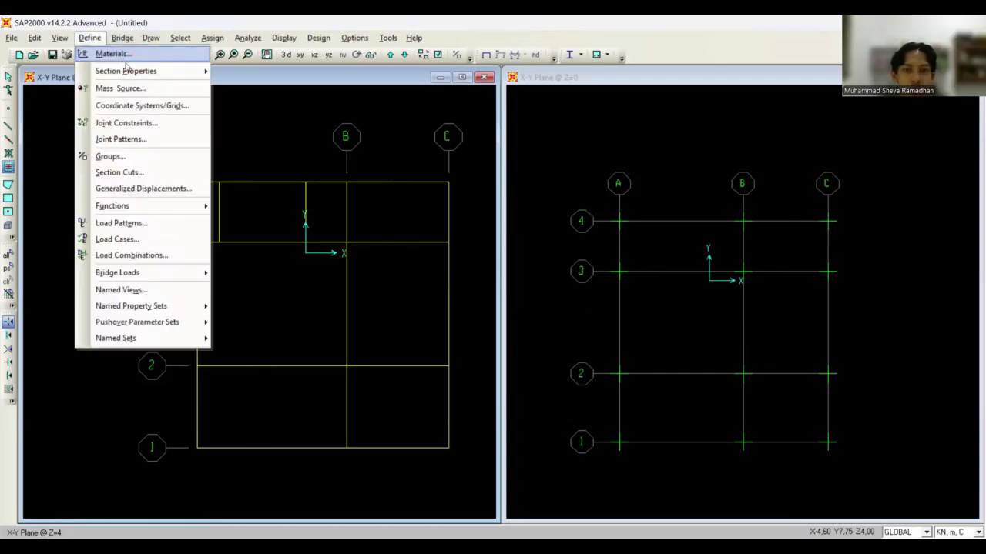
click(557, 366)
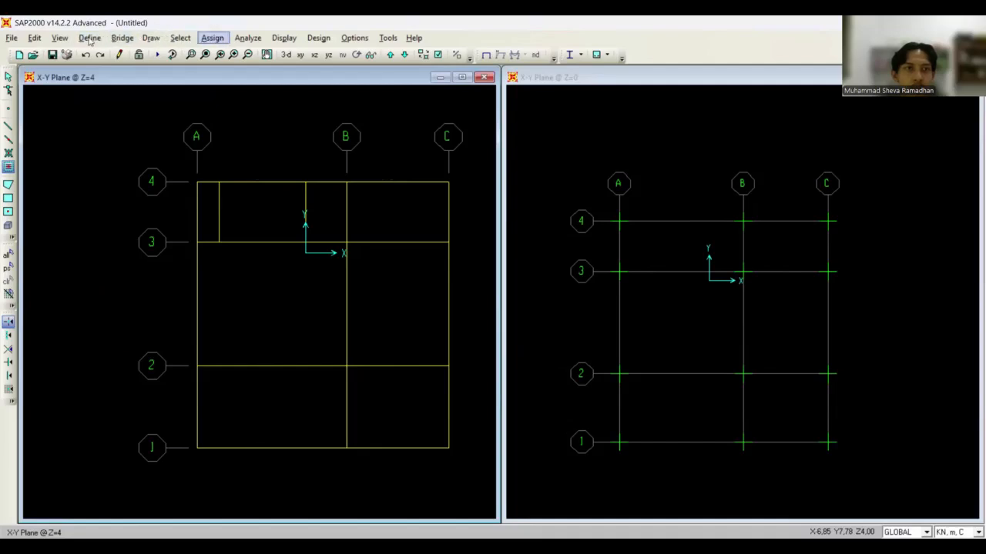
key(alt+d)
key(Down)
key(Right)
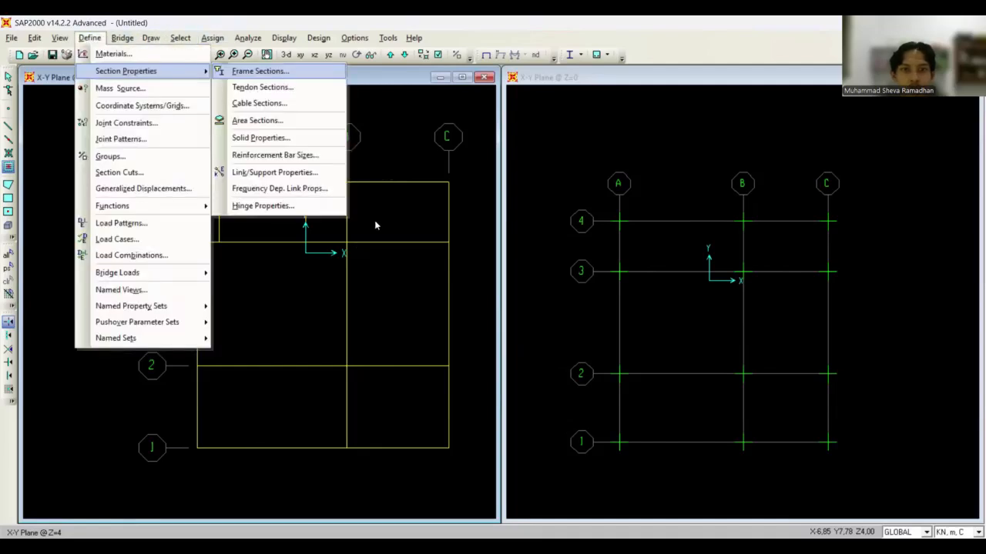
key(Return)
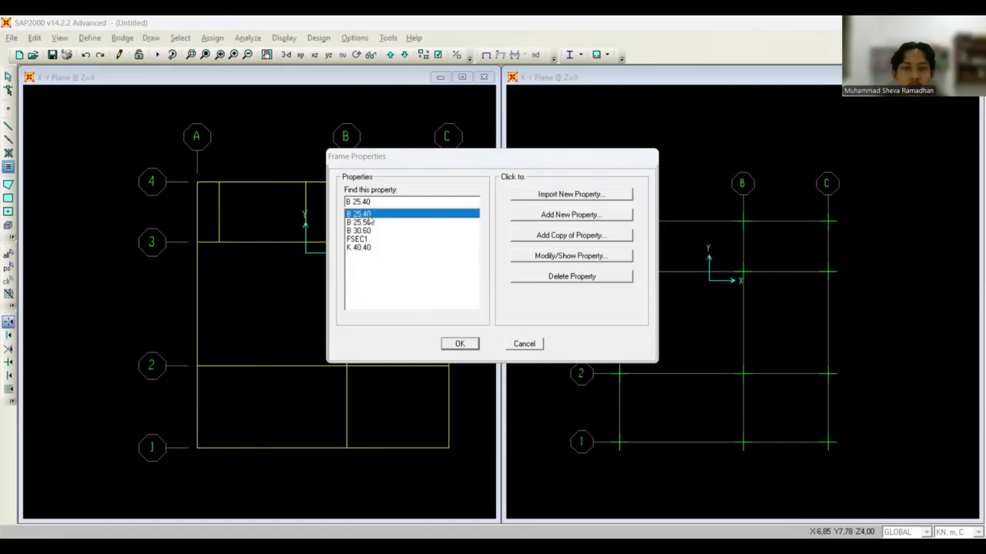
click(590, 257)
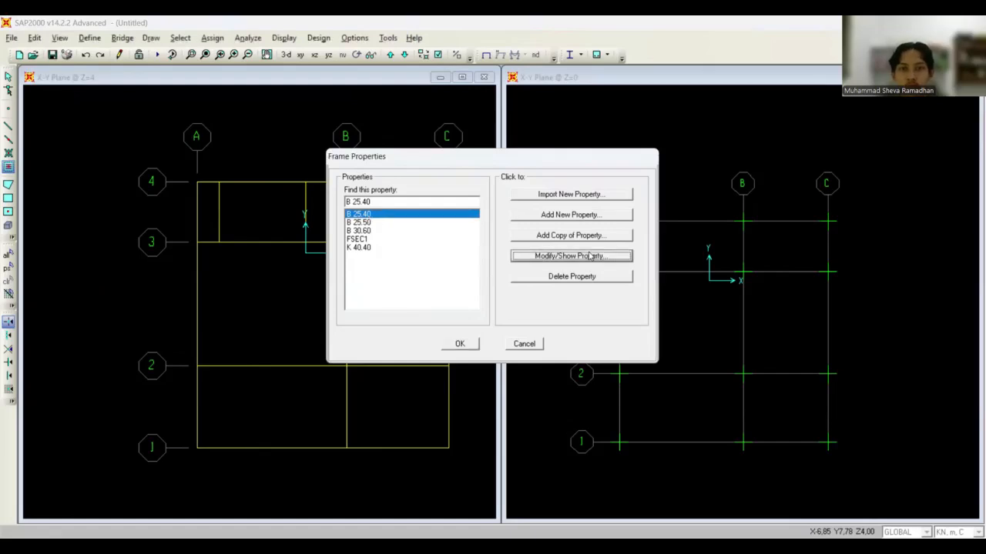
double_click(551, 184)
click(551, 184)
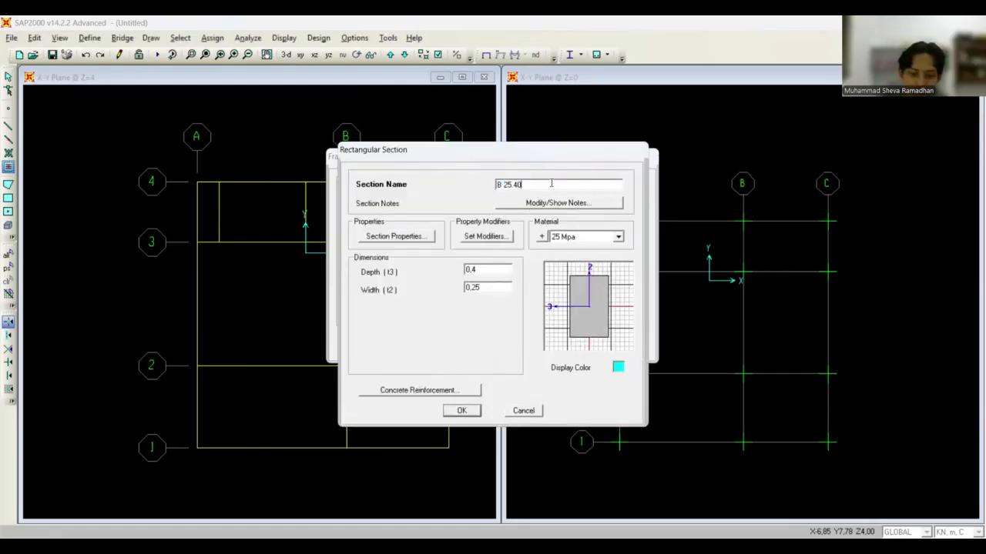
text(5)
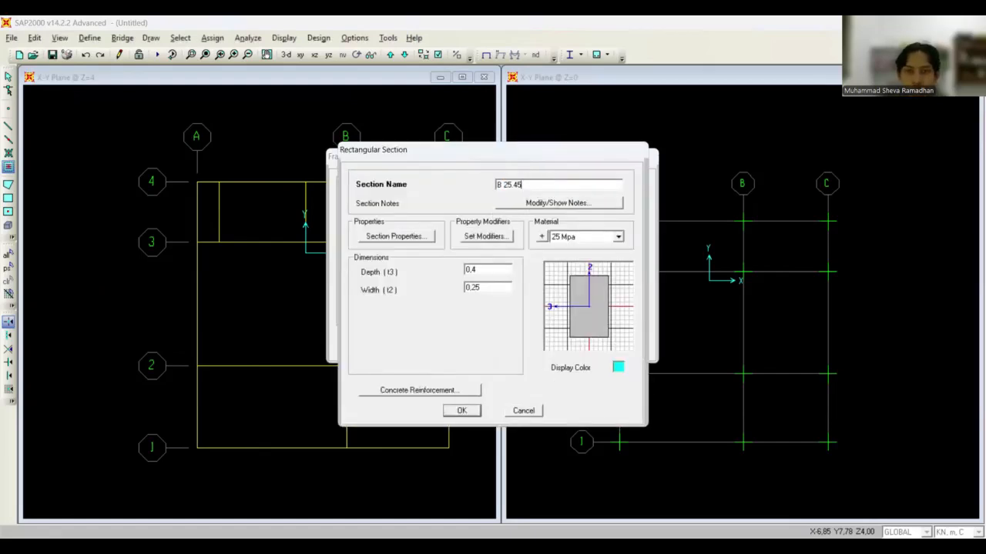
click(492, 268)
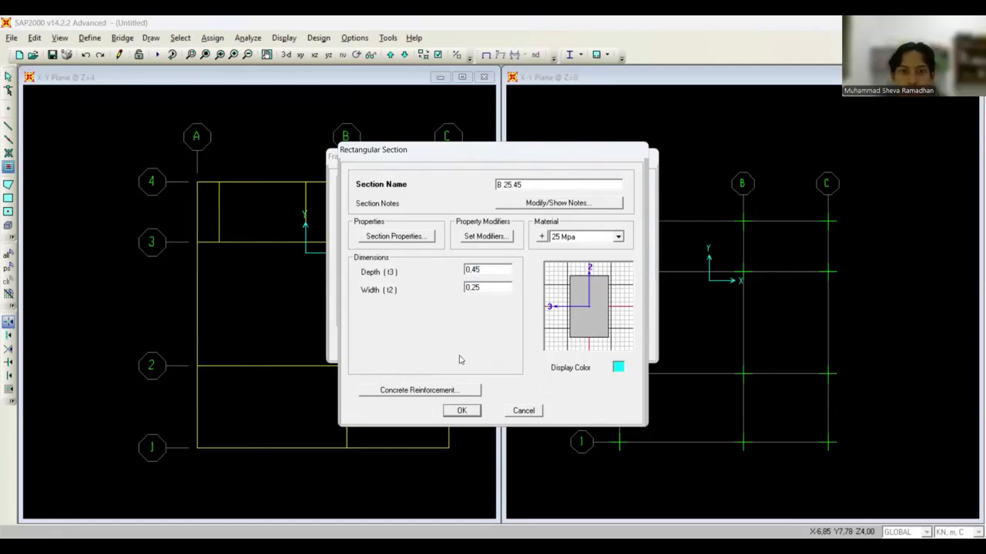
Review the B 25.45 section's concrete reinforcement data, then accept the section definition and close the frame properties.
click(466, 390)
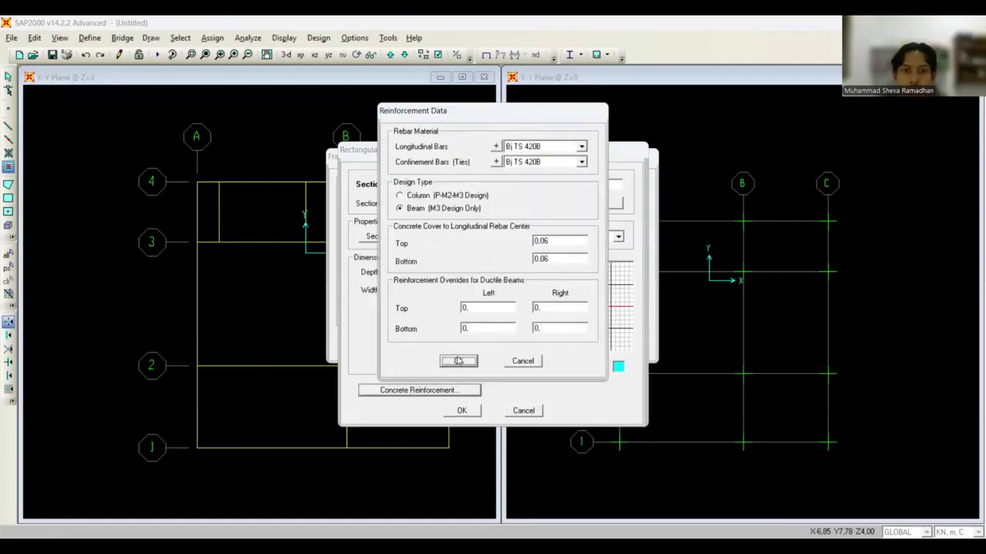
click(458, 361)
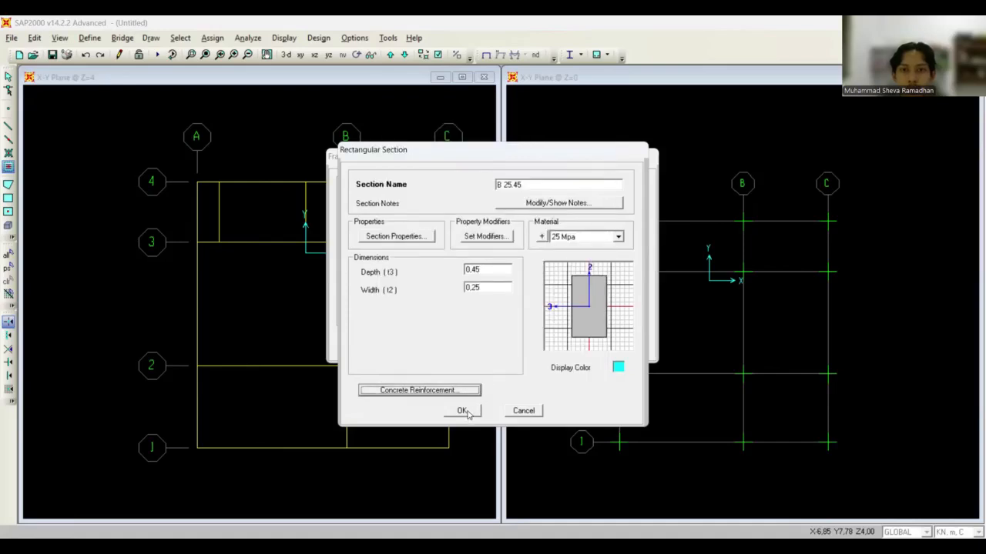
click(467, 413)
click(460, 344)
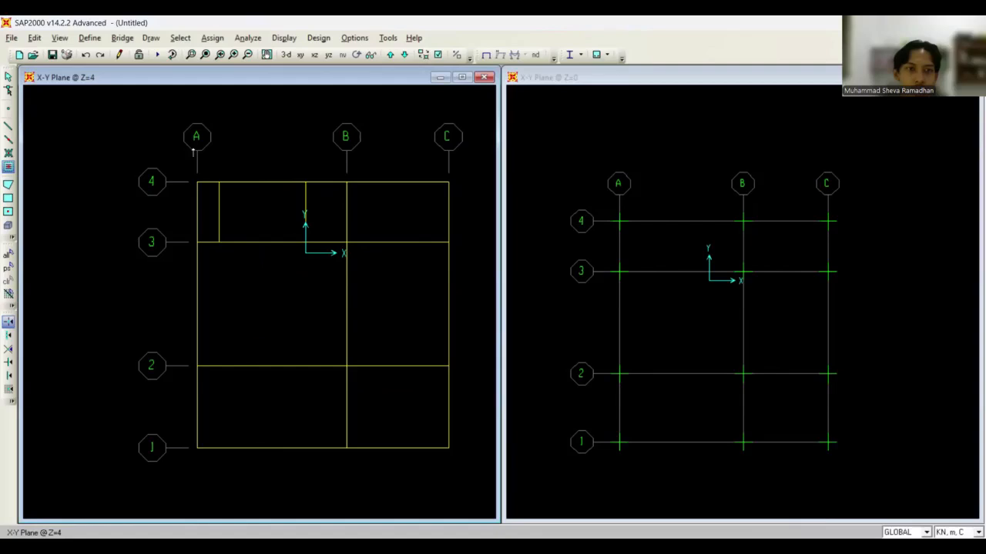
Try to draw three quick secondary beams with the B 25.45 section in the bay between lines A–B and 2–3.
click(8, 168)
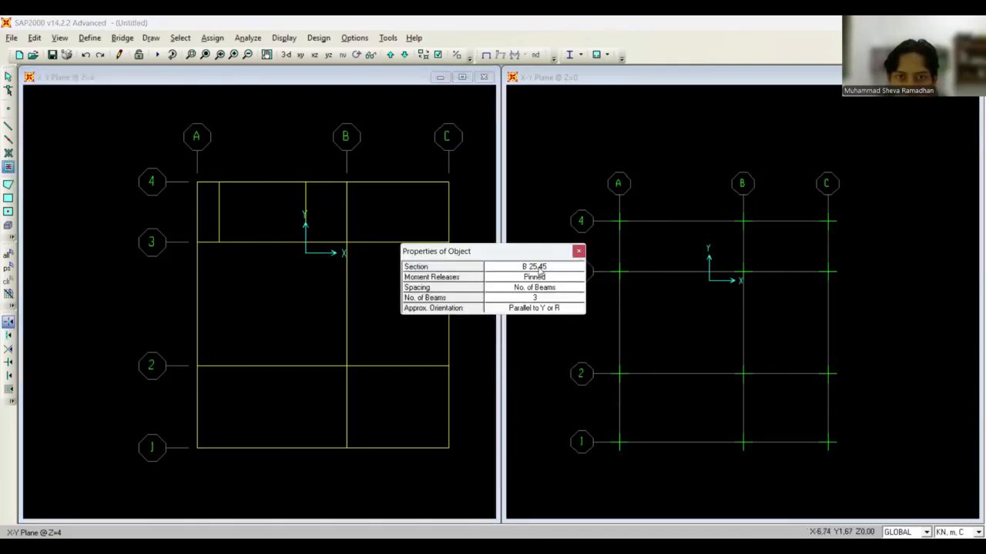
click(540, 269)
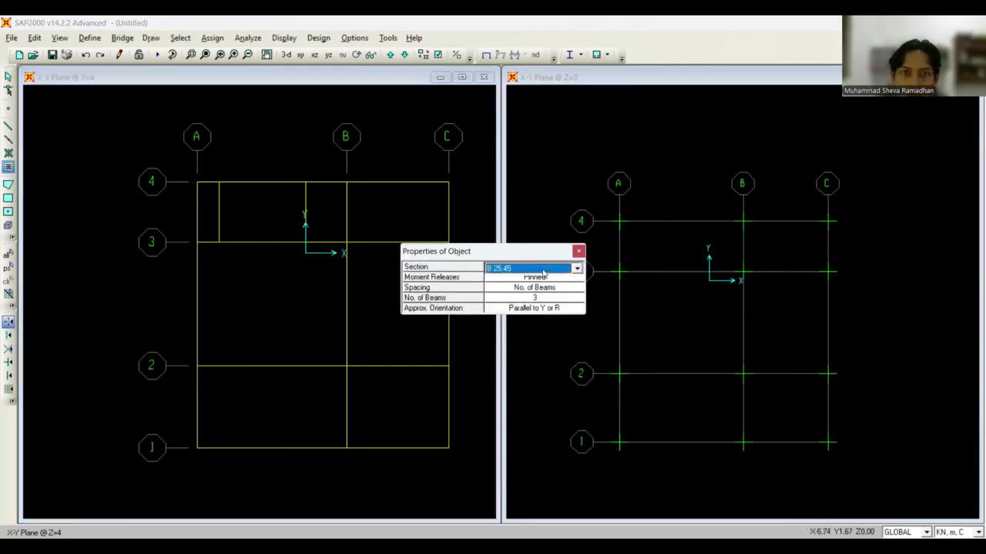
click(544, 269)
click(543, 271)
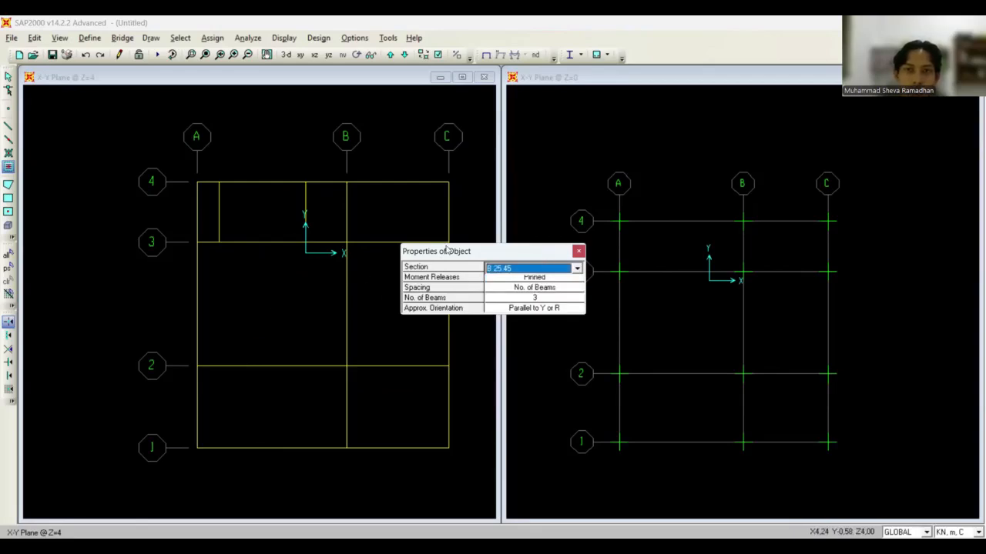
drag(446, 250, 58, 58)
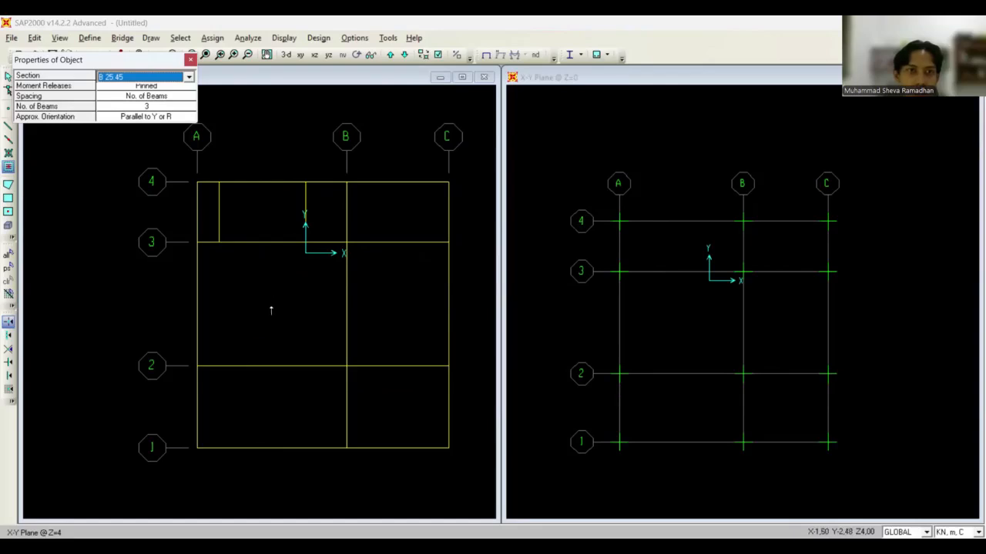
click(271, 310)
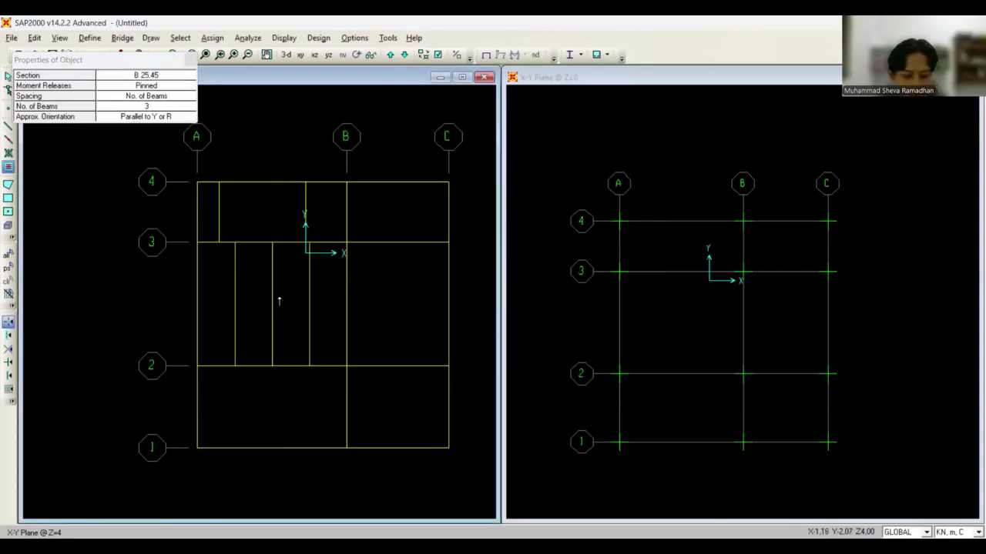
key(ctrl+z)
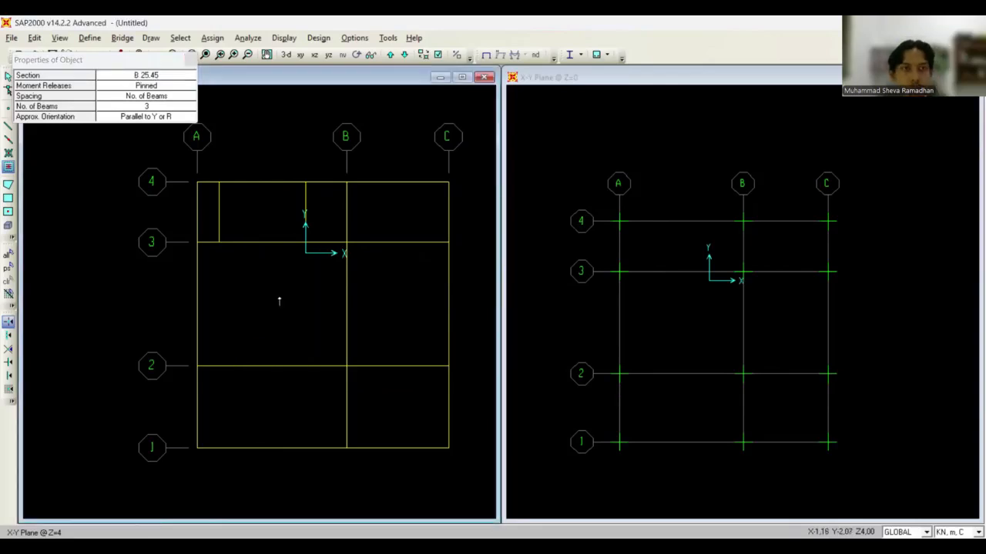
Draw one B 25.45 secondary beam parallel to Y in each of the four bays between lines 1–3 and A–C.
click(150, 107)
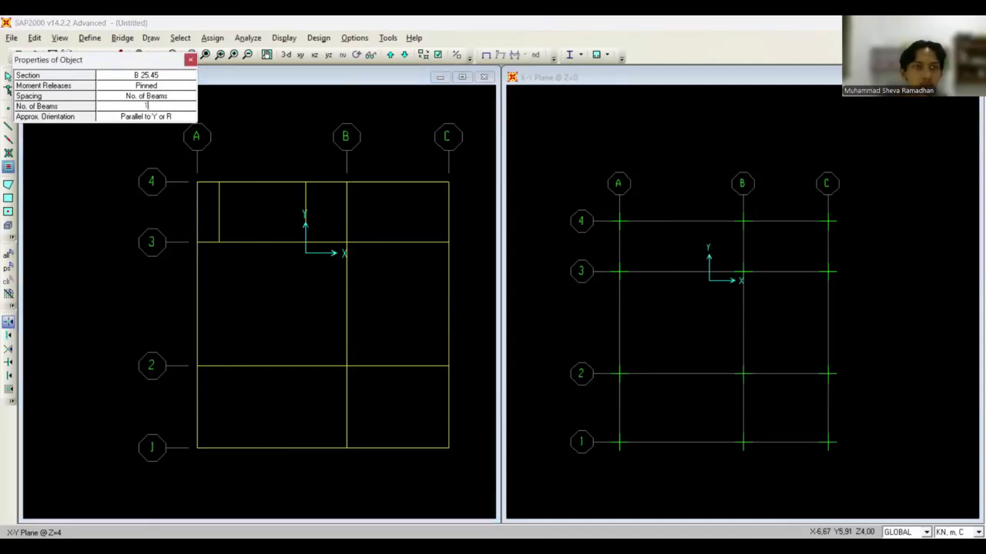
click(277, 308)
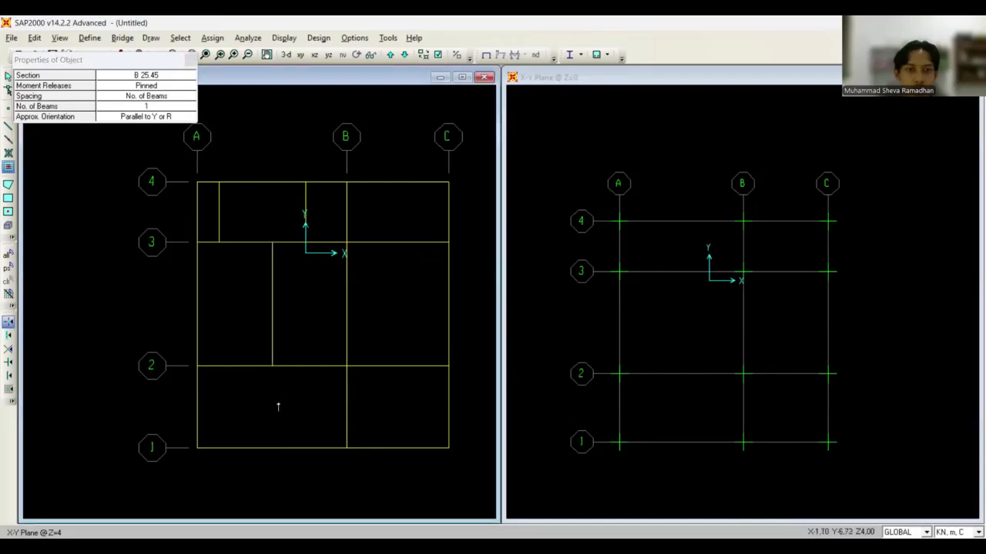
click(279, 408)
click(398, 400)
click(394, 293)
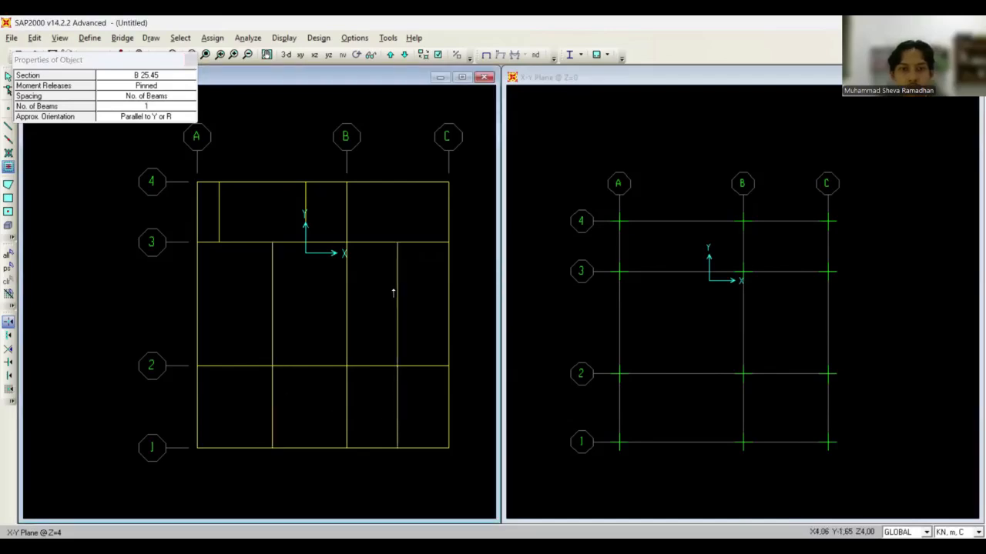
Draw one B 25.45 secondary beam parallel to X in each of the four panels between lines 2 and 3.
click(169, 118)
click(165, 119)
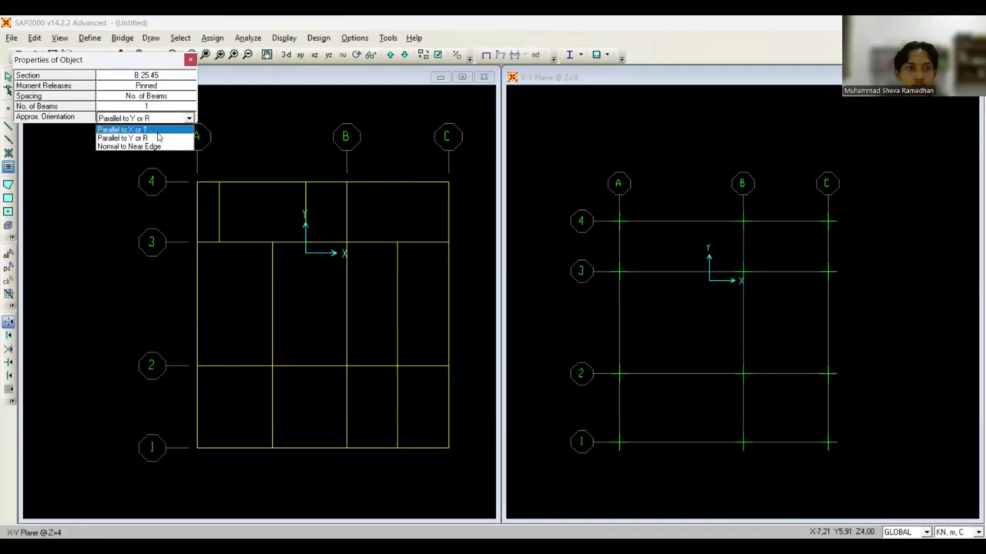
click(152, 130)
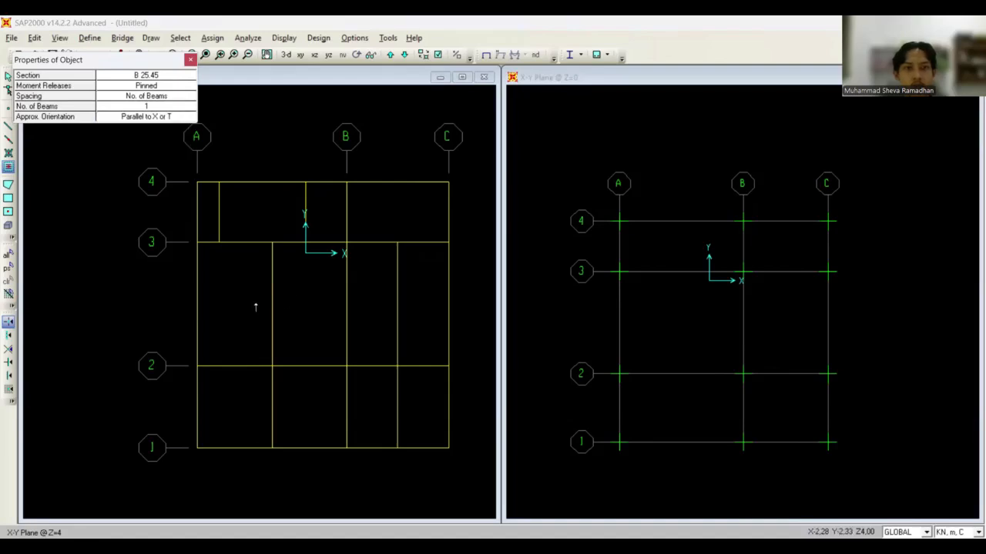
click(256, 306)
click(308, 302)
click(382, 303)
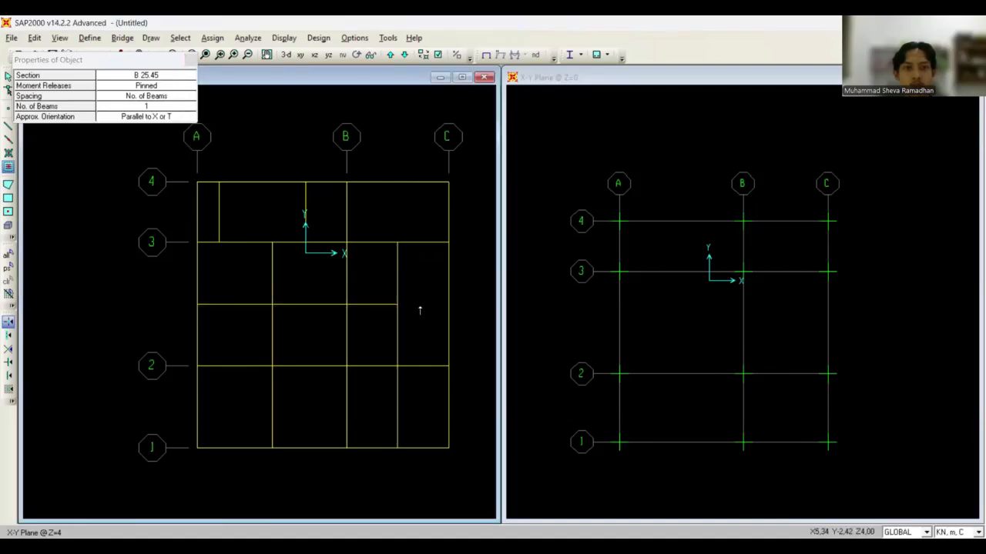
click(419, 308)
Try to draw one B 25.45 secondary beam parallel to X in each of the four panels between lines 1 and 2.
click(229, 407)
click(338, 407)
click(378, 409)
click(422, 410)
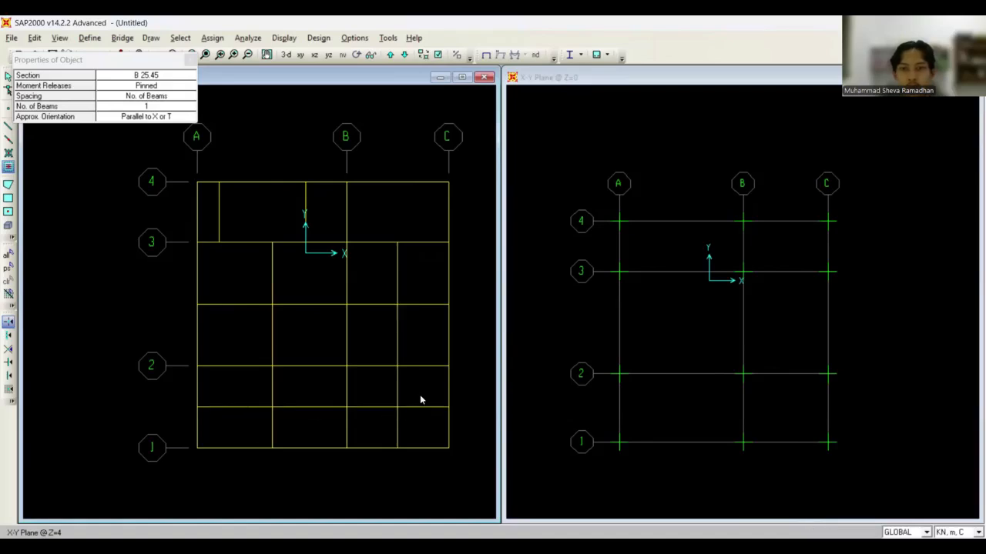
Undo the four secondary beams parallel to X between lines 1 and 2.
key(ctrl+z)
key(ctrl+z)
key(ctrl+z)
key(ctrl+z)
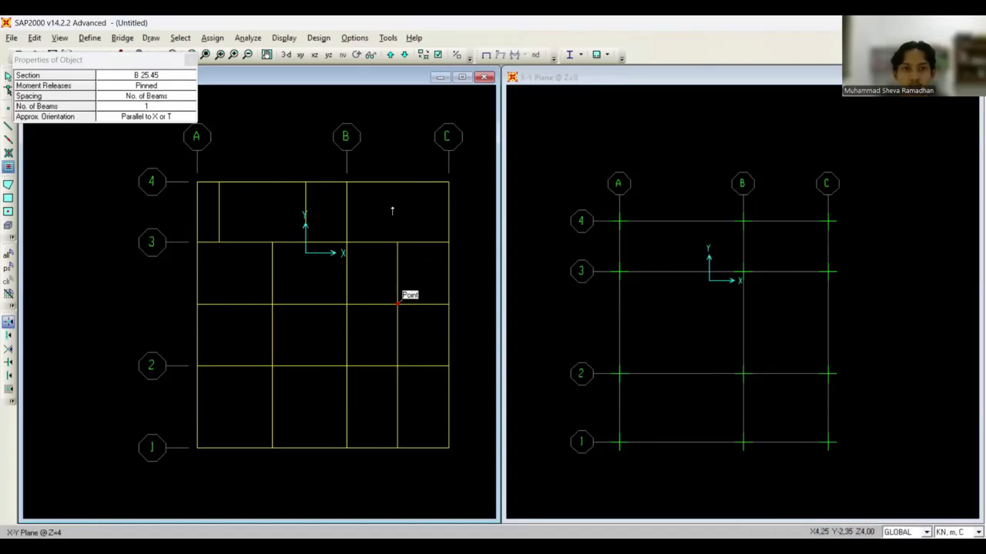
Add one B 25.45 secondary beam parallel to Y or R in the bay between grids B–C and 3–4.
click(166, 117)
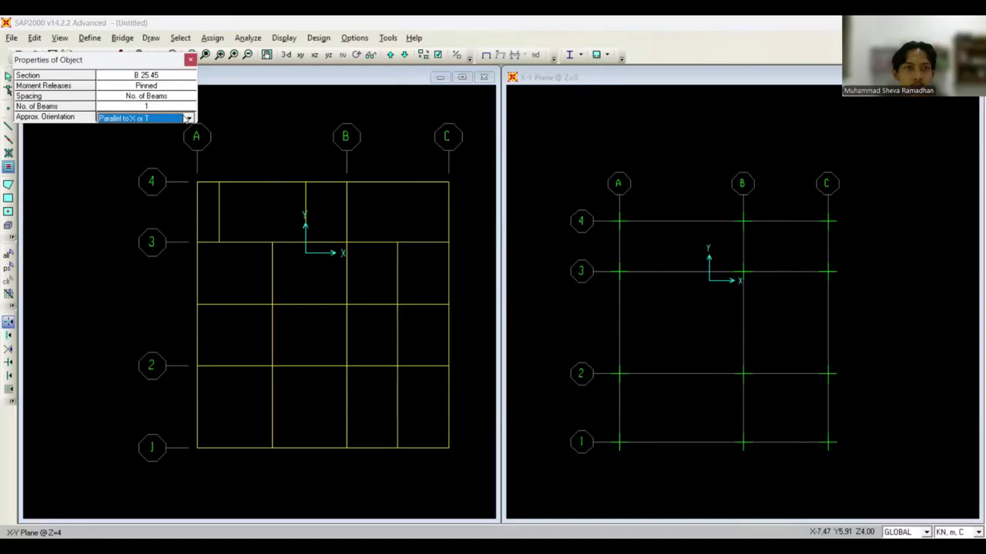
click(165, 117)
click(158, 134)
click(404, 208)
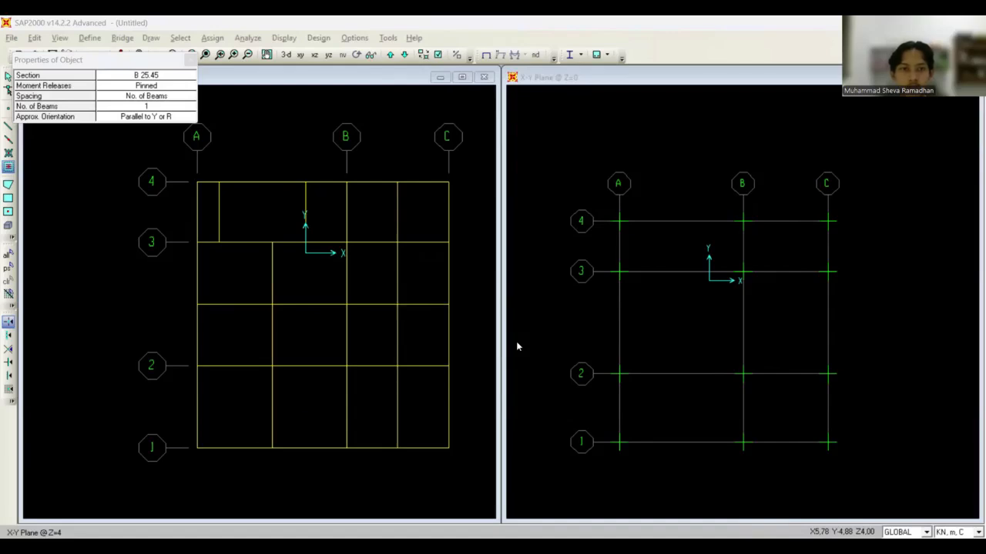
click(225, 197)
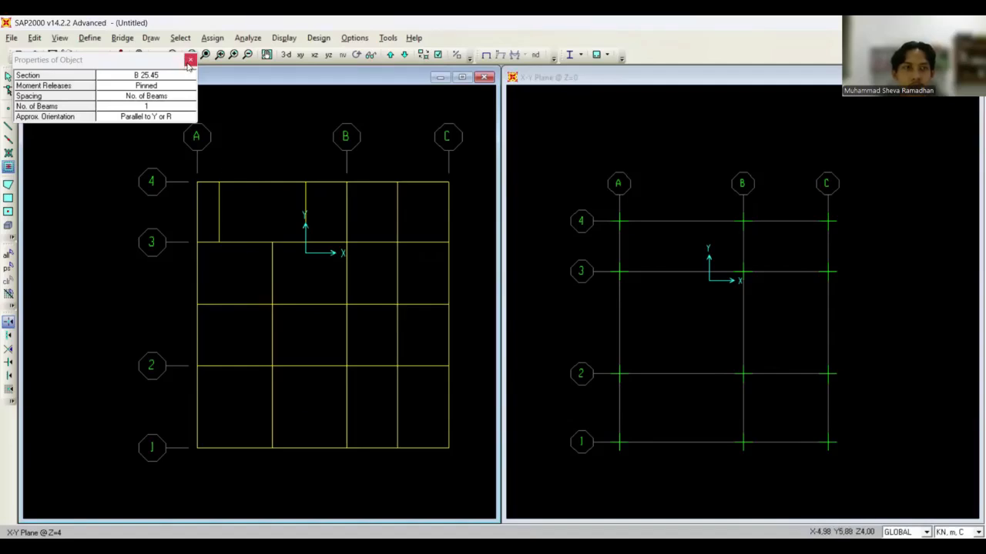
key(Escape)
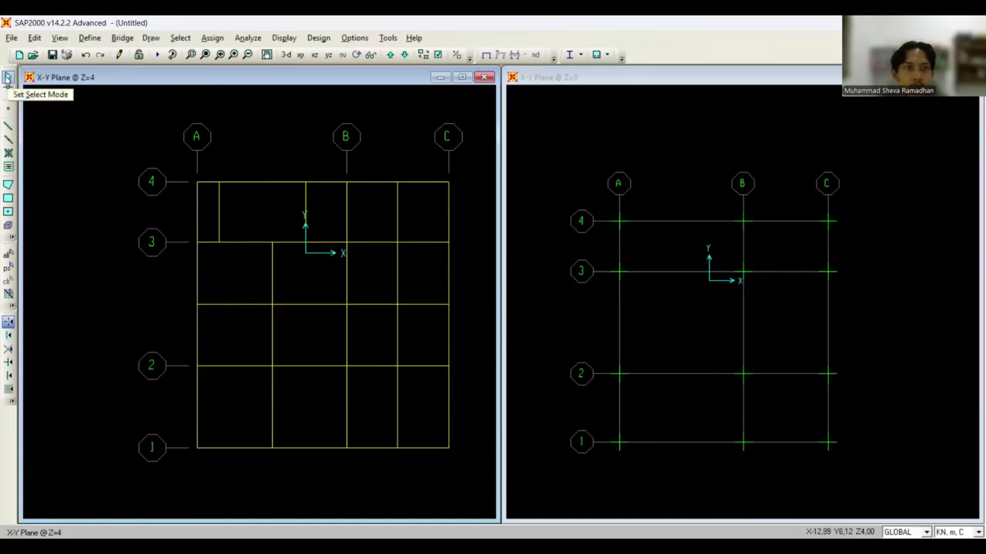
Assign frame section B 25.45 to the two short intermediate beams between grids A–B and 3–4.
click(198, 214)
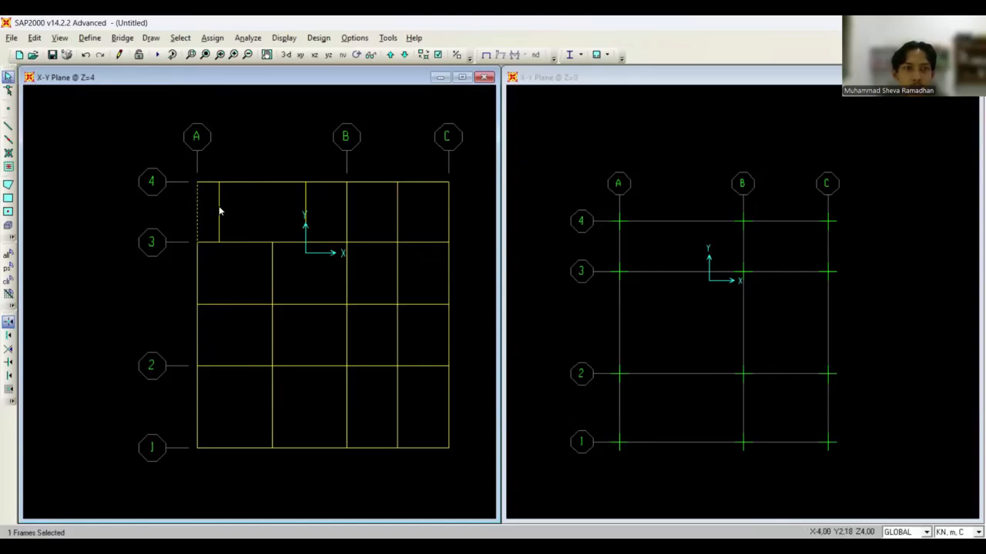
click(219, 211)
click(197, 211)
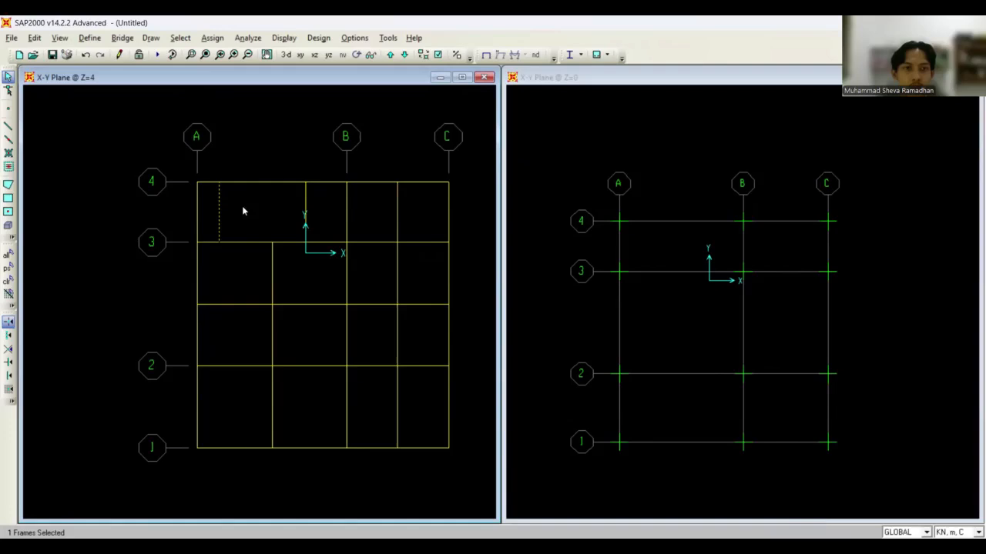
click(306, 203)
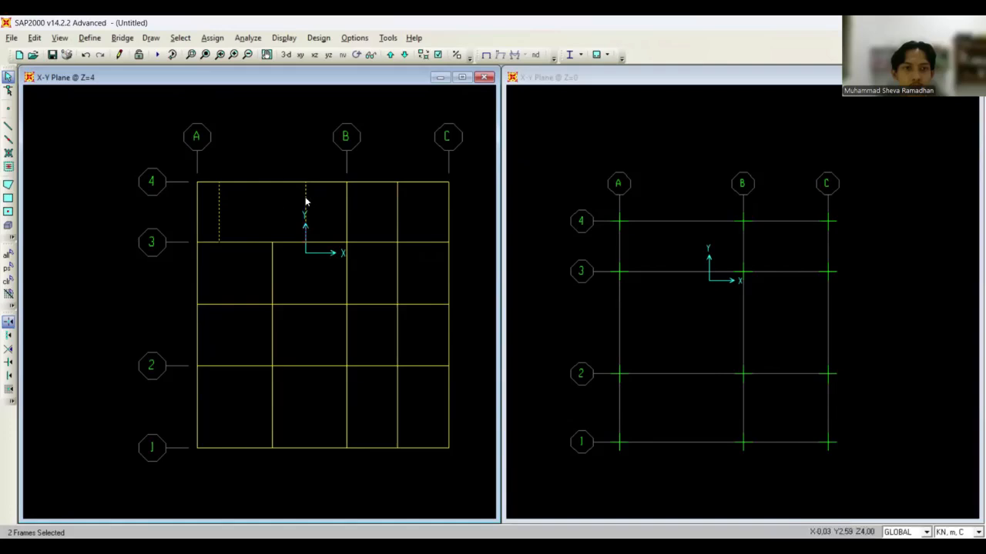
click(215, 39)
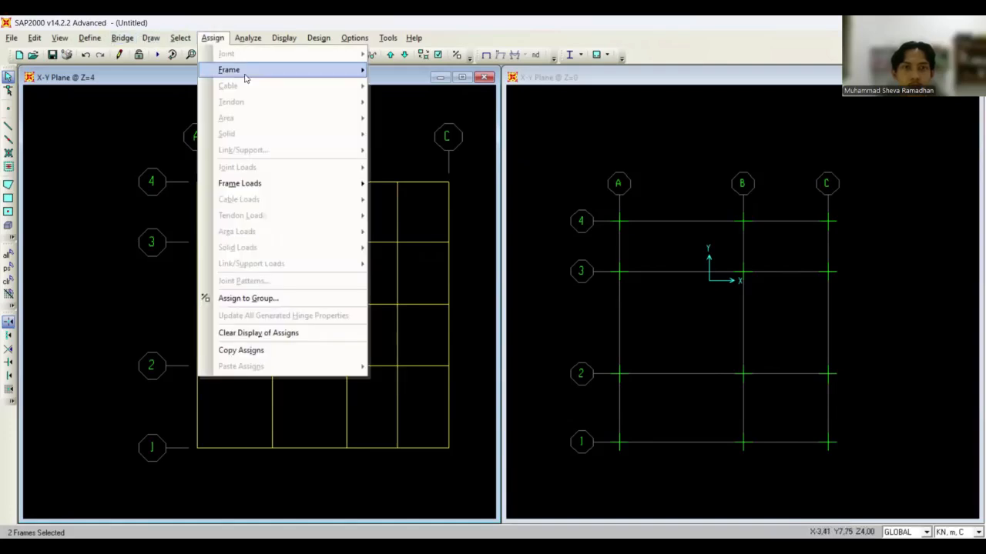
mouse_move(244, 78)
click(401, 77)
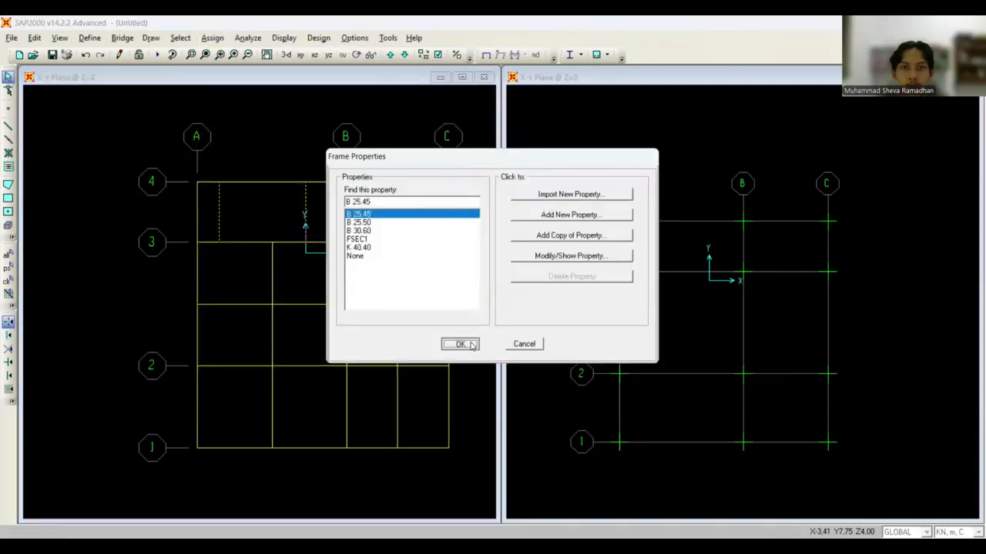
click(460, 344)
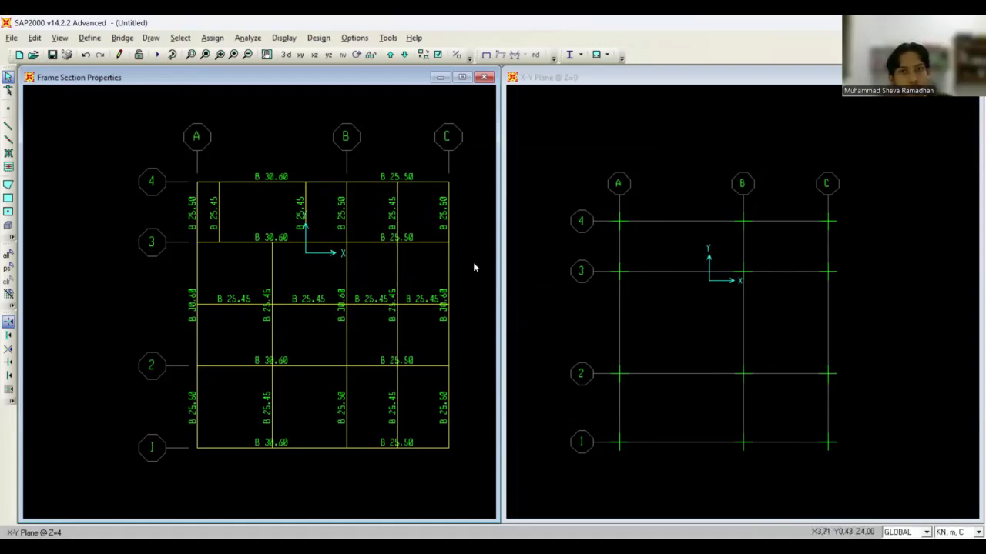
key(alt+Tab)
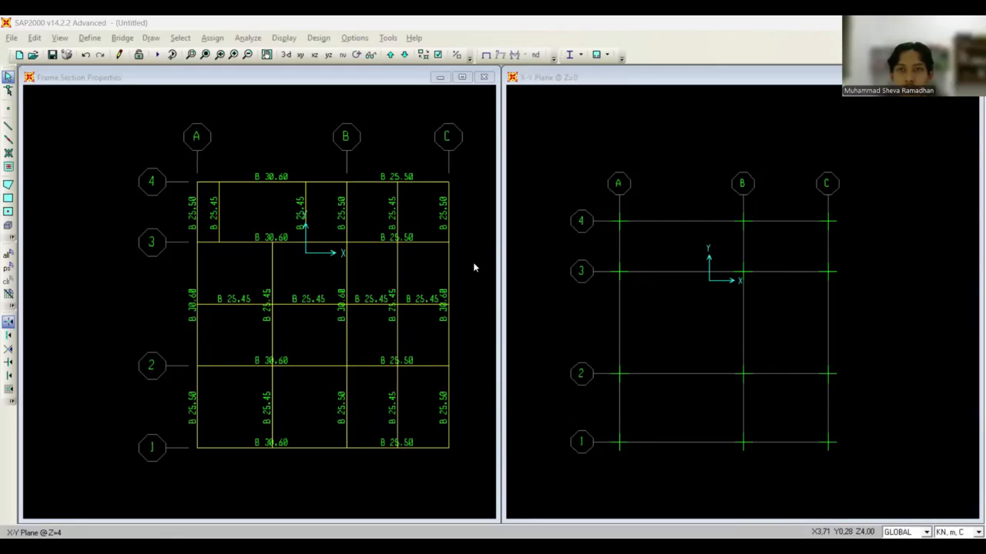
click(474, 267)
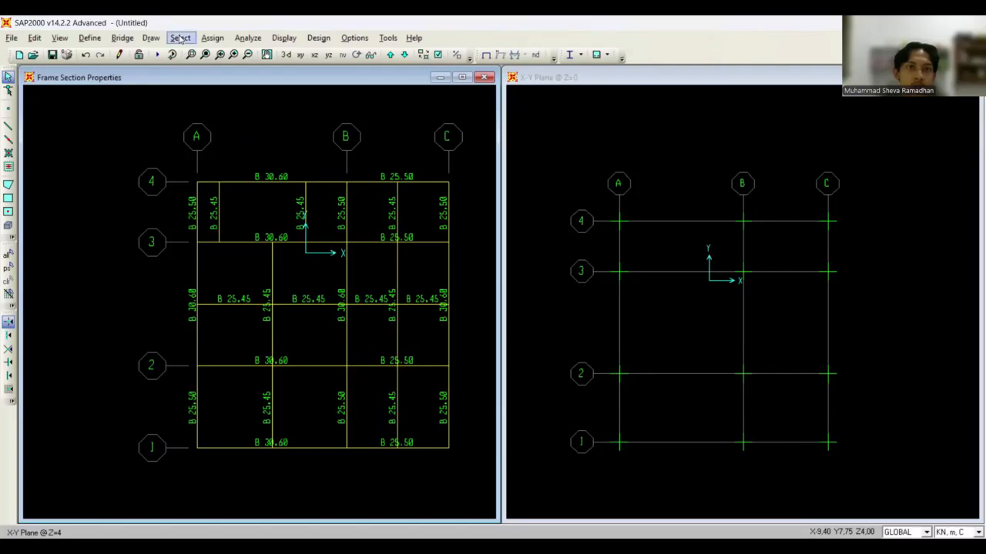
click(206, 40)
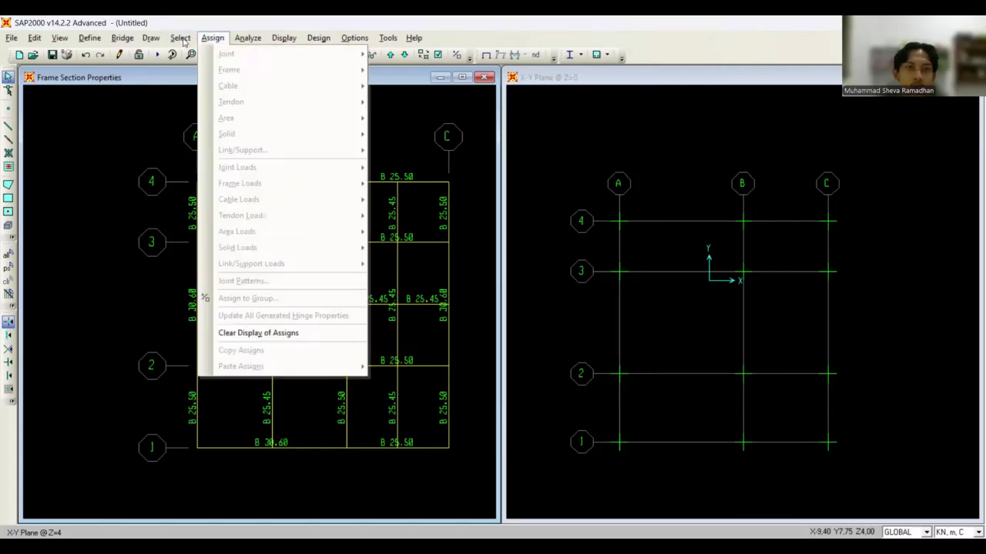
key(alt+Tab)
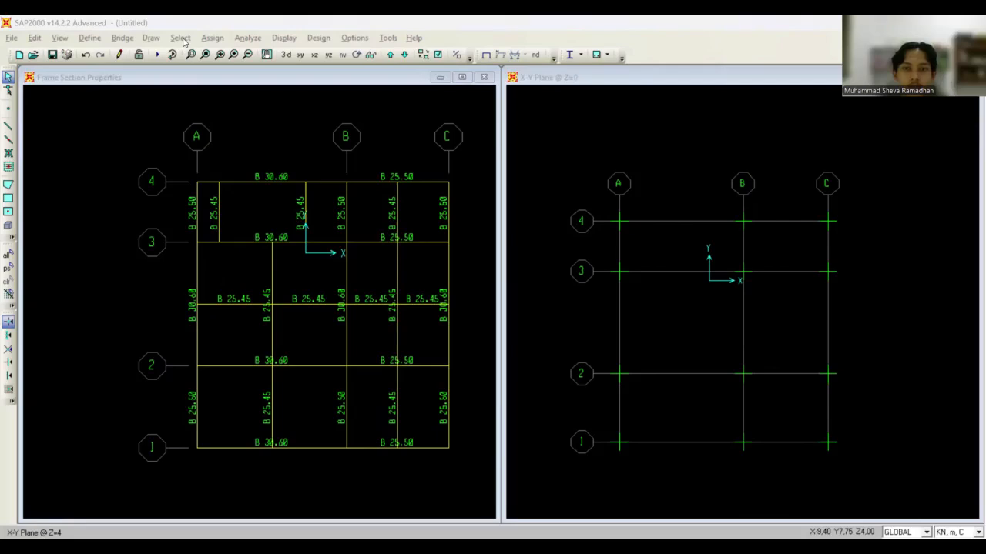
key(alt+Tab)
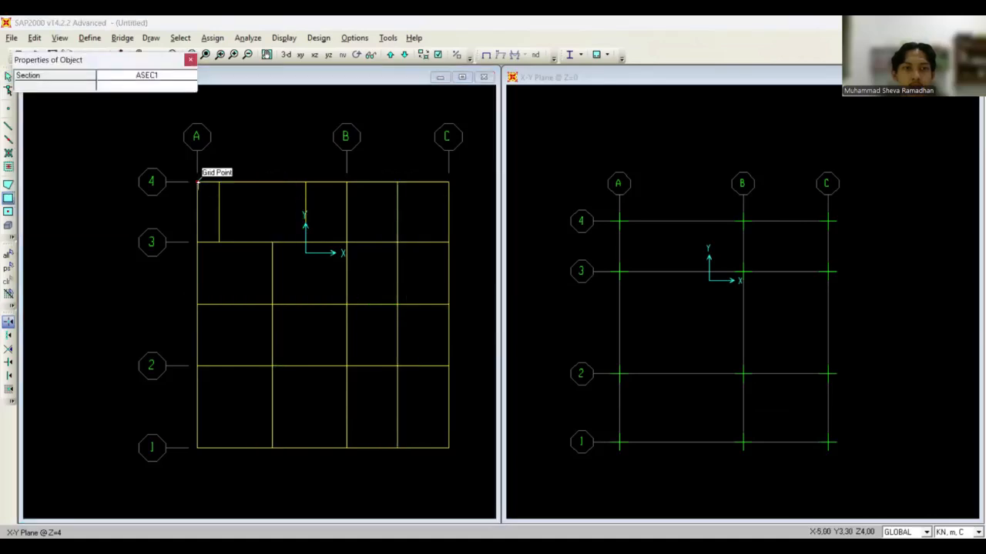
key(Escape)
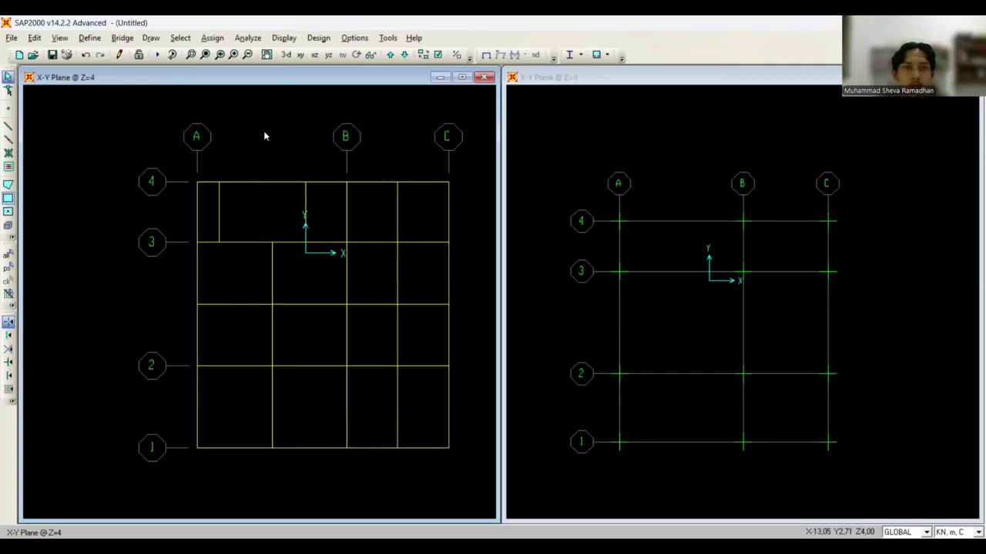
Turn on frame section labels and filled objects in the display options of the Z=4 plan view.
click(437, 56)
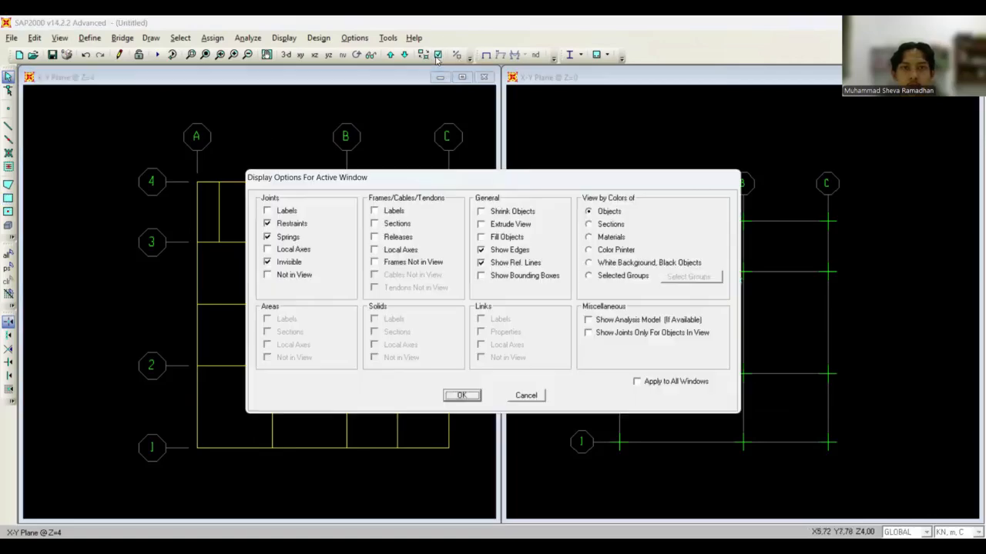
click(526, 396)
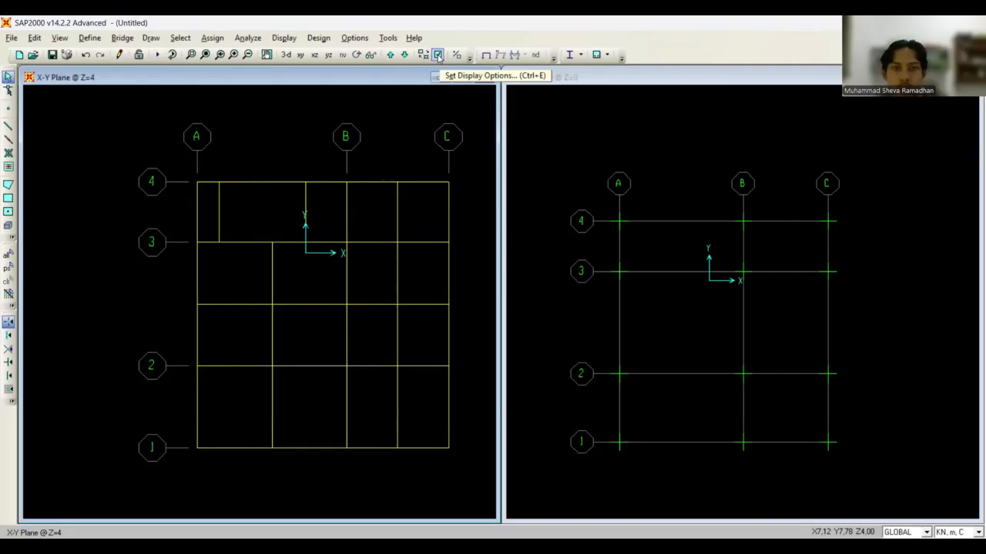
key(ctrl+e)
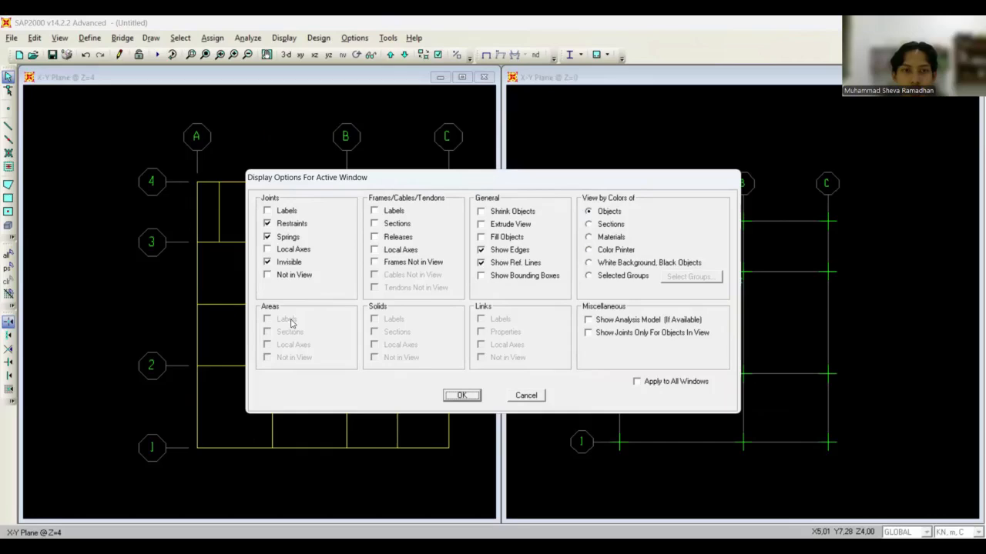
click(482, 251)
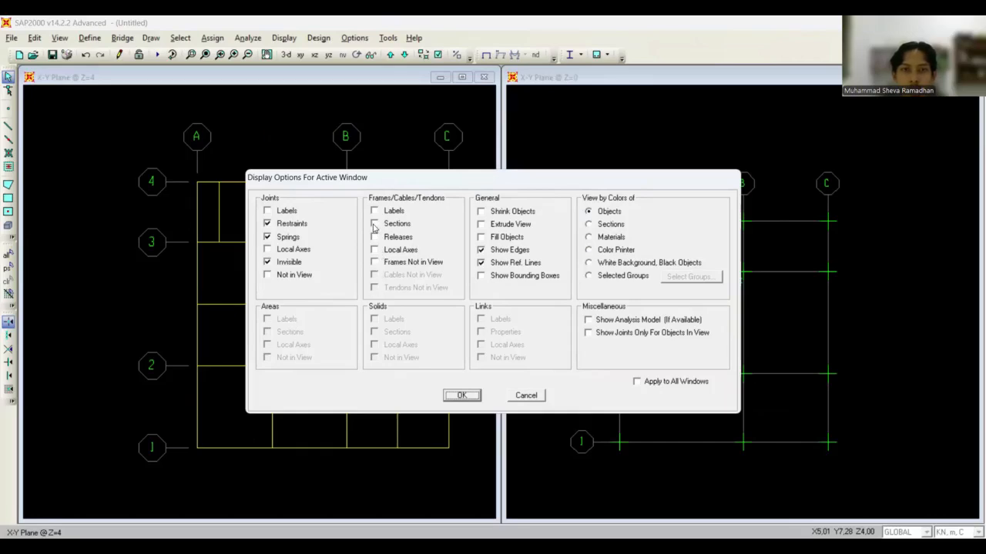
click(421, 225)
click(481, 237)
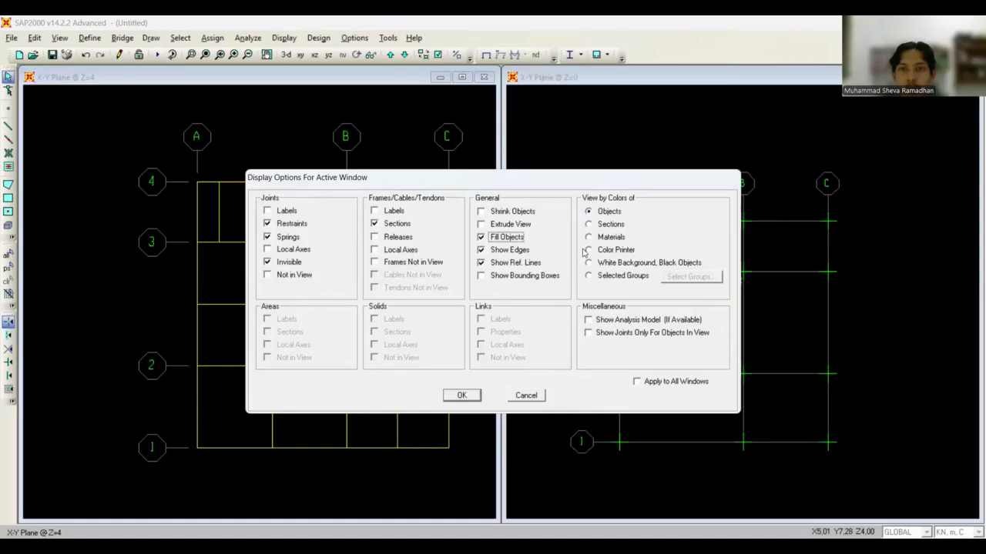
click(462, 396)
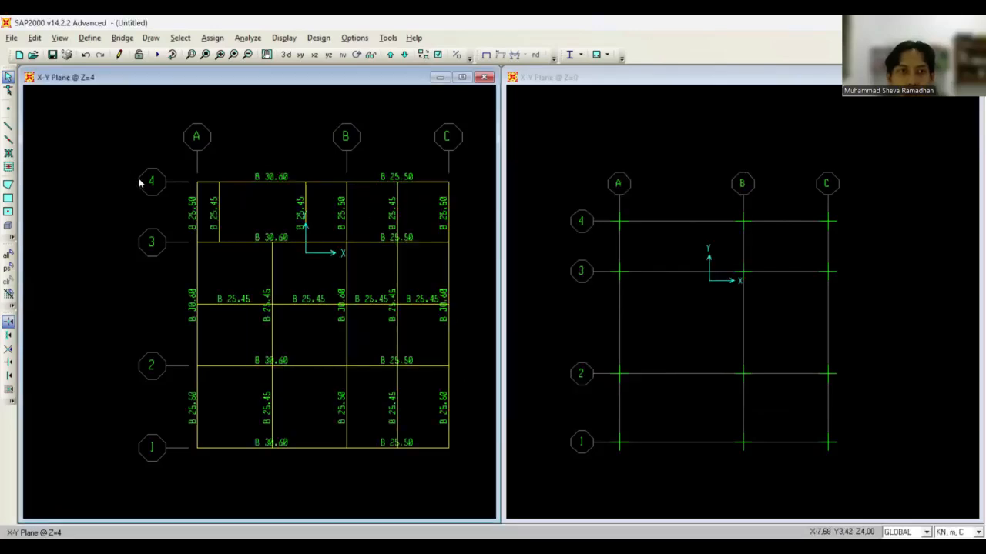
click(7, 198)
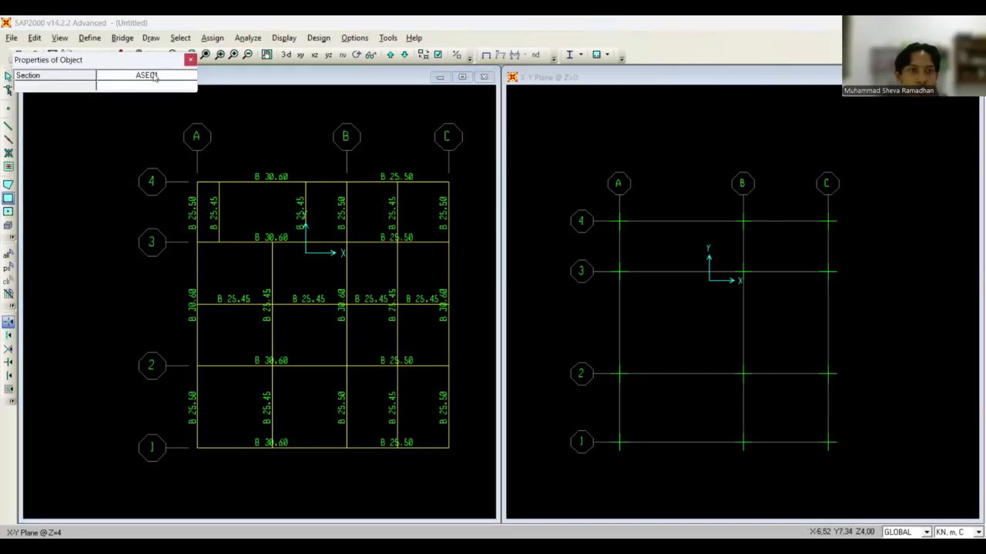
click(154, 77)
click(158, 79)
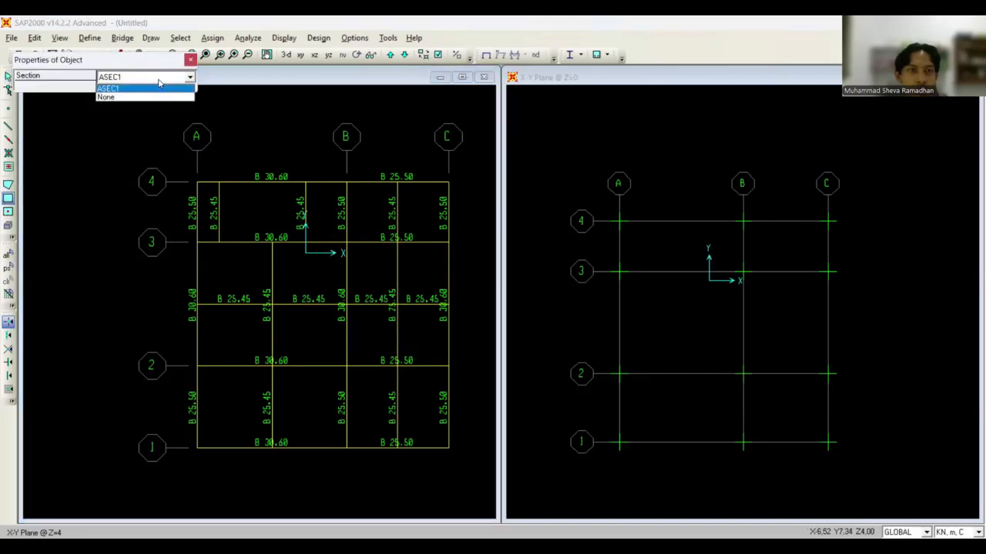
click(158, 80)
click(190, 60)
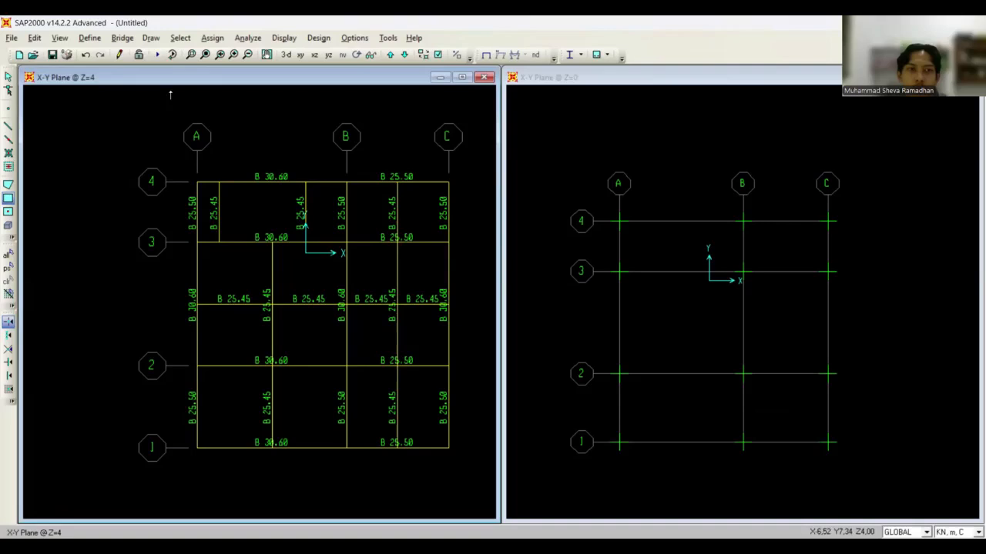
key(Escape)
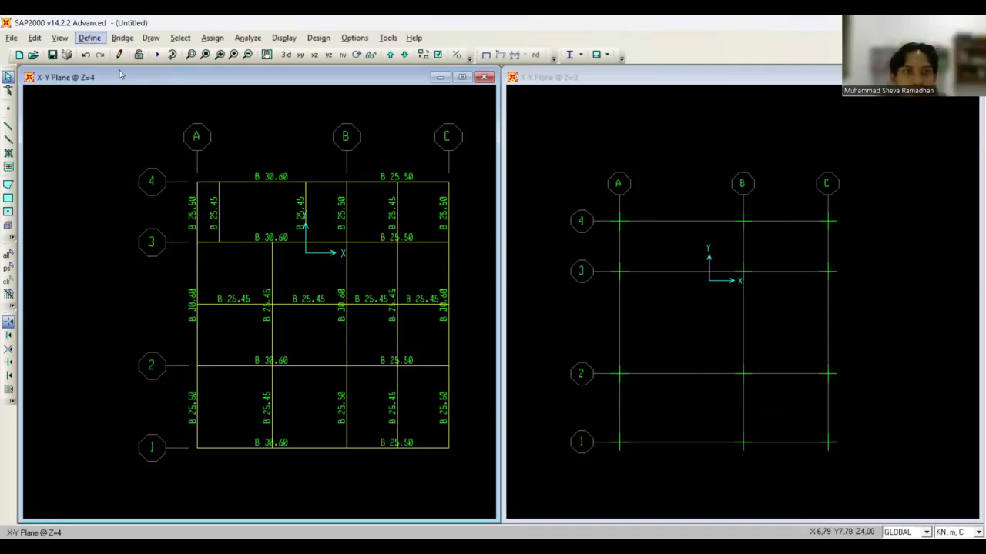
Add a new shell area section and name it Pelat.
click(90, 38)
mouse_move(125, 71)
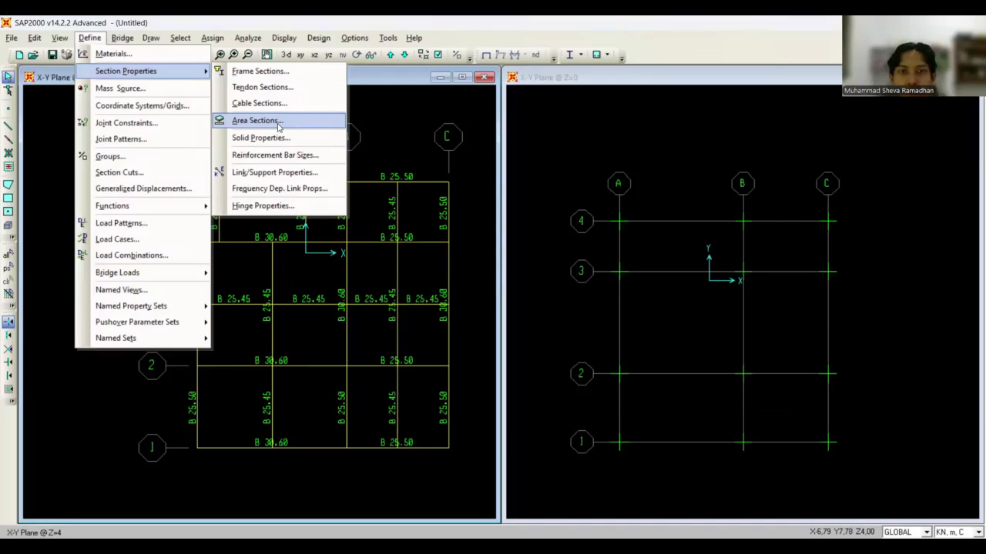
key(Return)
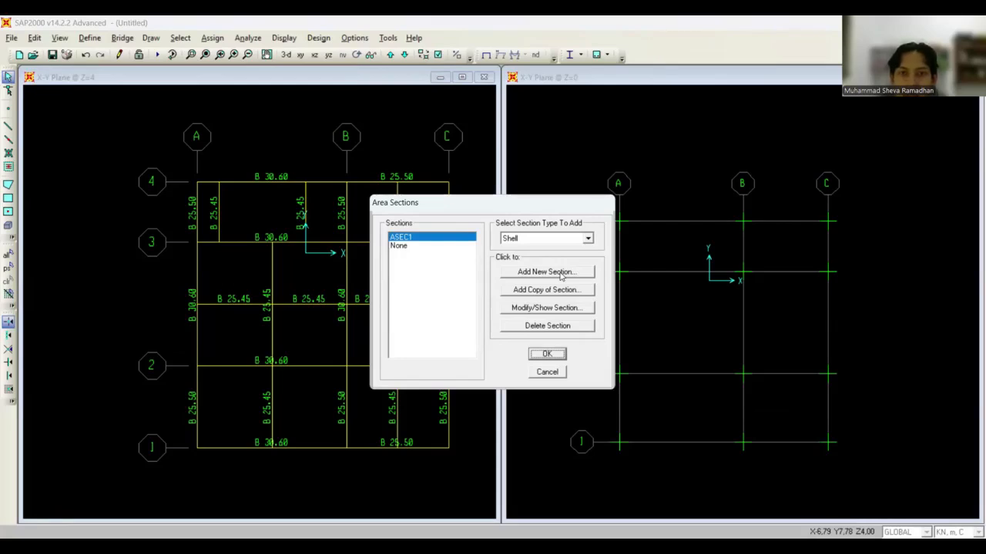
click(561, 274)
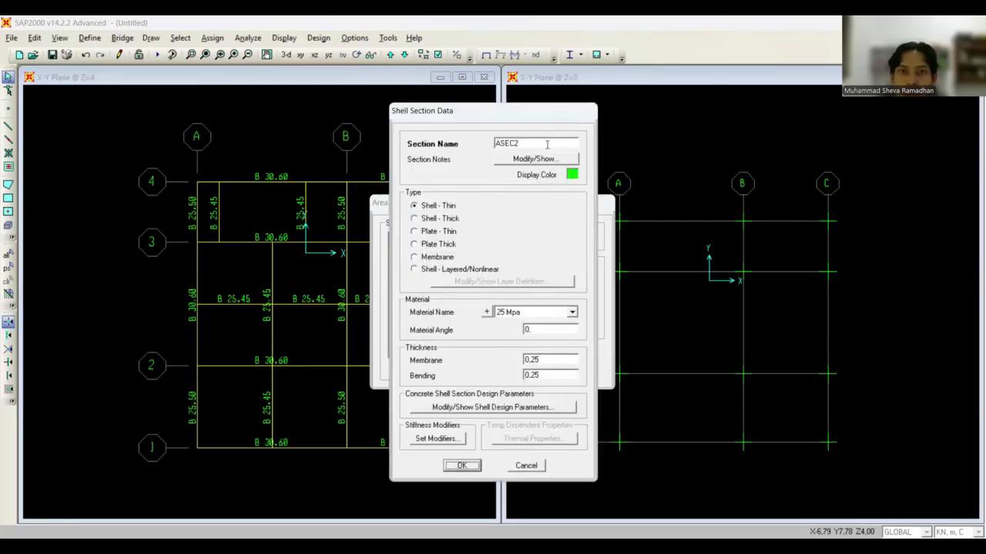
double_click(546, 144)
text(Pelat)
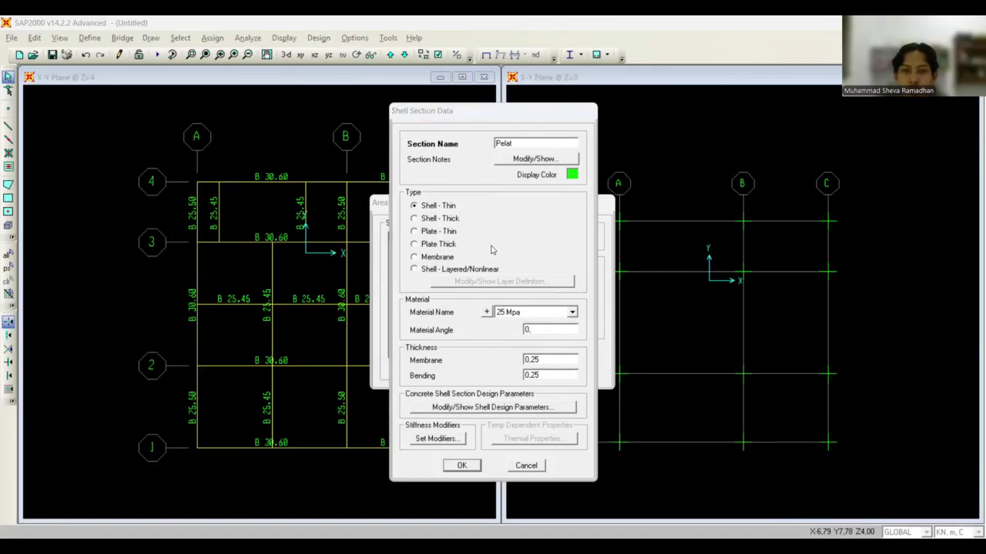
Set the Pelat section's membrane and bending thickness to 0,13 and accept the area section definitions.
click(553, 358)
key(BackSpace)
key(BackSpace)
text(13)
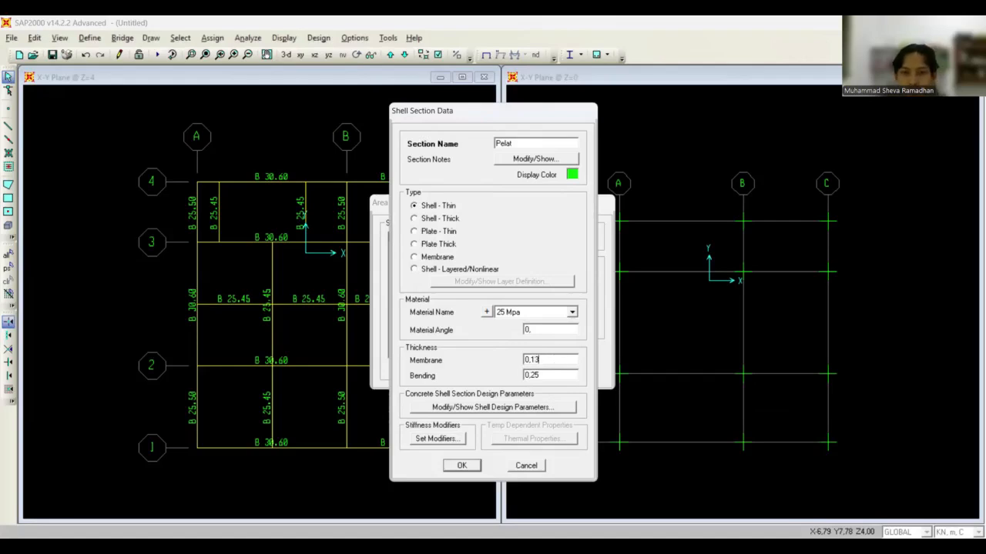
key(Tab)
text(0,13)
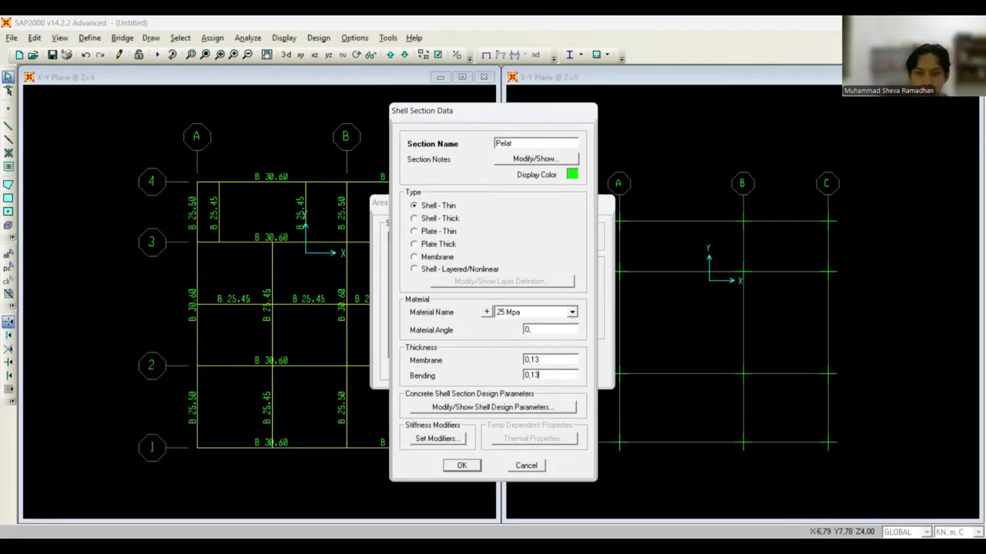
click(462, 466)
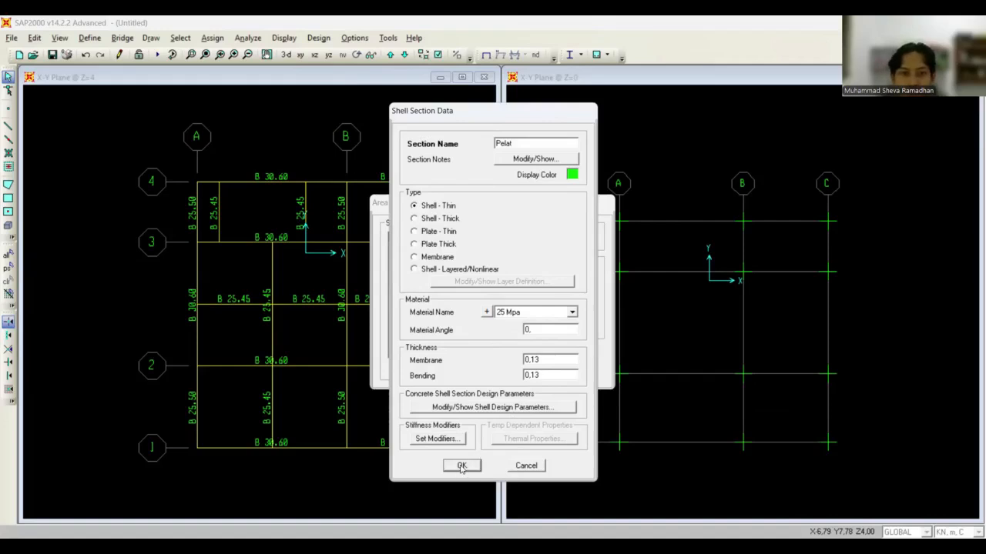
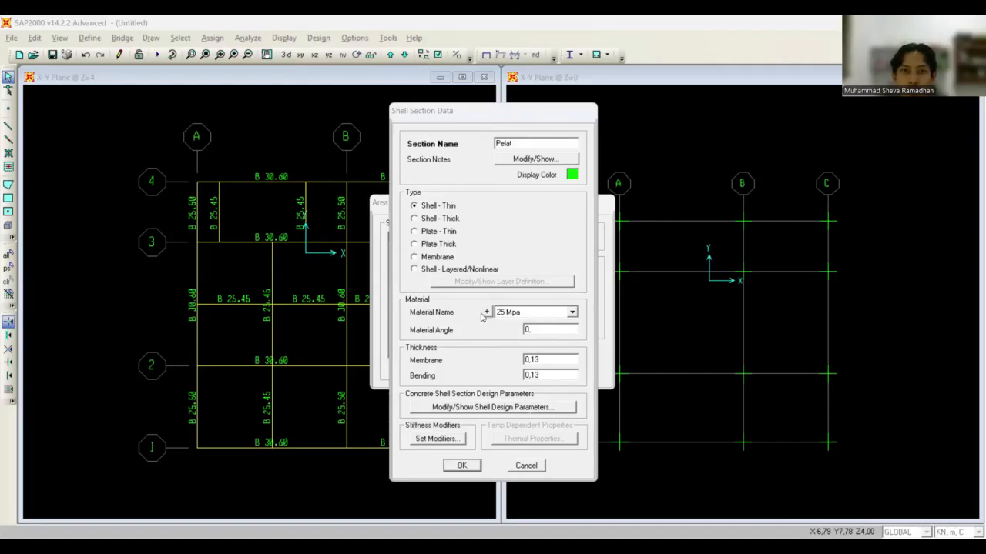
click(462, 466)
click(546, 355)
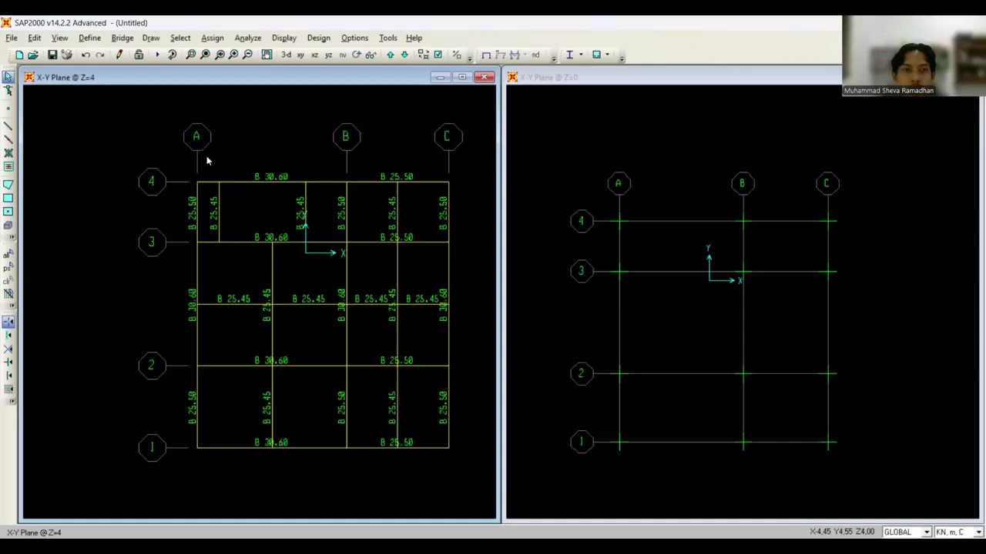
Draw four rectangular slab areas with section Pelat in the beam bays between grids A–B and 2–3 at Z=4.
click(8, 198)
click(165, 78)
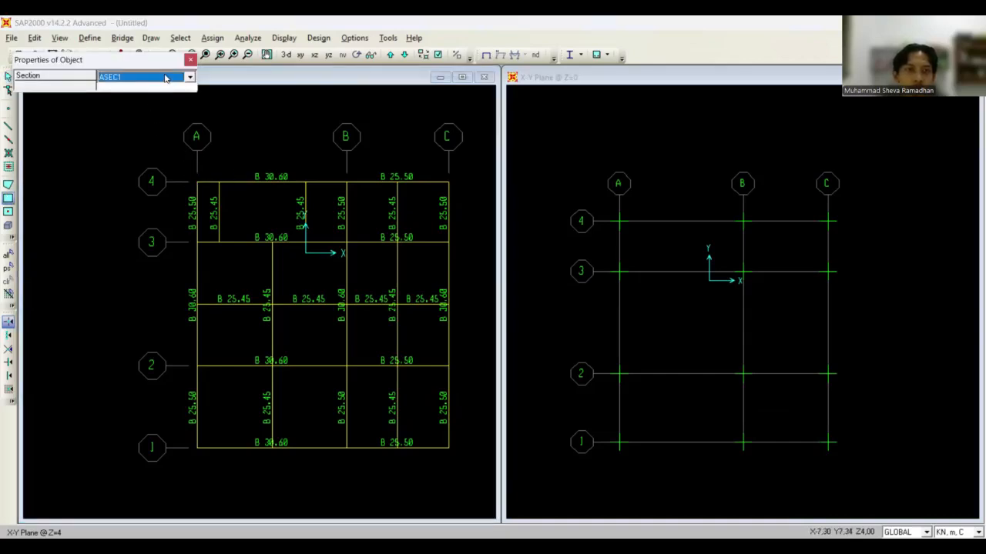
click(166, 78)
click(140, 97)
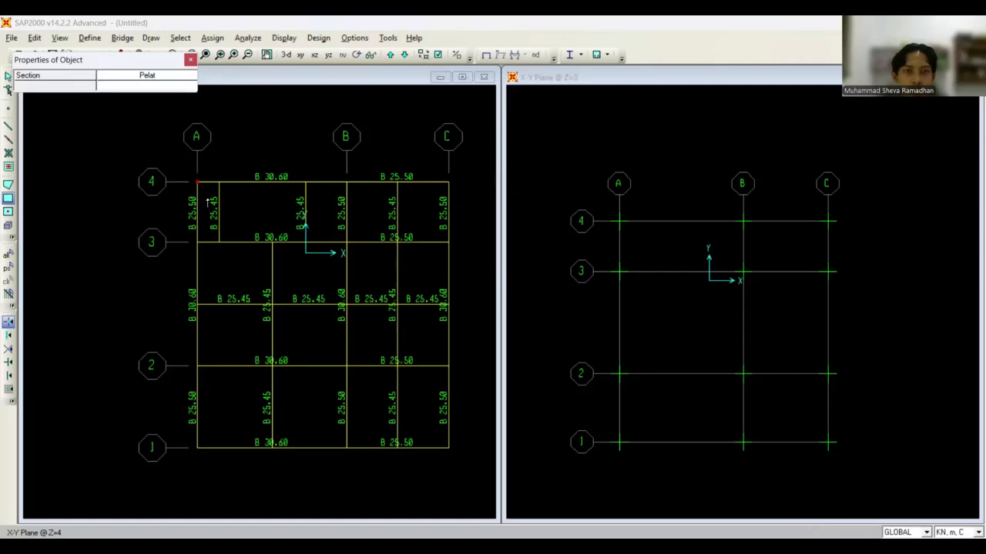
click(197, 242)
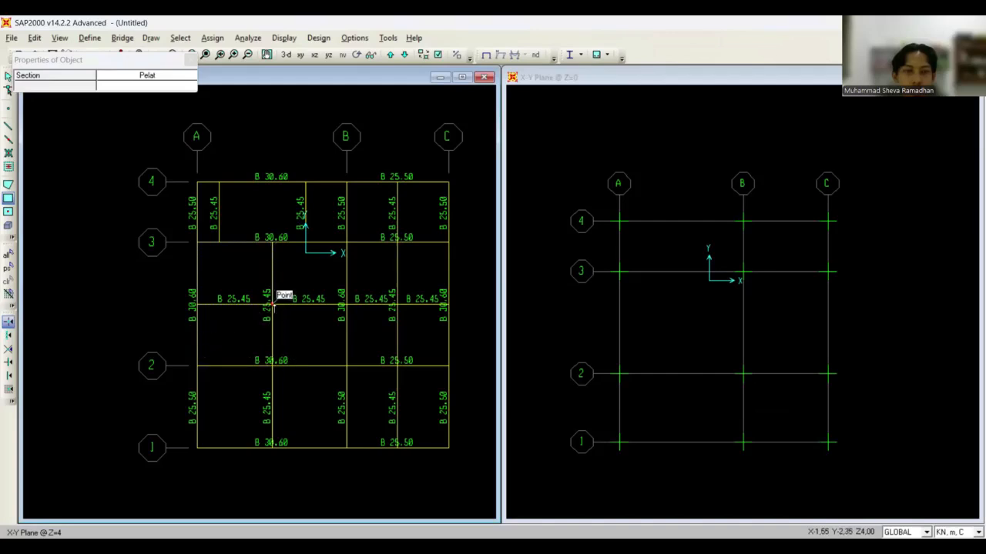
click(273, 305)
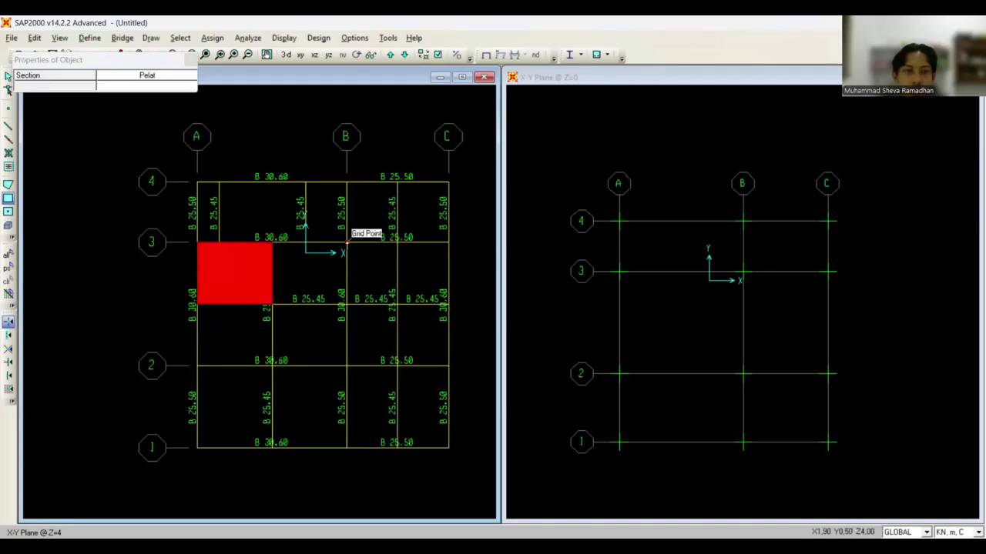
click(346, 242)
click(273, 305)
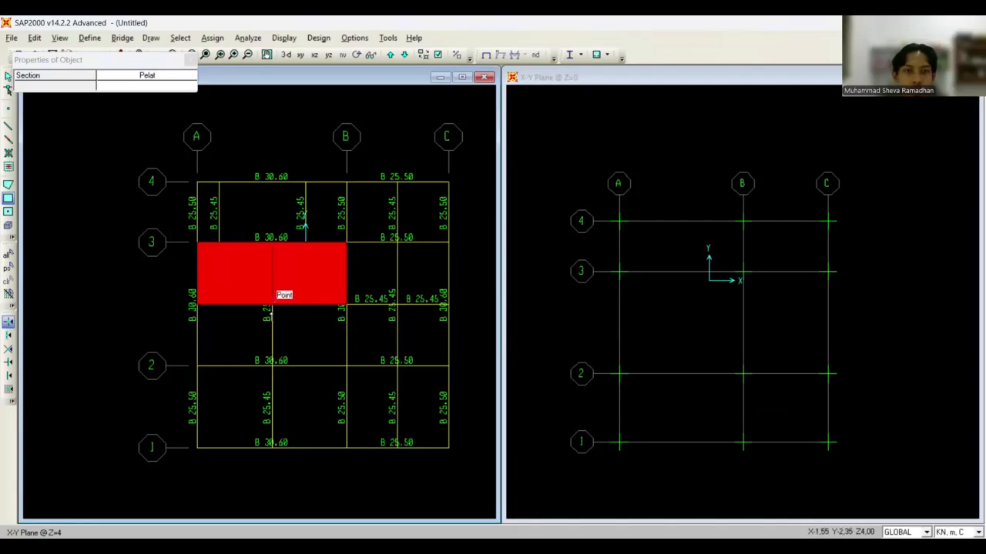
click(197, 305)
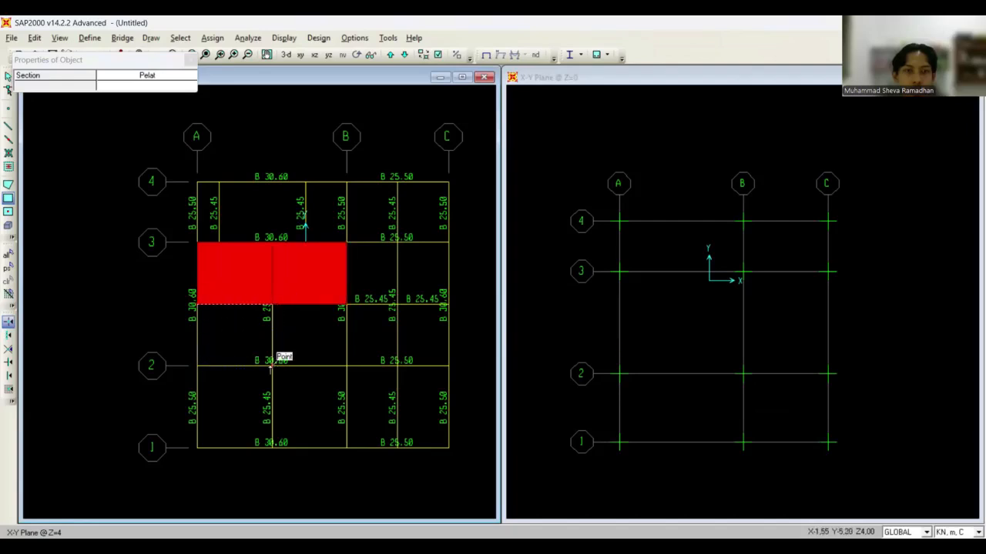
click(272, 366)
click(346, 366)
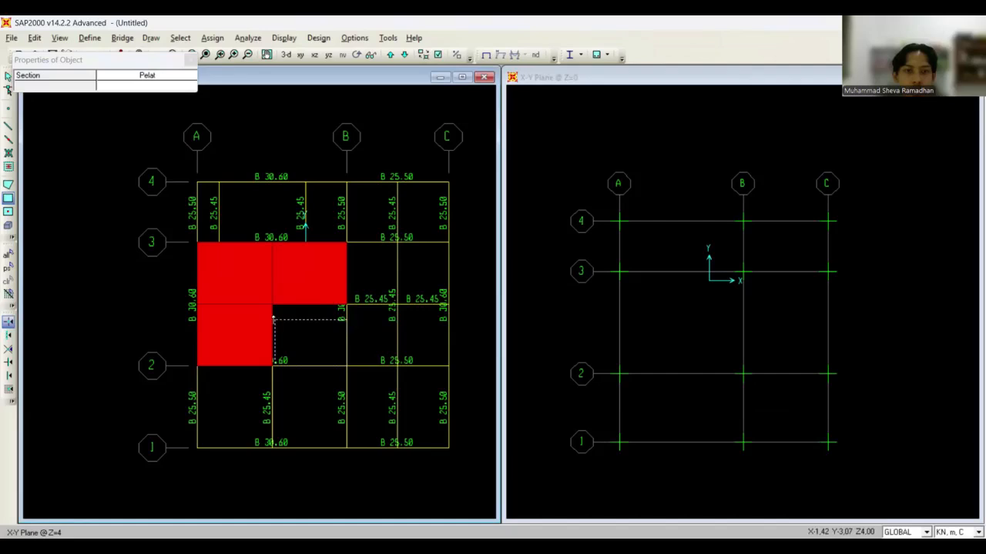
click(273, 305)
Draw four rectangular Pelat slab areas in the beam bays between grids B–C and 2–3.
click(346, 241)
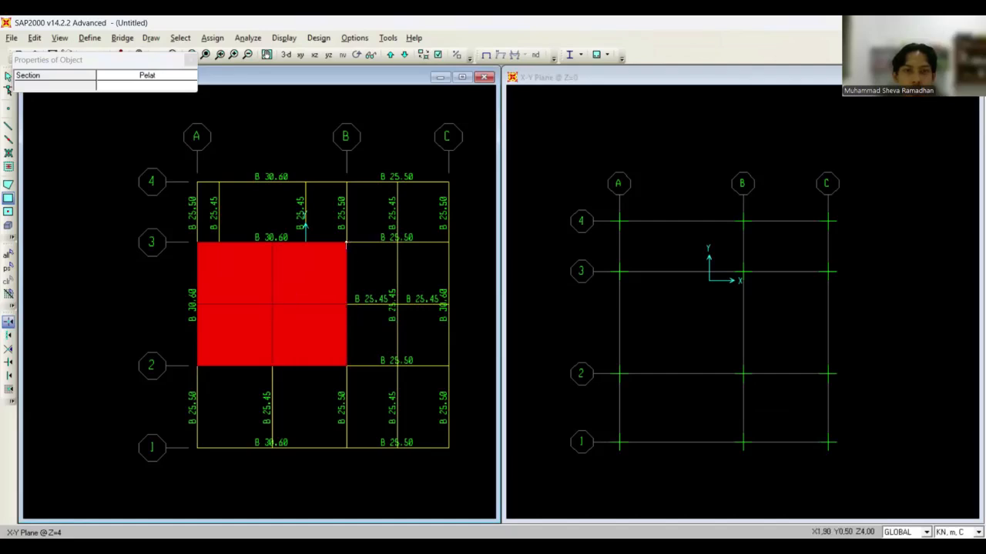
click(397, 305)
click(398, 242)
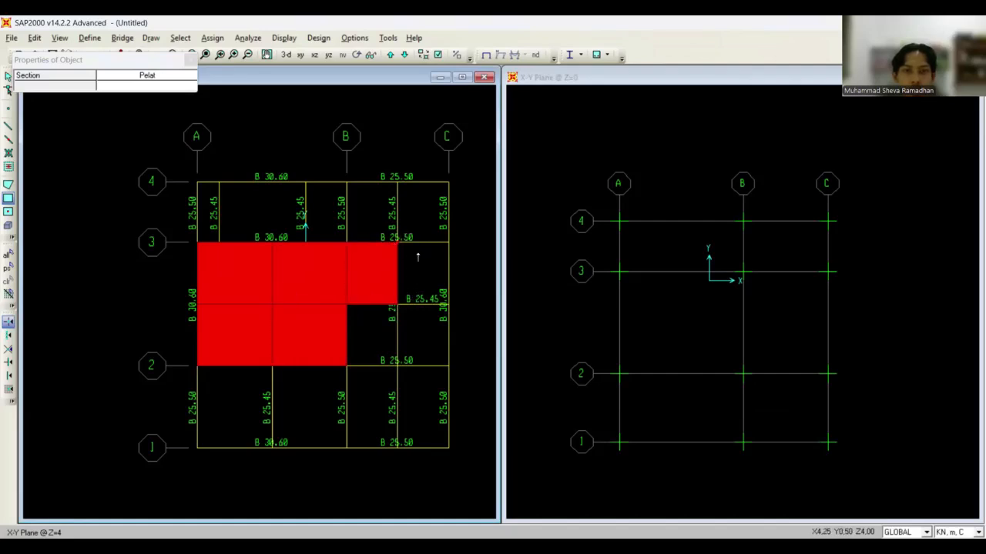
click(449, 305)
click(348, 307)
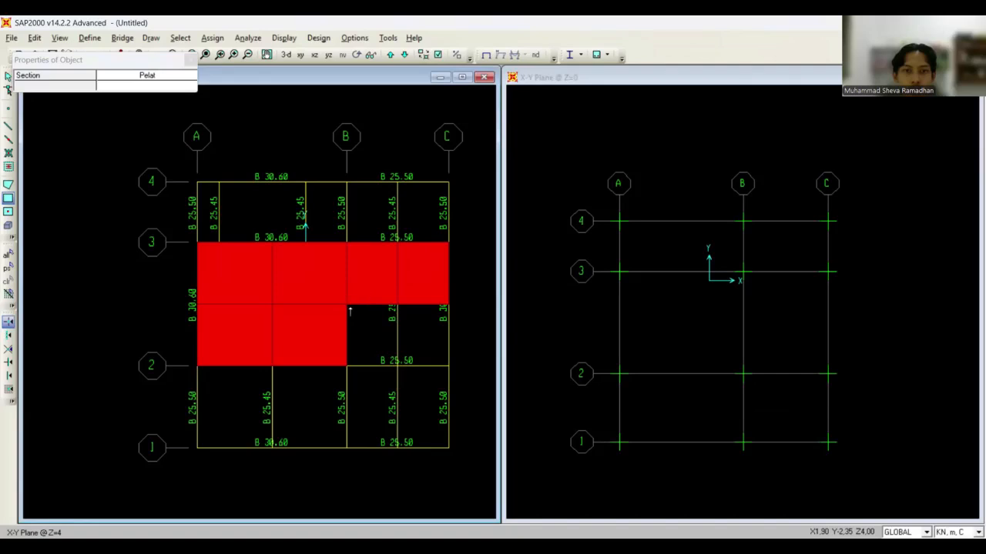
click(397, 367)
click(449, 366)
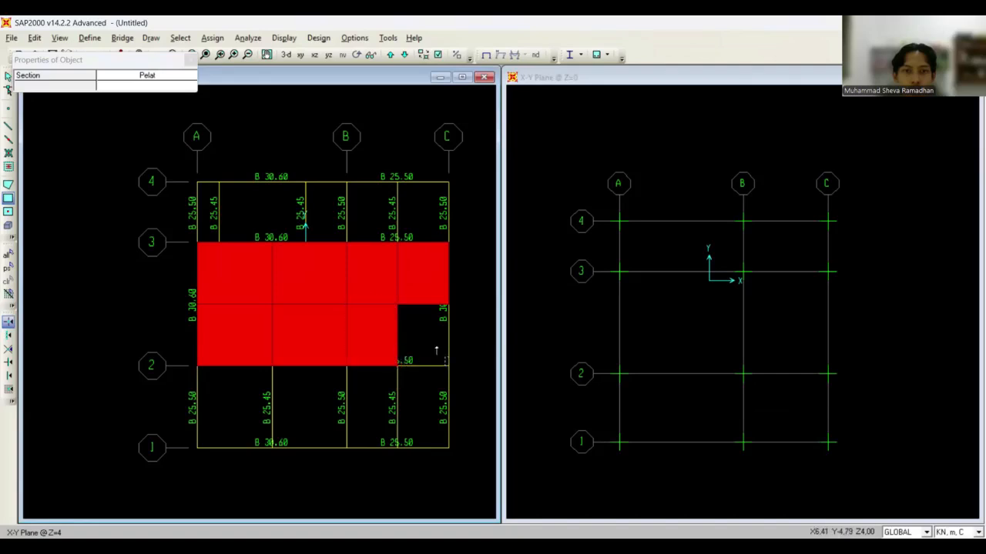
click(398, 305)
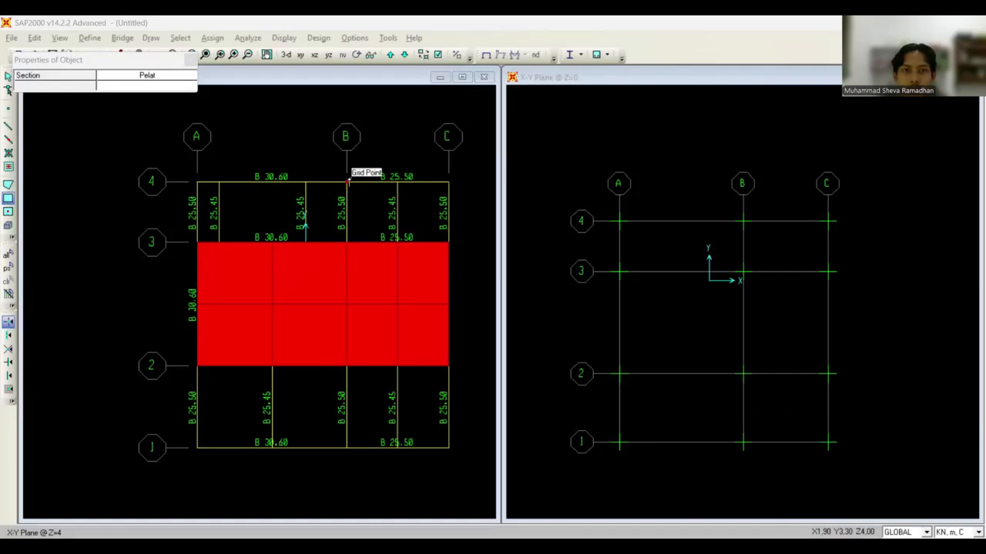
Draw Pelat slab areas in the two bays between grids B–C and 3–4 and the four bays between grids 1–2.
mouse_move(348, 182)
mouse_down()
mouse_move(402, 233)
mouse_move(397, 242)
mouse_up()
drag(397, 182, 448, 242)
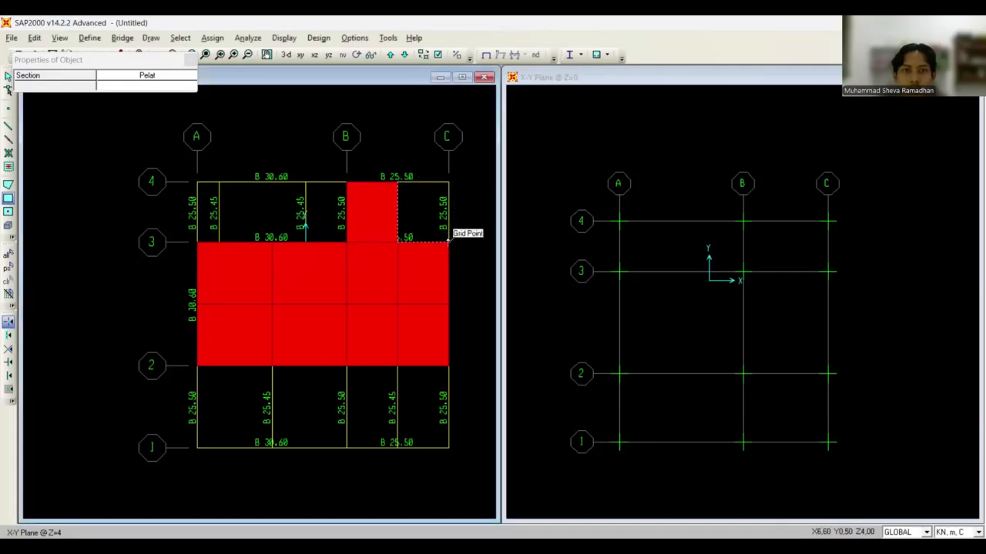
drag(198, 366, 274, 446)
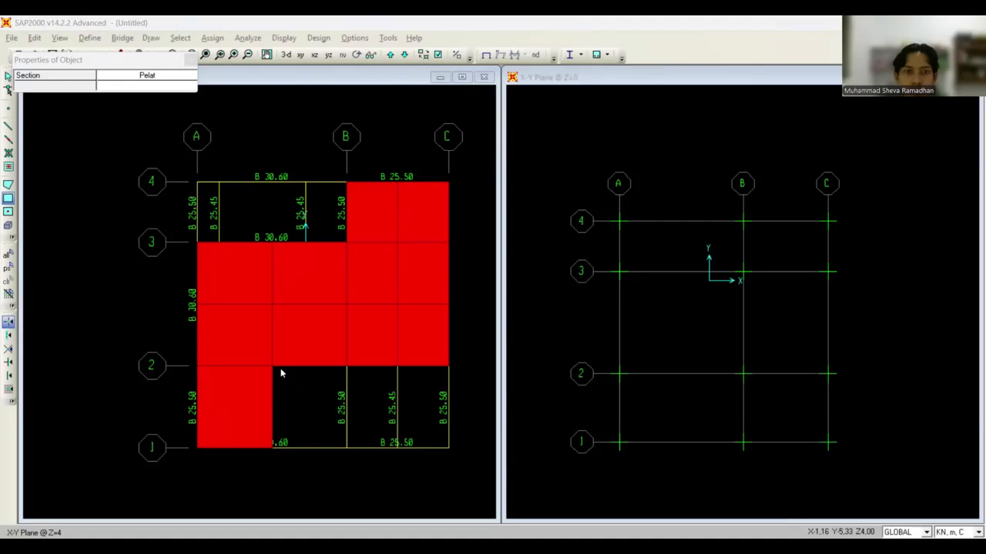
drag(274, 367, 346, 447)
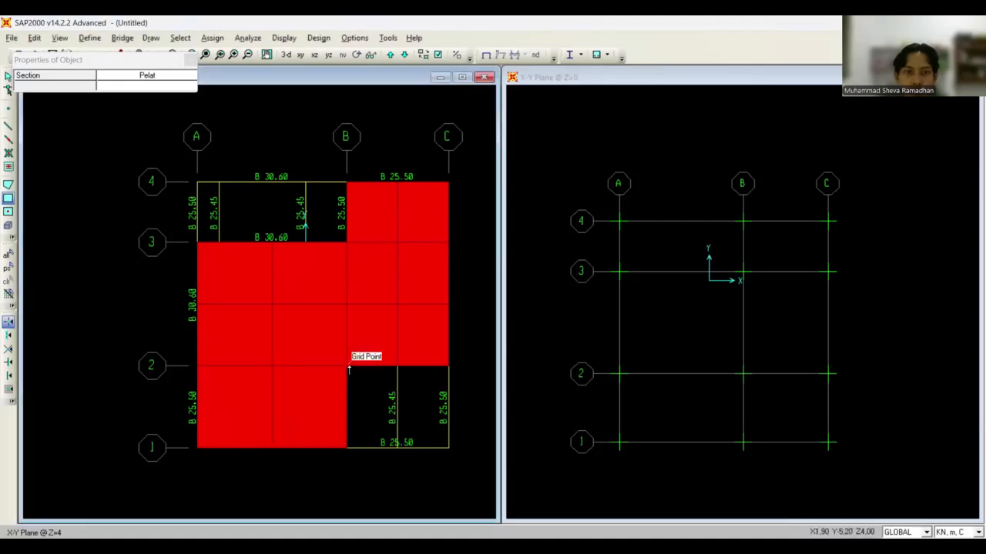
drag(349, 369, 397, 447)
drag(397, 367, 445, 450)
Draw Pelat slab areas in the two narrow bays flanking the opening between grids A–B and 3–4, and finish drawing.
drag(197, 183, 219, 243)
drag(306, 183, 347, 242)
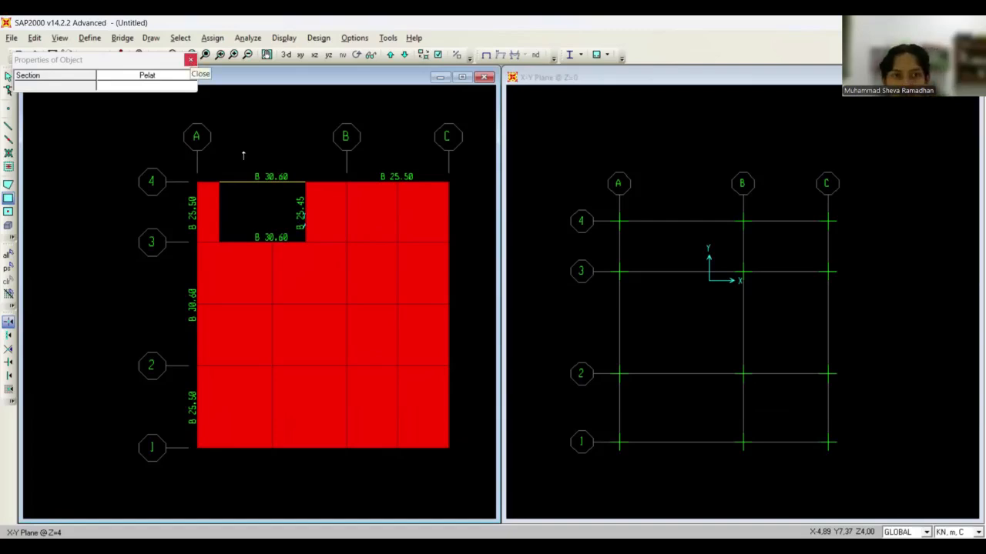
key(Escape)
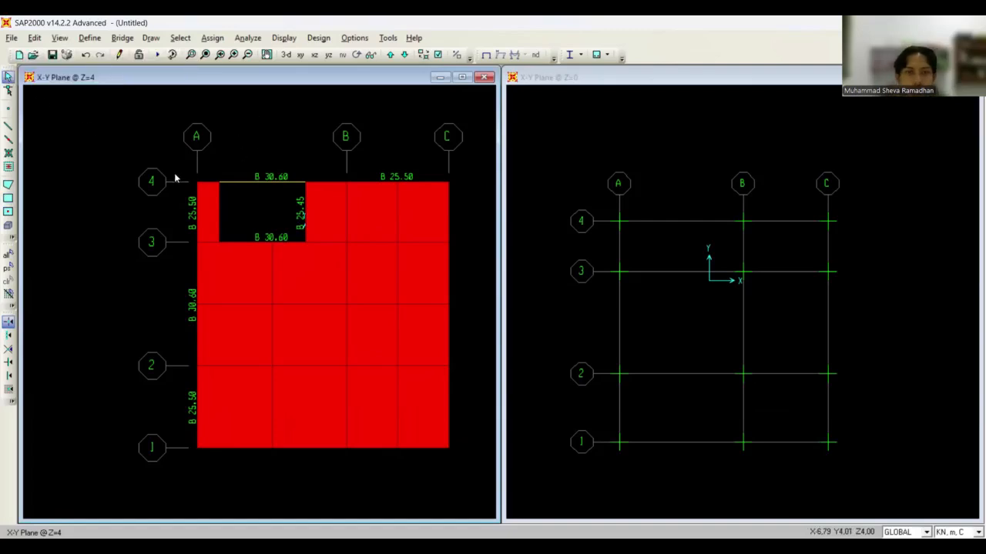
Turn on the shrunken-object display in the Z=4 plan view.
key(alt+Tab)
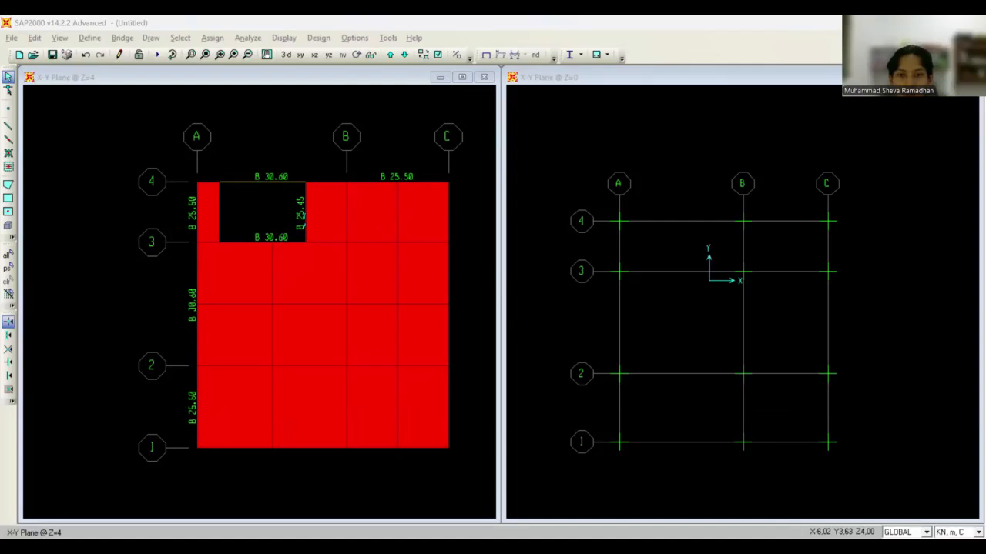
click(270, 260)
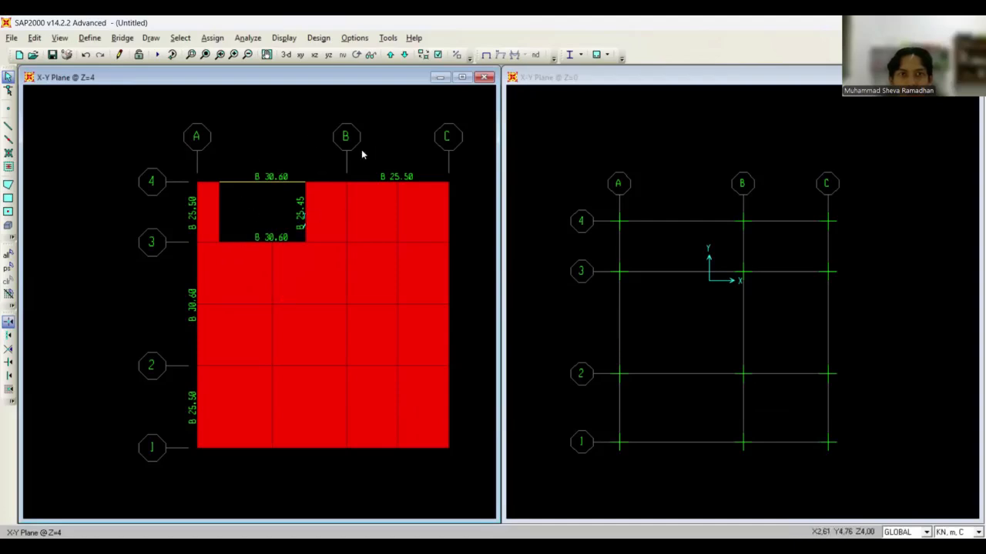
click(423, 56)
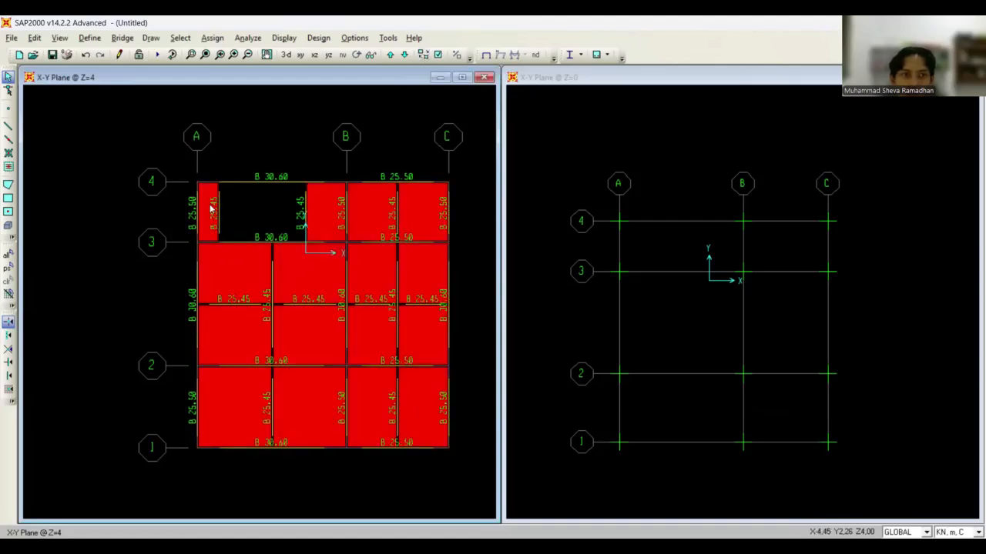
Check the Z=4 slab panels bay by bay by selecting them individually, and clear the selection.
click(214, 205)
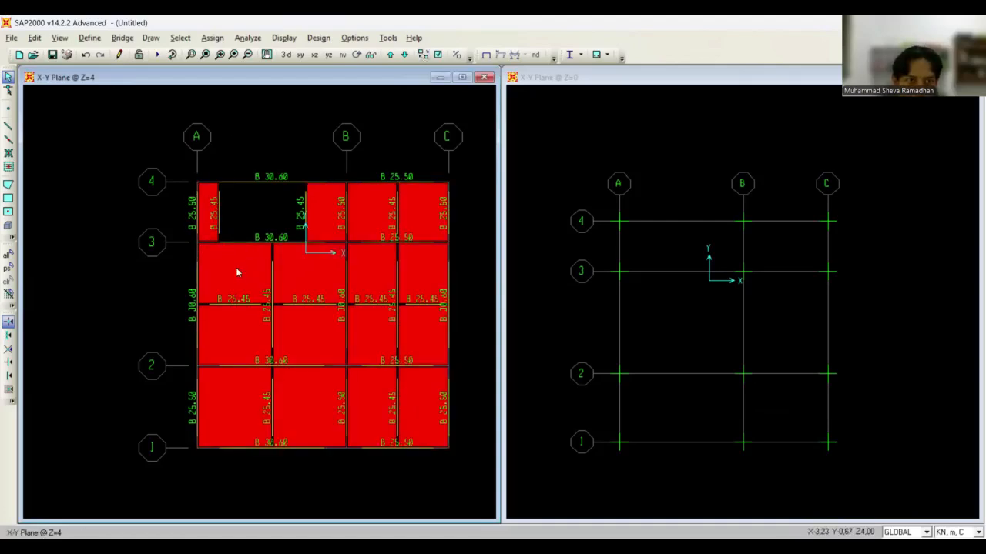
click(270, 343)
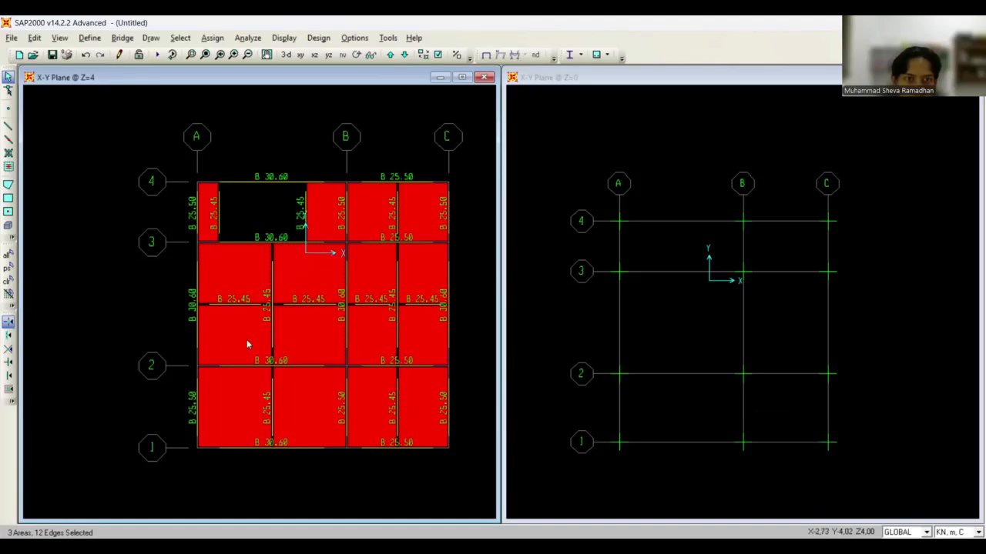
click(246, 410)
click(295, 412)
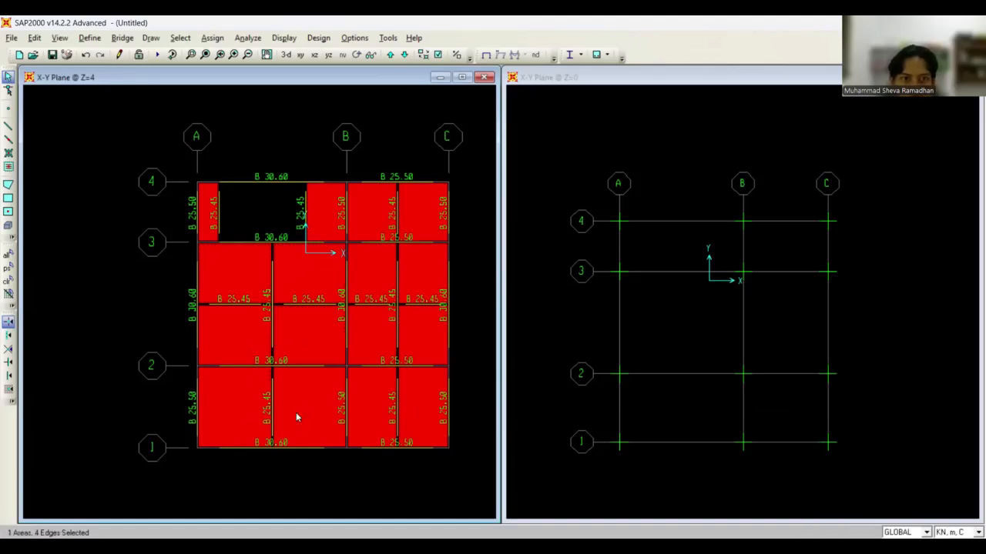
click(368, 410)
click(420, 408)
click(430, 329)
click(373, 331)
click(377, 276)
click(425, 271)
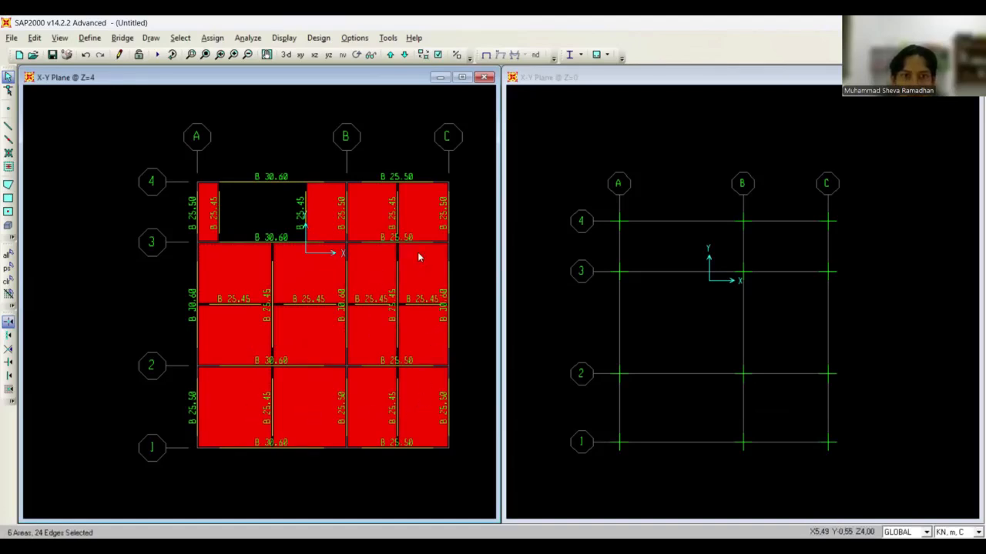
click(425, 216)
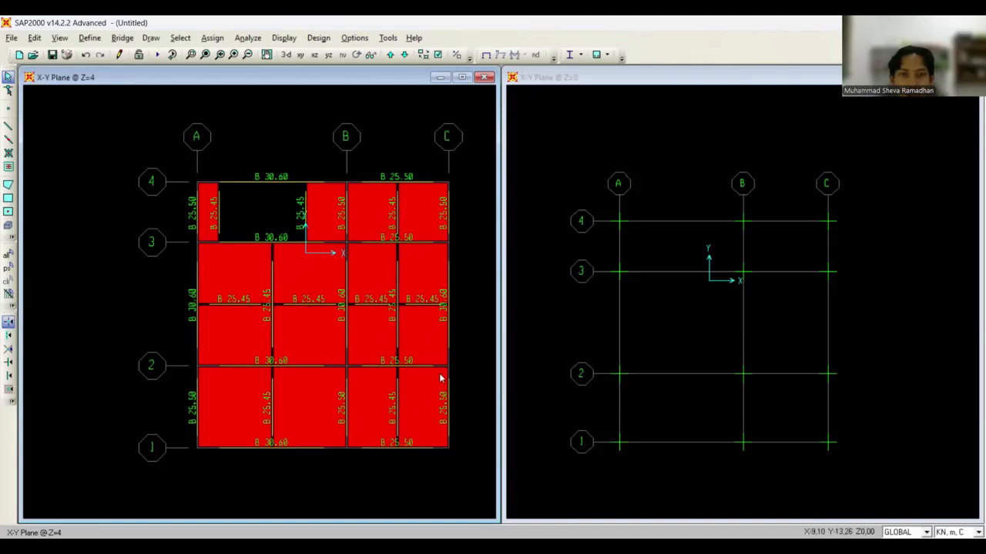
key(alt+Tab)
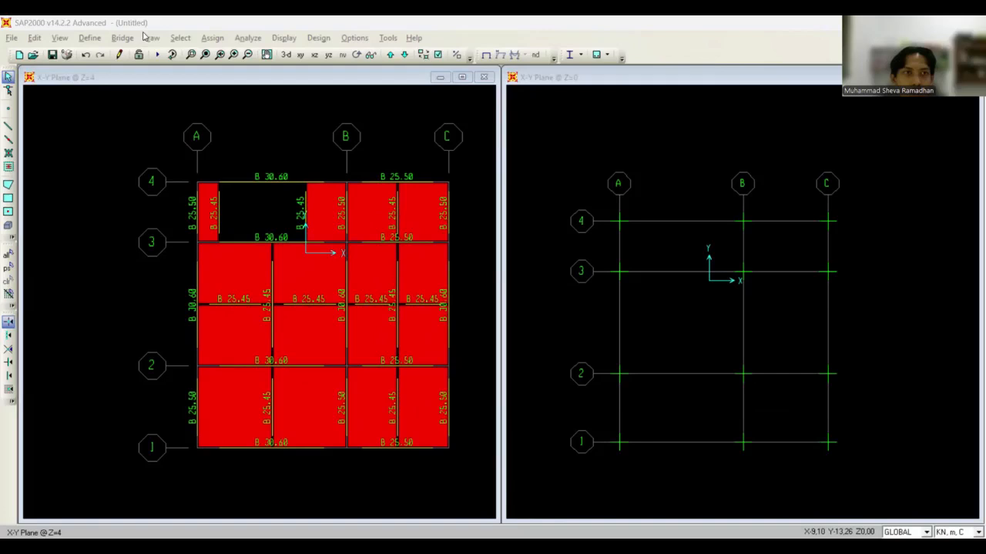
Examine the Divide Areas options for the slab panel beside grid B just below grid 3, and leave without dividing it.
click(36, 37)
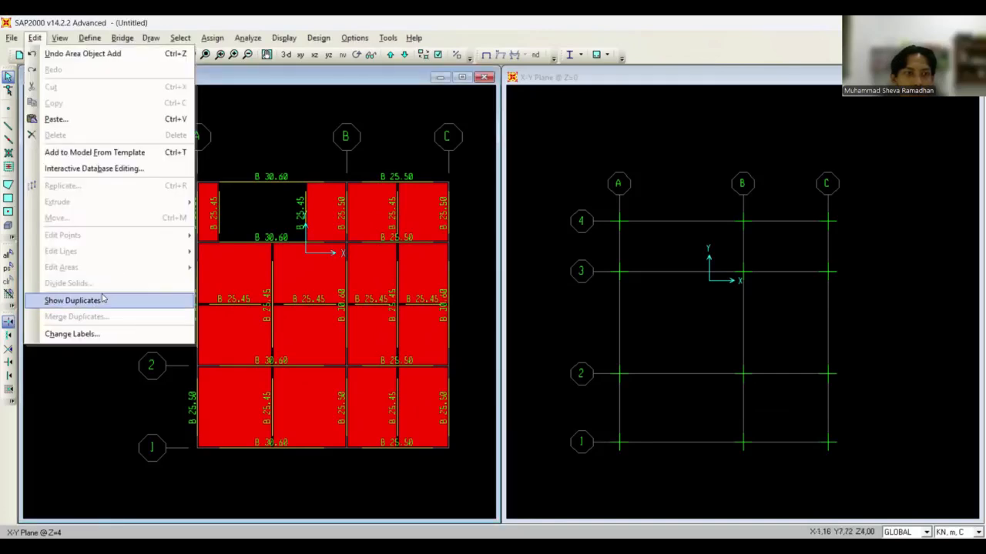
click(298, 275)
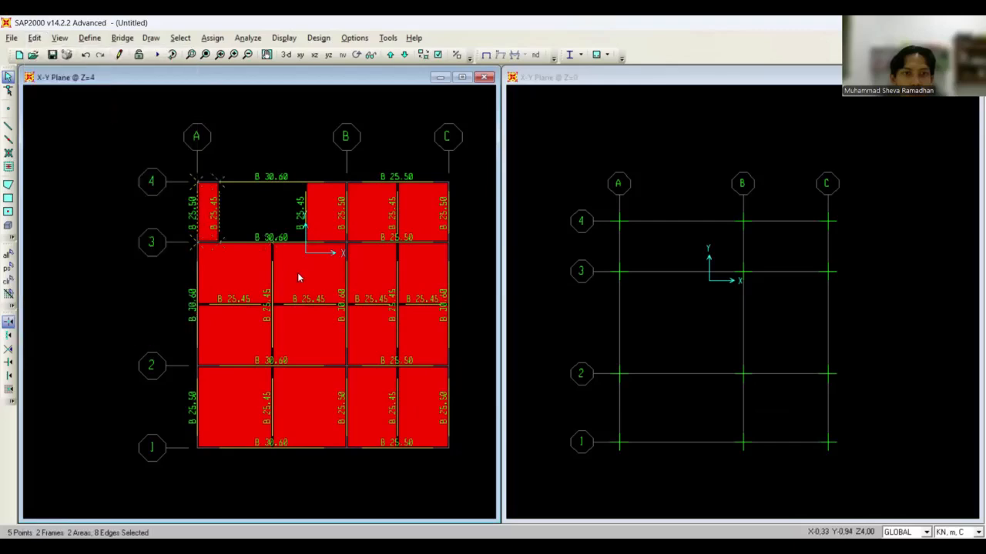
click(299, 274)
click(307, 275)
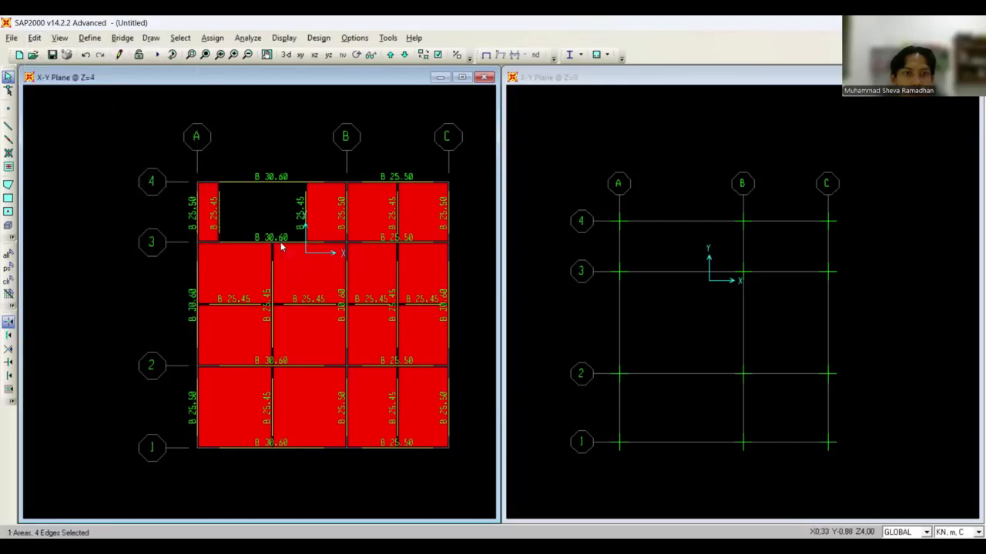
click(35, 38)
mouse_move(96, 268)
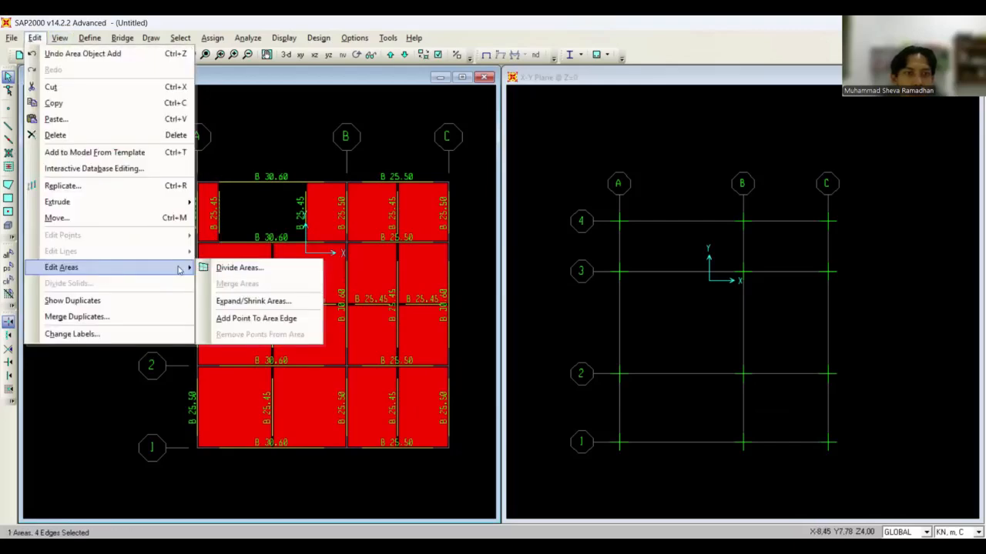
click(239, 267)
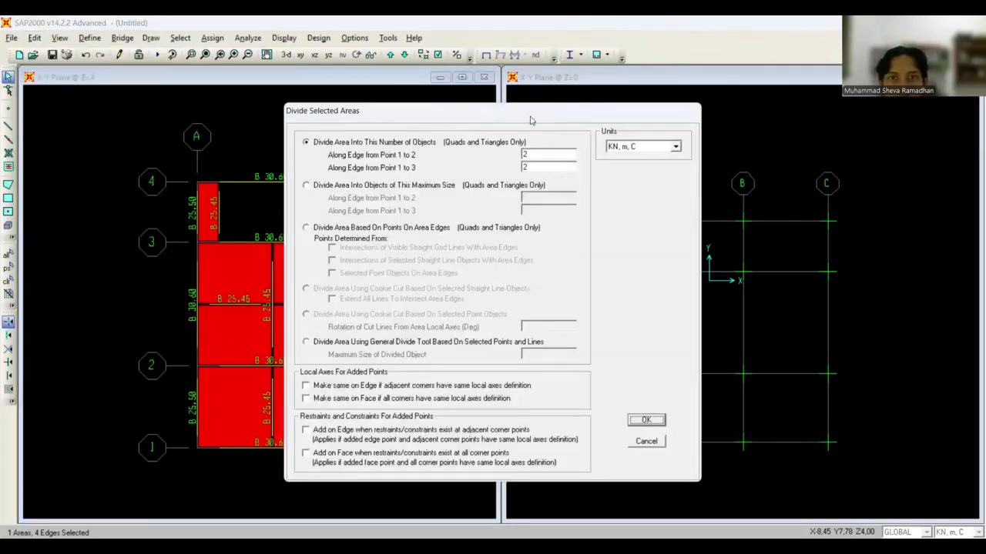
click(651, 442)
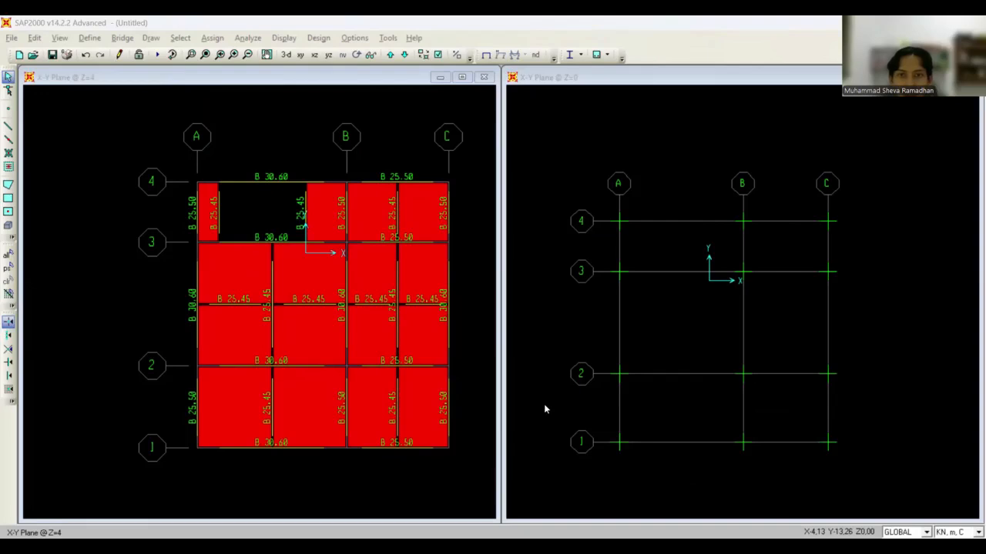
Select the whole Z=4 floor and replicate it linearly with dx 0, dy 0, dz 4 m and number 2.
click(200, 222)
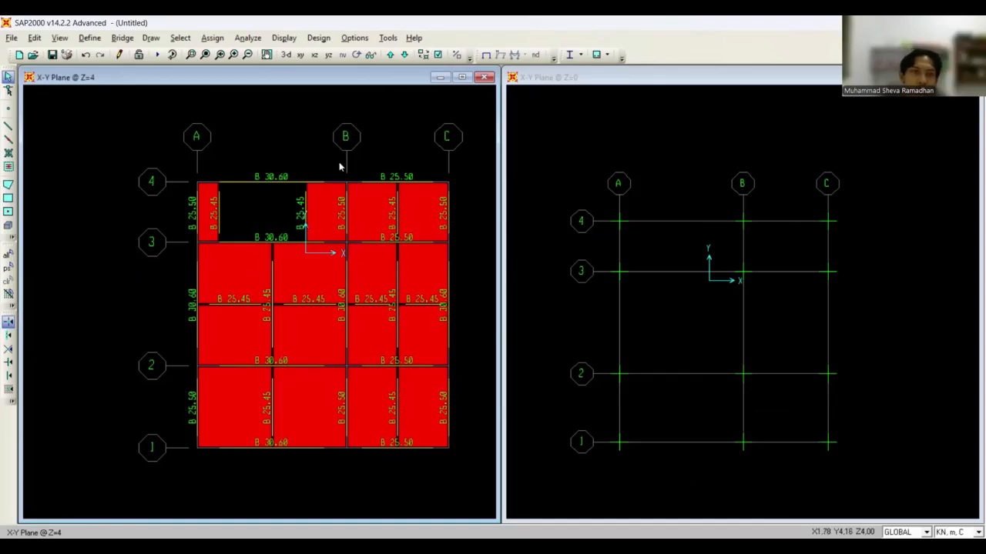
click(206, 188)
drag(176, 167, 466, 466)
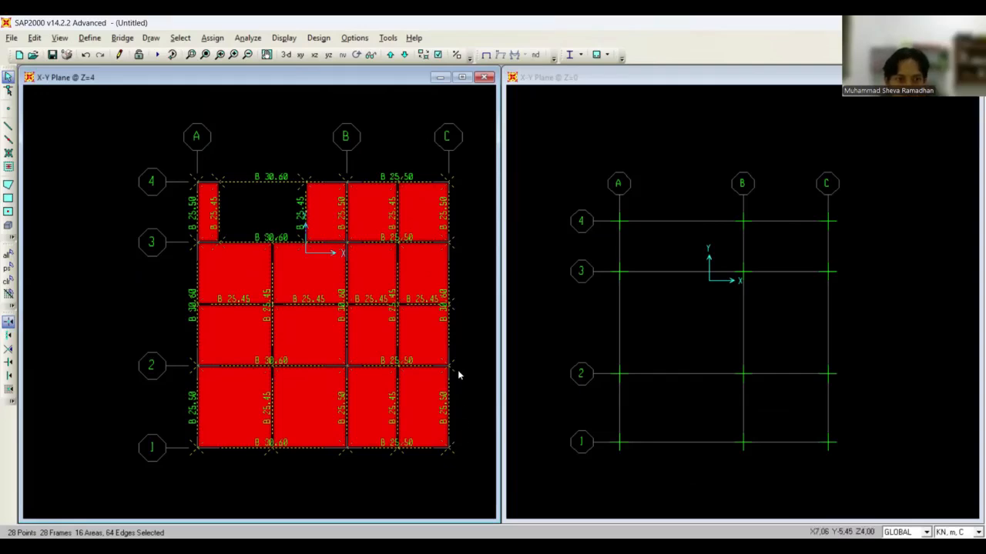
key(ctrl+r)
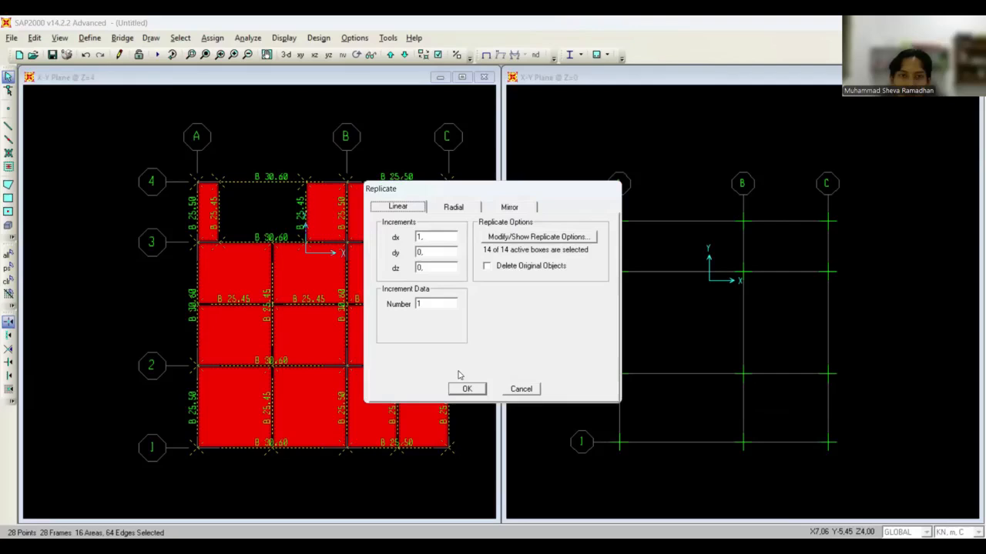
double_click(428, 239)
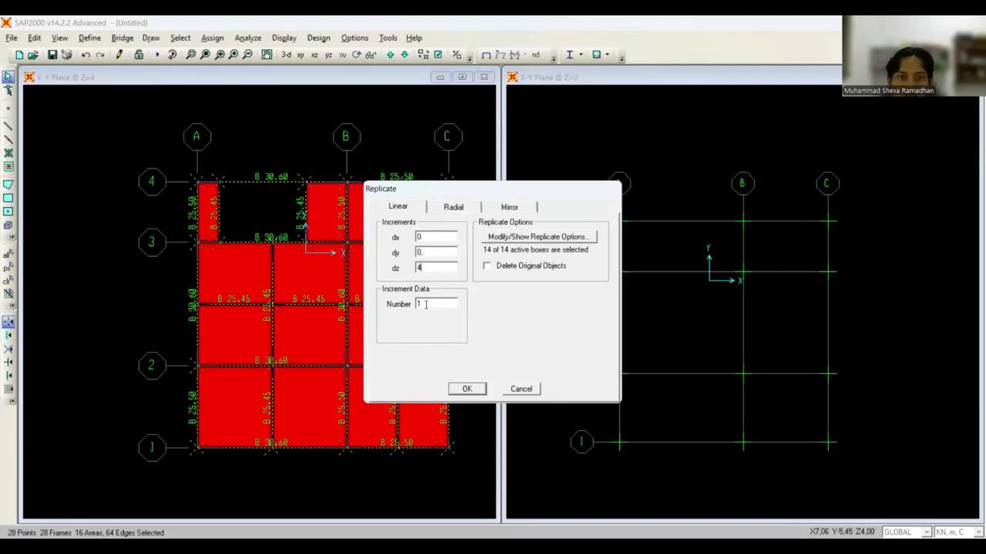
text(2)
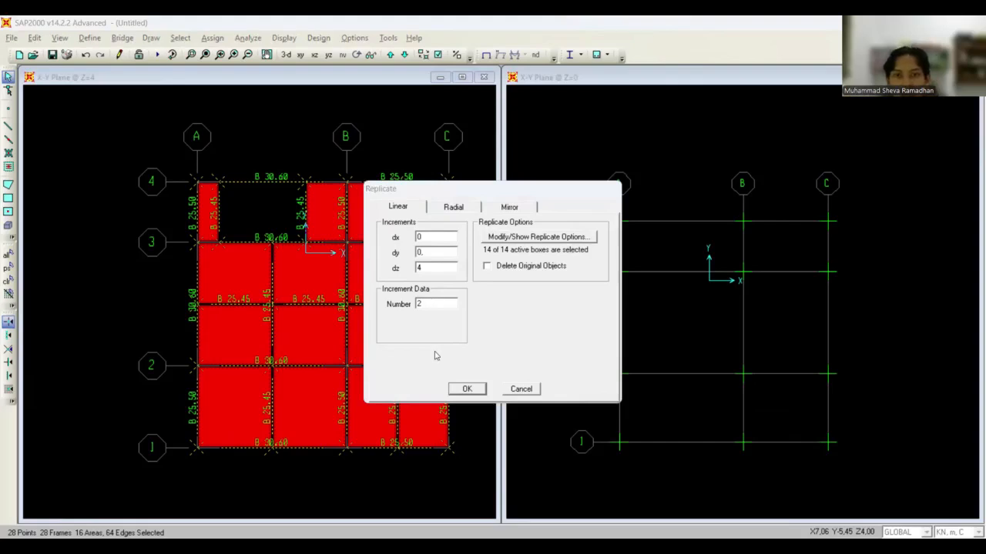
click(474, 389)
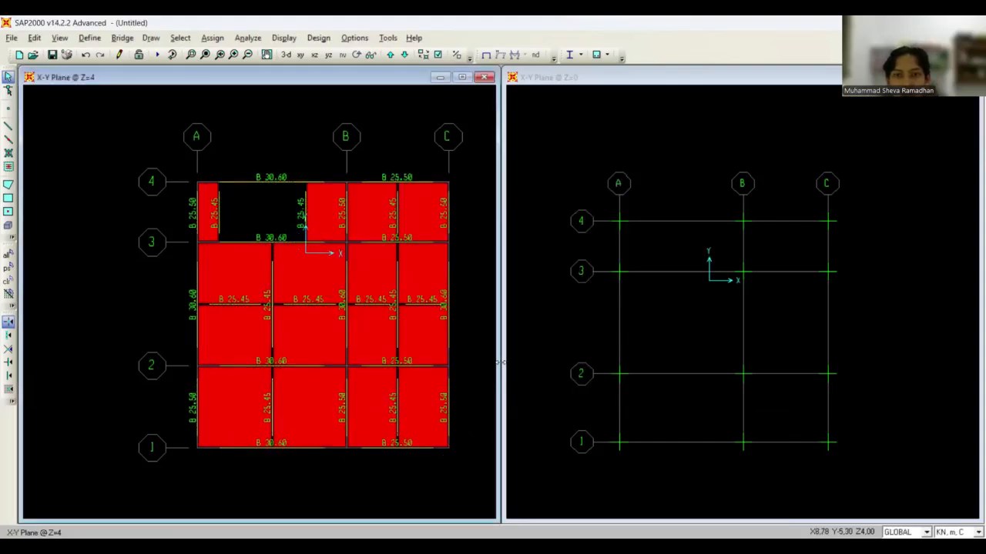
Show the 3-D view in the second window with frame section names and filled objects displayed.
click(286, 55)
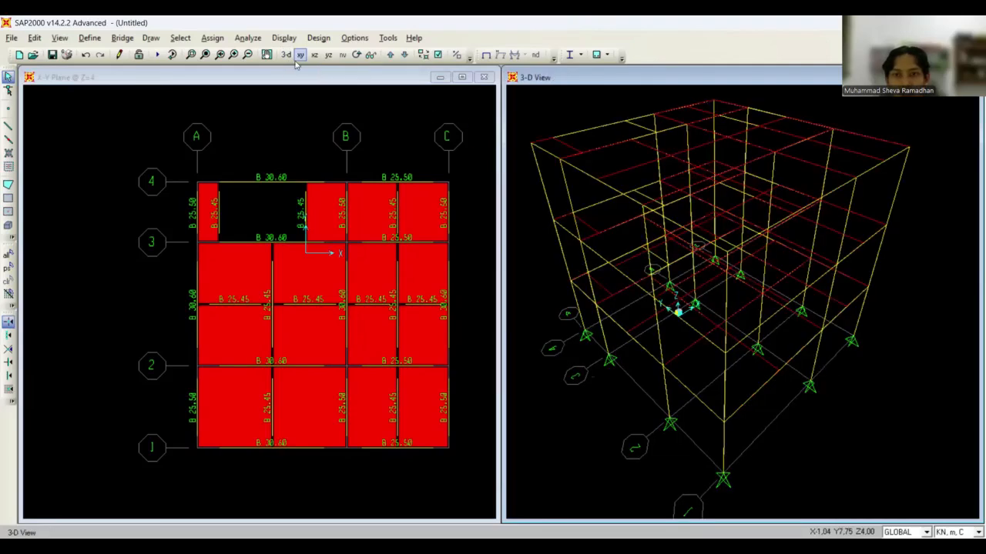
click(437, 55)
click(374, 224)
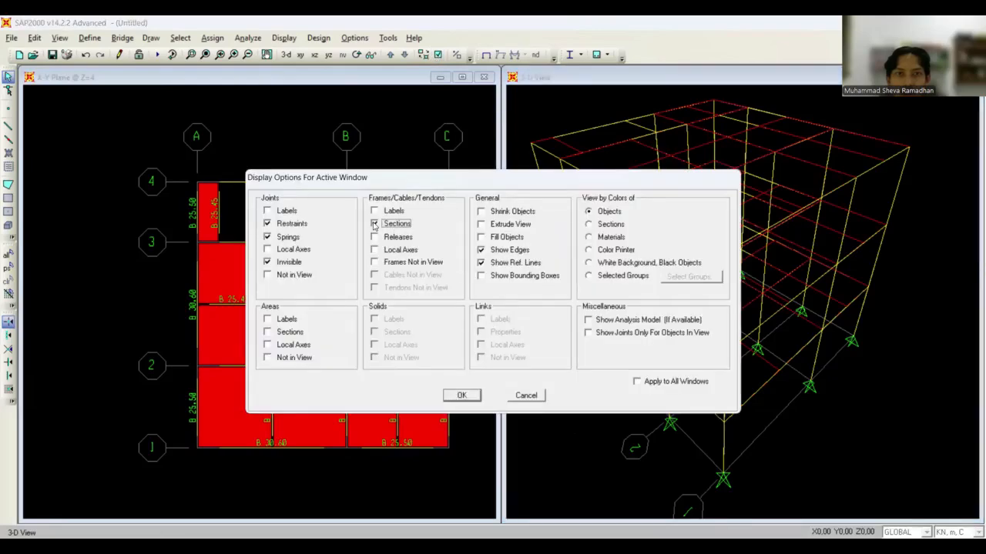
click(502, 237)
click(462, 396)
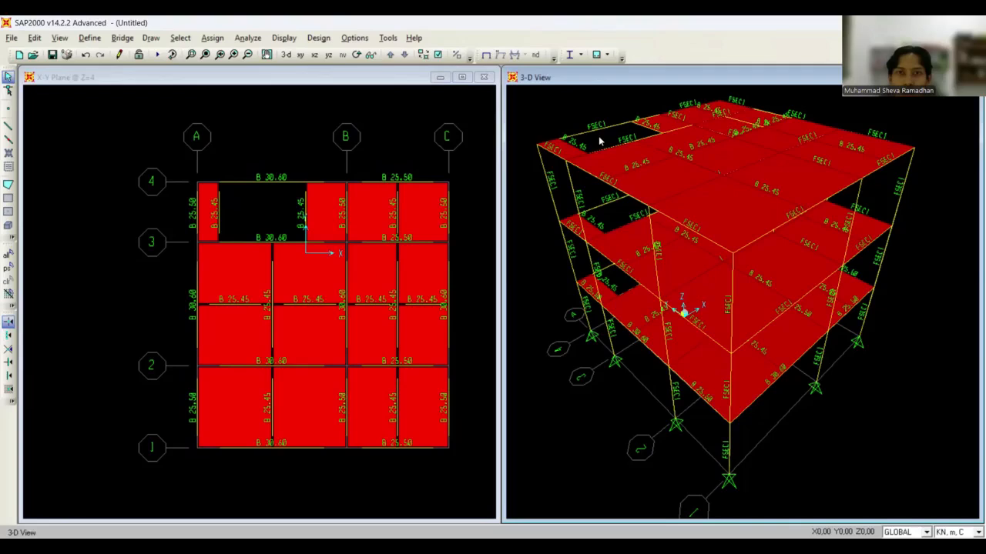
Delete the two B 25.45 beams bordering the opening between grids A–B and 3–4 in the Z=12 plan.
click(281, 136)
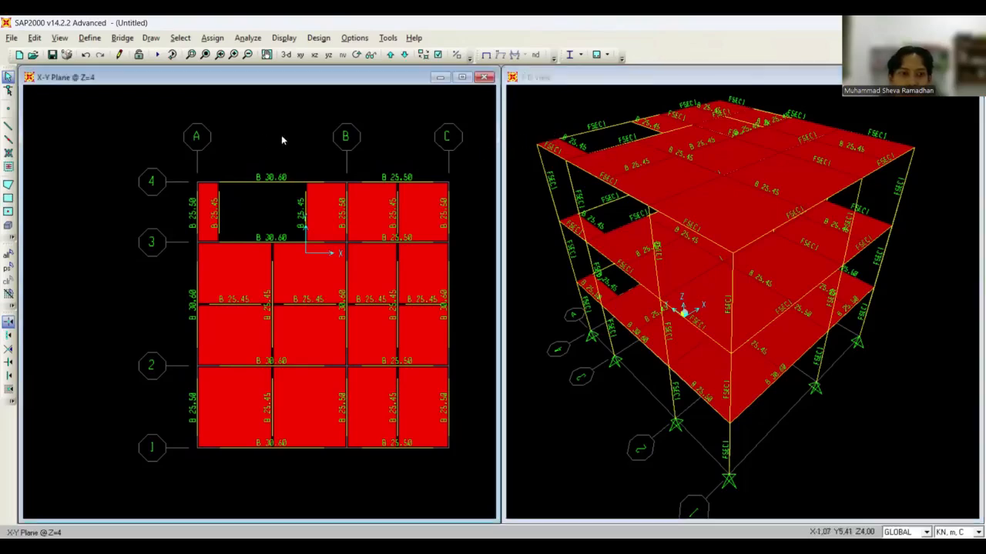
click(389, 58)
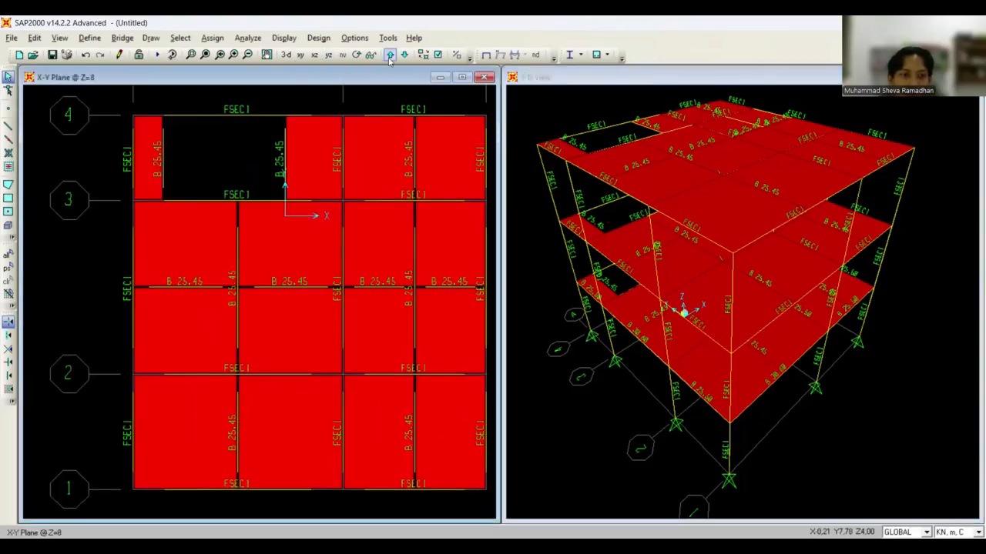
click(300, 55)
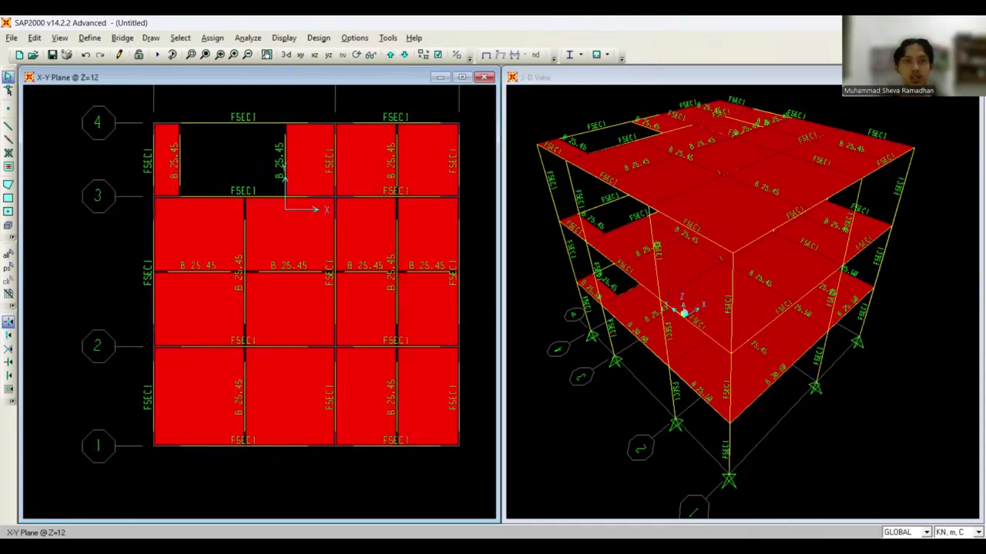
middle_drag(280, 116, 264, 169)
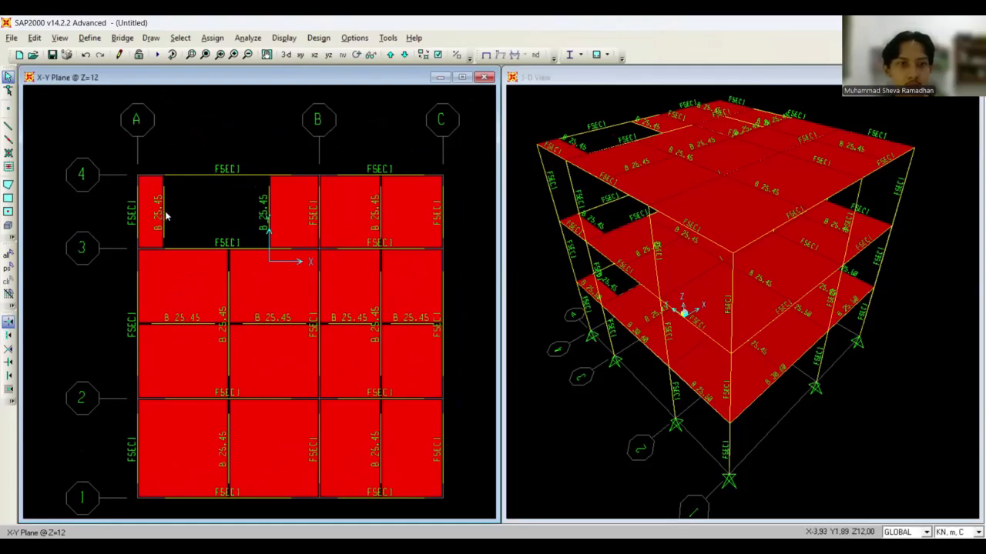
click(164, 216)
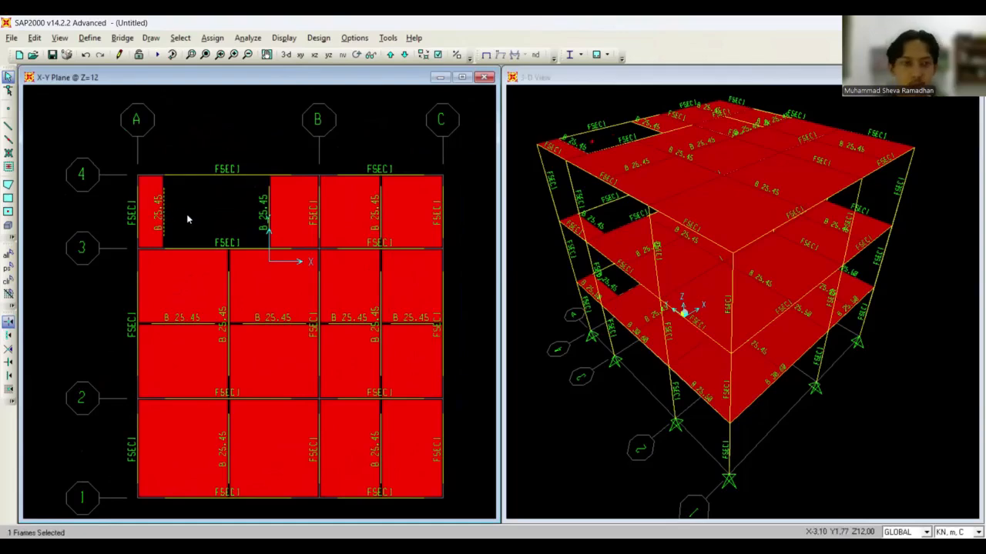
key(Delete)
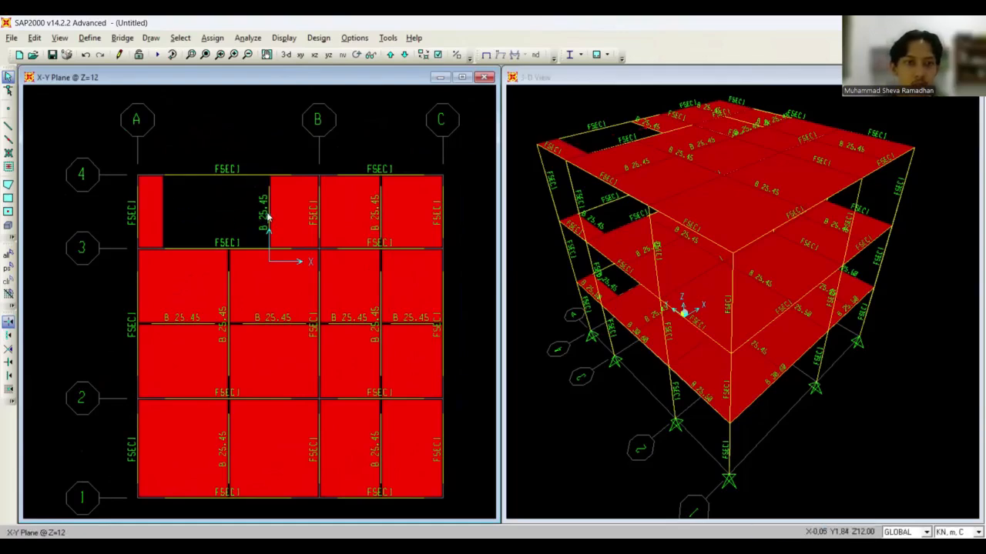
click(267, 217)
key(Delete)
Delete the two narrow slab panels flanking the opening between grids A–B and 3–4 at Z=12.
click(280, 213)
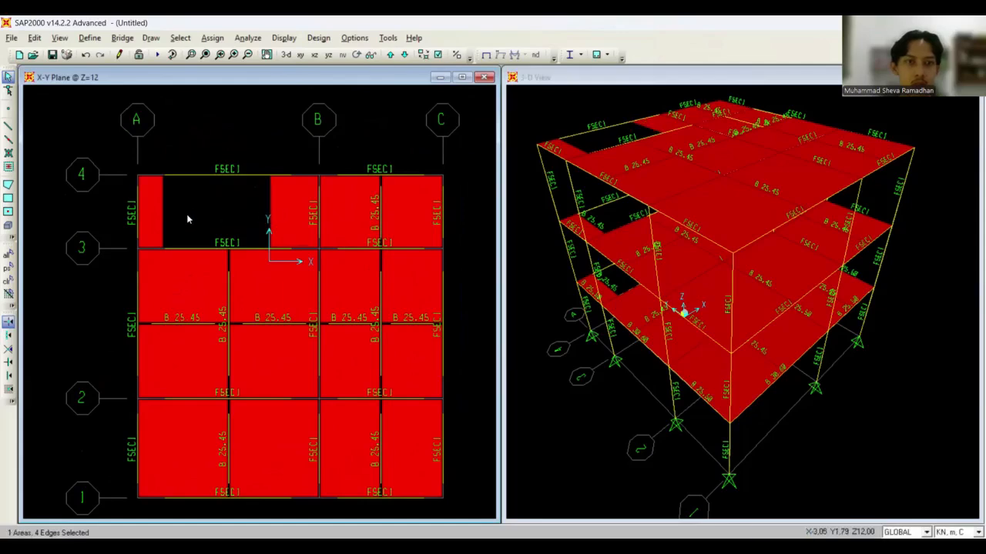
key(Delete)
click(156, 220)
key(Delete)
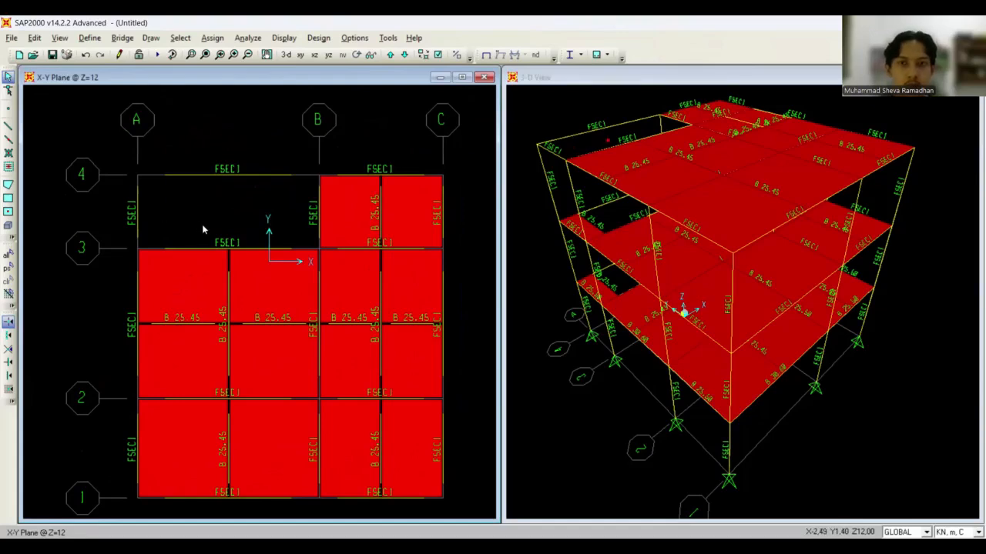
Undo the beam and slab deletions around the Z=12 opening.
key(ctrl+z)
key(ctrl+z)
key(ctrl+z)
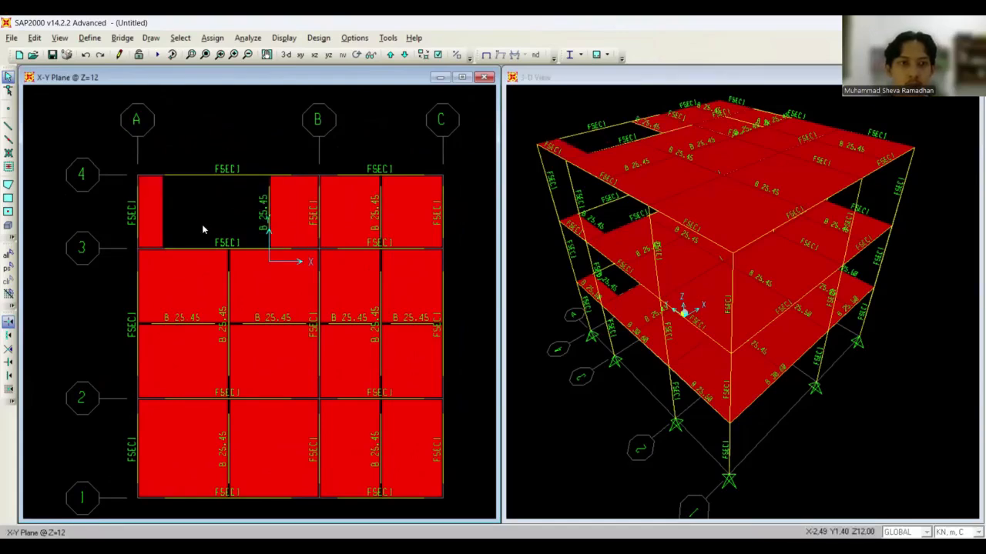
key(ctrl+z)
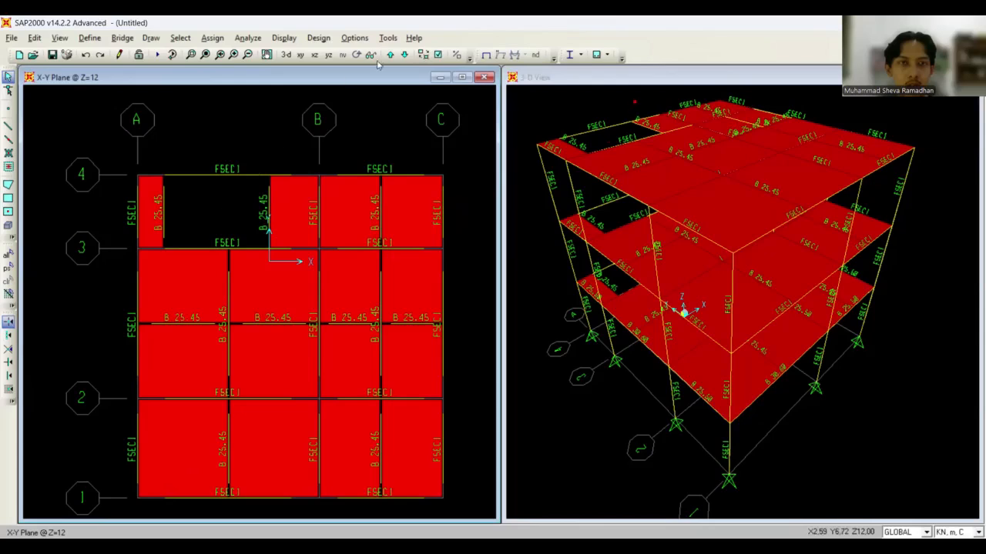
Return to the Z=4 plan, select the entire floor, and try replicating it again with dz 4 m and number 2.
click(404, 56)
click(404, 56)
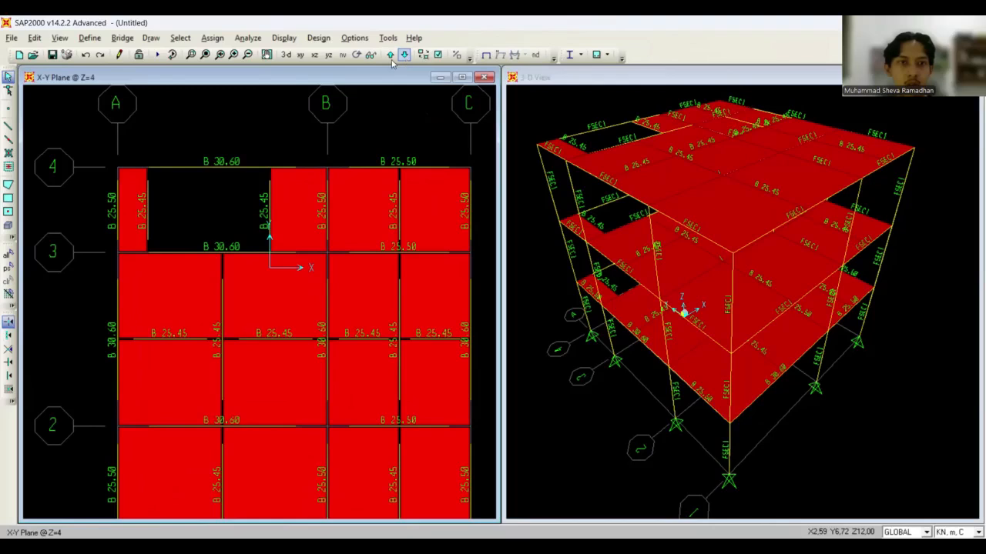
click(391, 54)
click(404, 55)
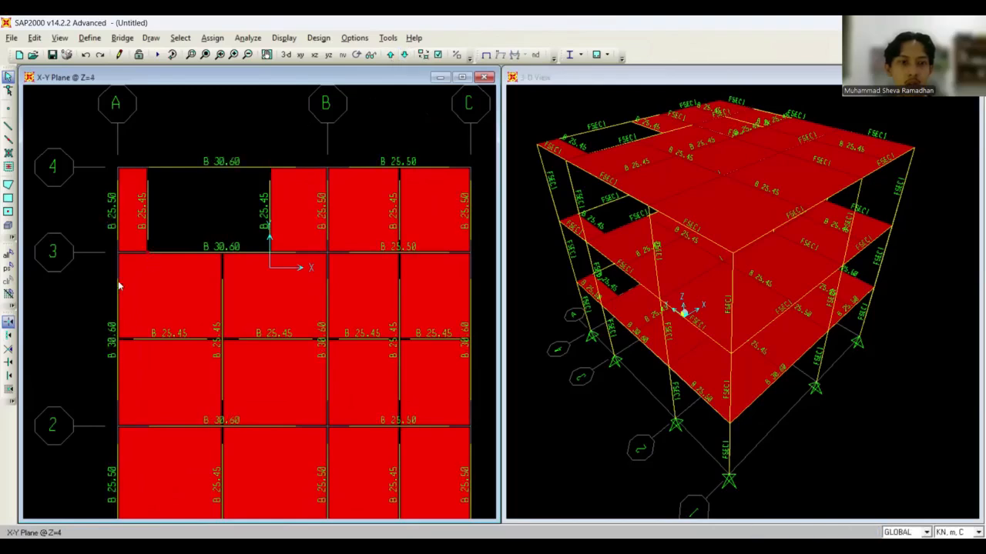
scroll(119, 286, down, 3)
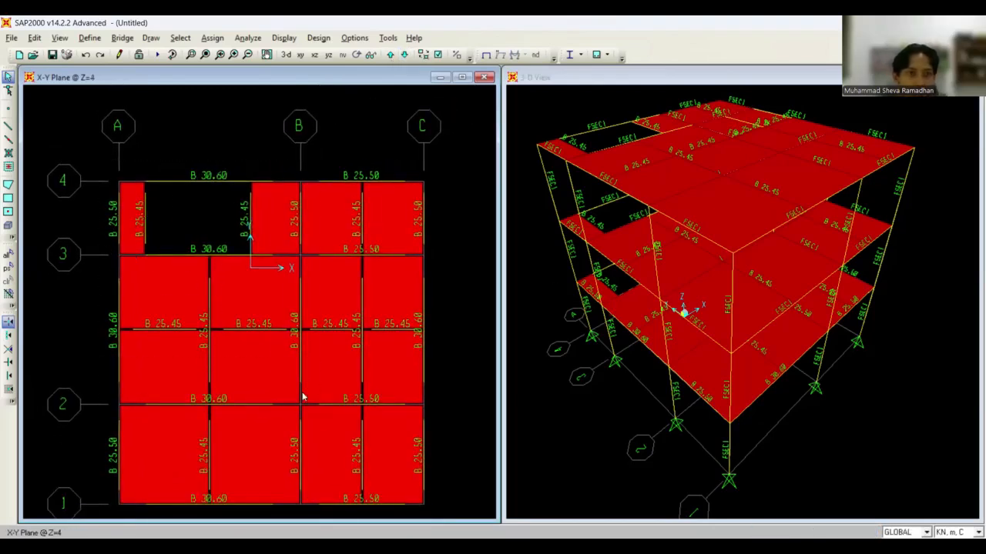
drag(95, 157, 432, 501)
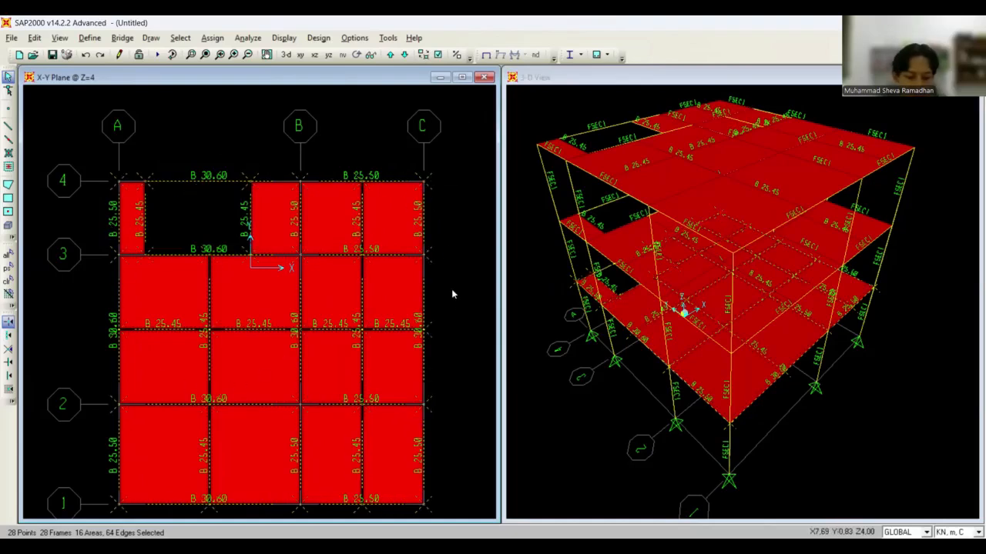
key(ctrl+r)
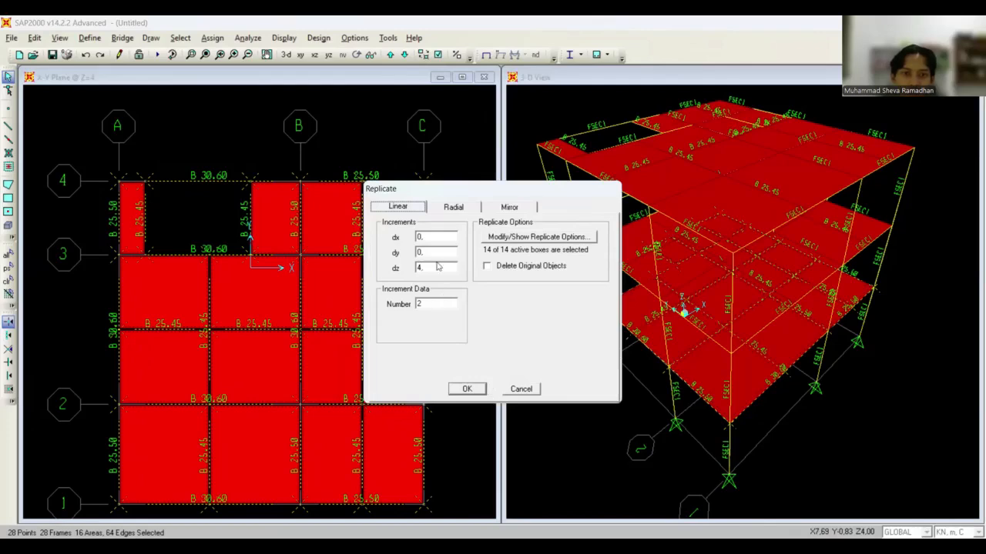
click(467, 389)
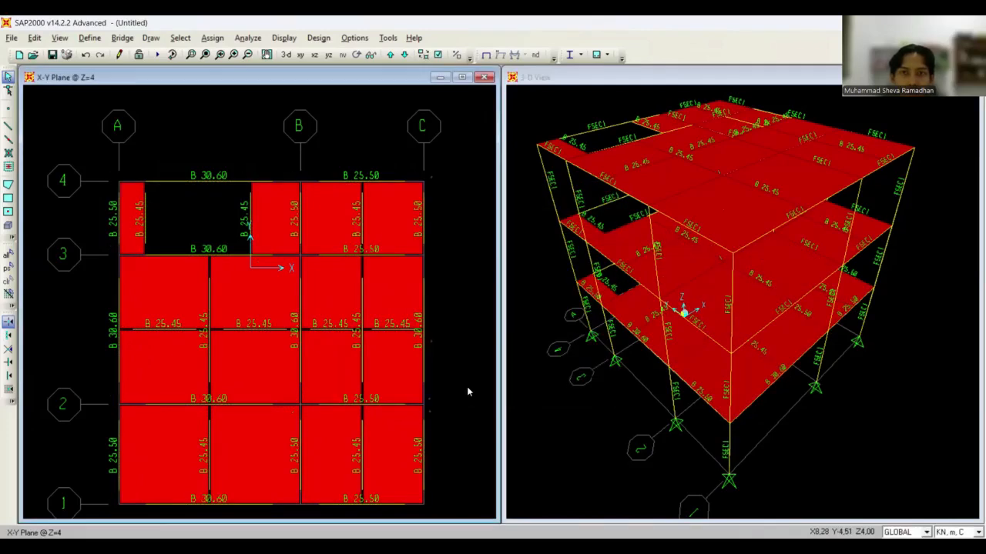
Compare the beam section labels of the Z=8 and Z=4 plans.
click(390, 55)
scroll(339, 267, down, 1)
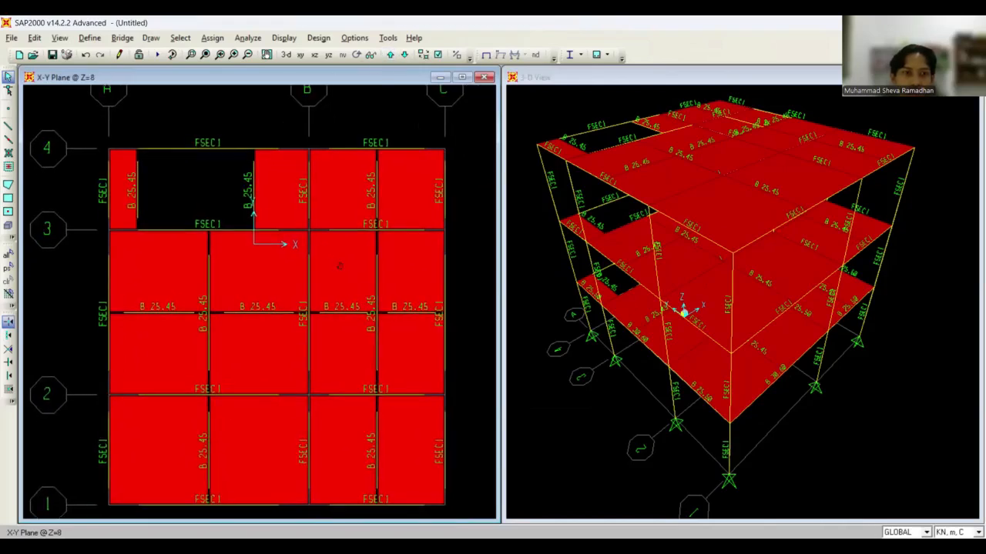
click(405, 55)
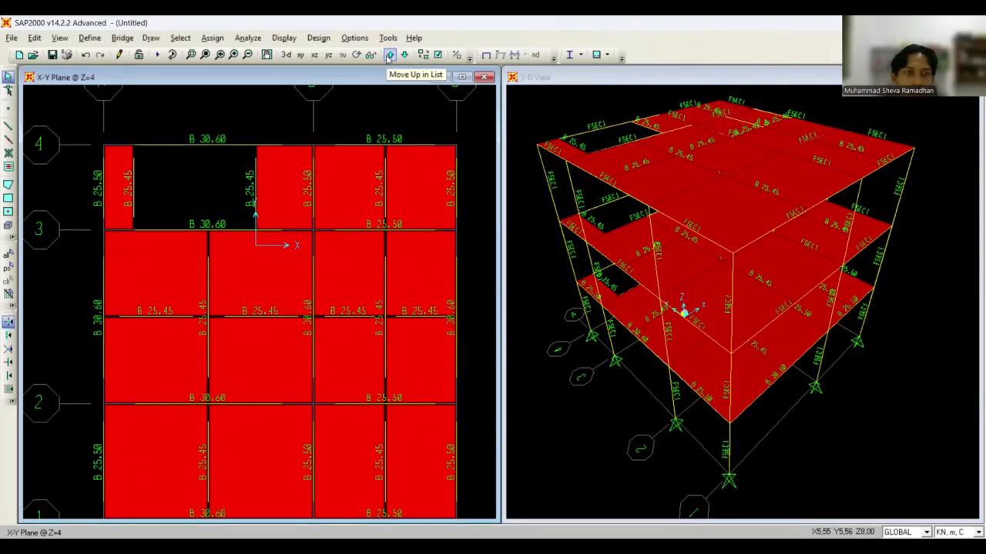
click(390, 54)
Select the three grid A edge beams and the grid 4 beam between A and B in the Z=8 plan.
click(104, 191)
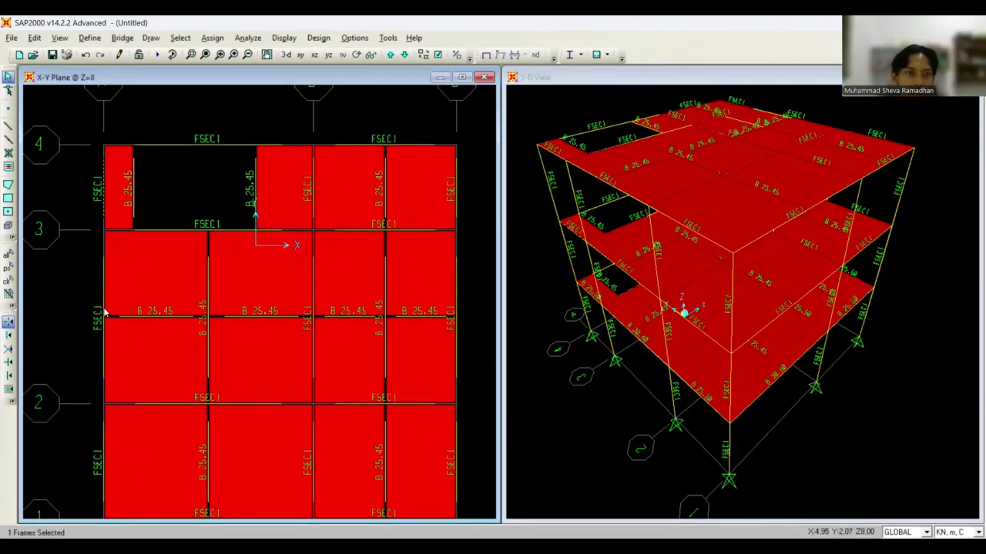
click(104, 350)
scroll(117, 351, down, 1)
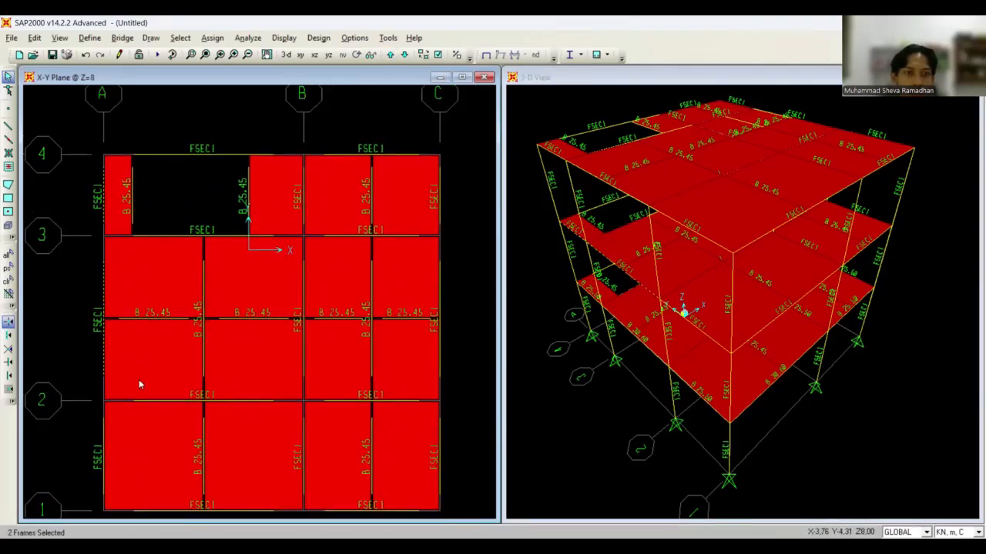
click(105, 452)
click(220, 154)
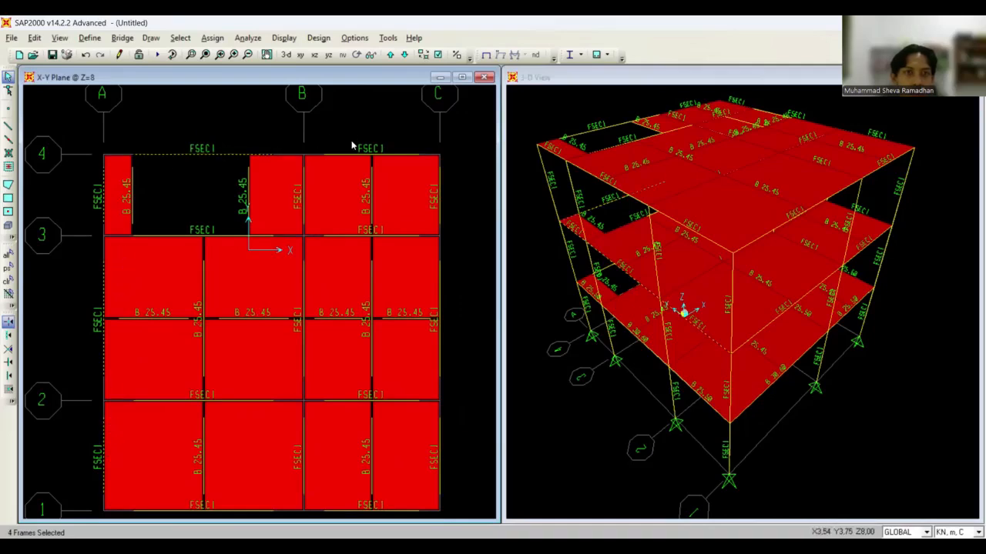
Deselect the grid 4 beam and the middle grid A beam at Z=8, and assign section B 25.50 to the two outer grid A beams.
click(404, 55)
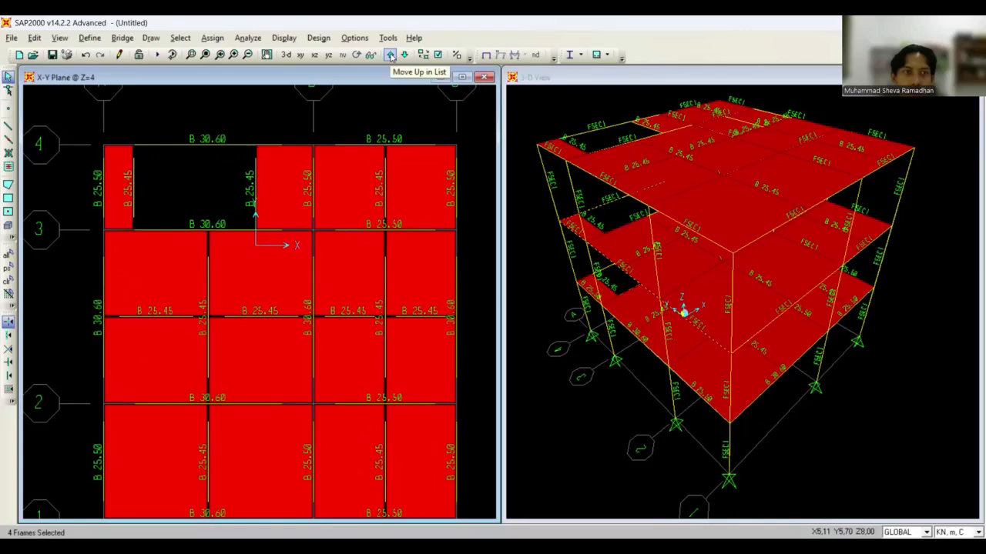
click(390, 56)
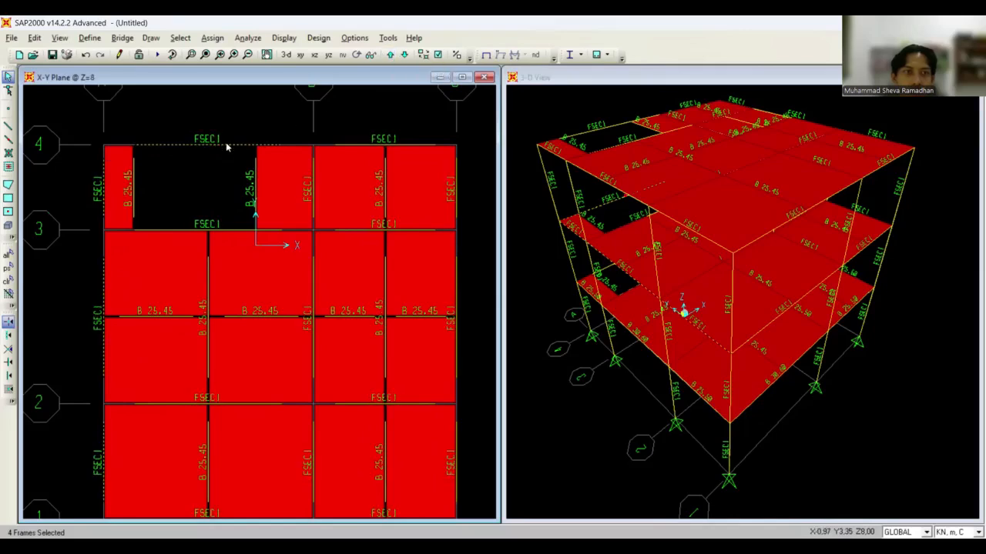
click(103, 300)
click(103, 301)
click(405, 56)
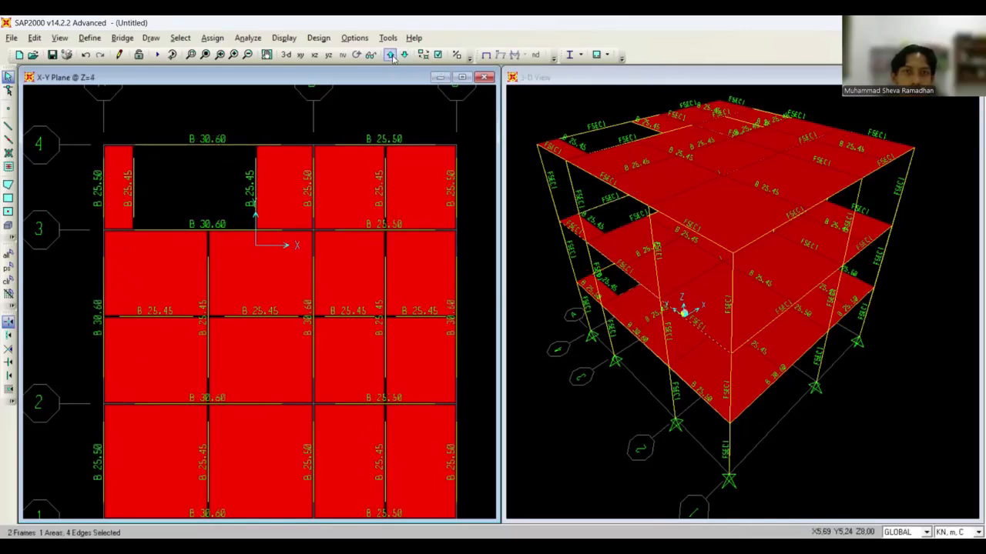
click(390, 55)
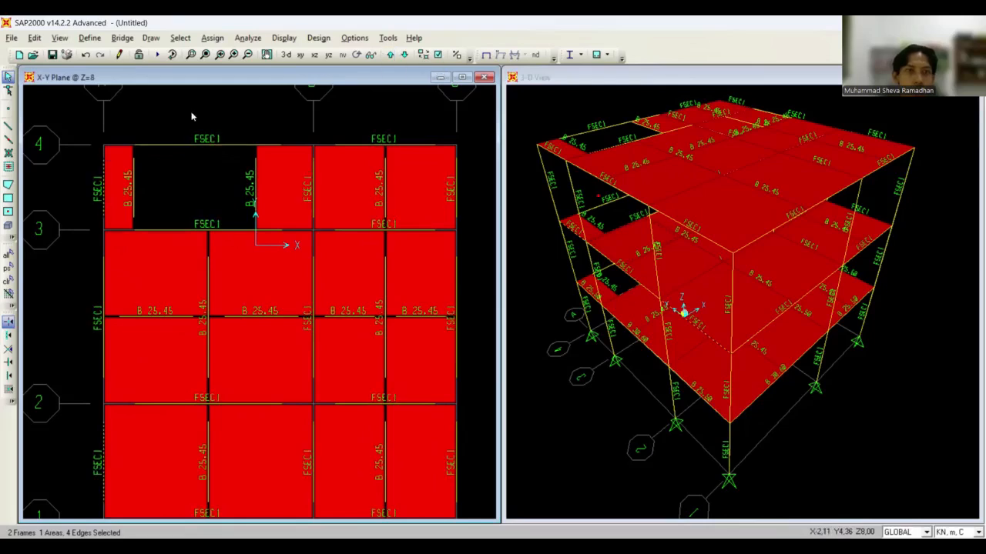
click(212, 38)
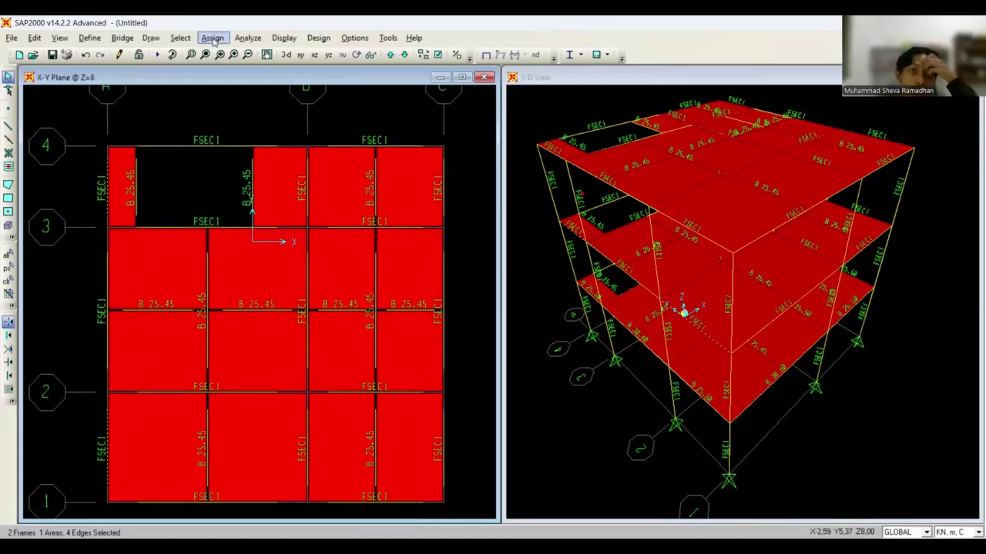
mouse_move(228, 70)
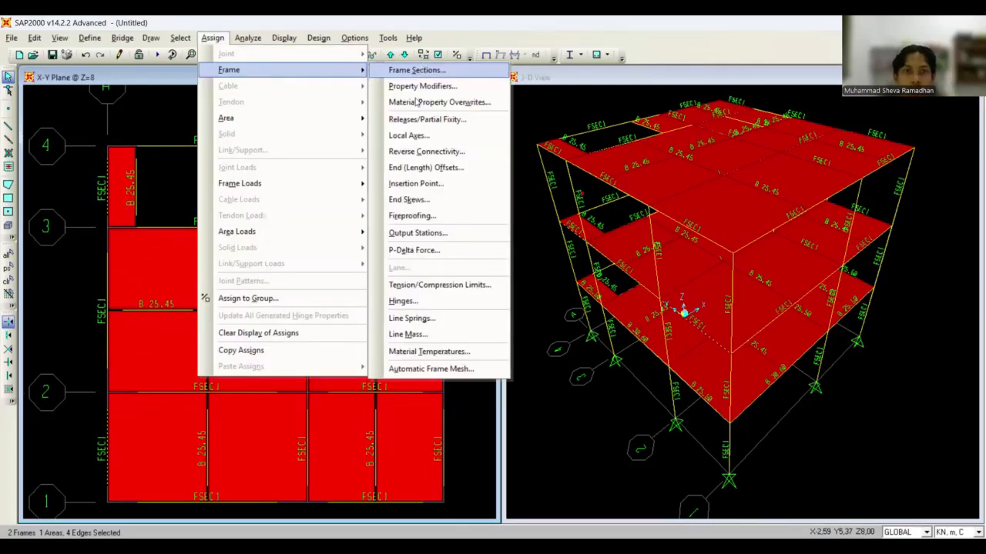
click(421, 70)
click(382, 224)
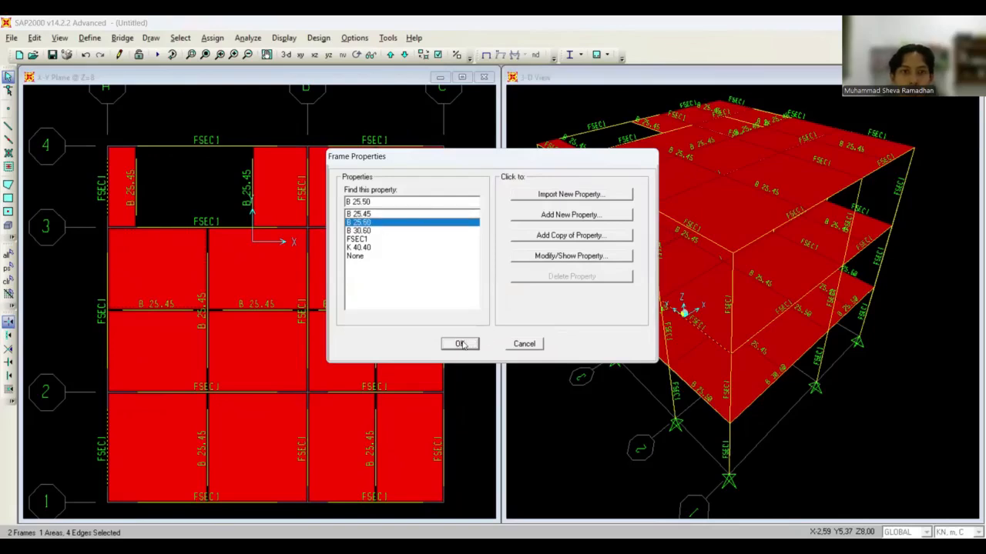
click(462, 344)
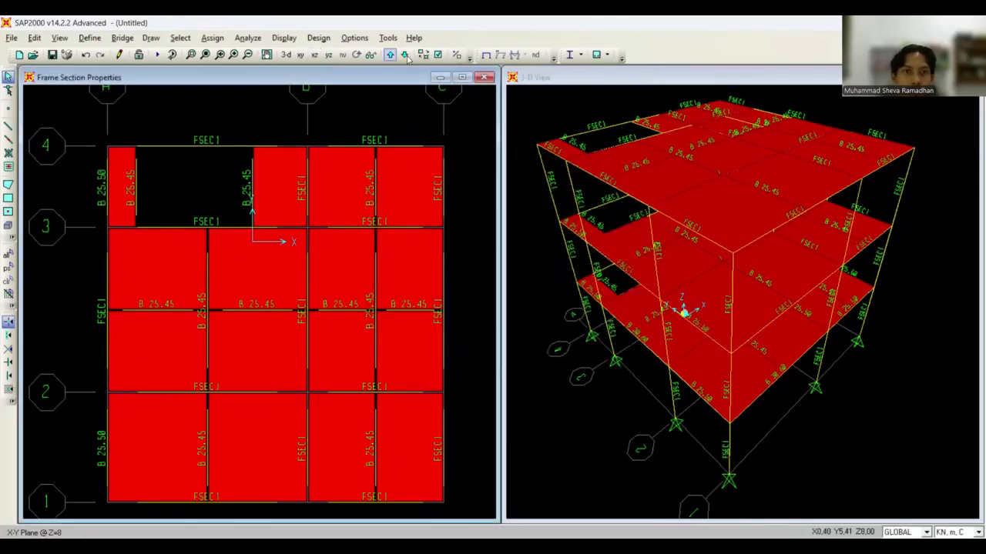
Assign section B 25.50 to the four beams between grids B and C on grids 1, 2, 3 and 4 at Z=8.
click(390, 54)
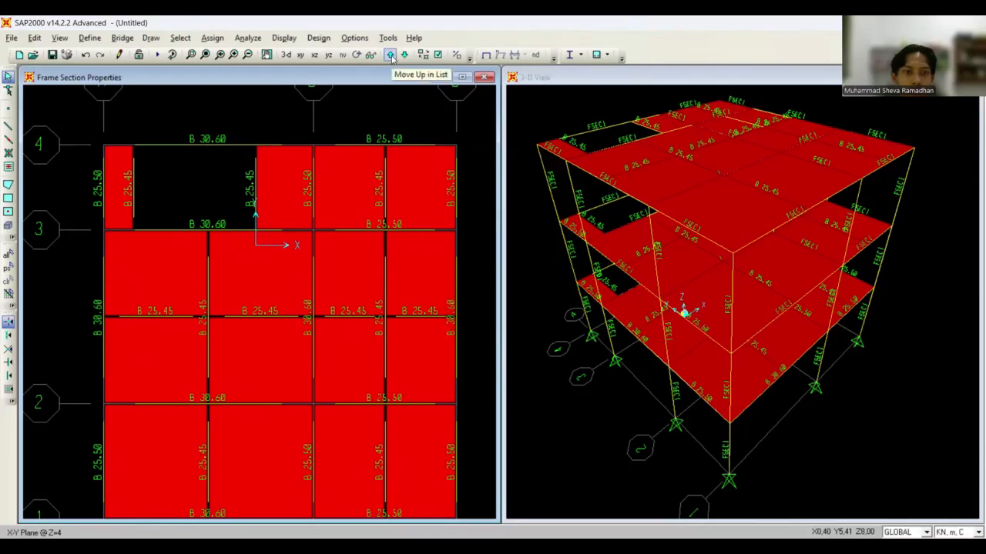
click(391, 54)
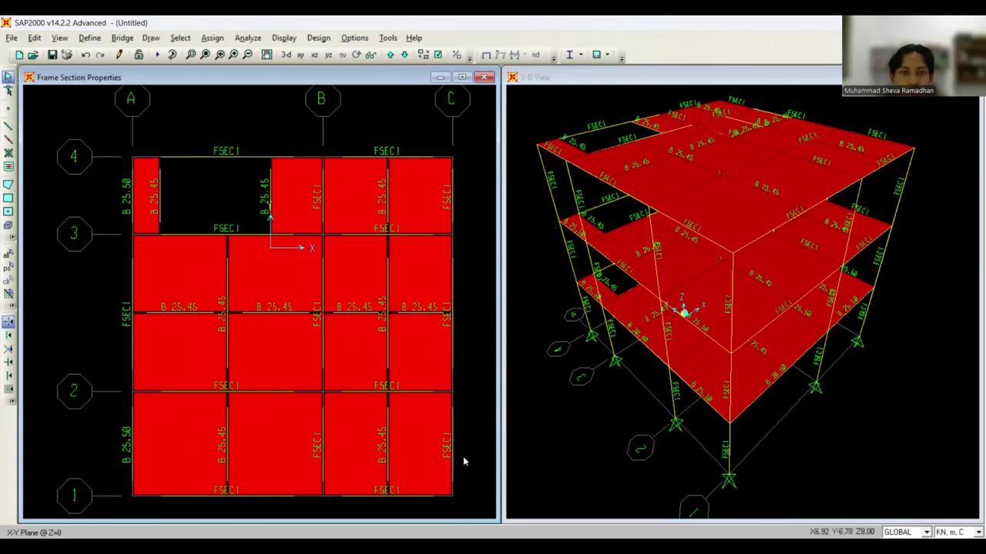
click(411, 365)
click(408, 154)
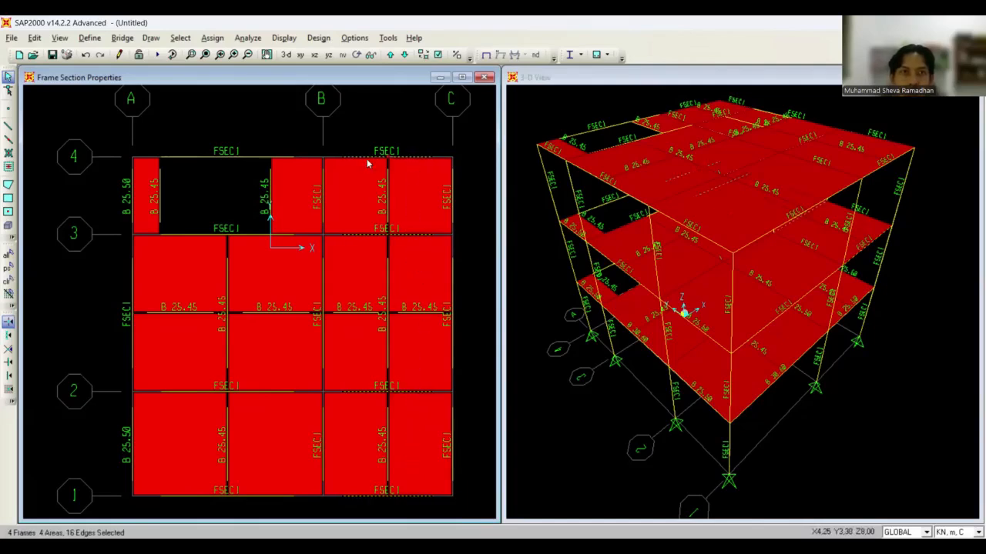
click(212, 37)
mouse_move(231, 69)
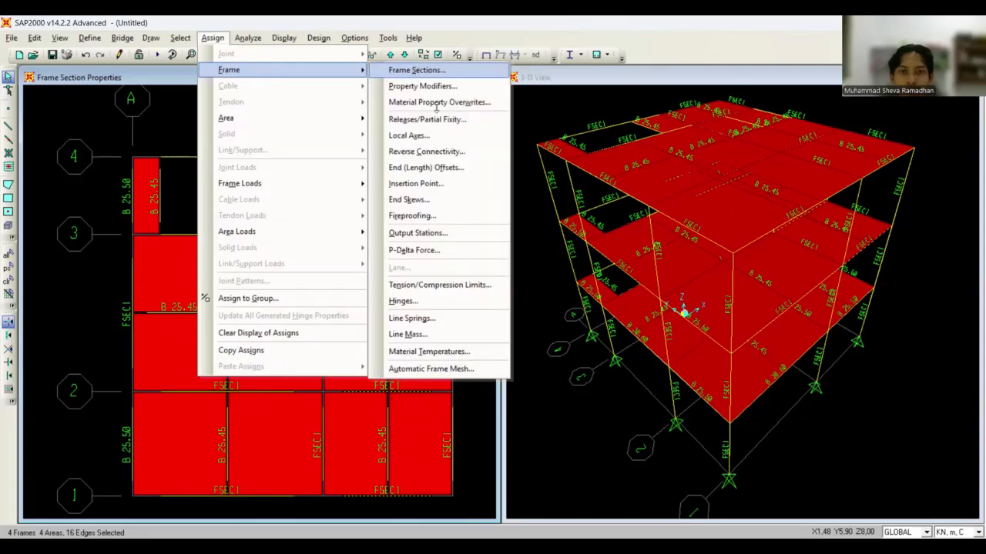
click(415, 70)
click(459, 344)
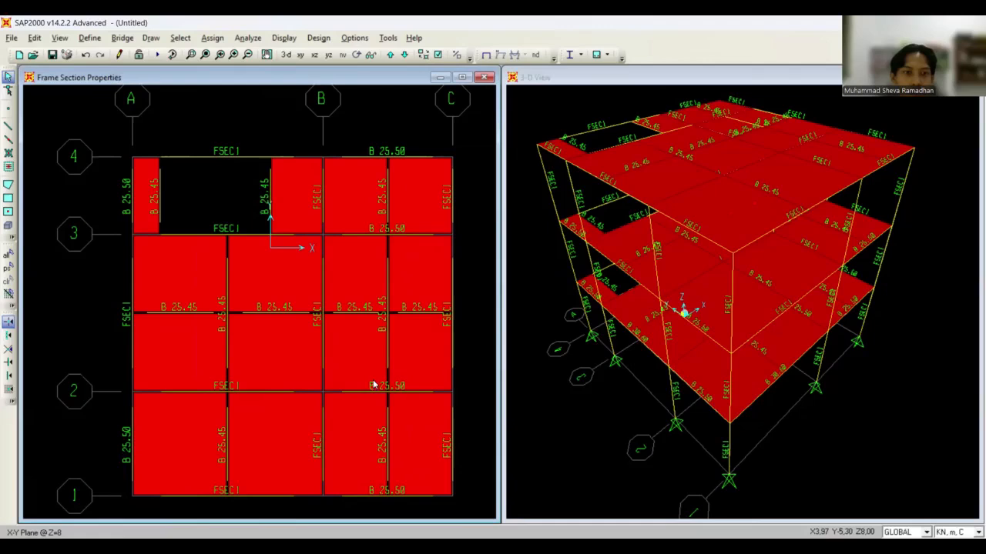
Assign section B 25.50 to the three beams spanning grids 1 to 2, from grid B to grid C, in the Z=8 plan.
click(390, 55)
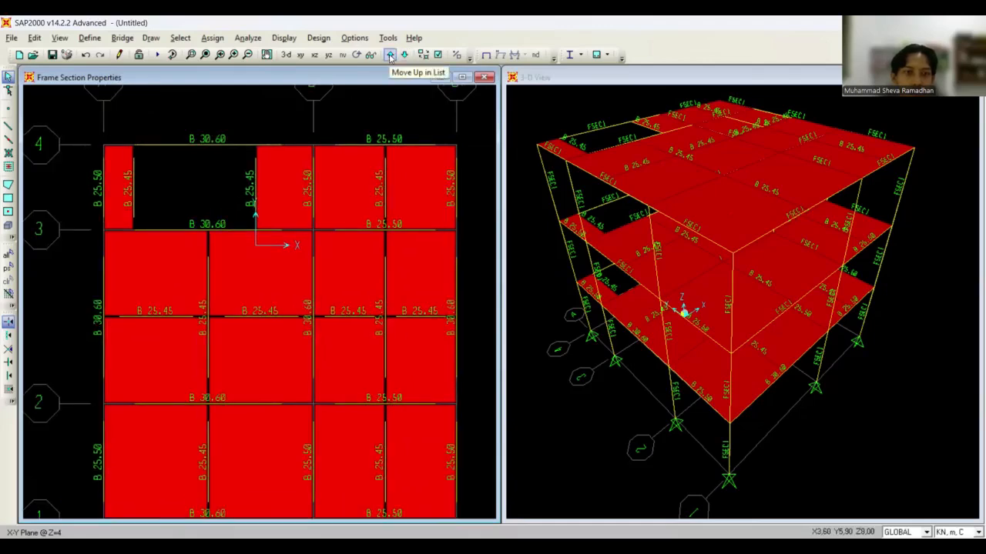
click(390, 56)
scroll(224, 347, down, 2)
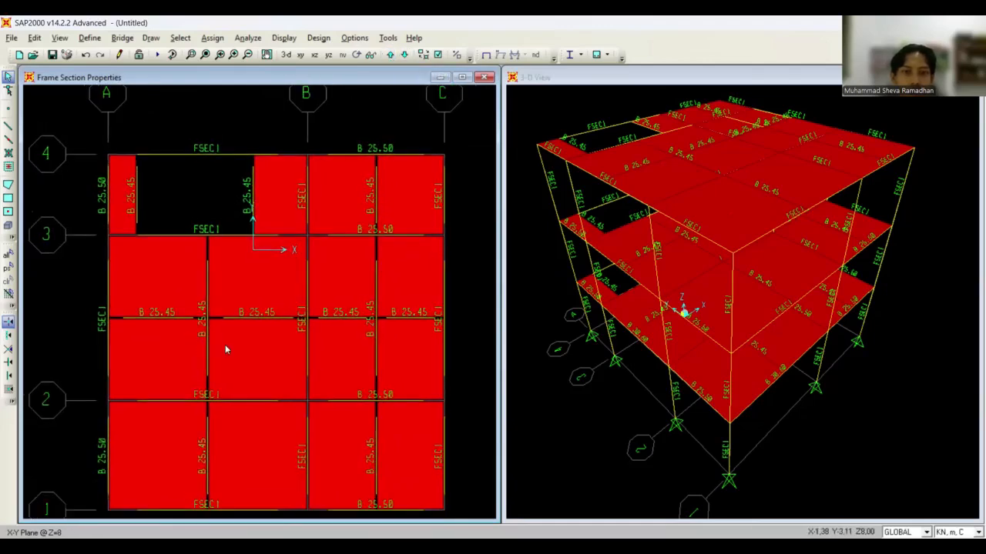
click(404, 55)
click(387, 54)
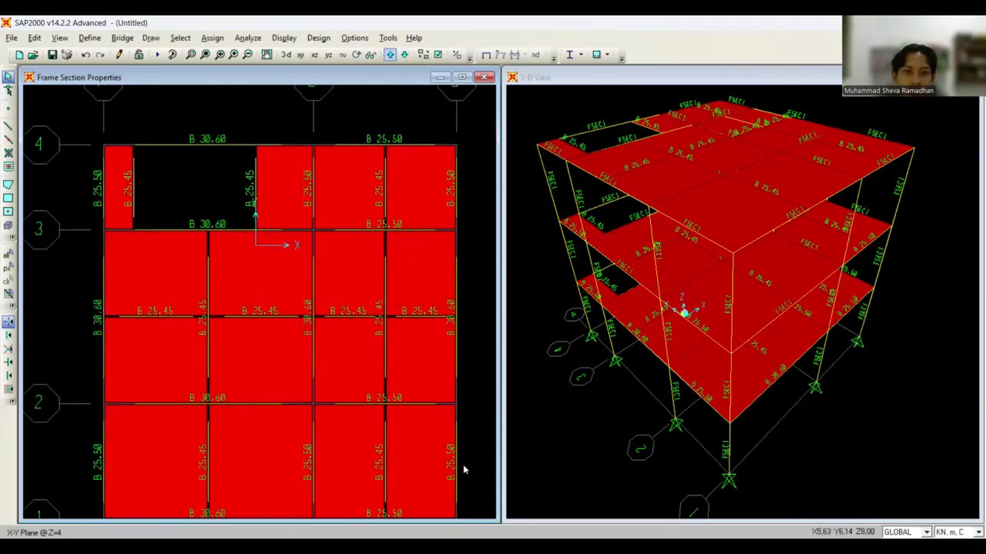
drag(464, 465, 277, 445)
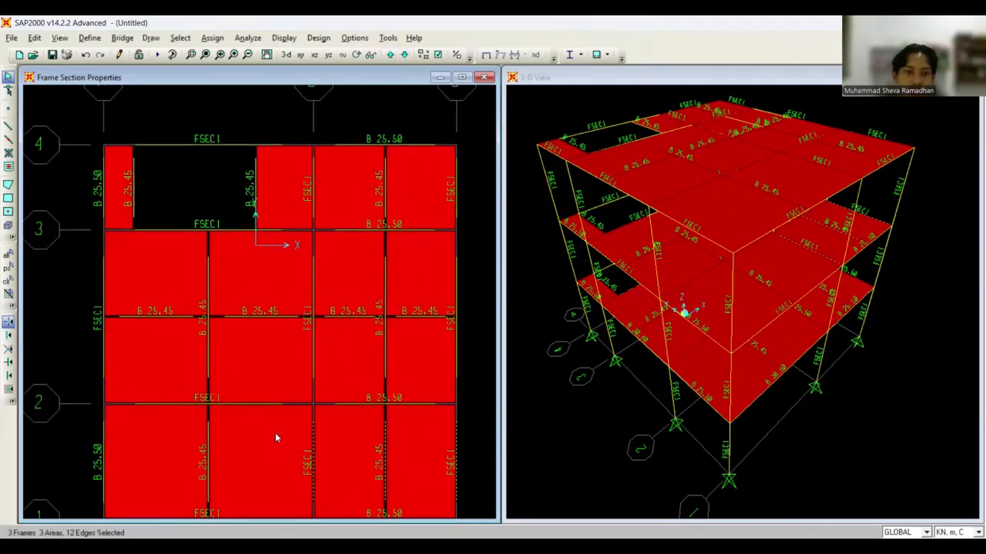
click(213, 37)
mouse_move(254, 71)
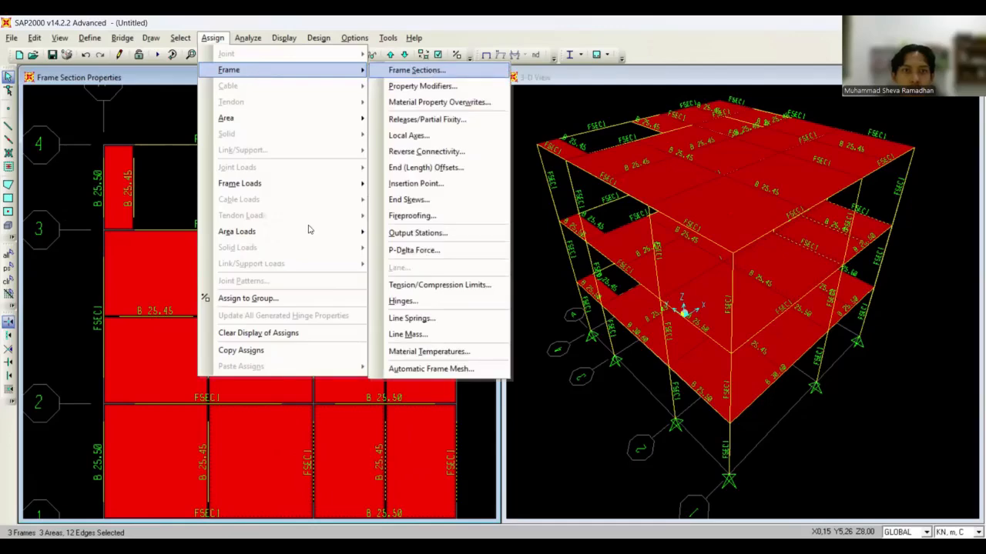
click(417, 70)
click(408, 222)
click(458, 344)
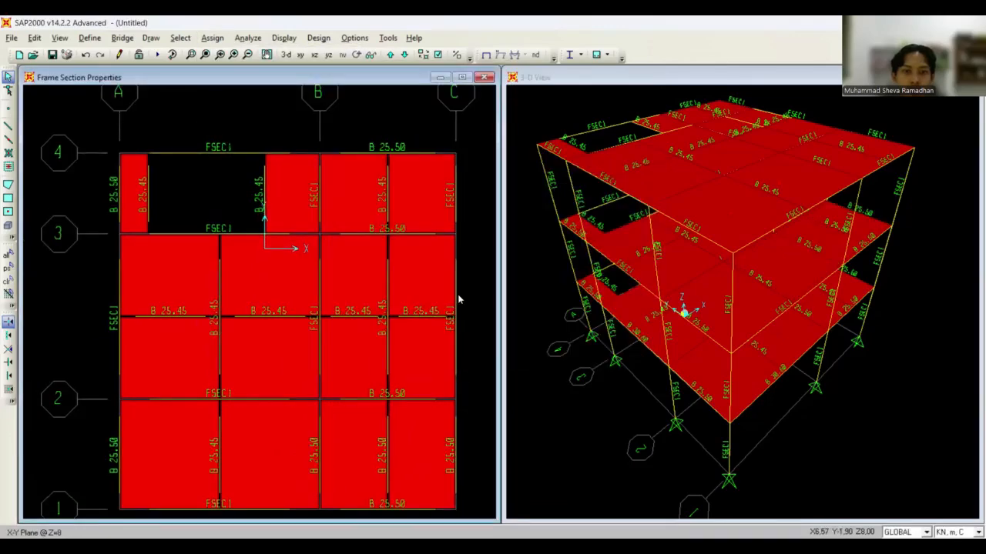
Check the Z=4 plan and select the grid B and grid C beams between grids 3 and 4 at Z=8 for a section assignment.
scroll(459, 299, down, 1)
click(405, 55)
click(389, 55)
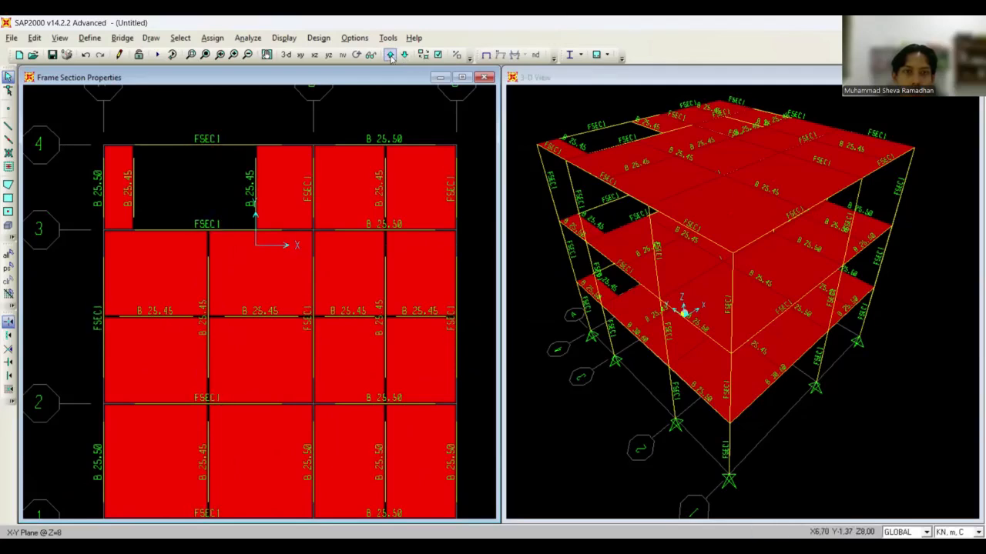
click(404, 56)
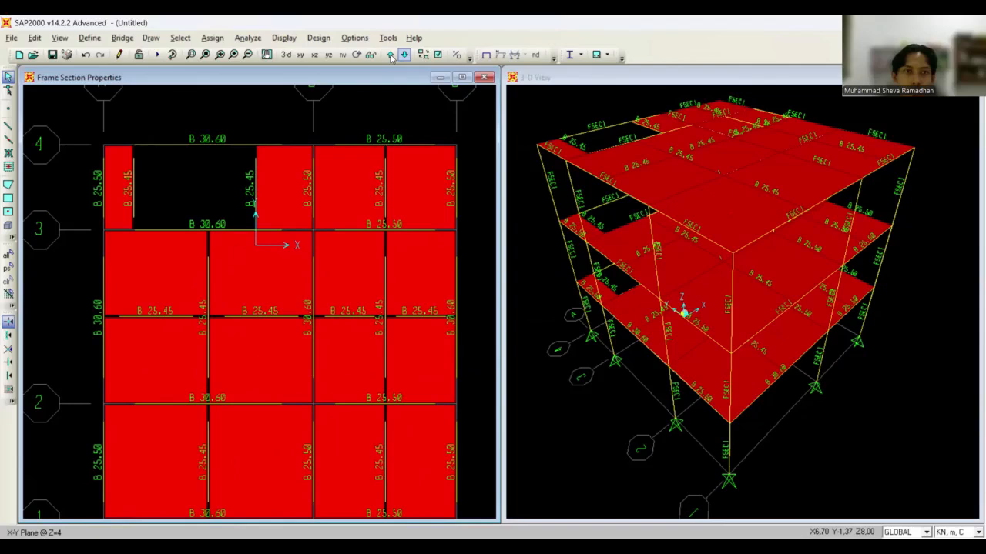
click(390, 56)
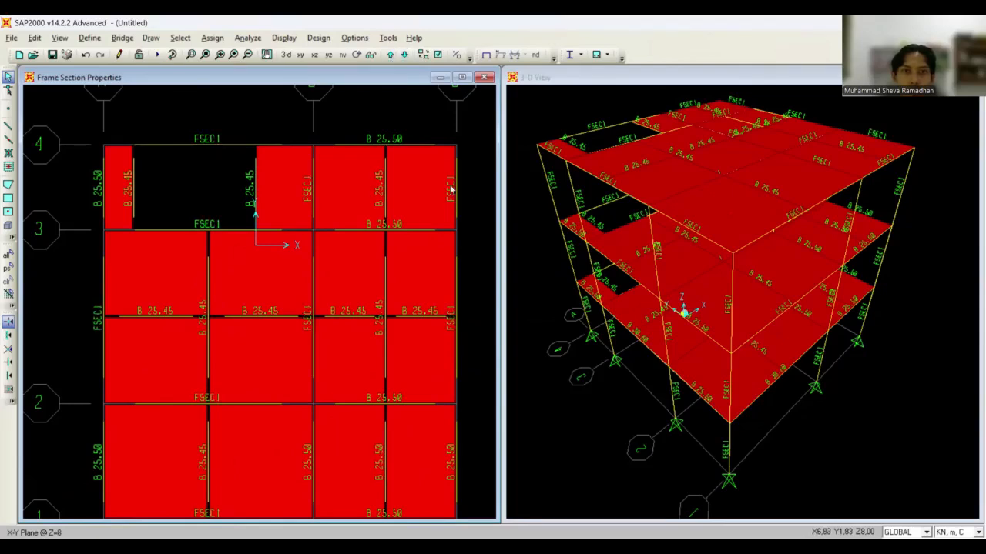
click(451, 189)
click(301, 176)
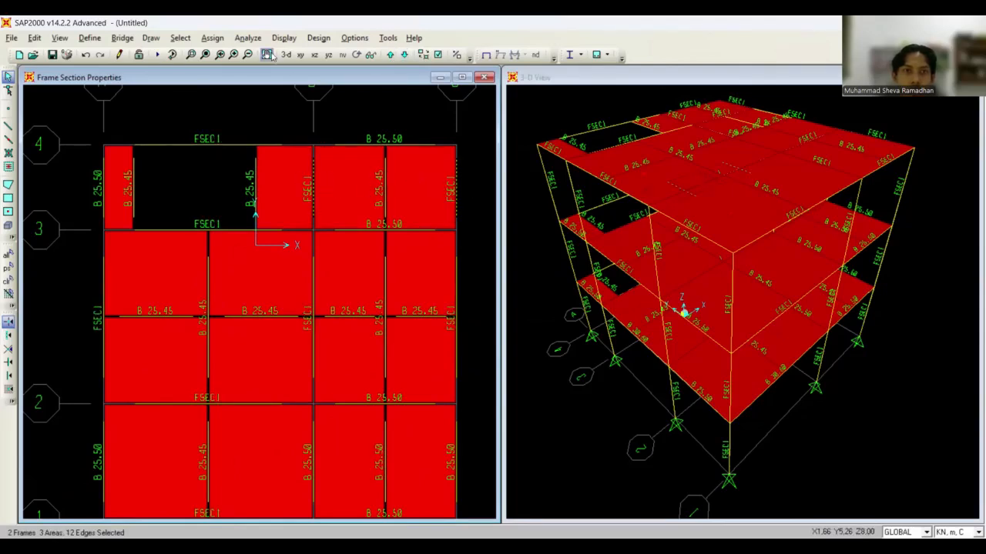
click(212, 38)
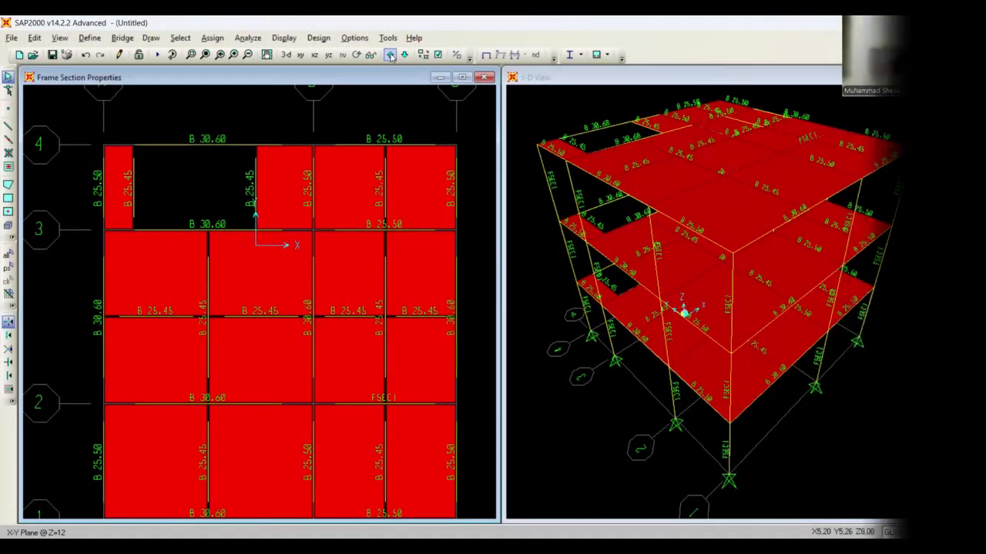
Assign section B 25.50 to the grid 2 beam between grids B and C in the Z=12 plan.
click(390, 53)
click(390, 53)
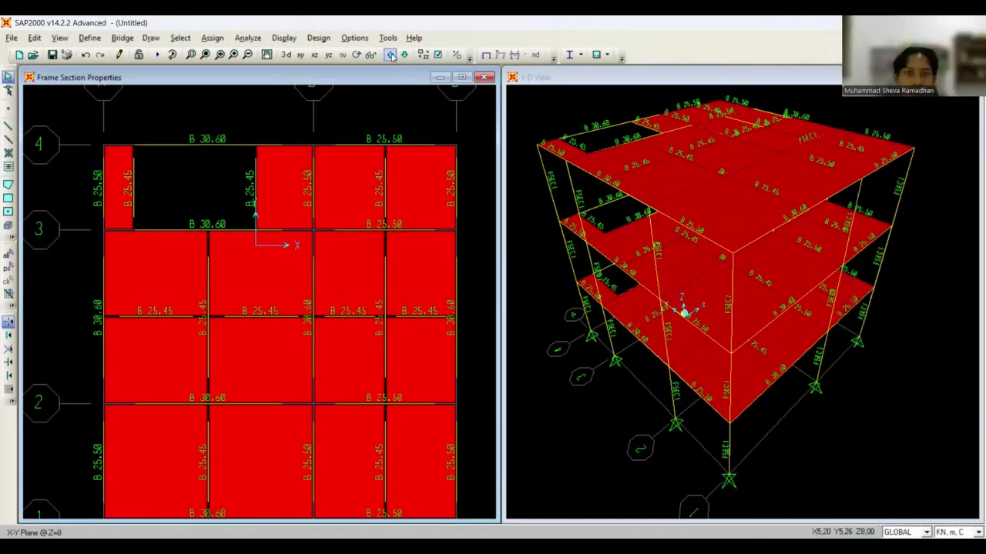
click(418, 402)
click(213, 37)
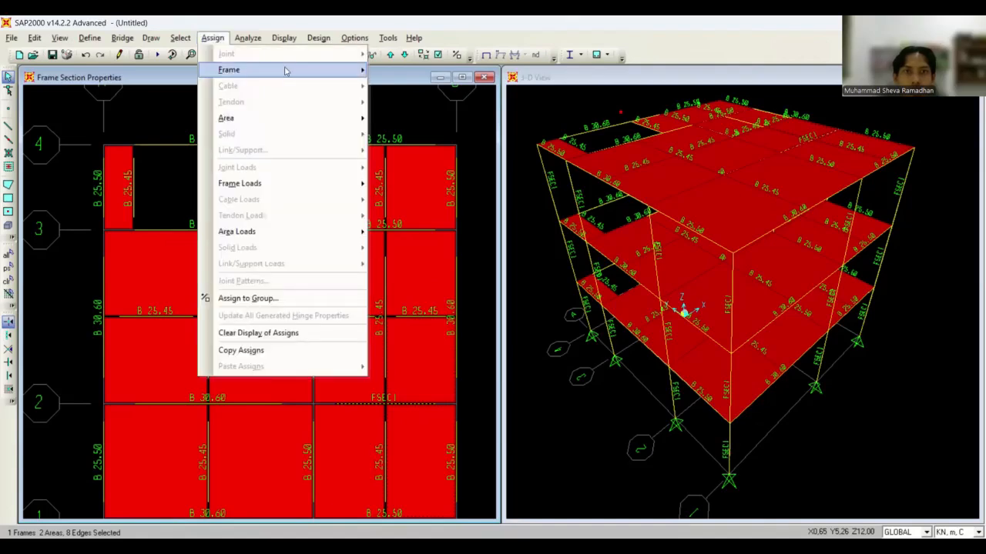
mouse_move(286, 72)
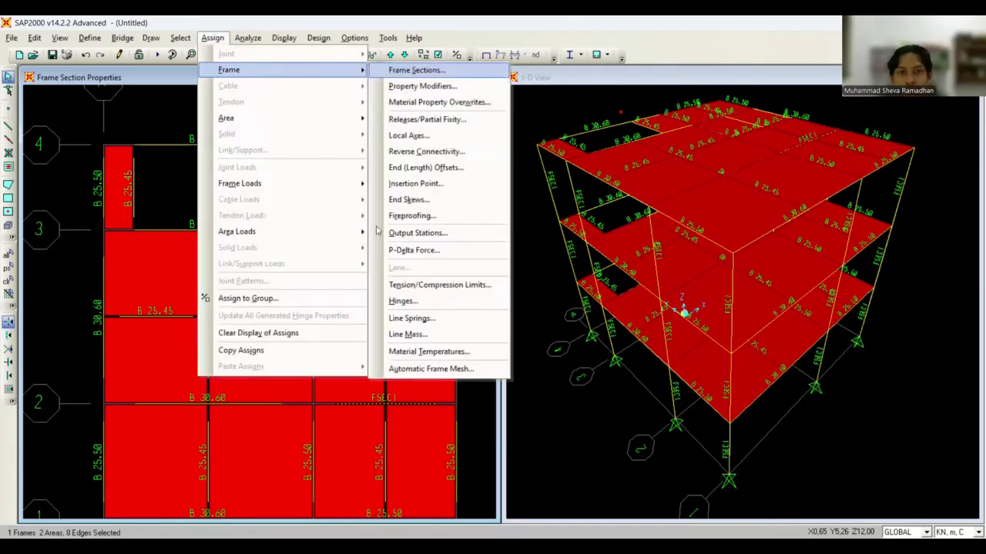
click(415, 70)
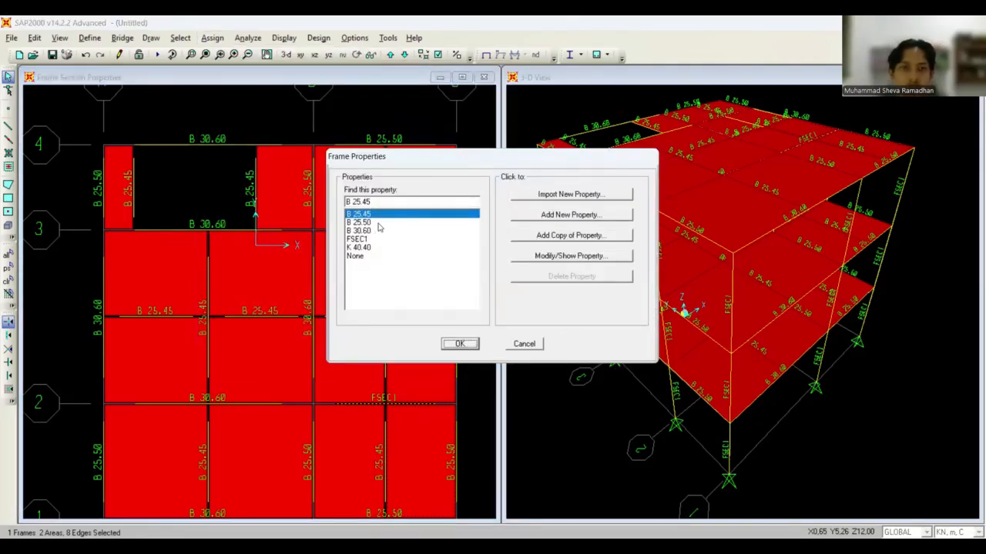
click(378, 222)
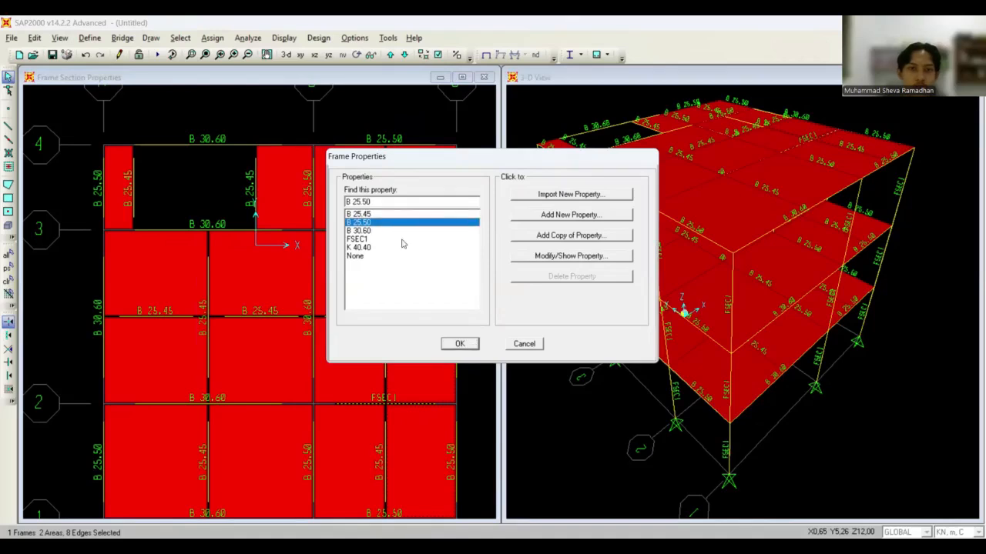
click(460, 344)
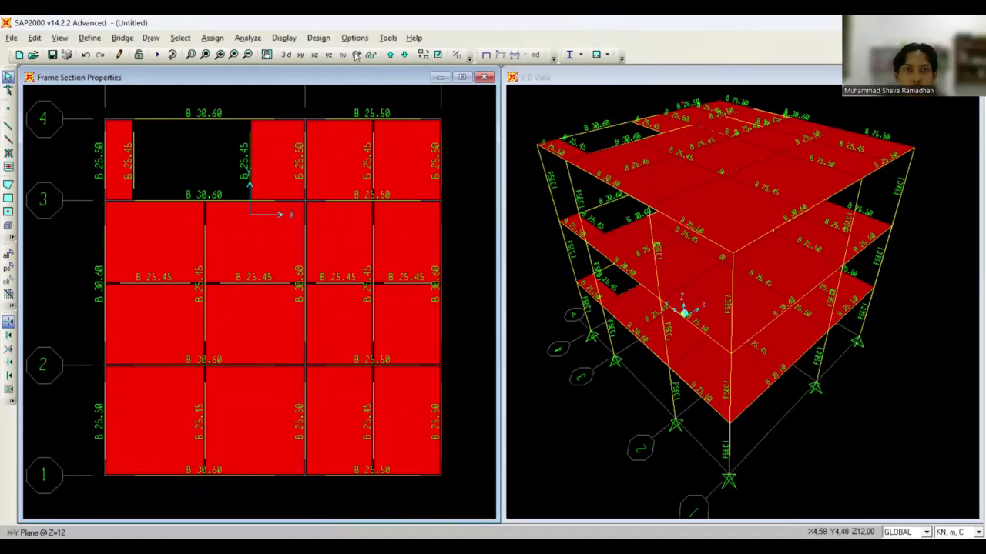
Compare the beam section labels of the Z=4, Z=8 and Z=12 plans.
click(404, 55)
click(390, 55)
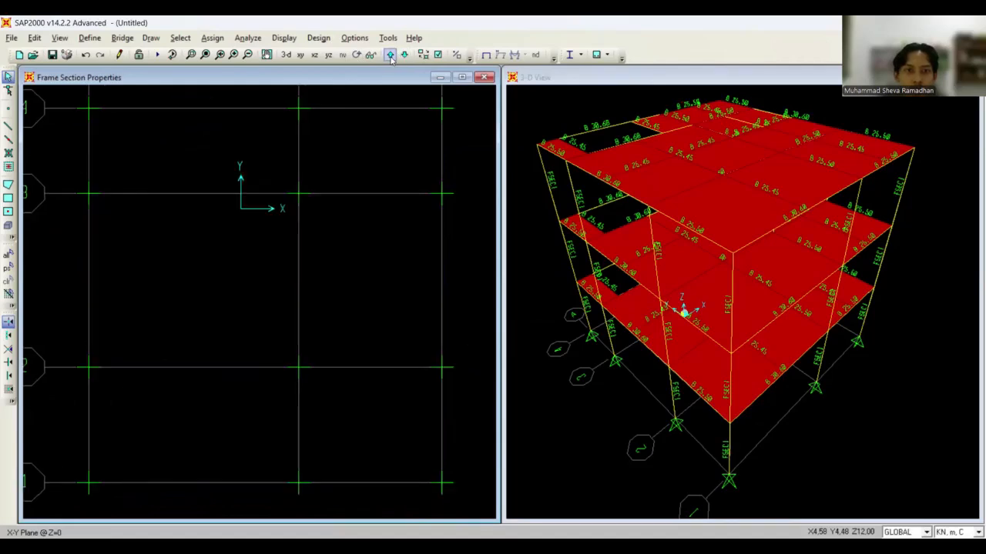
click(404, 55)
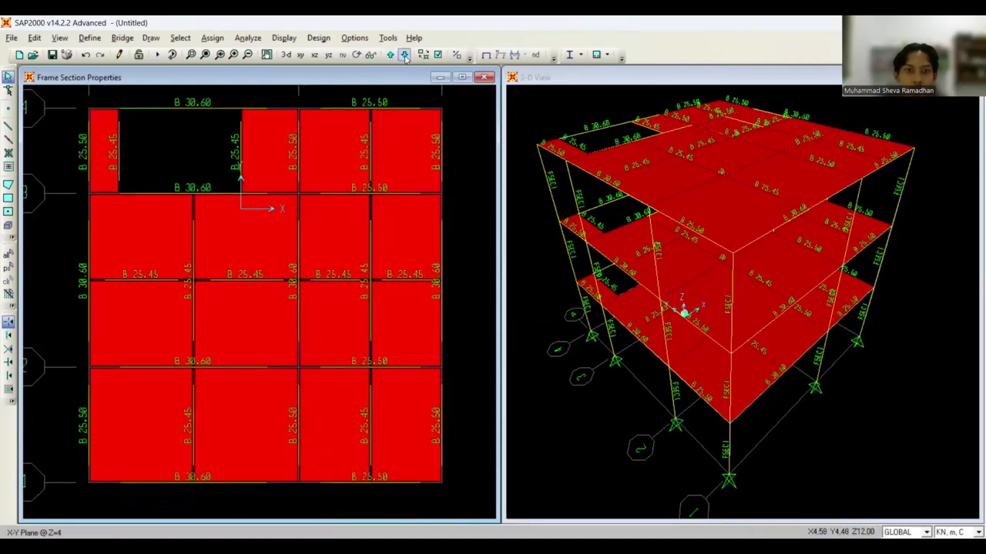
click(404, 55)
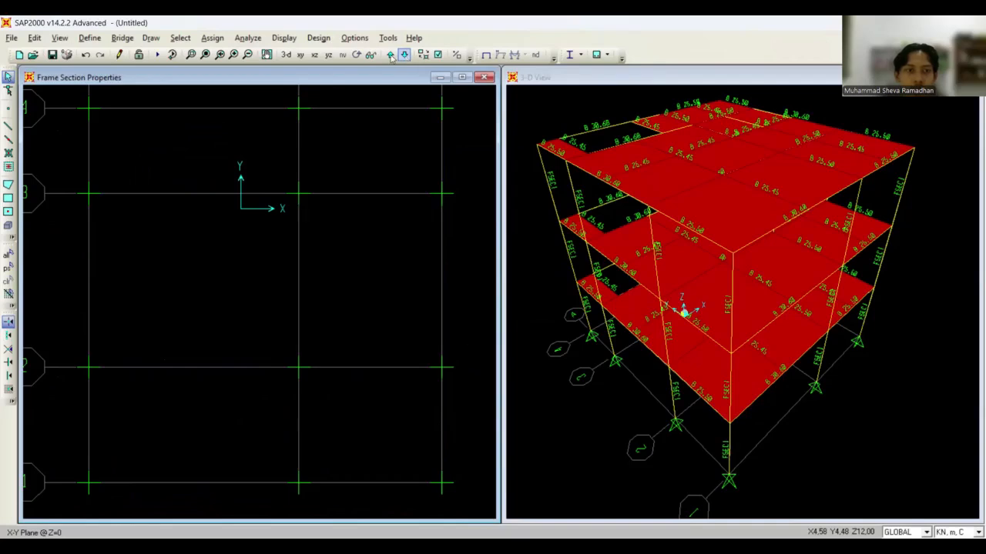
click(390, 55)
click(403, 54)
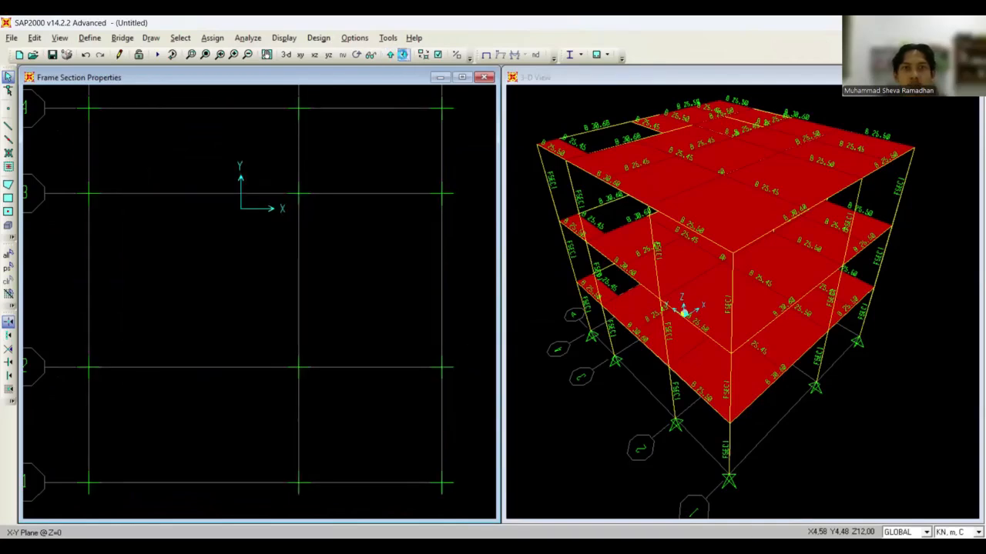
click(404, 55)
middle_drag(457, 254, 492, 301)
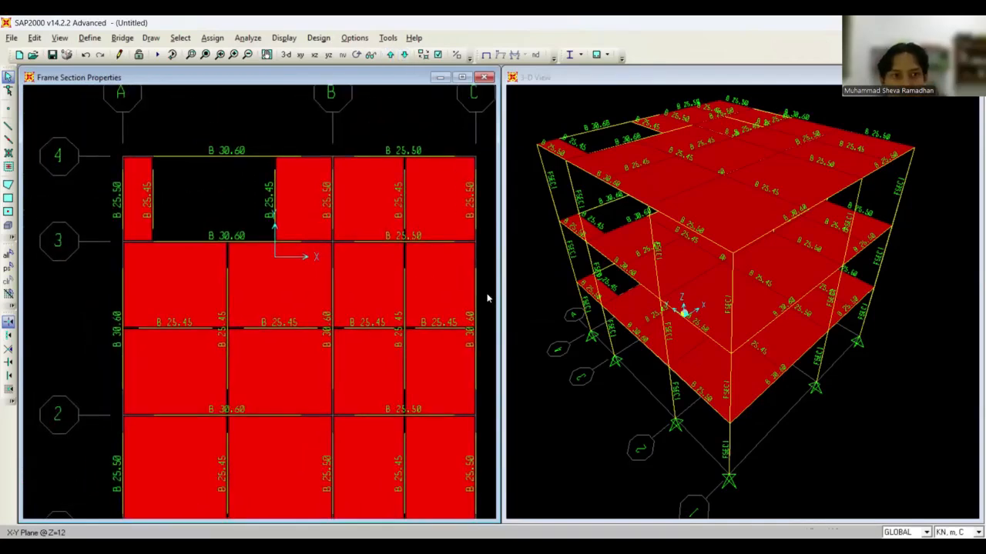
Delete the two B 25.45 beams bordering the opening and the two adjoining slabs between grids A–B and 3–4 at Z=12.
click(275, 198)
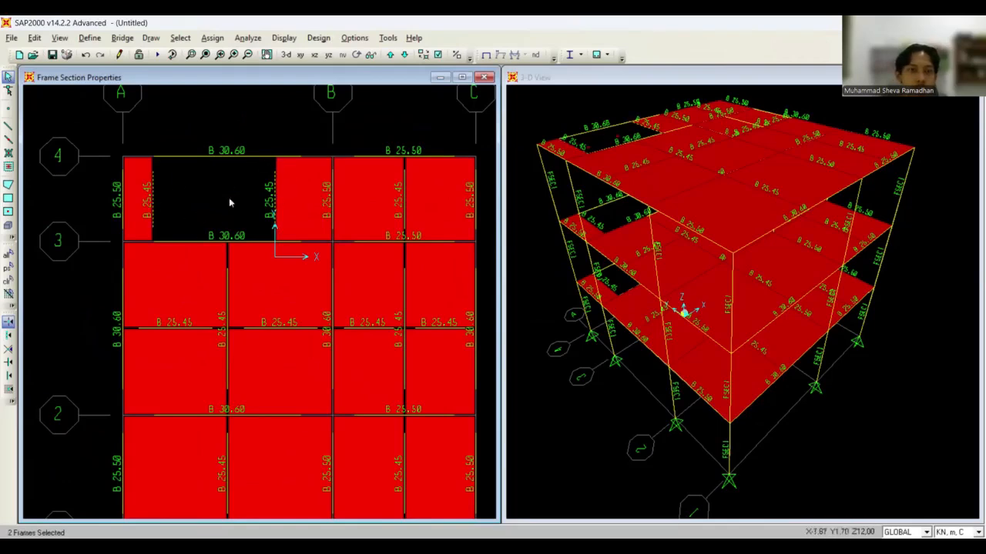
key(Delete)
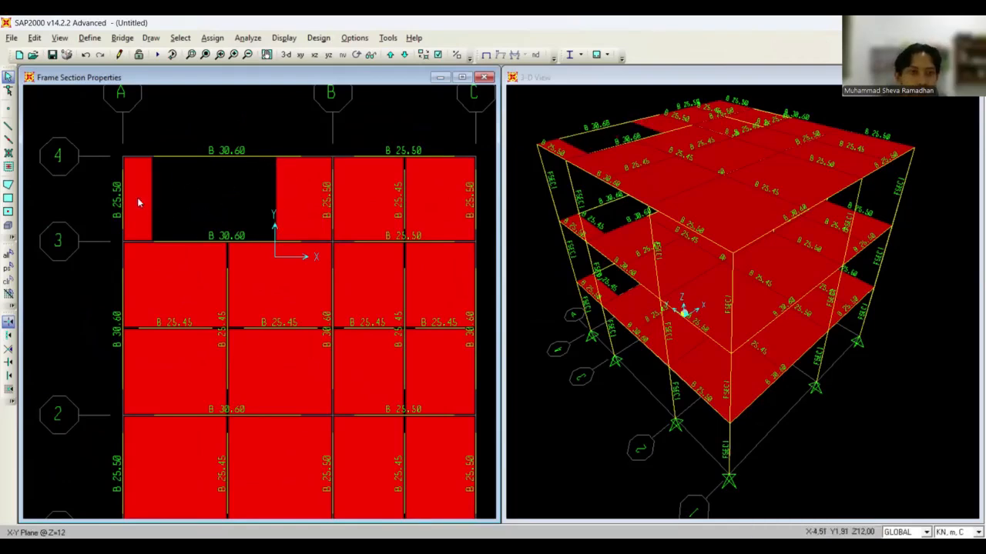
click(218, 199)
key(Delete)
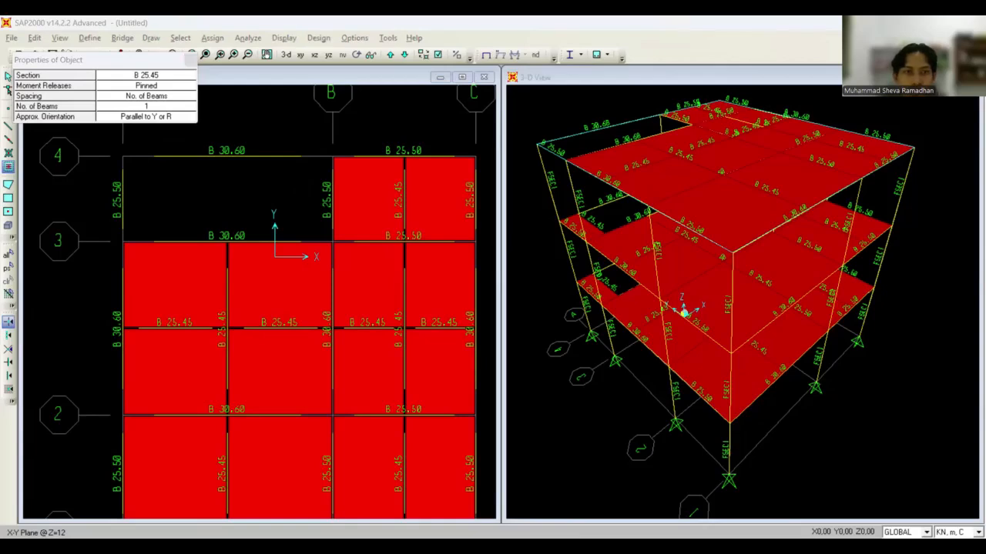
Add one B 25.45 secondary beam parallel to Y in the bay between grids A–B and 3–4 at Z=12.
click(242, 203)
click(228, 202)
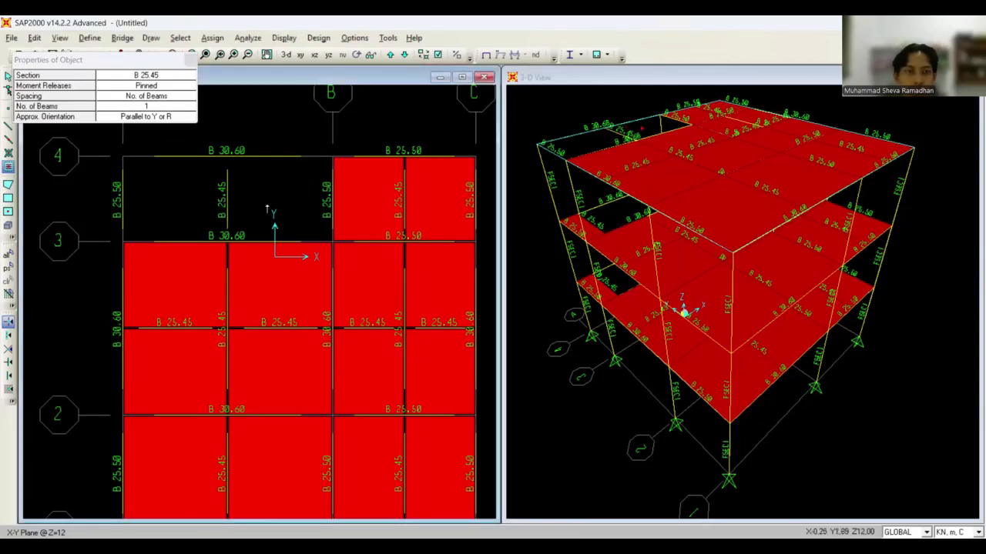
click(190, 59)
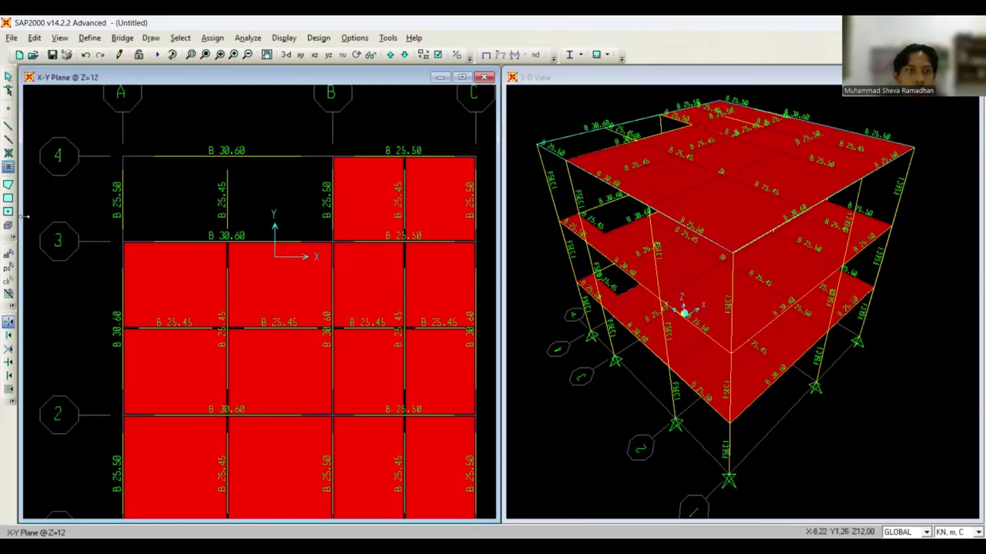
Draw two rectangular Pelat slabs on either side of the new secondary beam, filling bay A–B, 3–4 at Z=12.
click(8, 198)
click(122, 158)
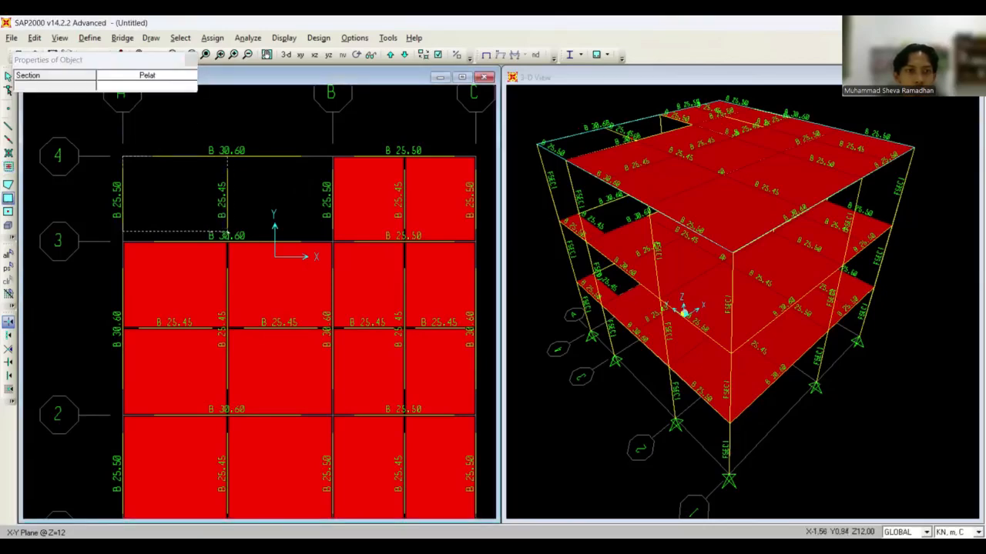
click(227, 243)
click(227, 158)
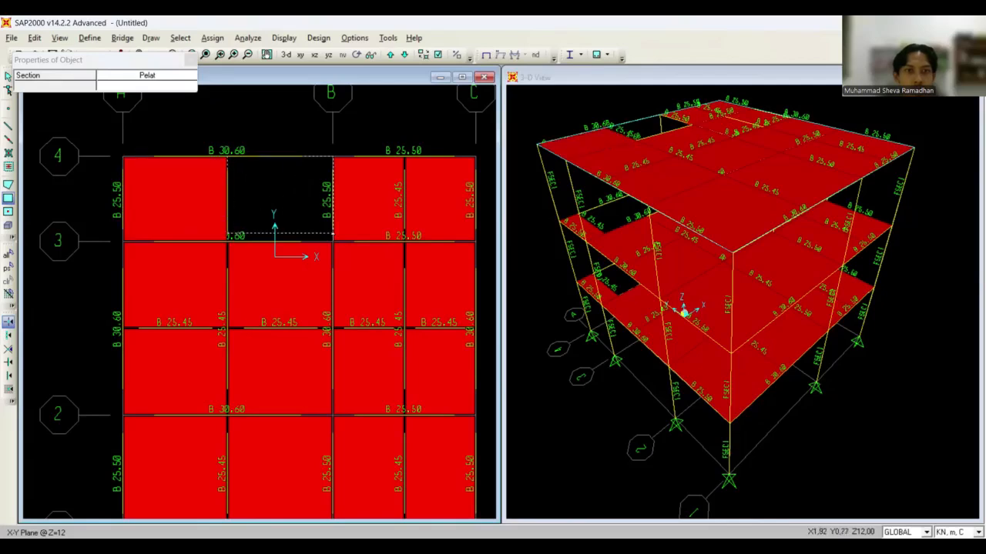
click(333, 242)
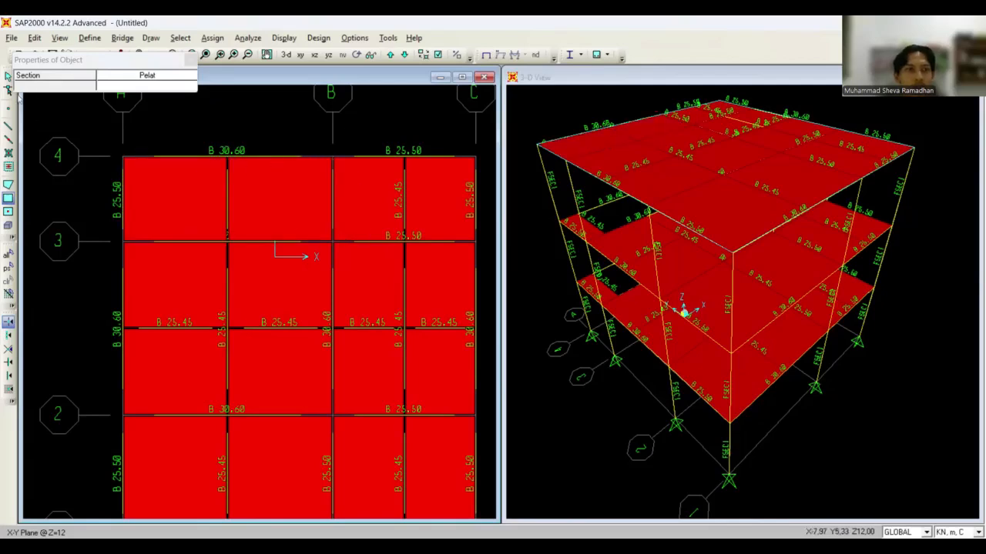
click(8, 77)
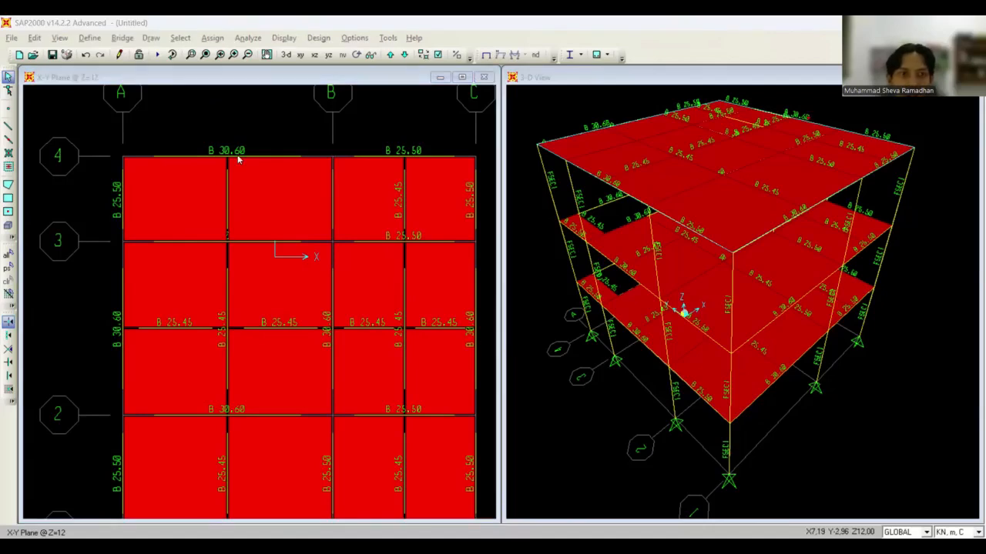
Check the new slabs at Z=12 and compare that plan's beam and slab layout with the lower floor plans.
click(195, 194)
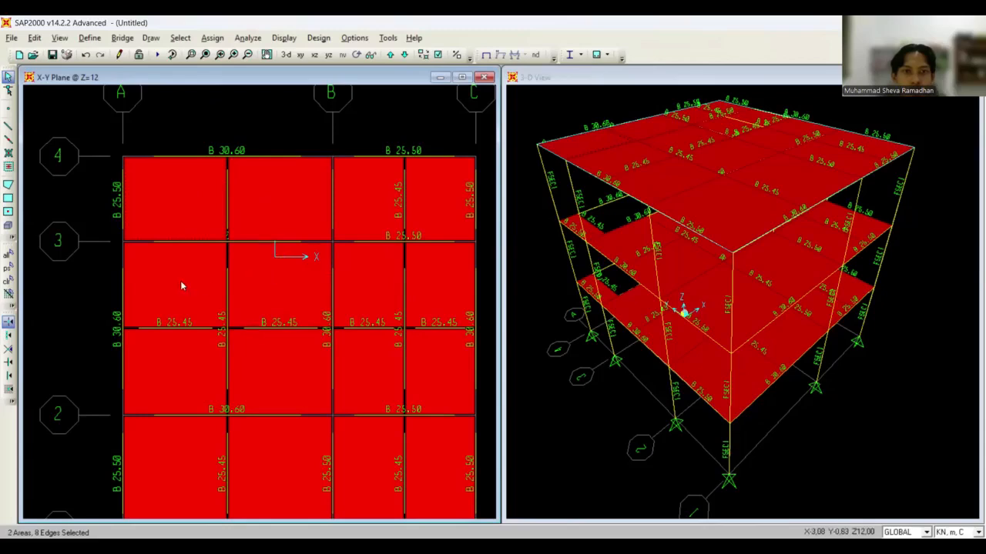
click(274, 190)
scroll(299, 211, down, 1)
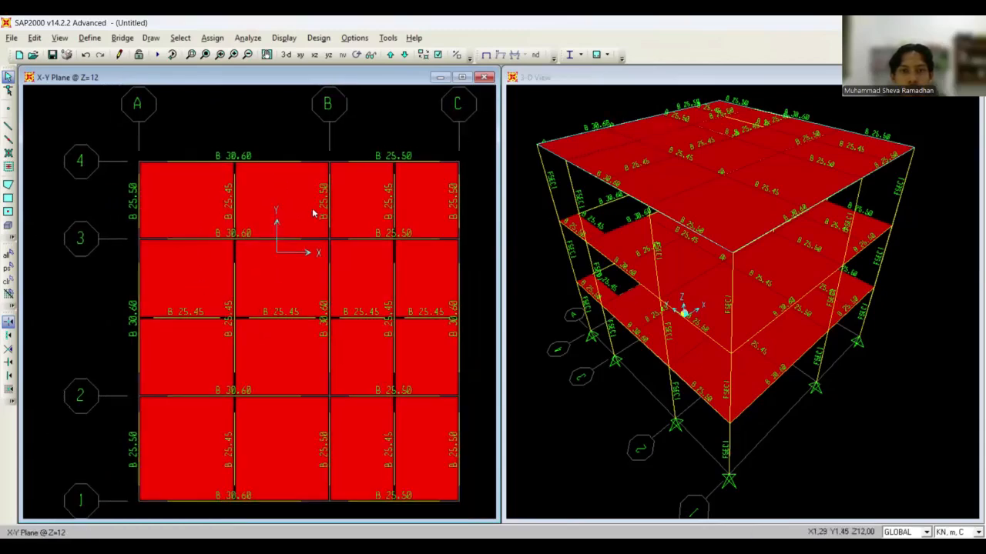
scroll(314, 213, down, 1)
scroll(331, 226, down, 1)
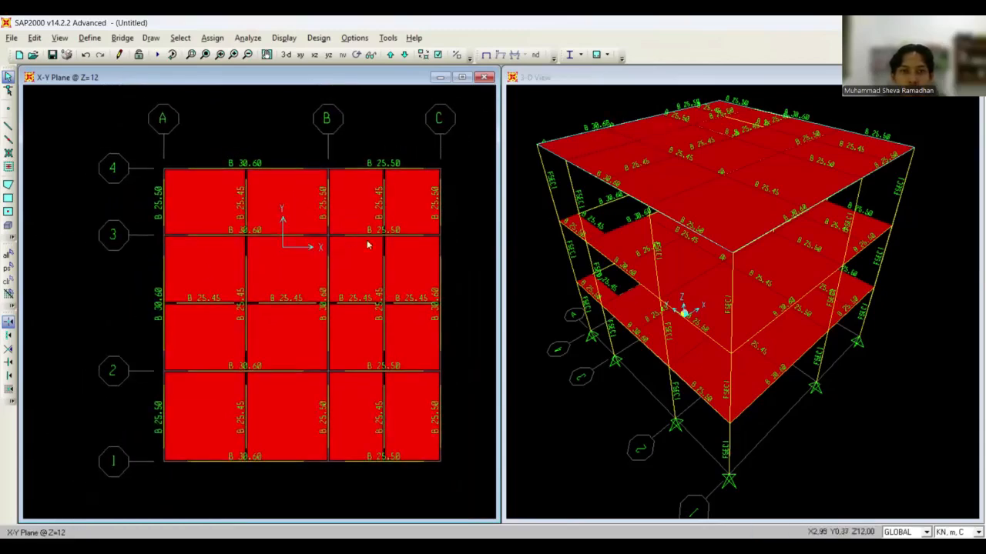
scroll(460, 255, down, 1)
middle_drag(461, 255, 429, 252)
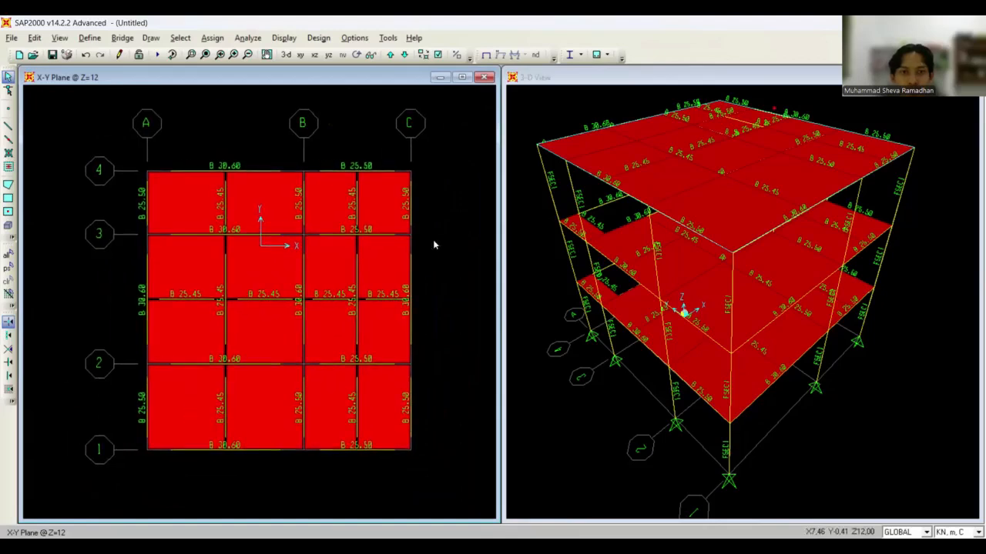
click(404, 54)
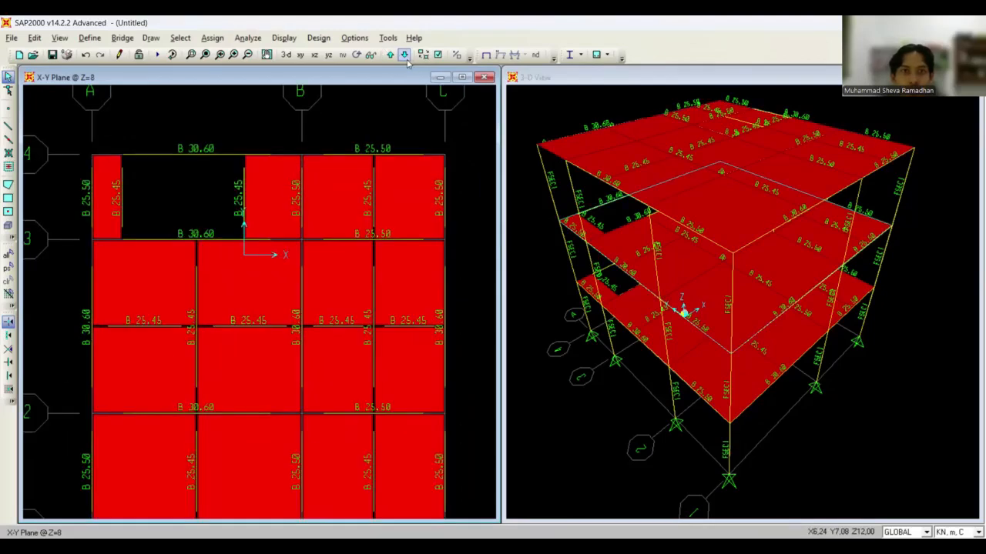
click(403, 55)
click(404, 55)
click(403, 55)
click(404, 55)
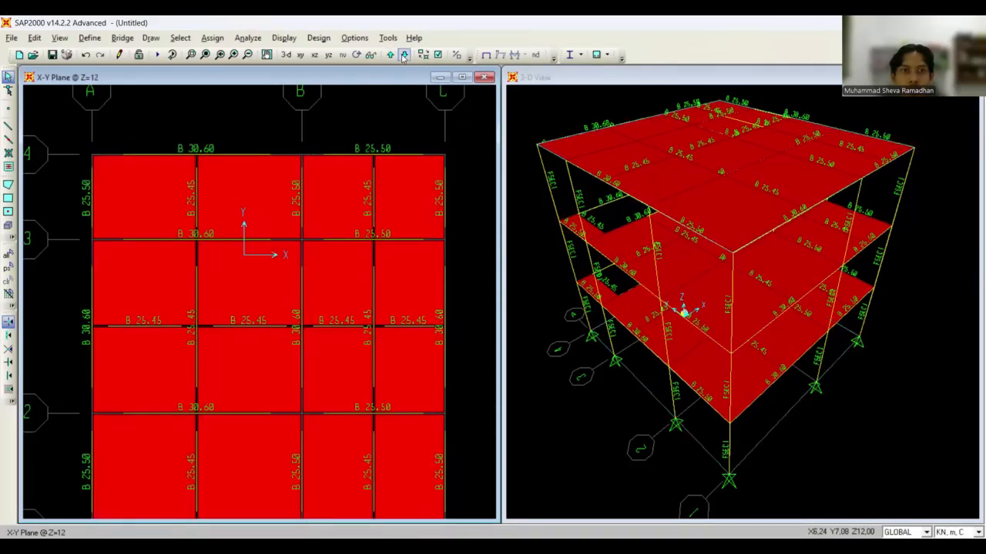
click(403, 55)
click(391, 55)
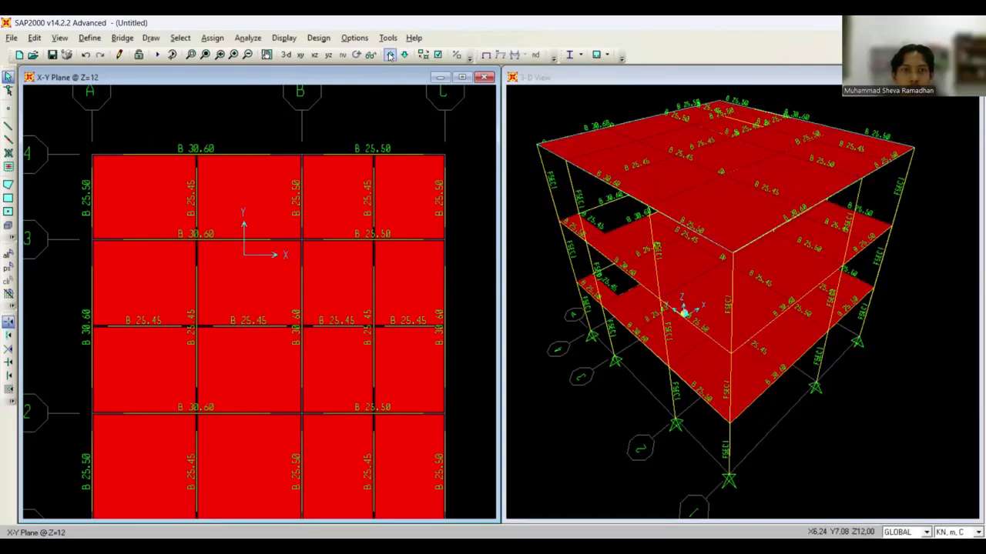
scroll(464, 217, down, 3)
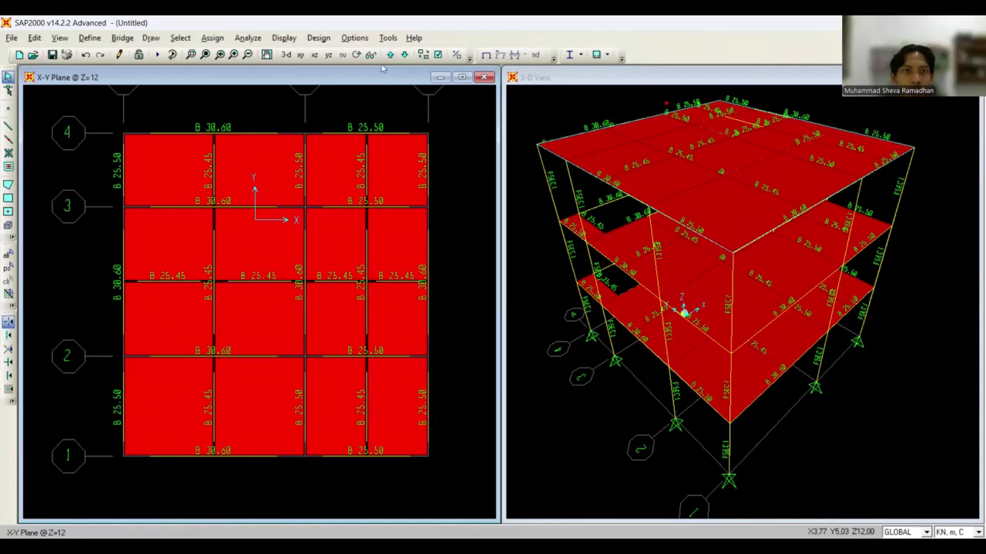
Select all FSEC1 columns by frame section and assign them section K 40.40, using the X-Z elevation at Y=-9.
click(315, 54)
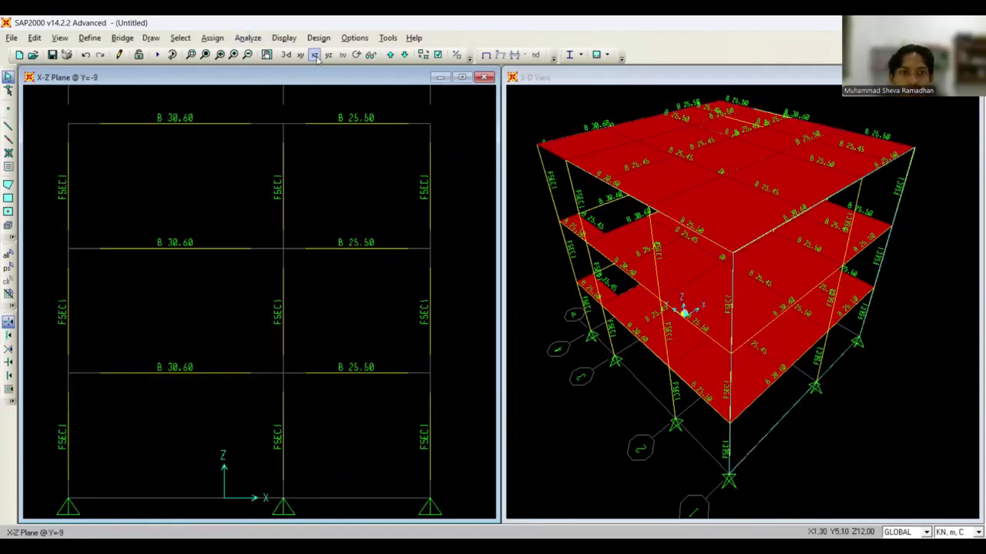
scroll(386, 250, down, 1)
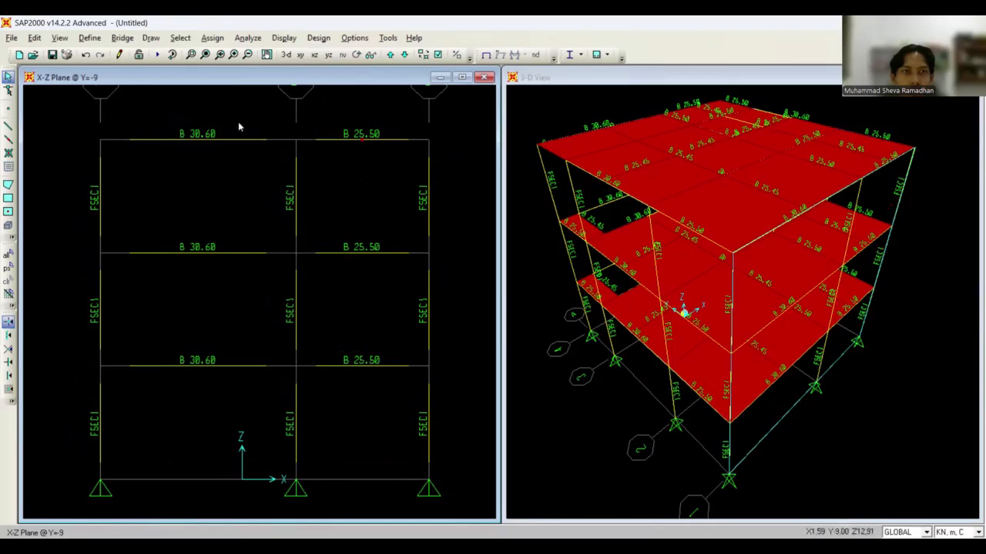
middle_drag(258, 204, 251, 198)
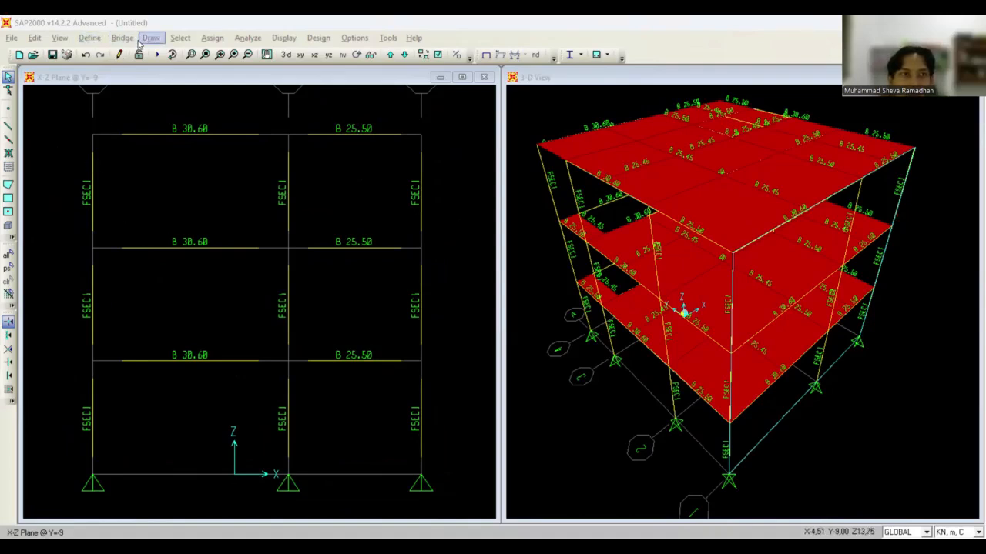
click(180, 38)
mouse_move(193, 52)
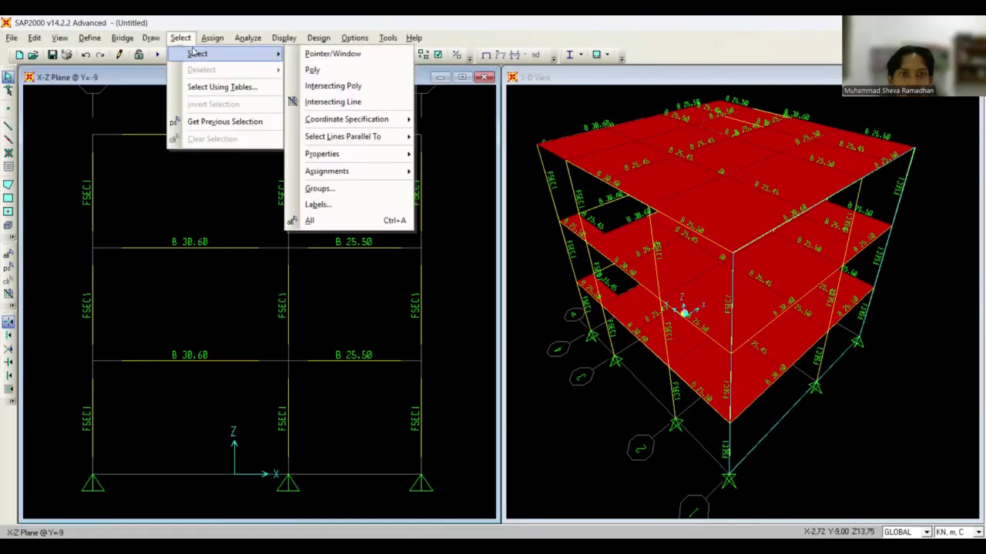
mouse_move(384, 158)
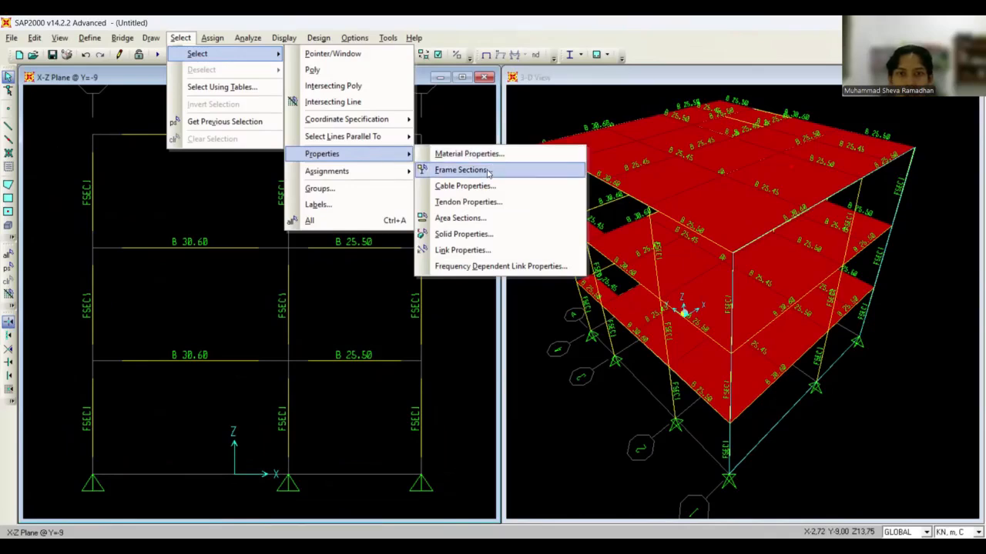
key(Return)
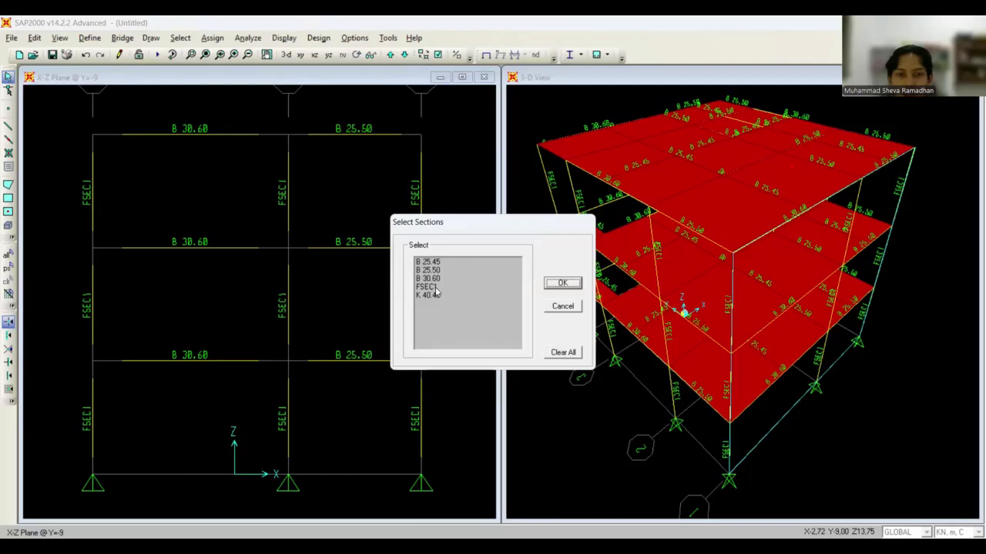
click(435, 288)
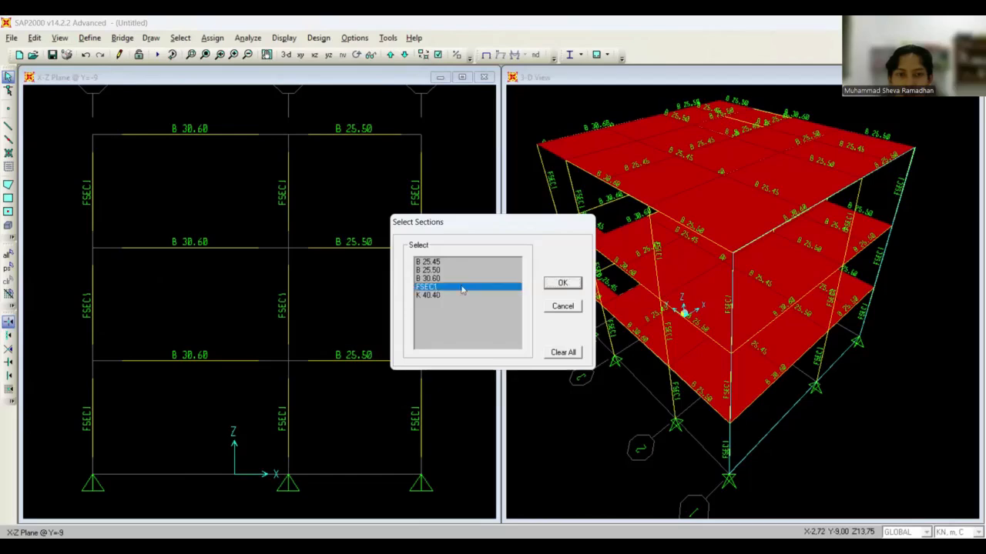
click(563, 283)
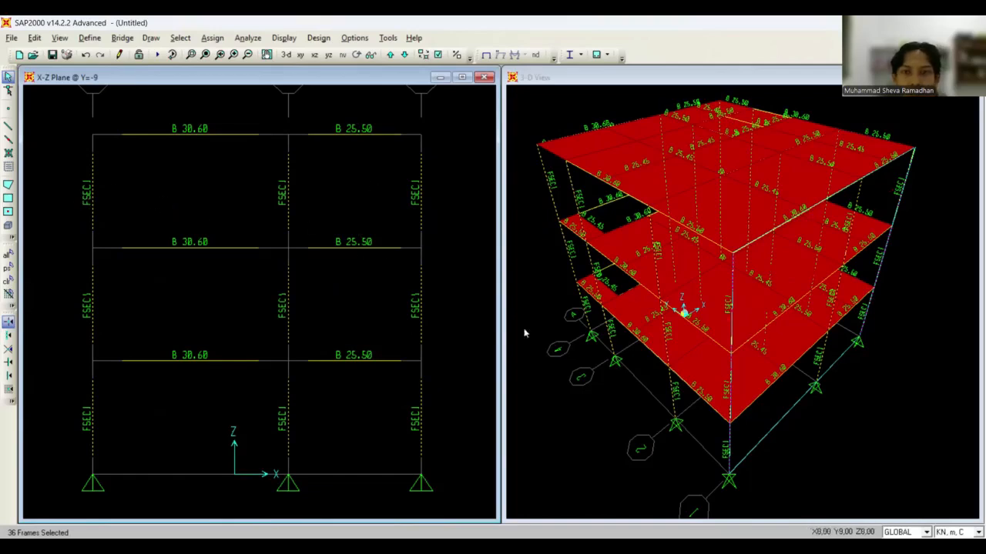
click(212, 37)
mouse_move(231, 69)
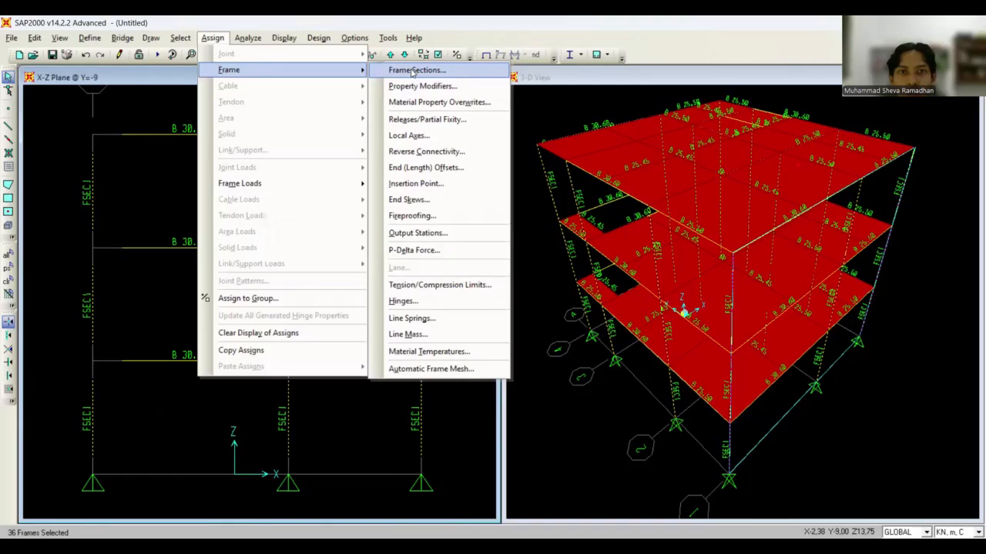
click(416, 69)
click(392, 248)
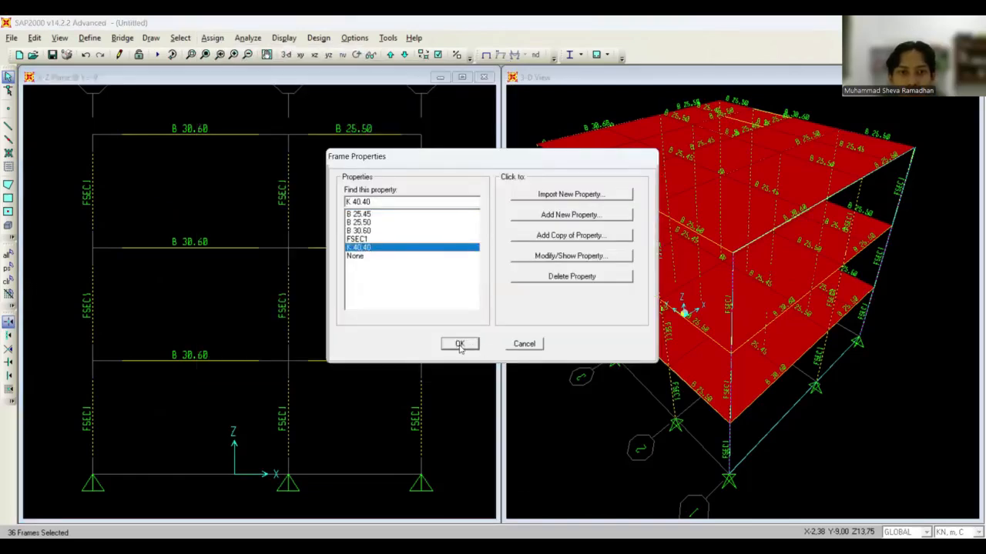
click(460, 344)
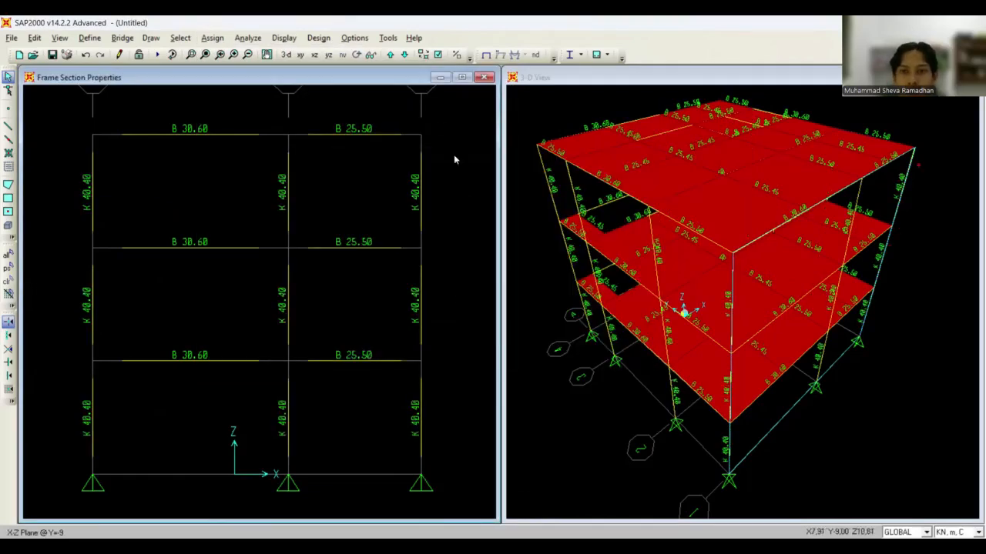
Check the column section labels in the X-Z elevations along the Y grid lines.
click(391, 55)
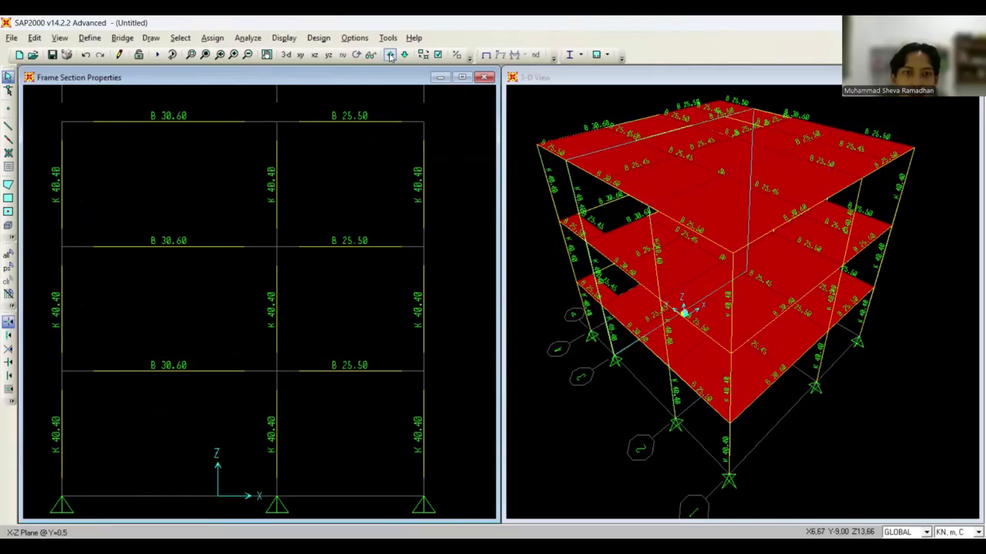
click(391, 54)
click(390, 54)
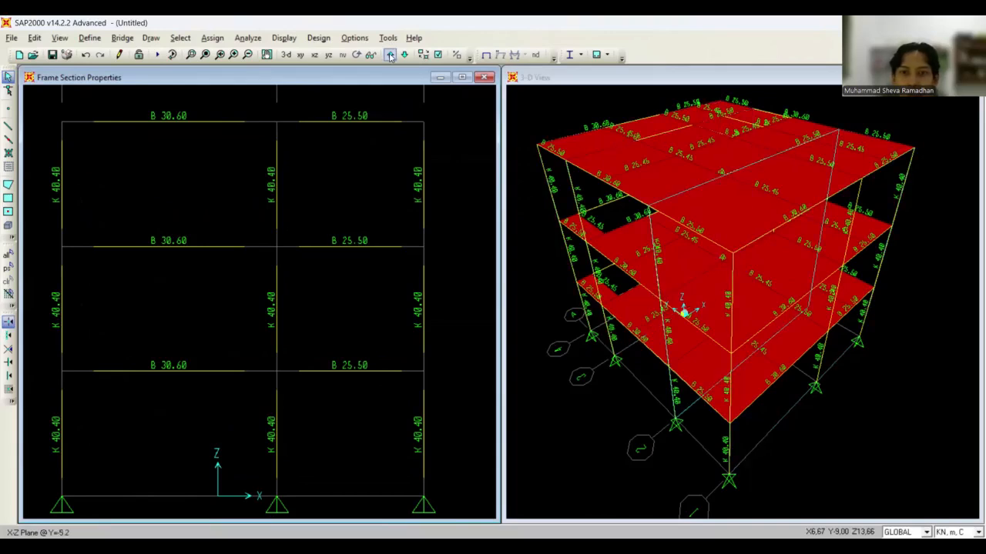
click(391, 55)
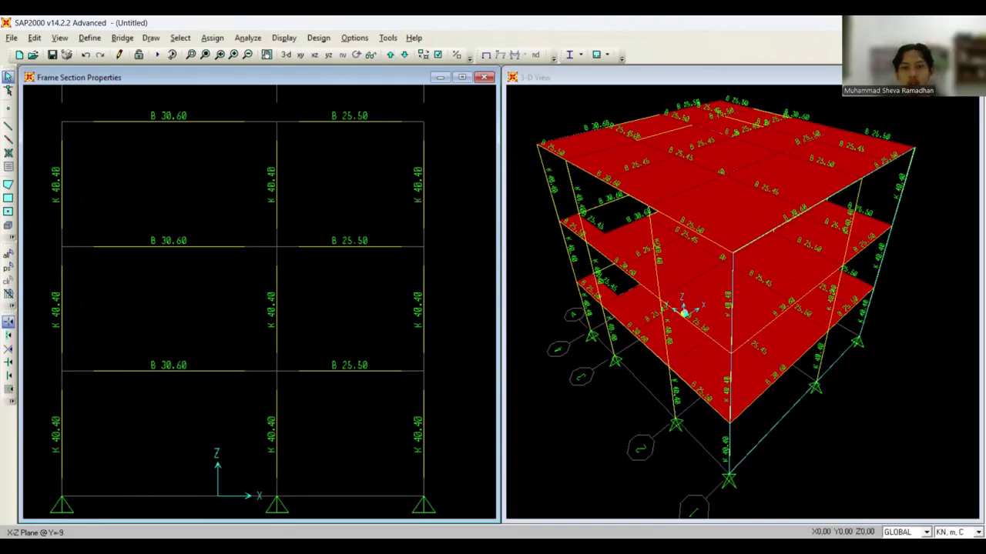
key(alt+Tab)
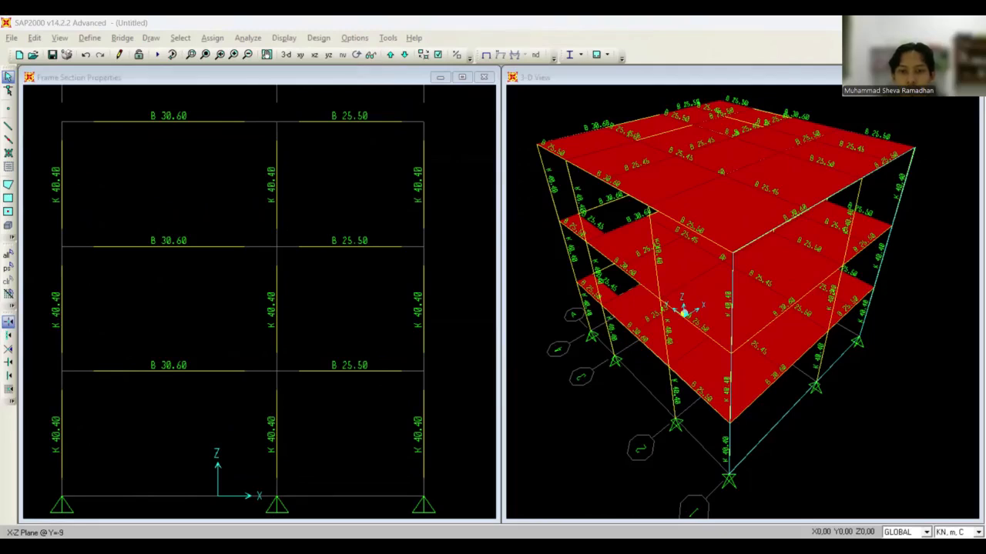
click(467, 313)
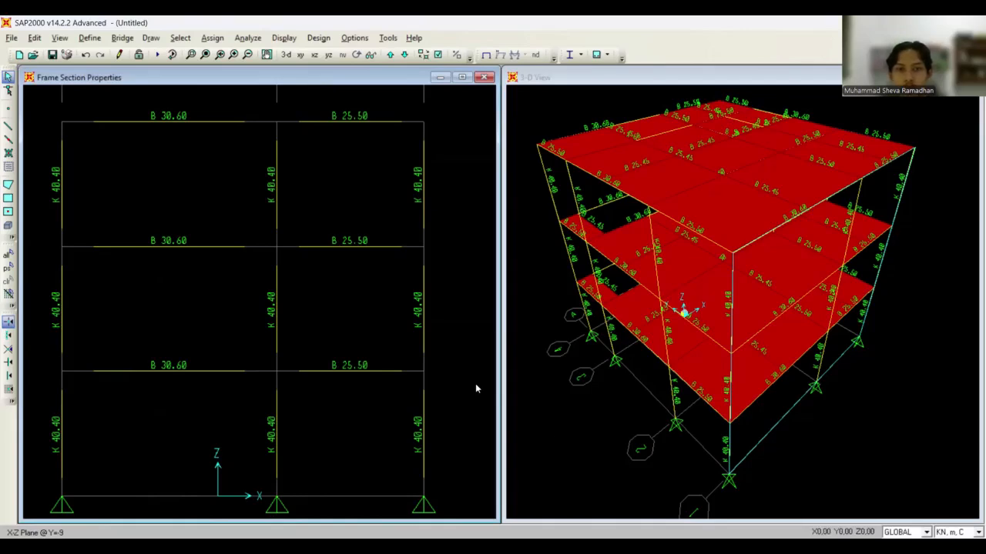
key(alt+Tab)
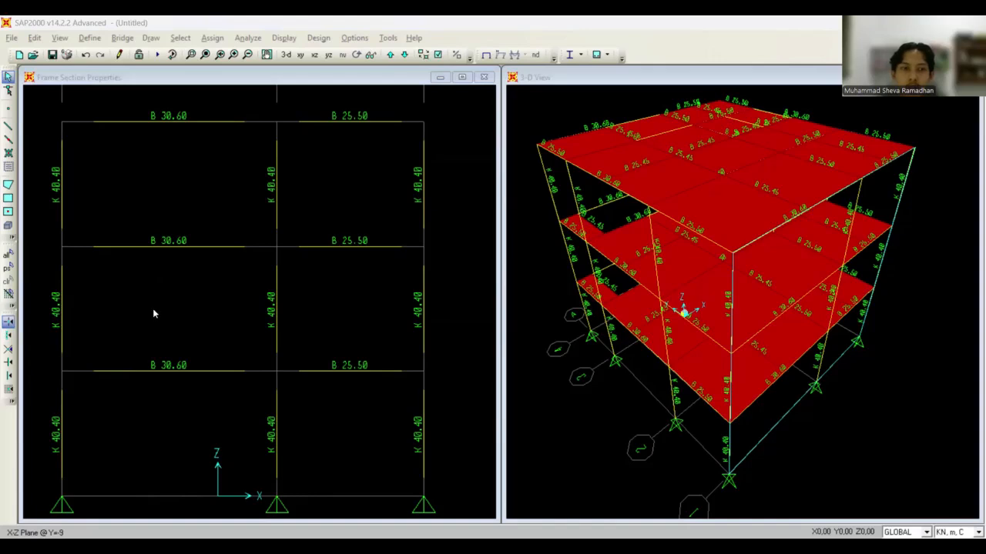
Select all the base joints across grids A–C and 1–4 in the X-Y plan at Z=0.
scroll(412, 479, down, 1)
middle_drag(432, 509, 414, 437)
scroll(426, 475, down, 1)
scroll(413, 436, up, 3)
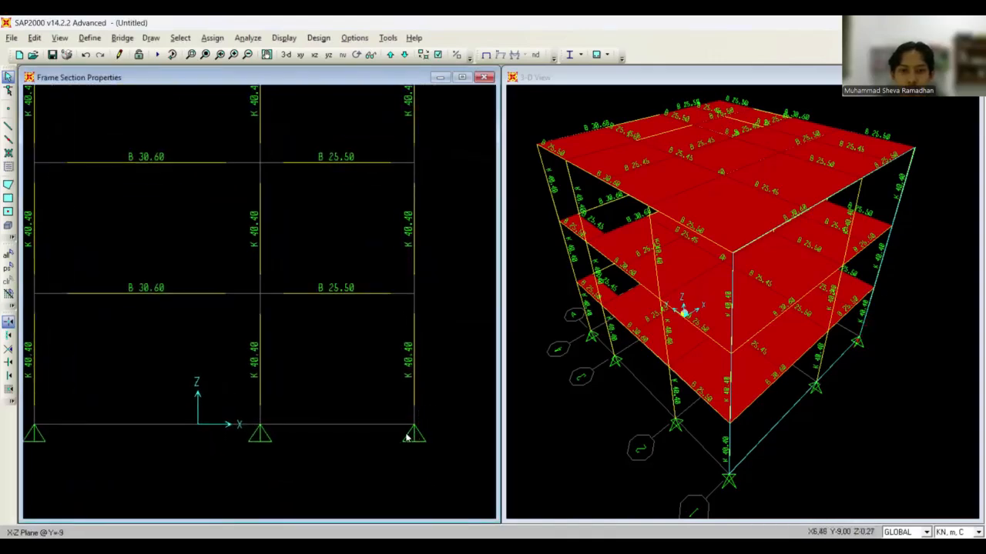
scroll(414, 435, down, 1)
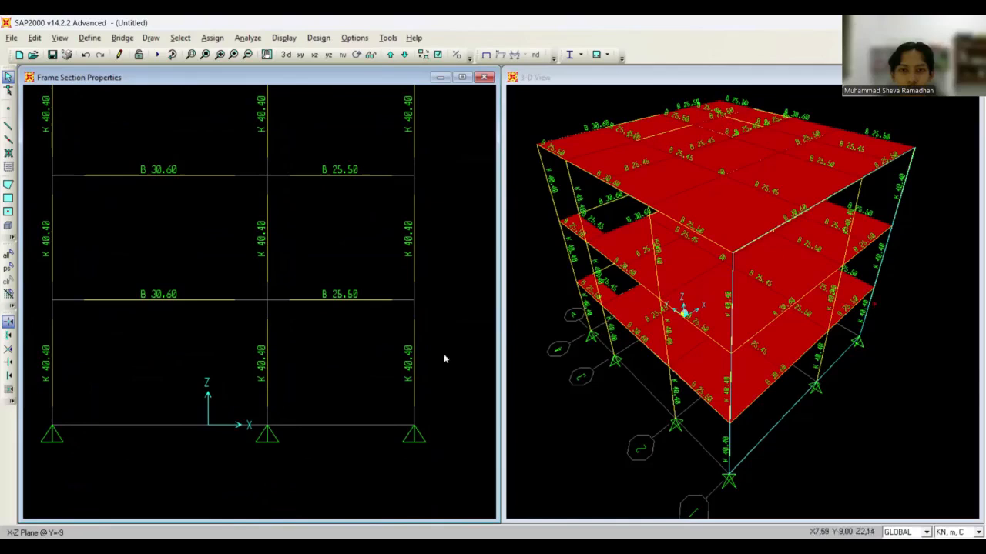
click(300, 55)
scroll(481, 249, down, 2)
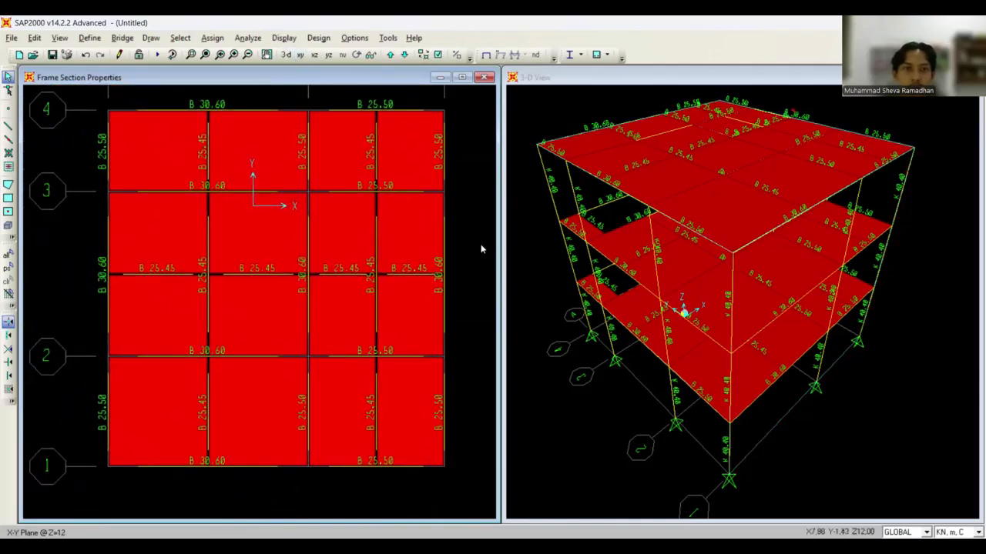
click(403, 57)
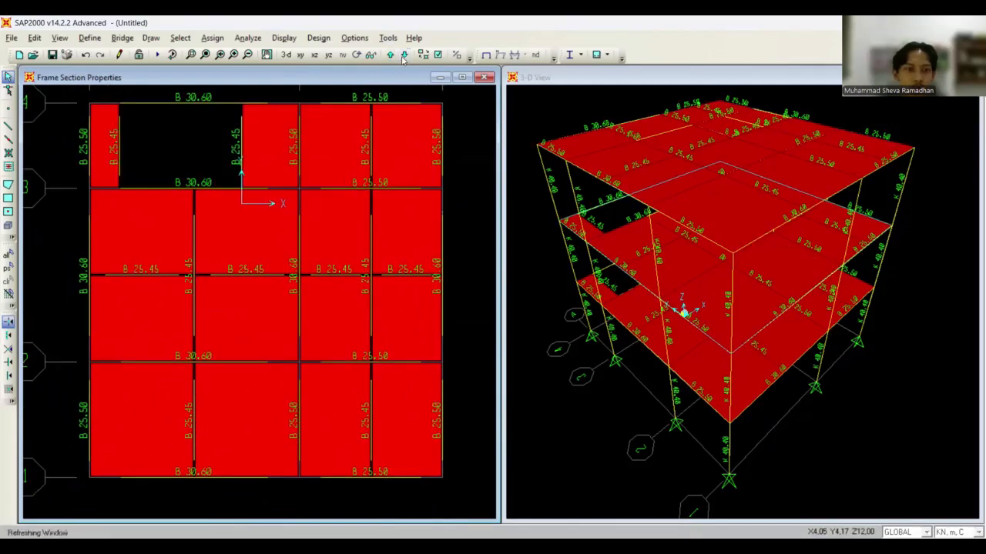
click(403, 54)
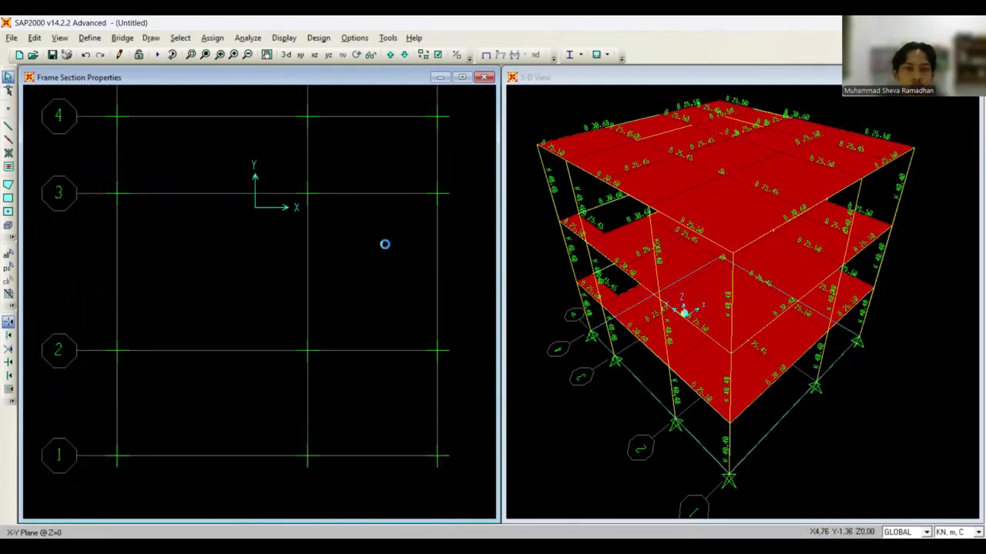
scroll(400, 300, down, 2)
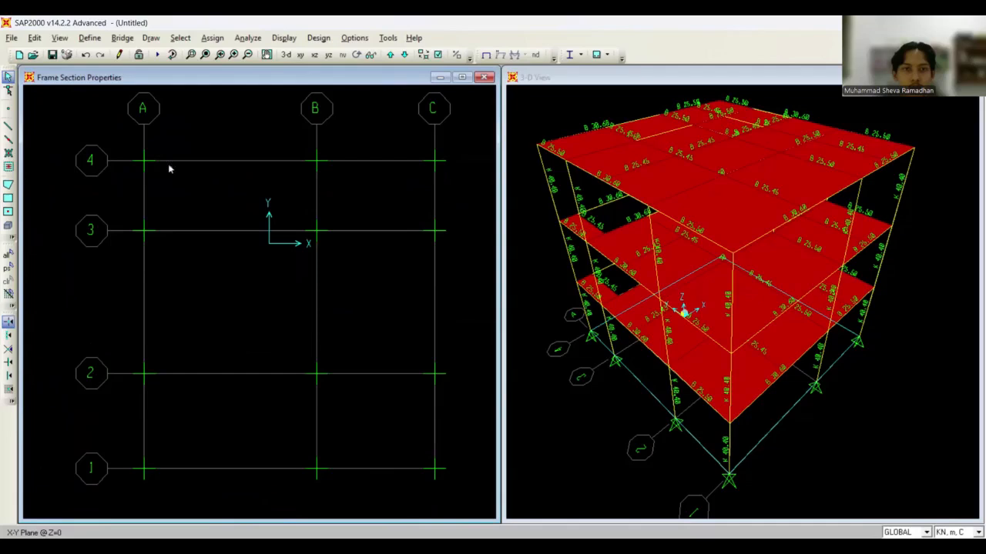
drag(458, 483, 109, 137)
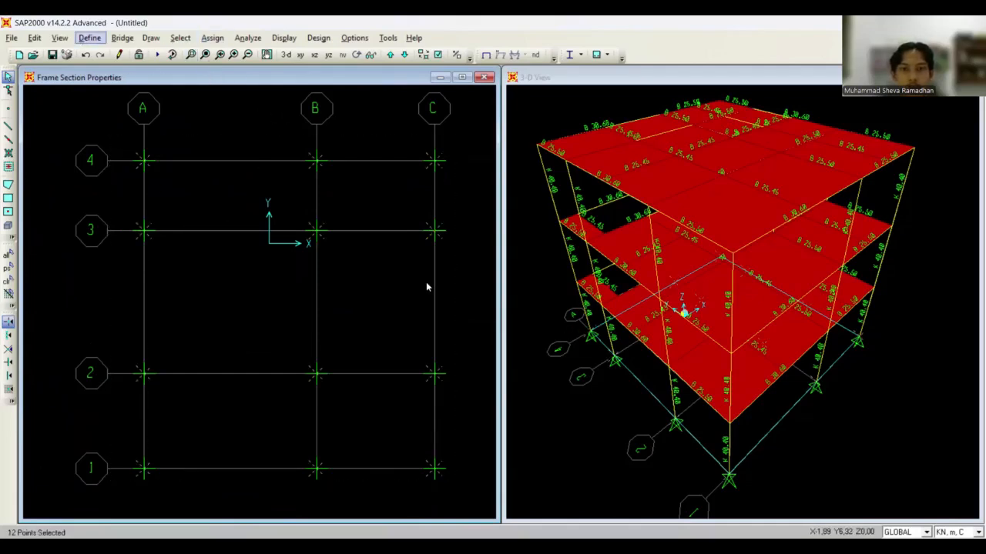
Assign fully fixed joint restraints to the selected base joints, restraining all three translations and all three rotations.
click(212, 37)
mouse_move(226, 53)
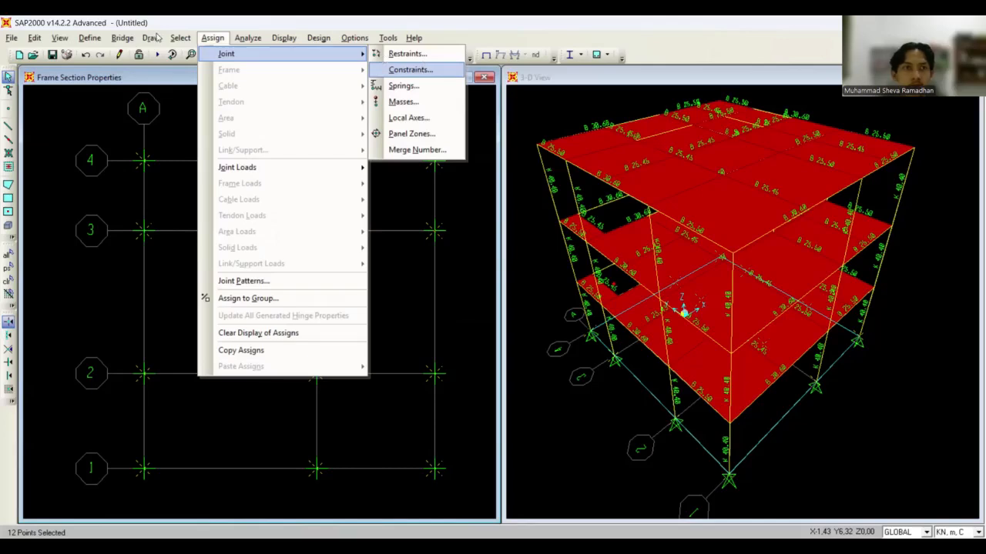
click(157, 35)
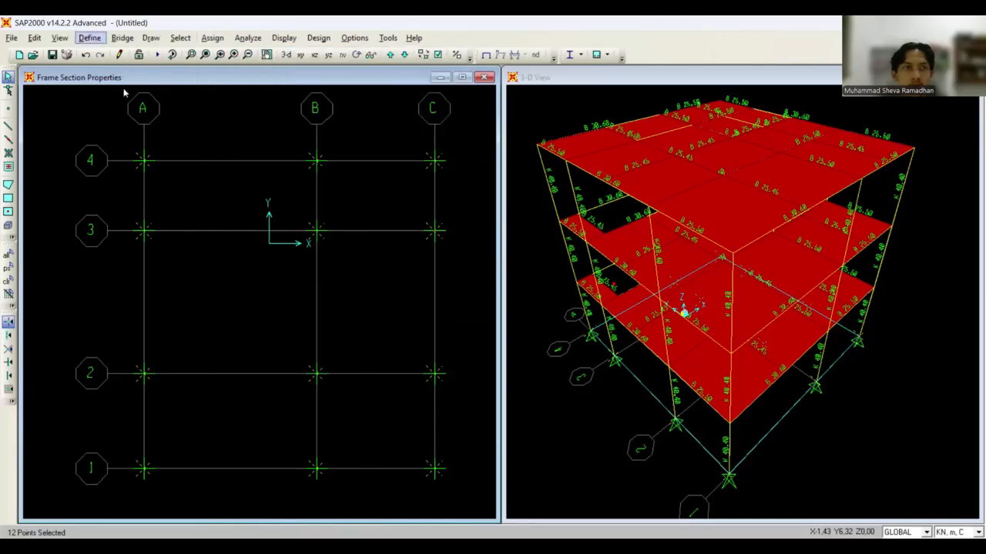
click(212, 37)
mouse_move(226, 53)
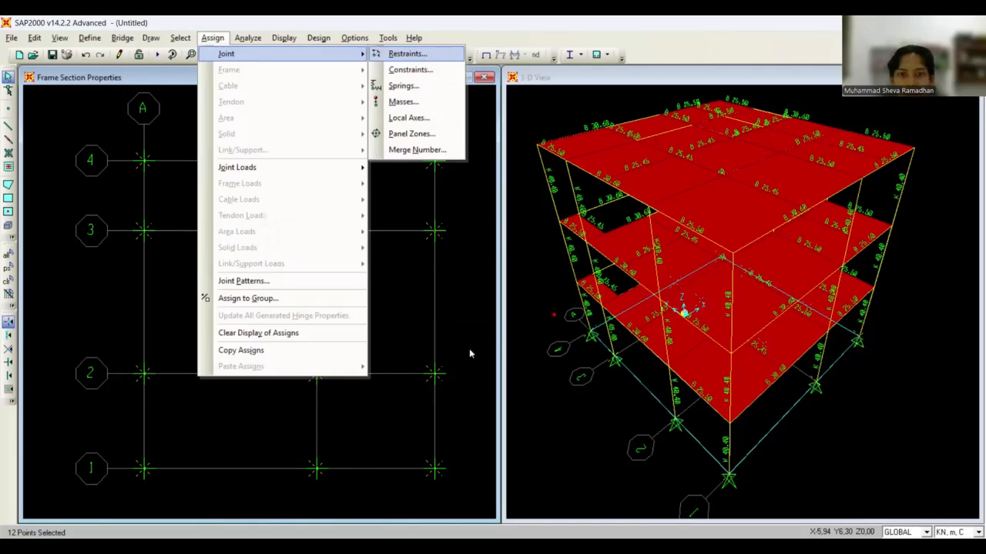
key(Return)
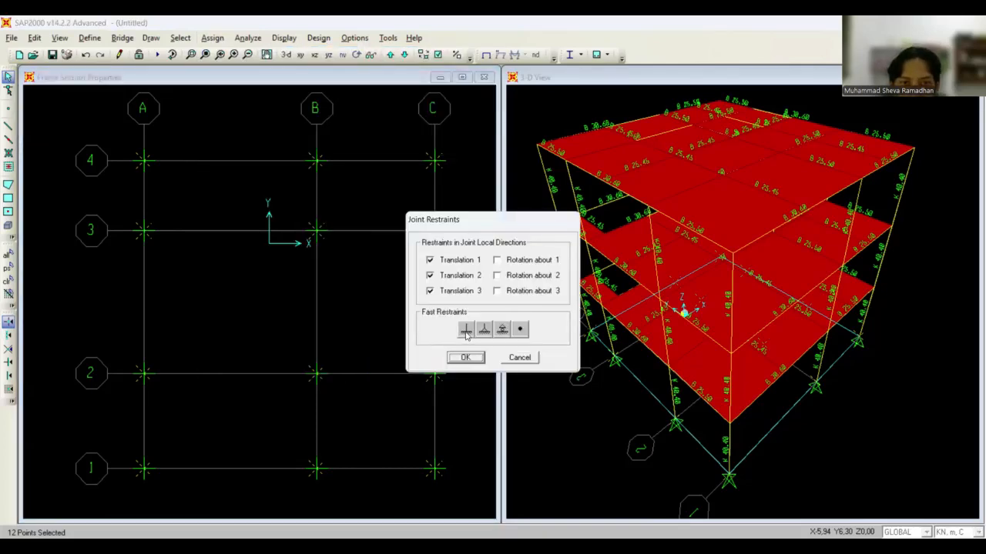
click(465, 329)
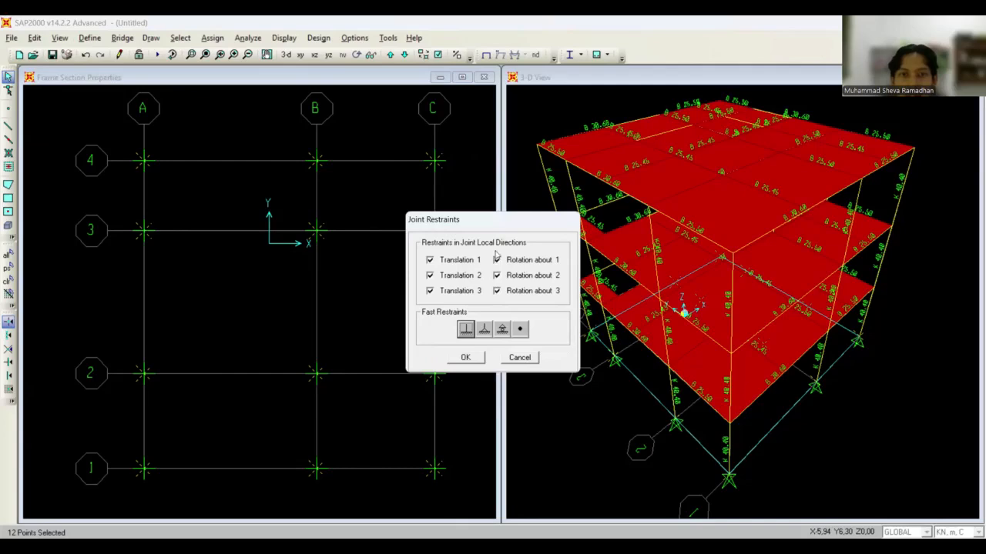
click(466, 357)
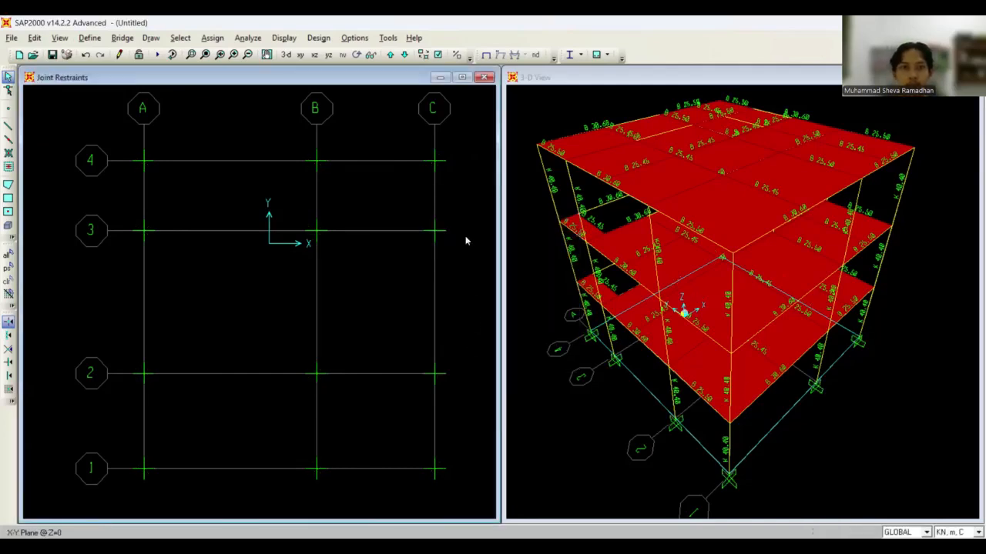
Examine the base support symbols from a low angle in the 3-D view.
click(567, 422)
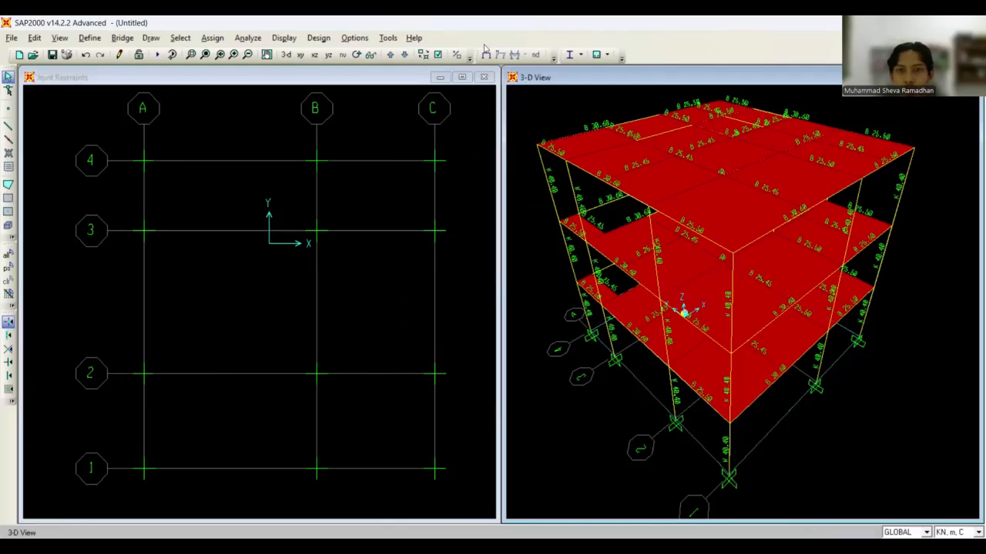
drag(683, 312, 678, 378)
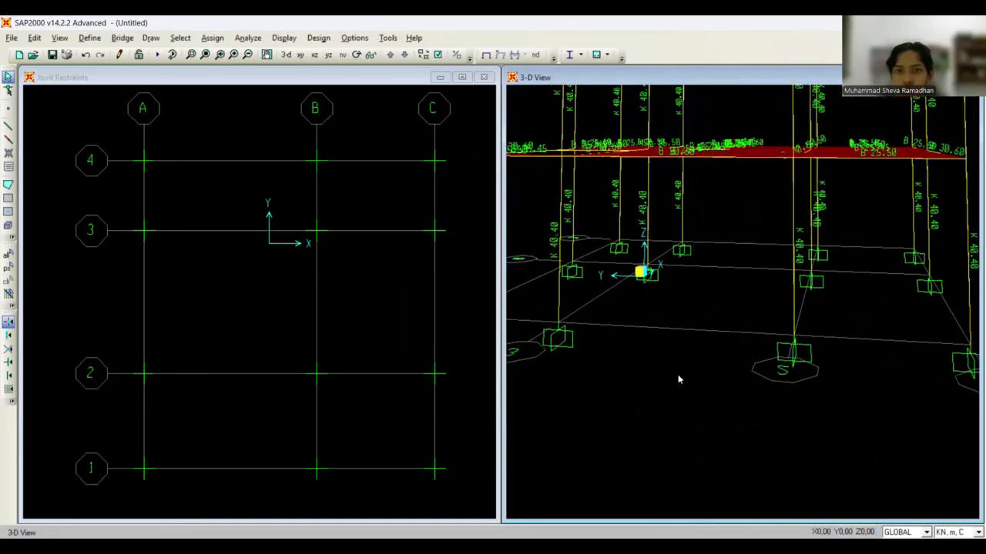
key(alt+Tab)
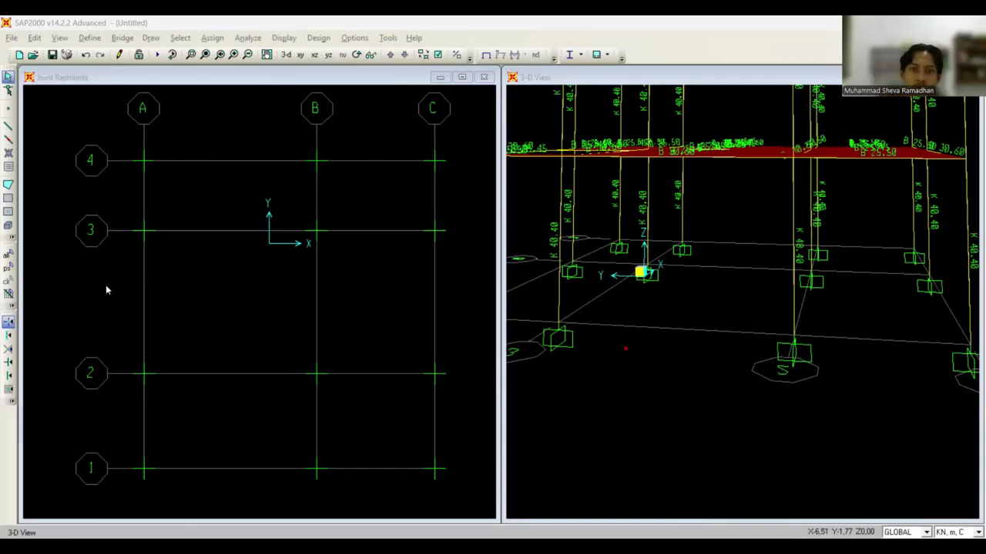
Display the X-Y plan at Z=4 with the whole floor and its grid lines in view.
click(460, 396)
click(390, 53)
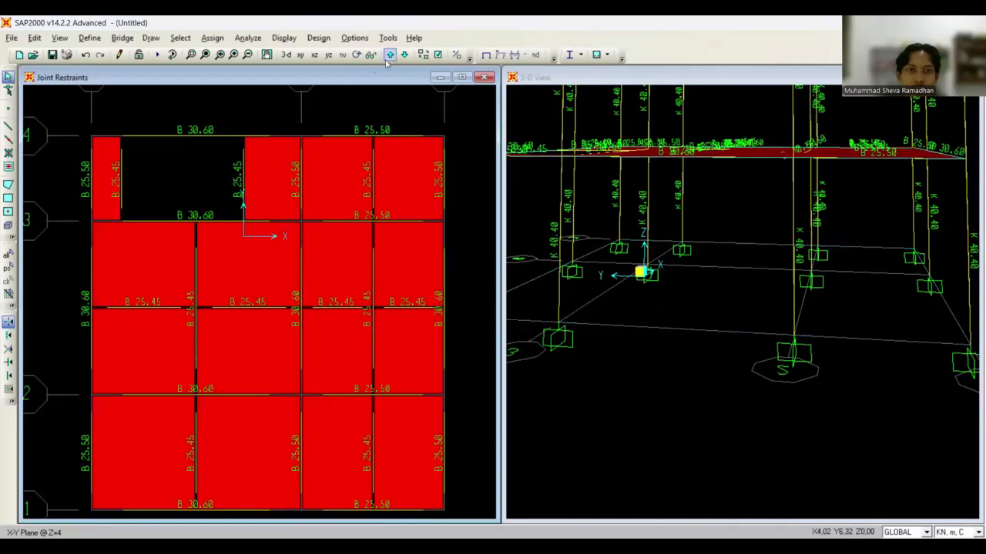
scroll(228, 244, down, 1)
scroll(335, 302, down, 1)
middle_drag(449, 336, 437, 318)
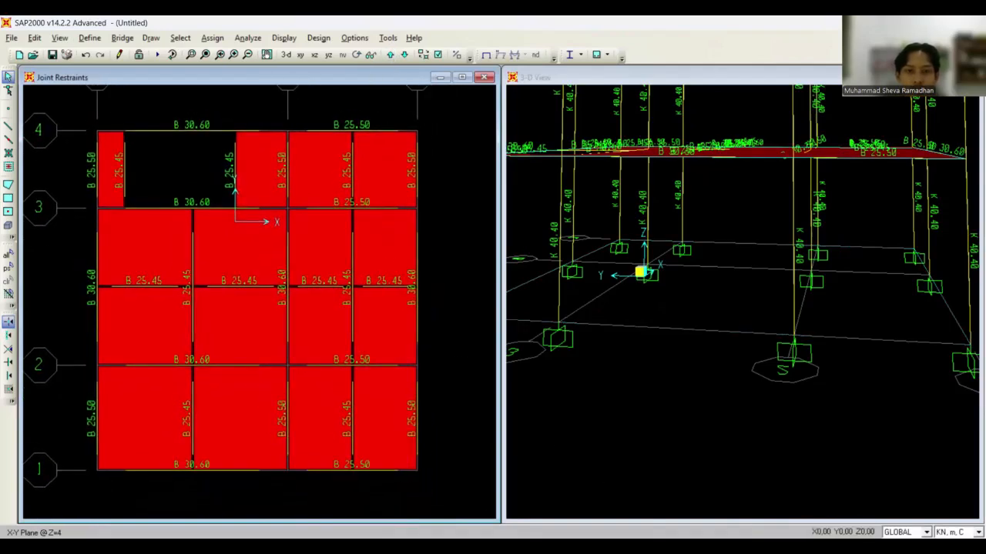
click(527, 369)
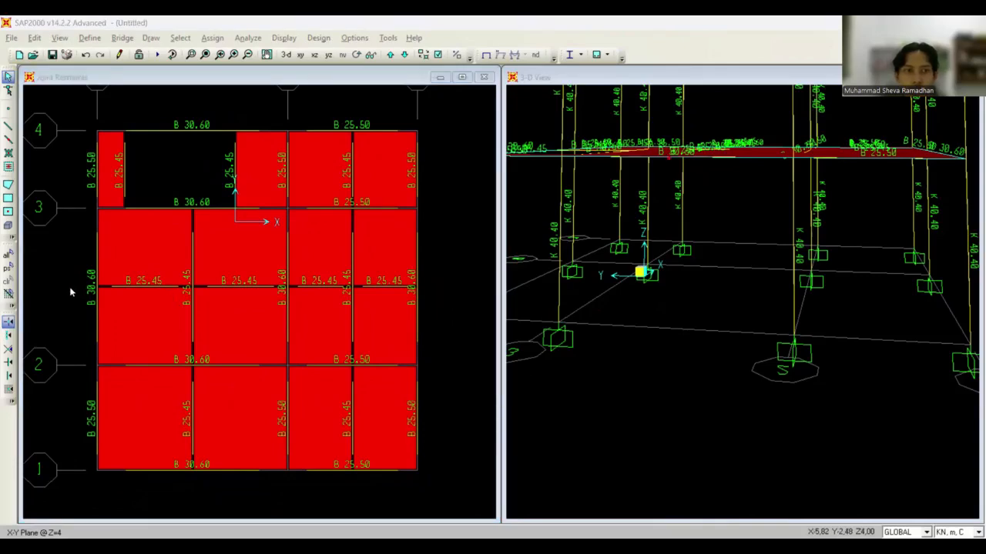
click(204, 148)
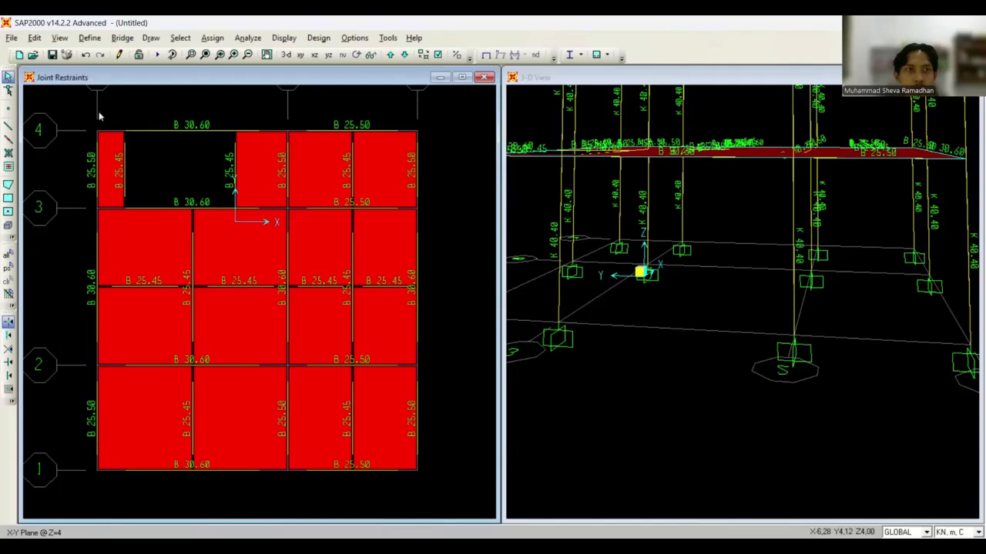
scroll(460, 176, down, 1)
middle_drag(460, 178, 470, 216)
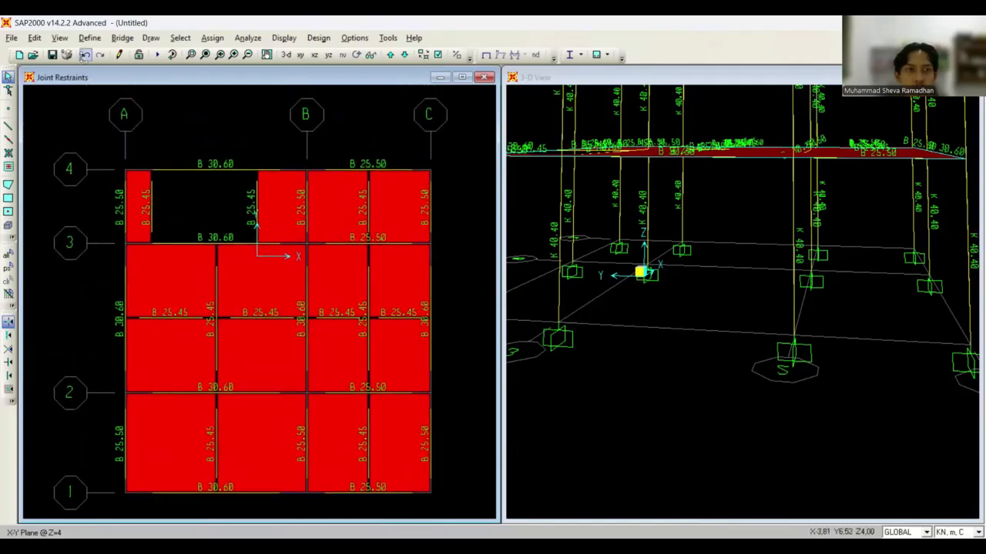
Define a Diaphragm joint constraint in the GLOBAL coordinate system with the Z Axis as its constraint axis.
click(89, 39)
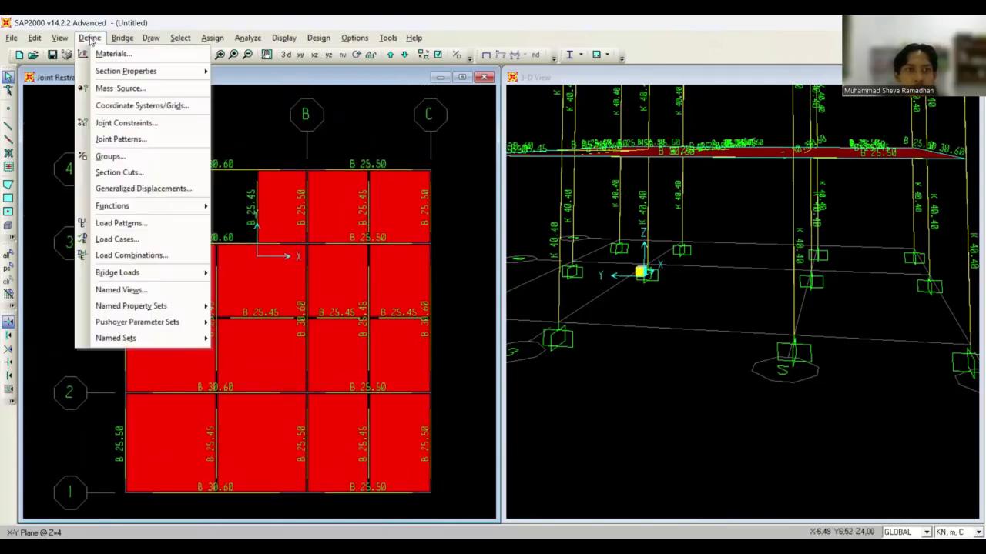
mouse_move(127, 78)
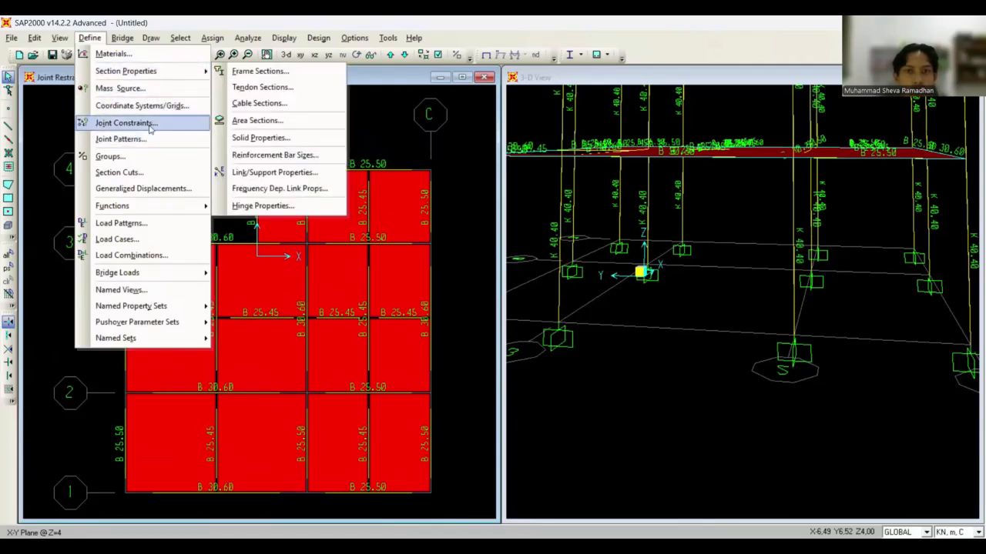
click(205, 39)
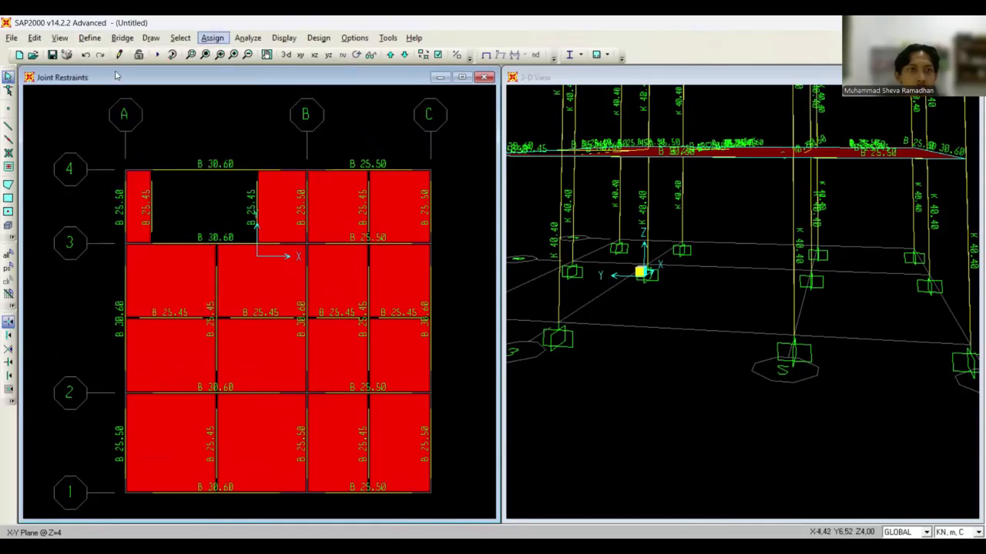
click(90, 38)
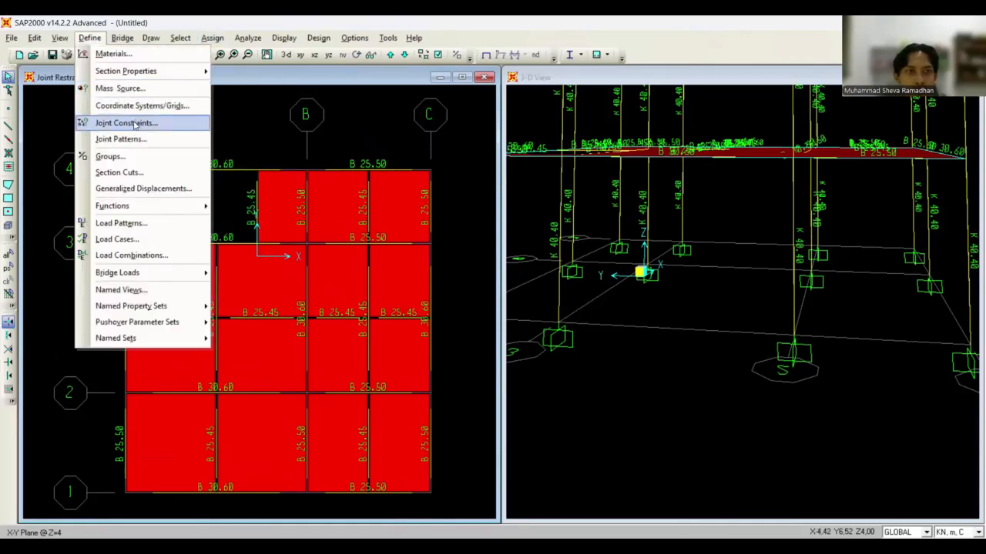
key(Return)
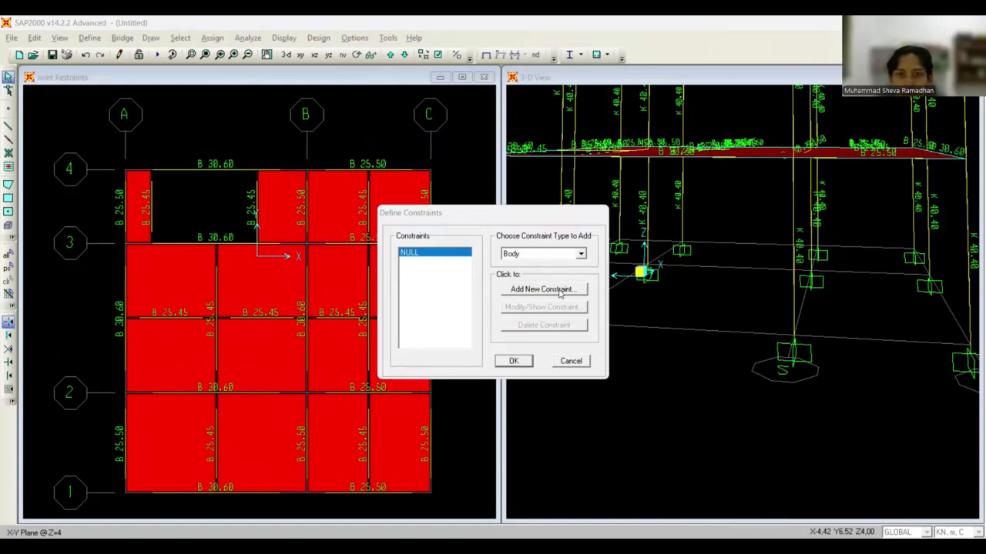
click(581, 255)
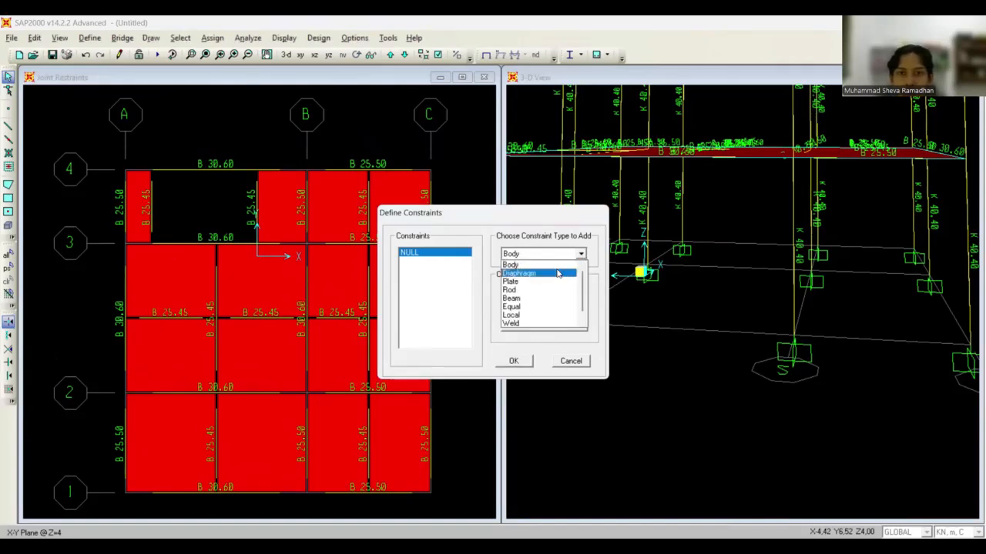
click(558, 274)
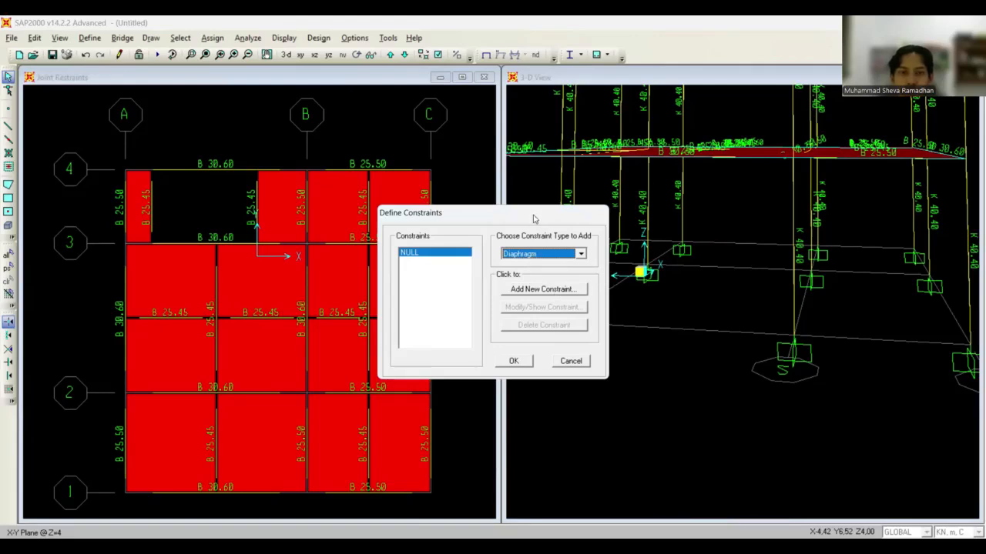
click(524, 290)
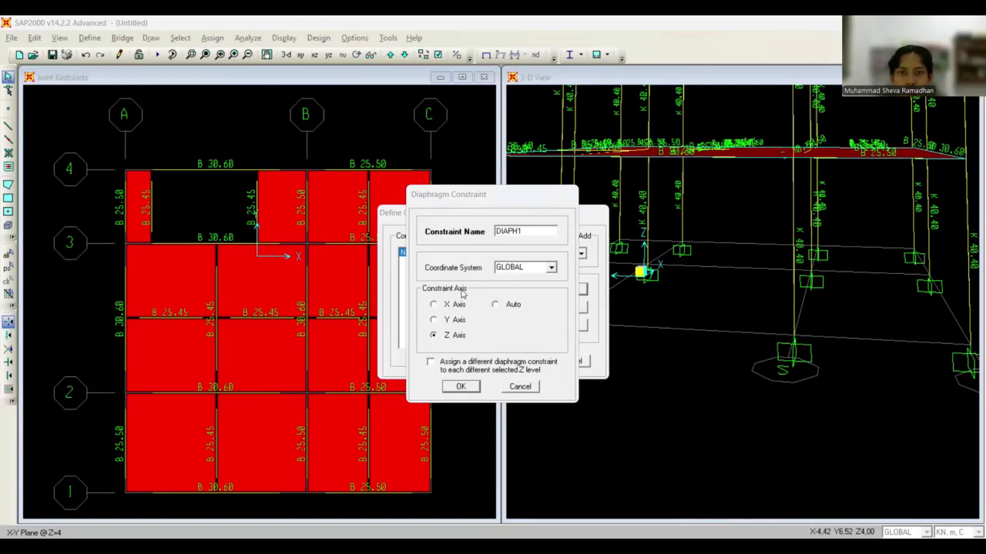
click(432, 341)
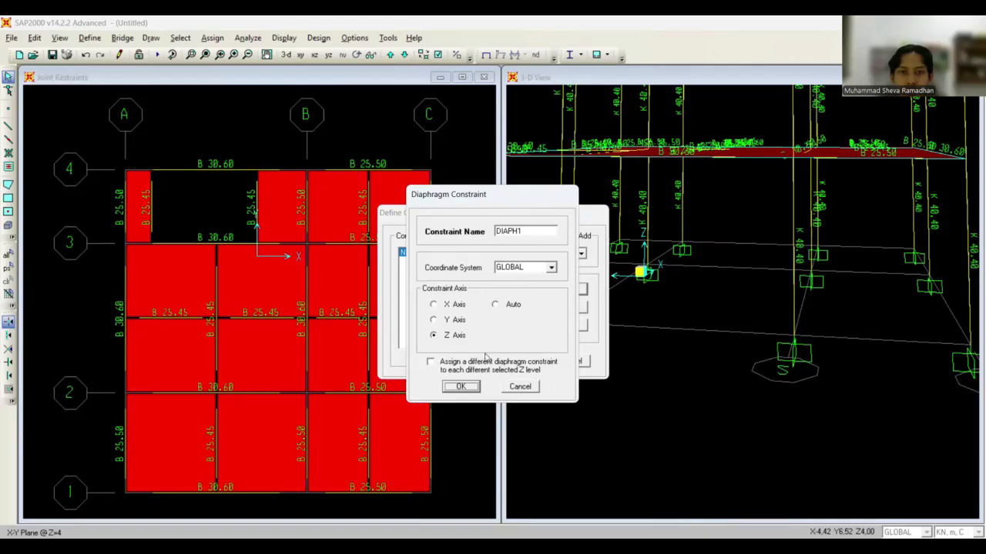
click(460, 387)
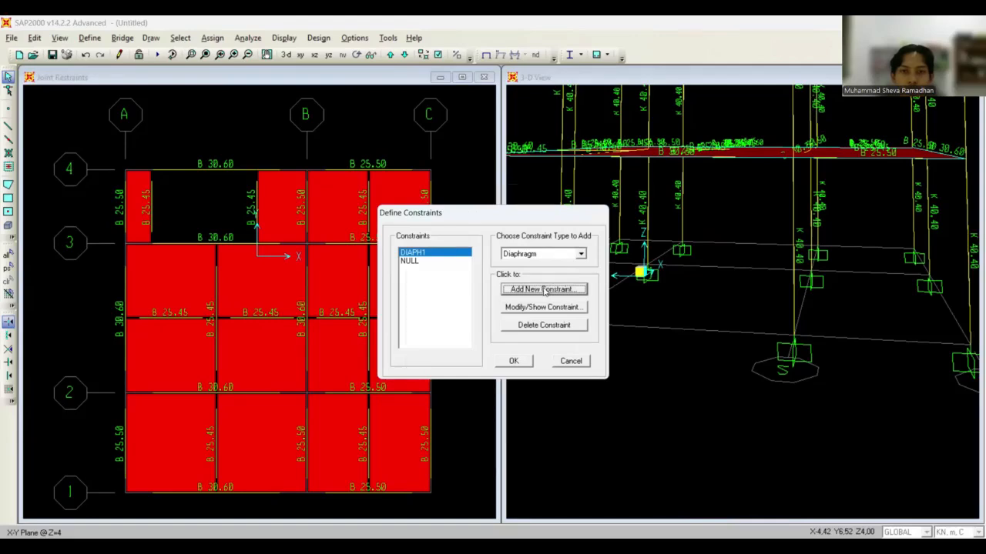
Add two more Z Axis Diaphragm constraints, keeping their default names and the GLOBAL coordinate system.
click(544, 291)
click(459, 388)
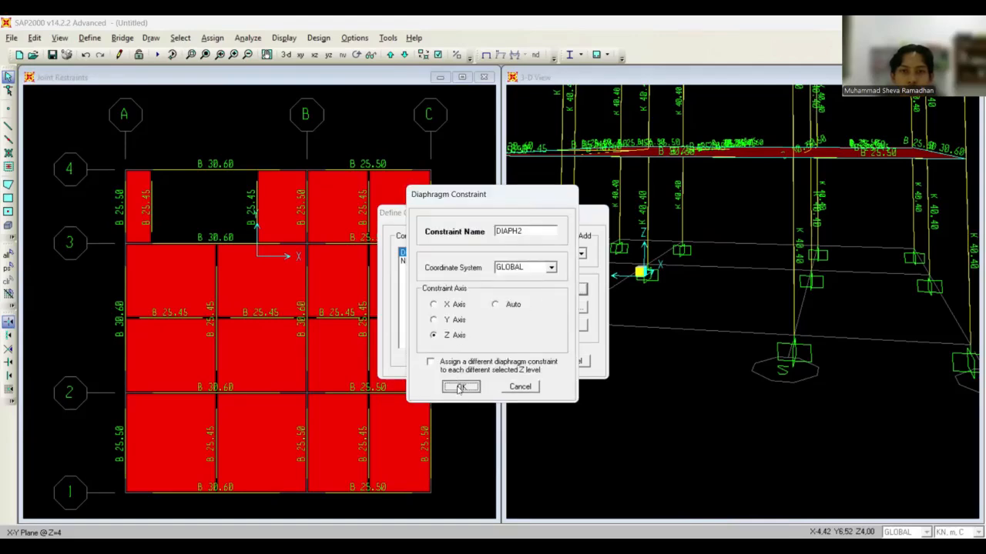
click(541, 290)
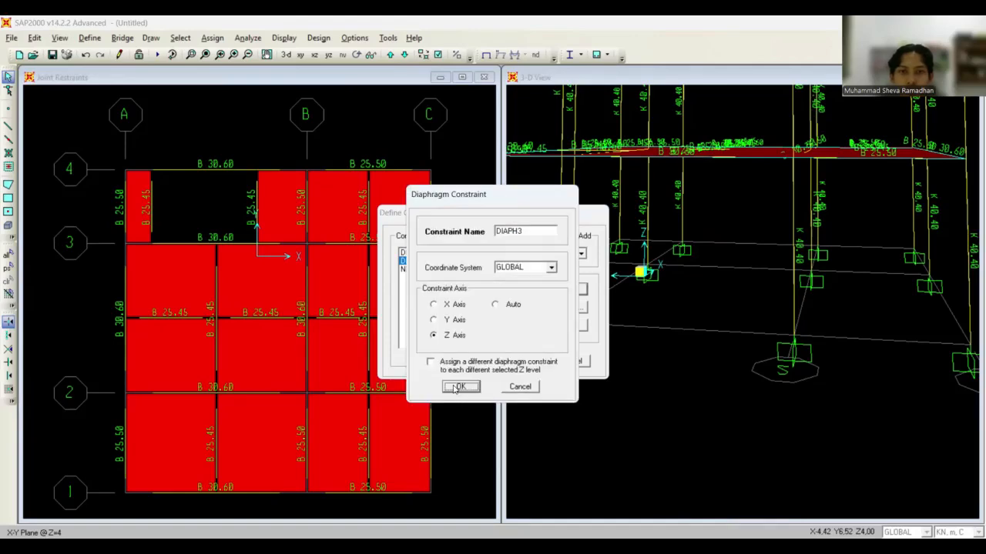
click(433, 336)
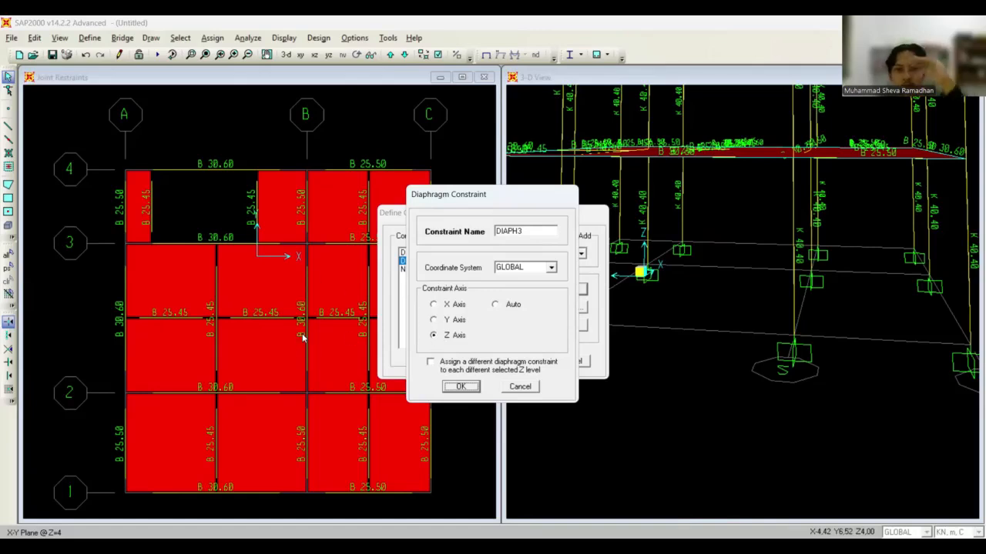
click(460, 386)
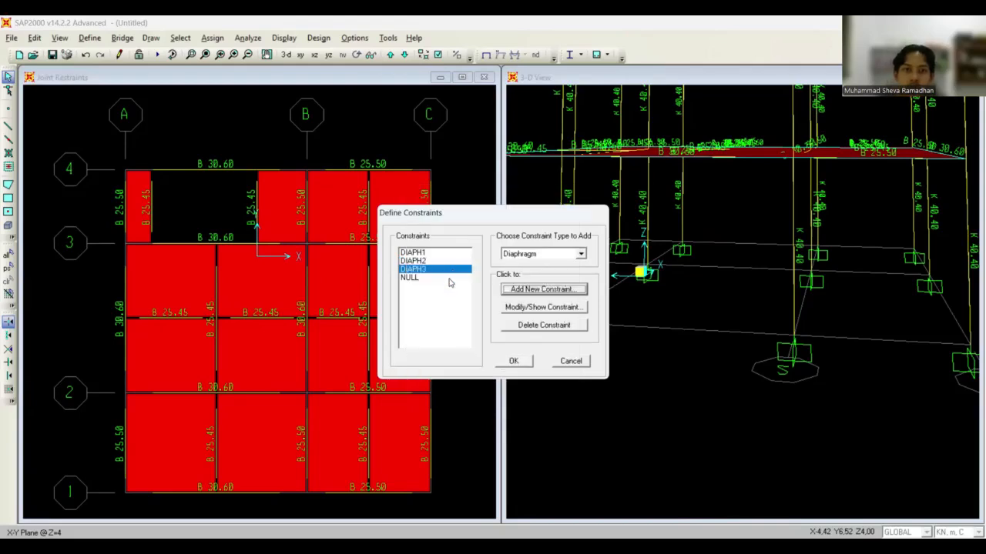
Accept the three diaphragm constraint definitions.
key(alt+Tab)
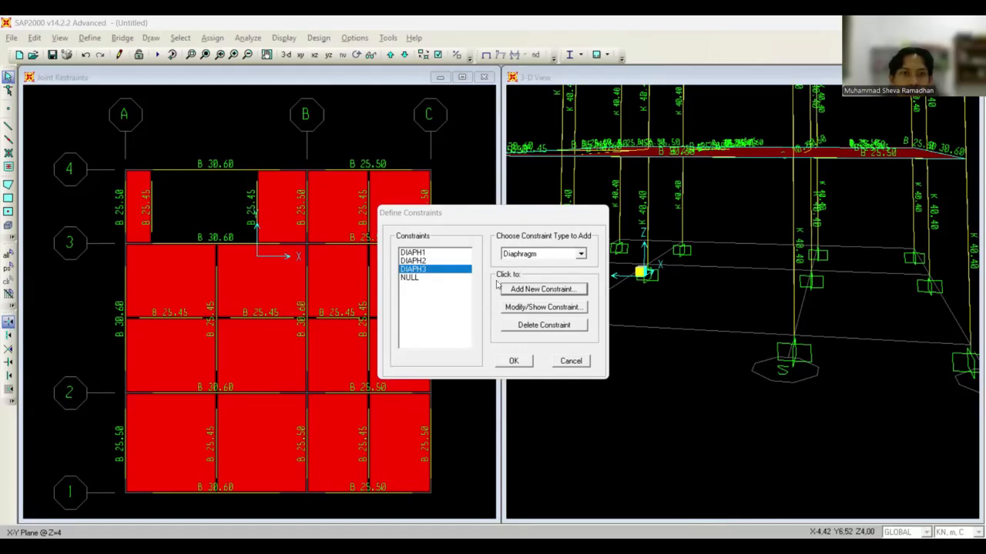
click(517, 365)
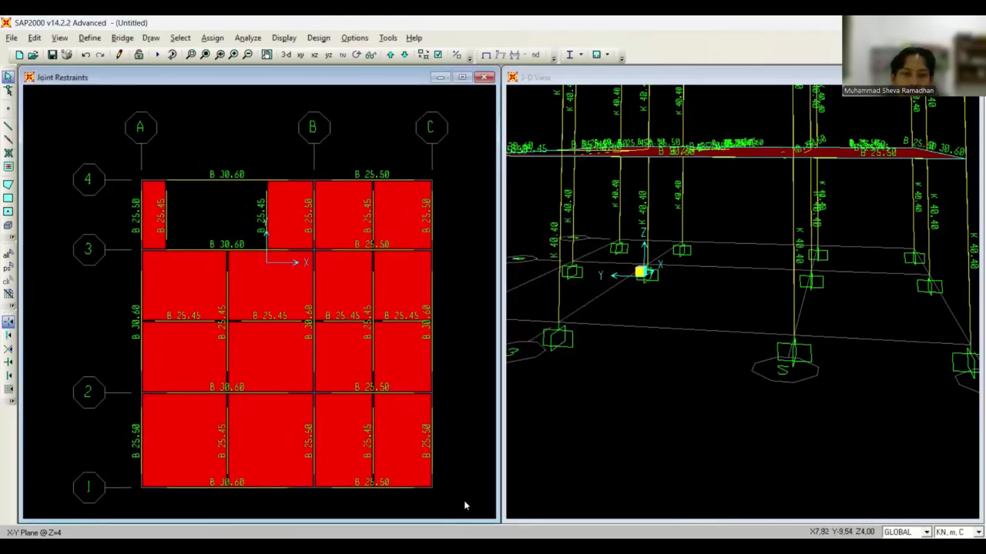
drag(464, 506, 88, 138)
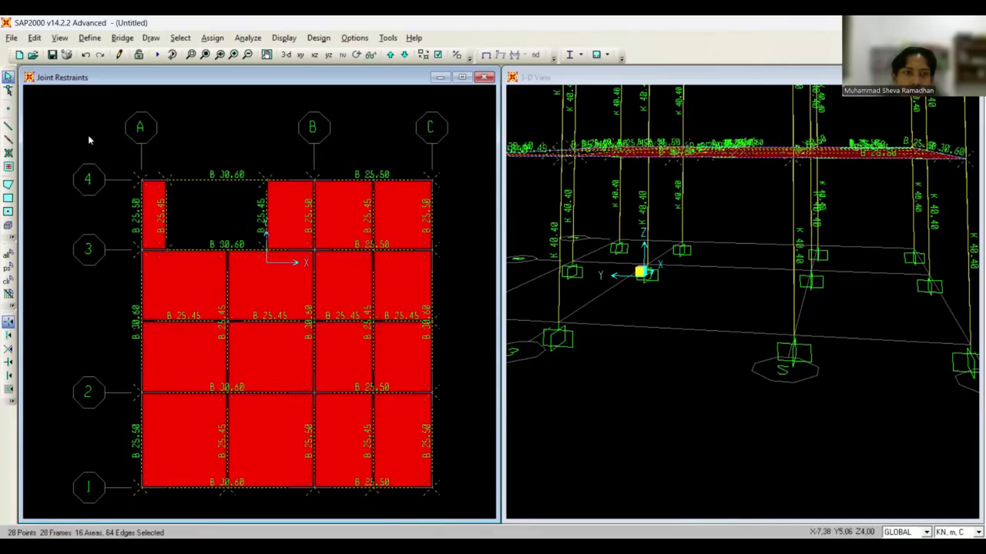
click(390, 56)
scroll(410, 315, down, 1)
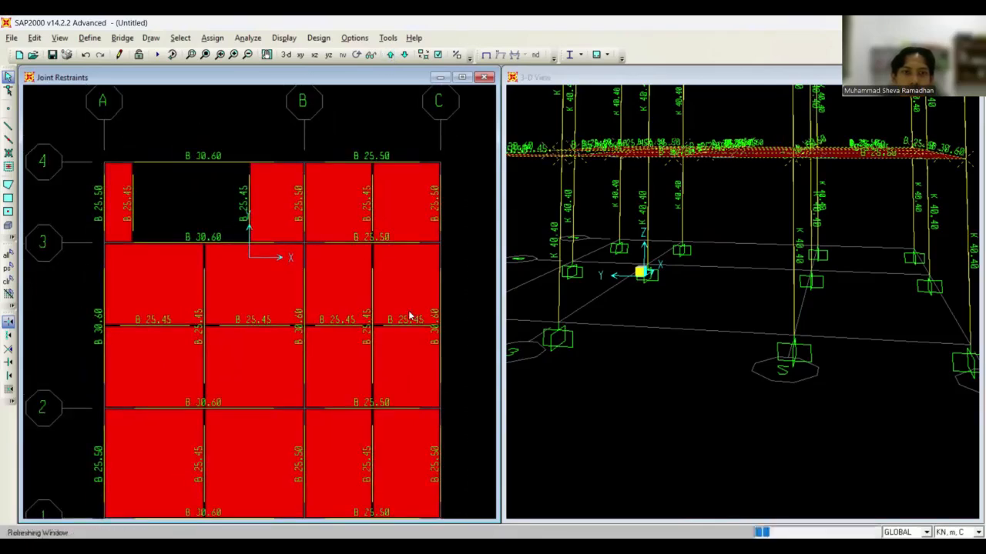
scroll(457, 388, down, 1)
scroll(474, 500, down, 1)
drag(476, 502, 135, 154)
click(391, 55)
scroll(443, 377, down, 1)
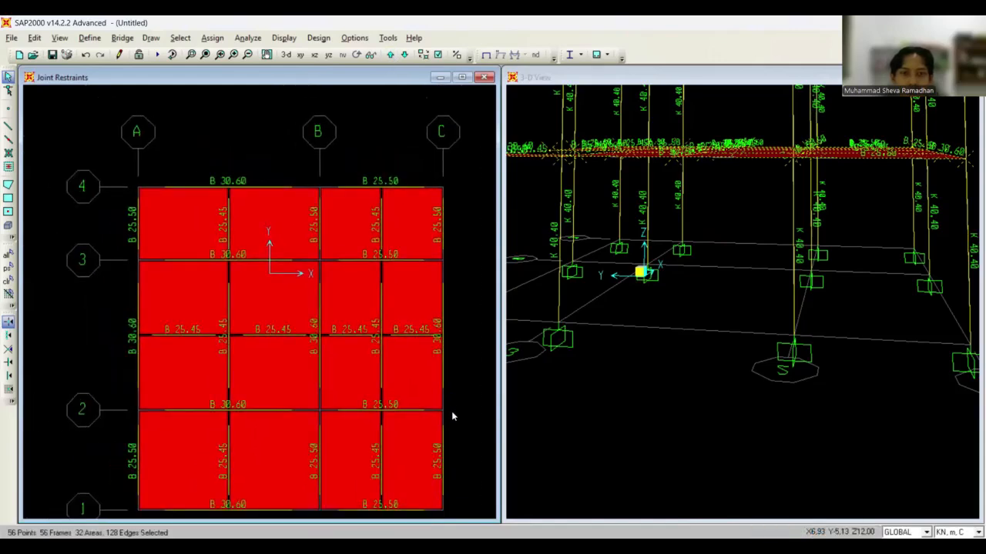
scroll(453, 417, down, 1)
drag(478, 515, 123, 163)
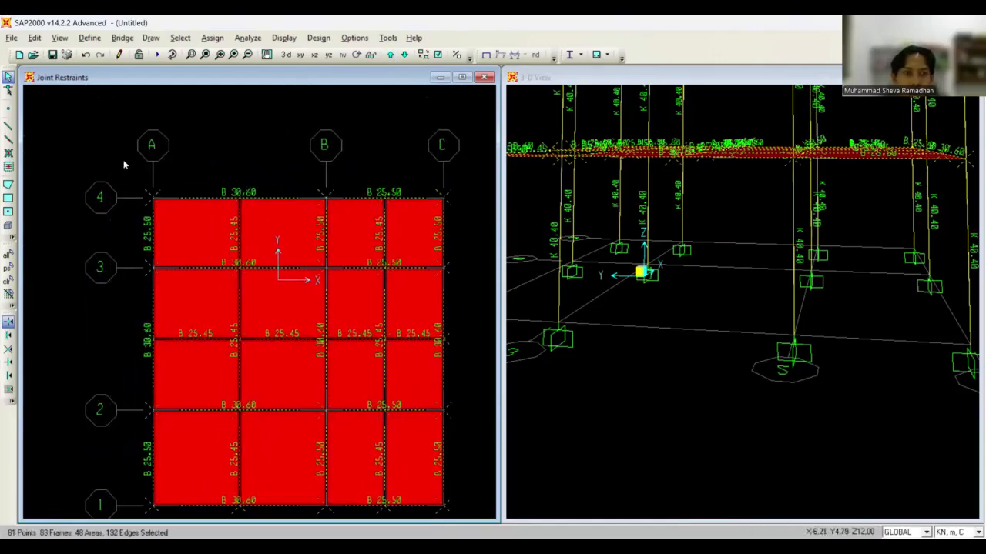
click(213, 38)
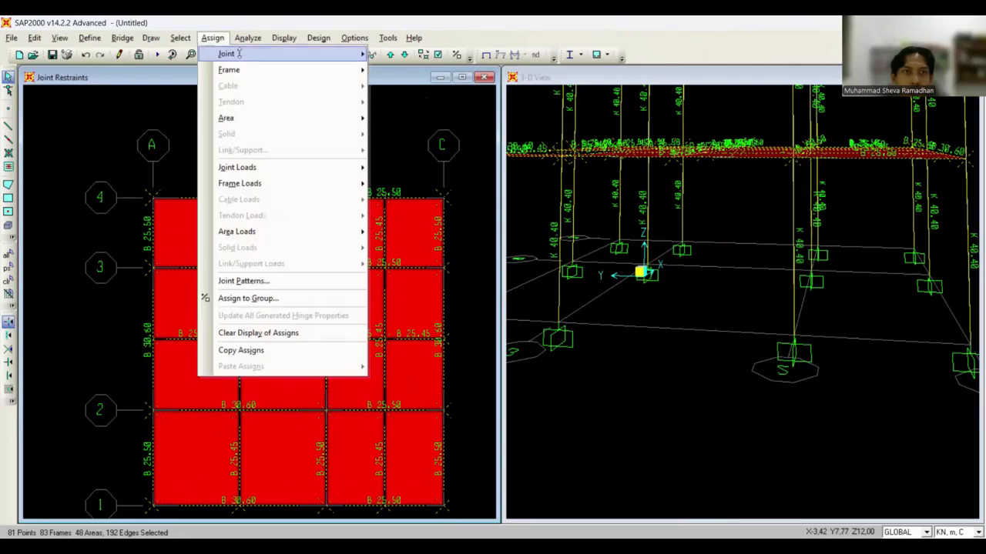
mouse_move(240, 54)
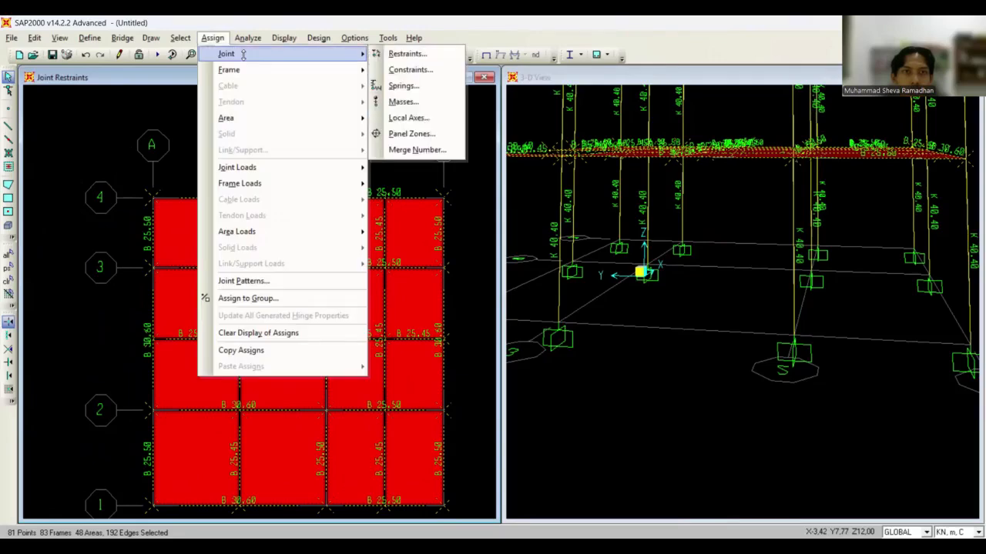
click(432, 88)
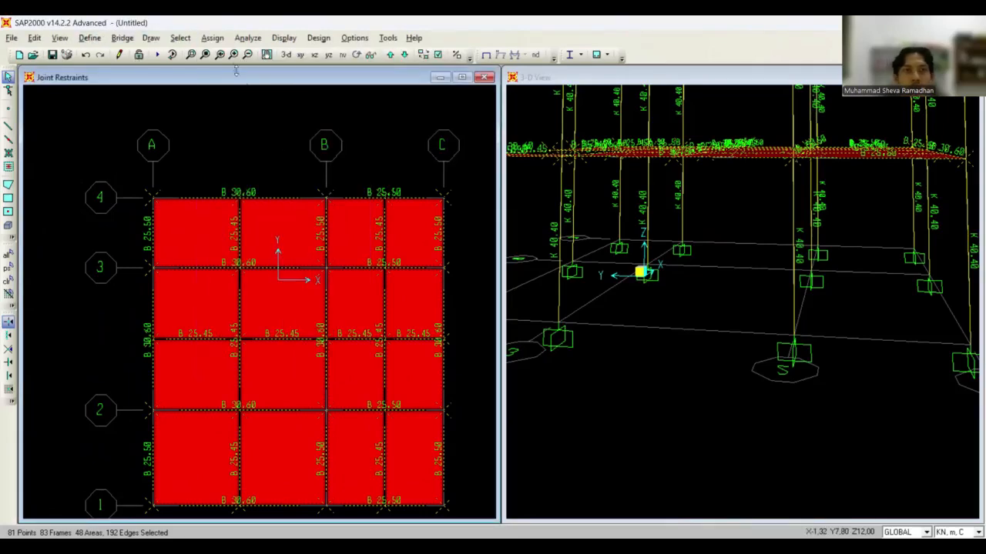
click(214, 43)
mouse_move(308, 53)
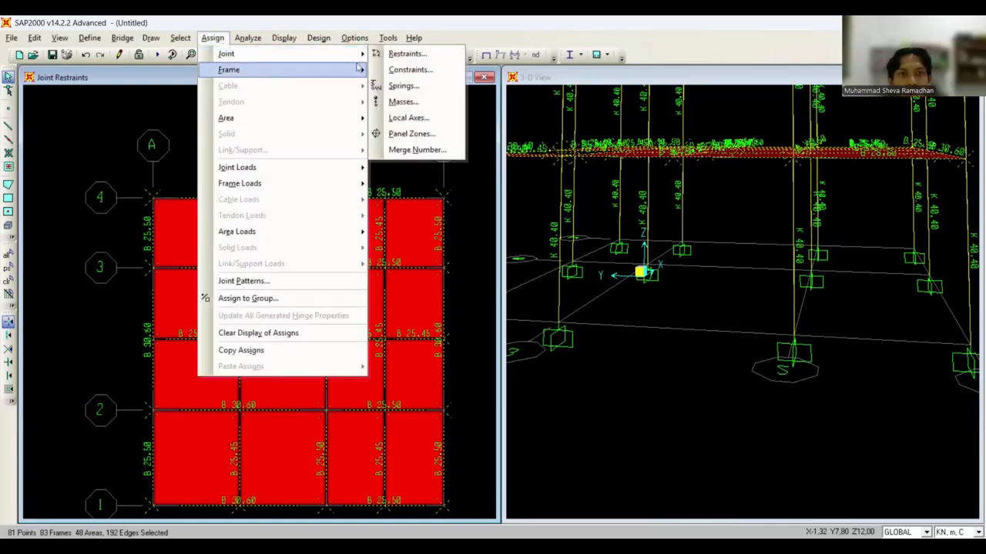
click(422, 70)
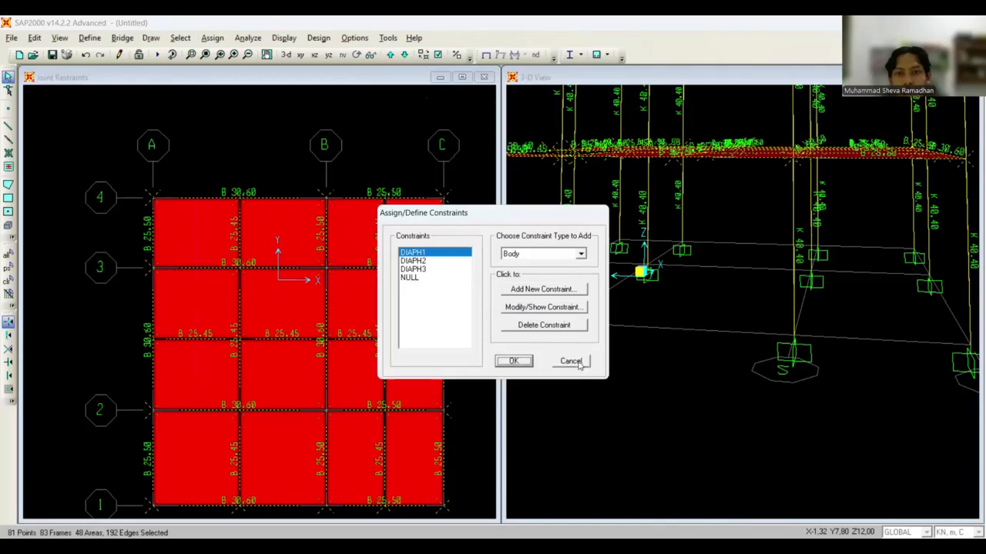
click(571, 361)
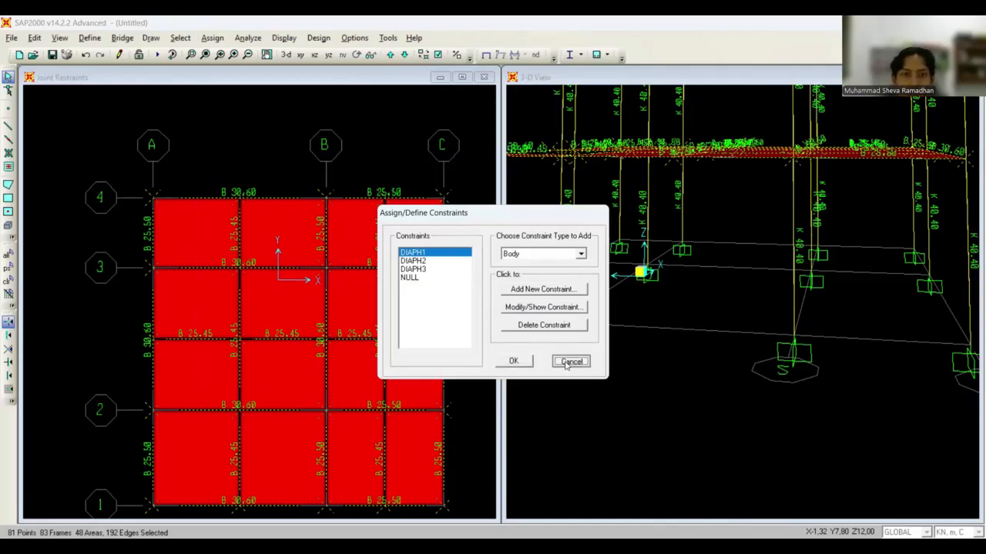
Select the whole floor on the X-Y plan at Z=4 and assign the DIAPH1 diaphragm constraint to its joints.
click(403, 54)
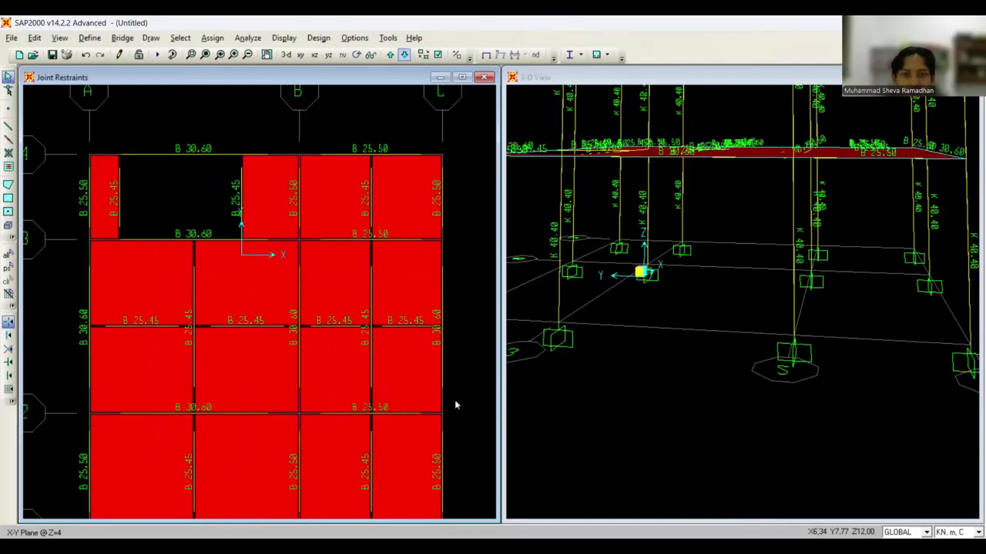
scroll(456, 393, down, 3)
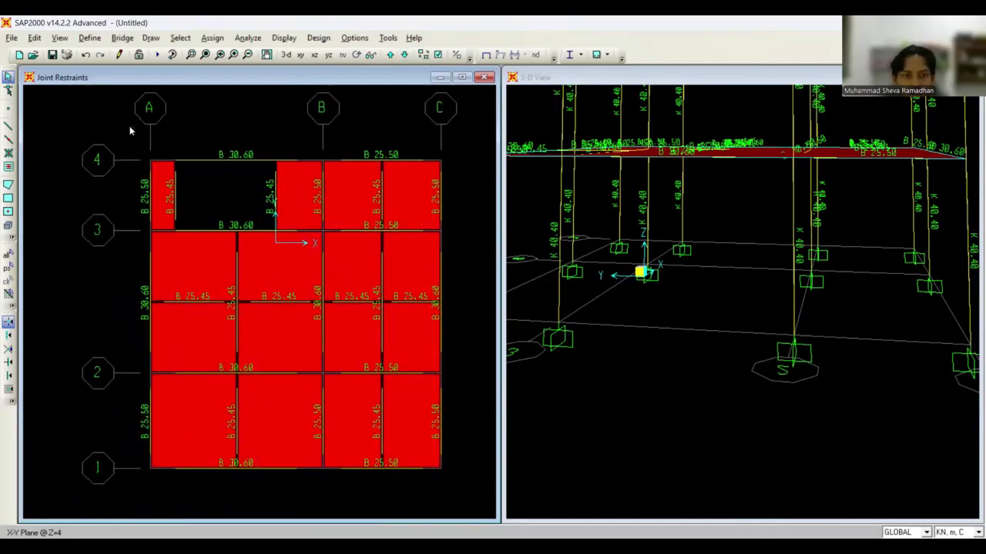
key(ctrl+q)
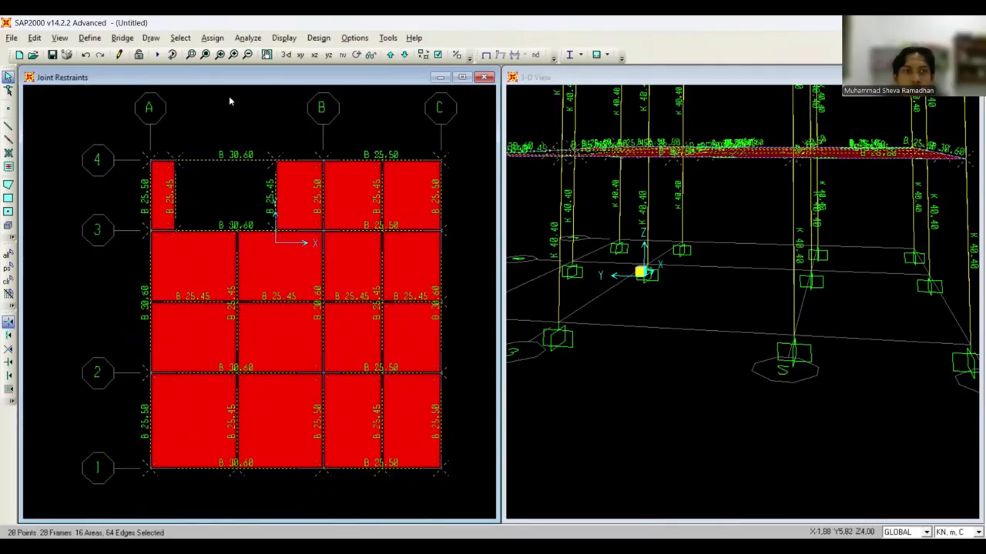
click(212, 39)
mouse_move(231, 54)
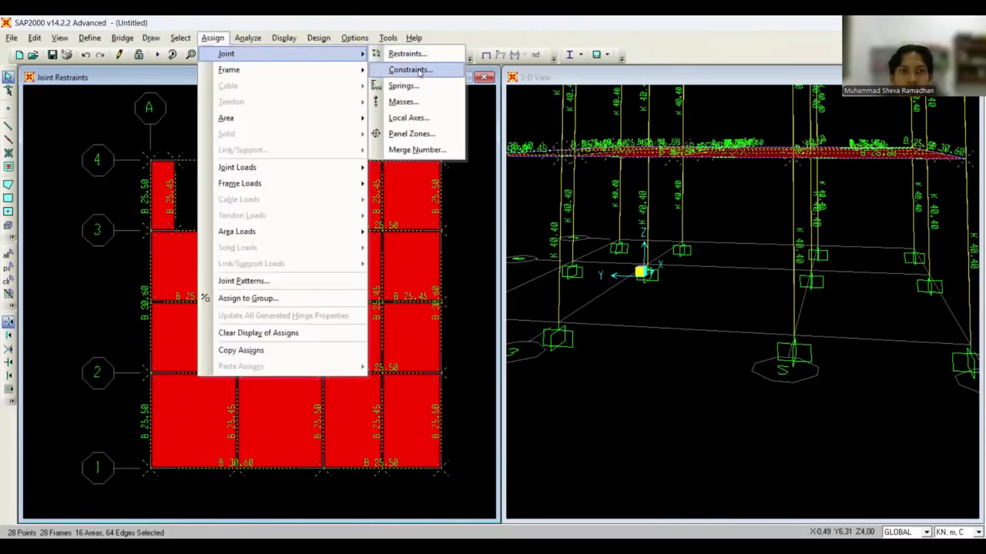
click(407, 69)
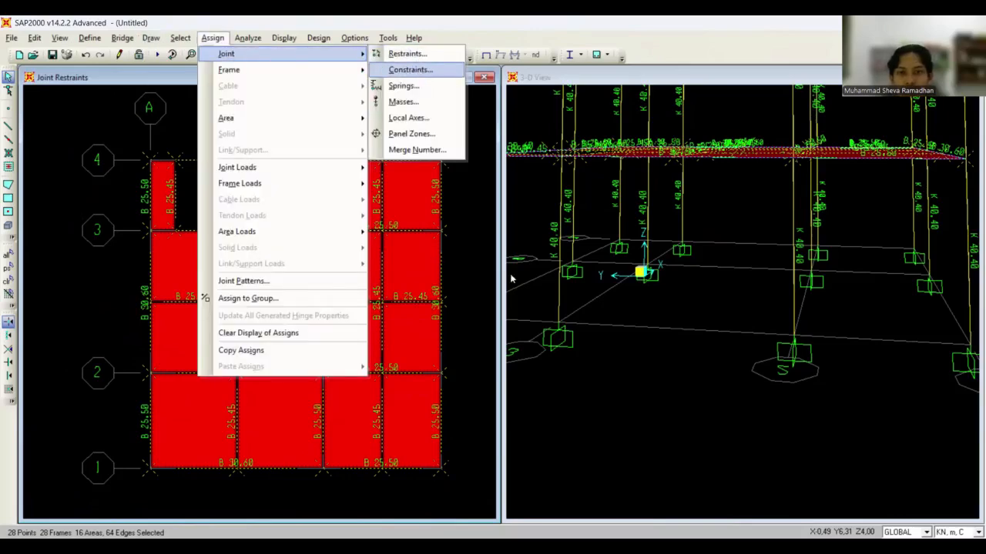
click(580, 255)
click(531, 275)
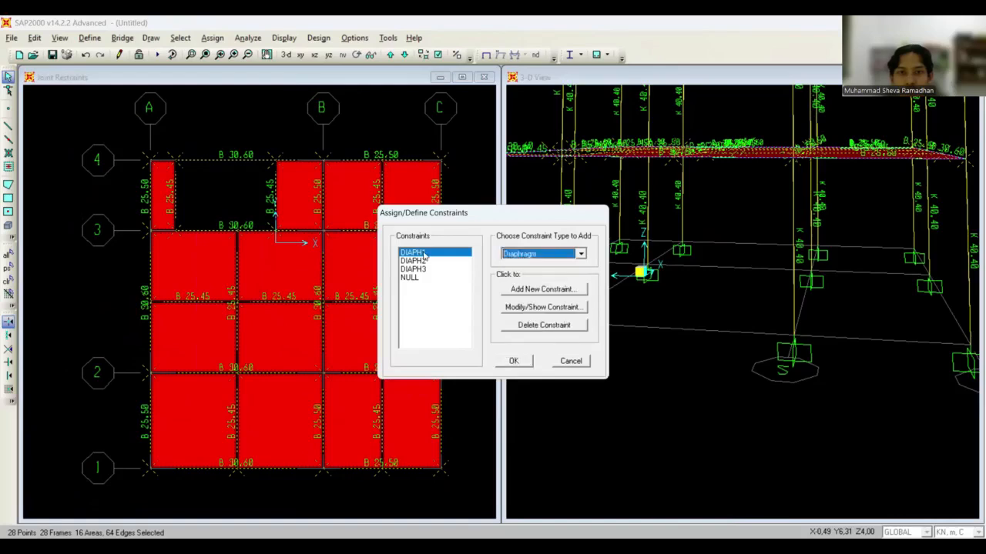
click(515, 362)
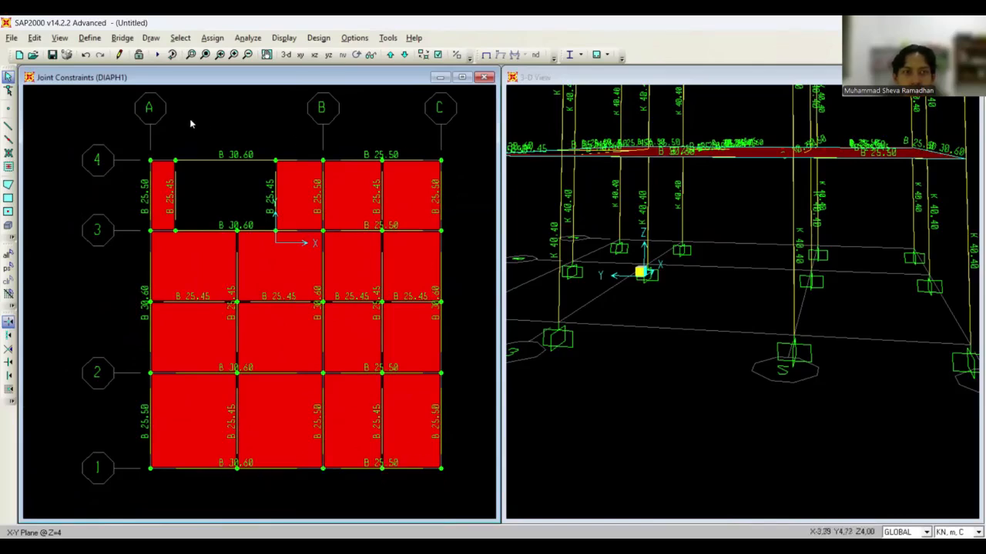
Select the whole floor on the X-Y plan at Z=8 and assign the DIAPH2 constraint to its joints.
click(389, 55)
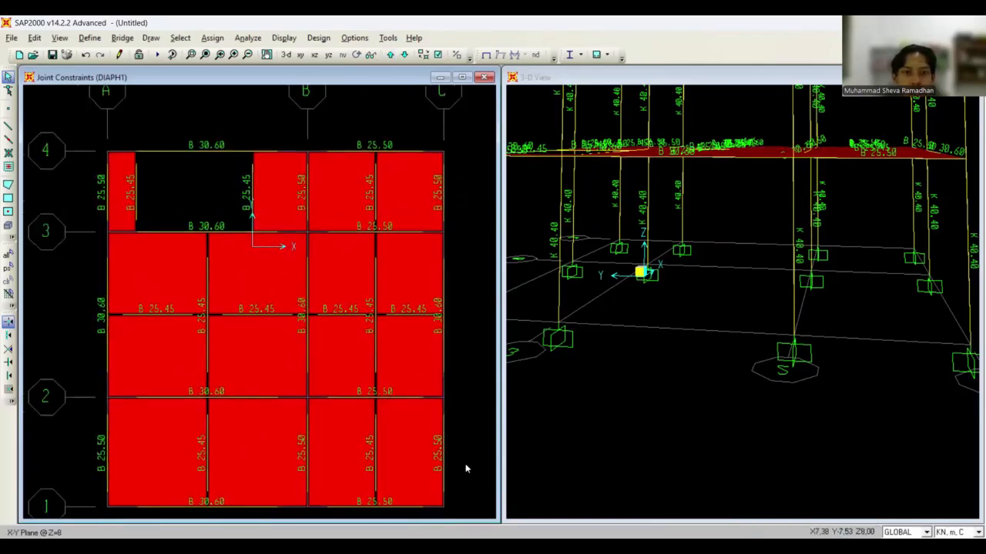
drag(104, 194, 105, 166)
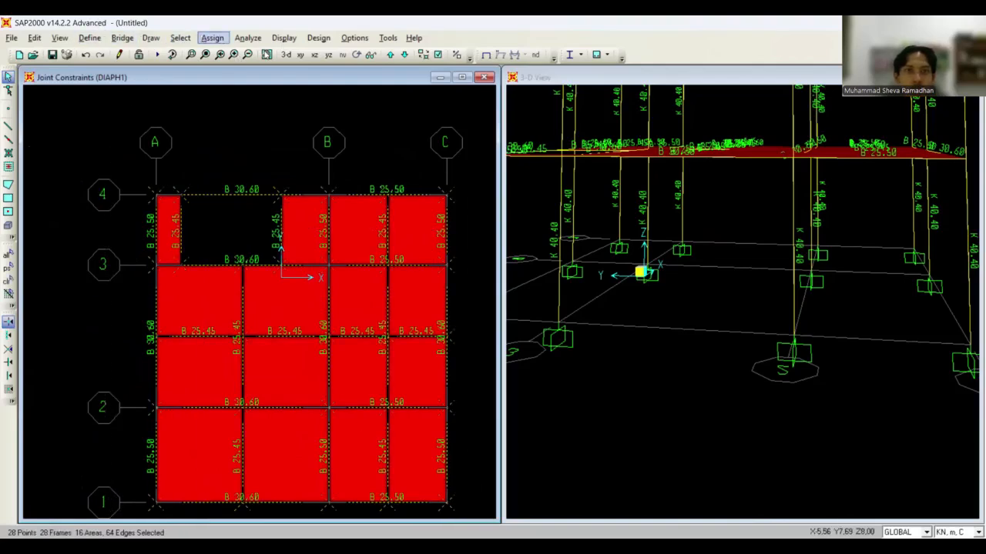
click(212, 38)
mouse_move(293, 53)
click(410, 70)
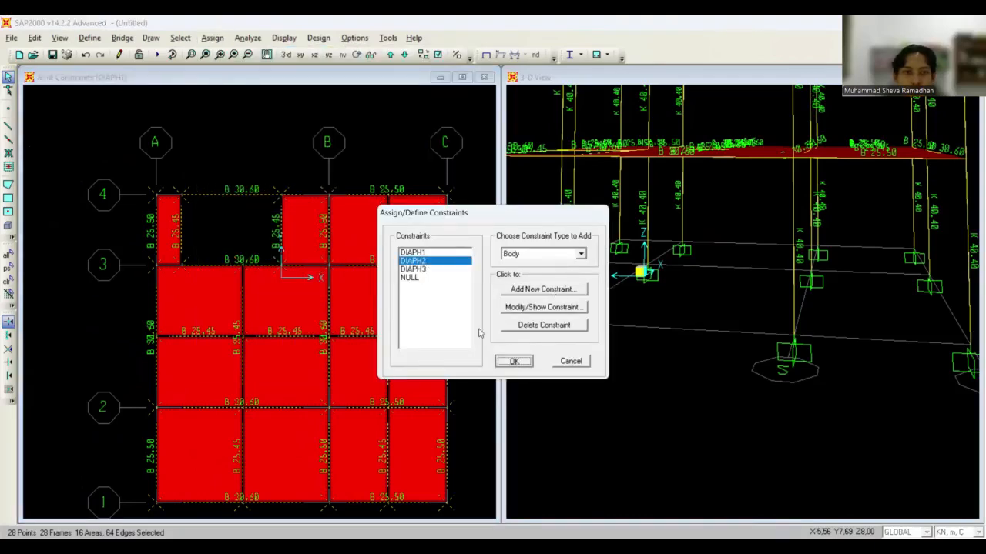
click(514, 361)
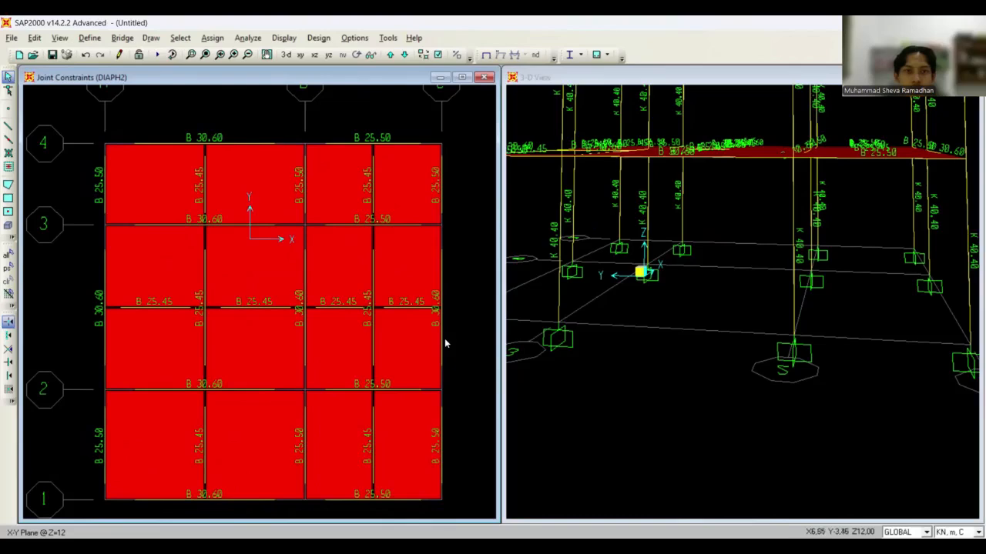
Select the whole floor on the X-Y plan at Z=12 and assign the DIAPH3 constraint to its joints.
drag(144, 174, 107, 142)
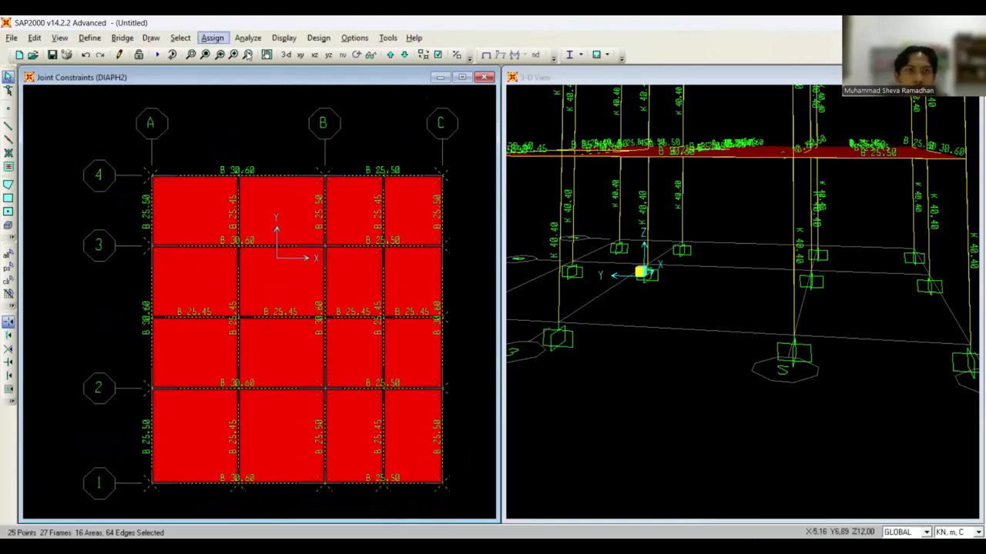
click(213, 39)
mouse_move(231, 54)
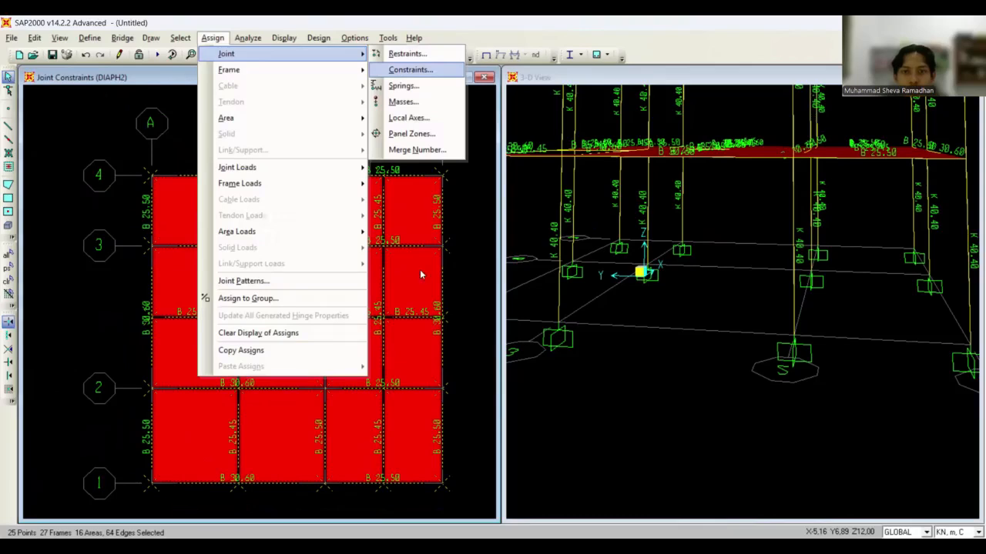
click(410, 69)
click(512, 361)
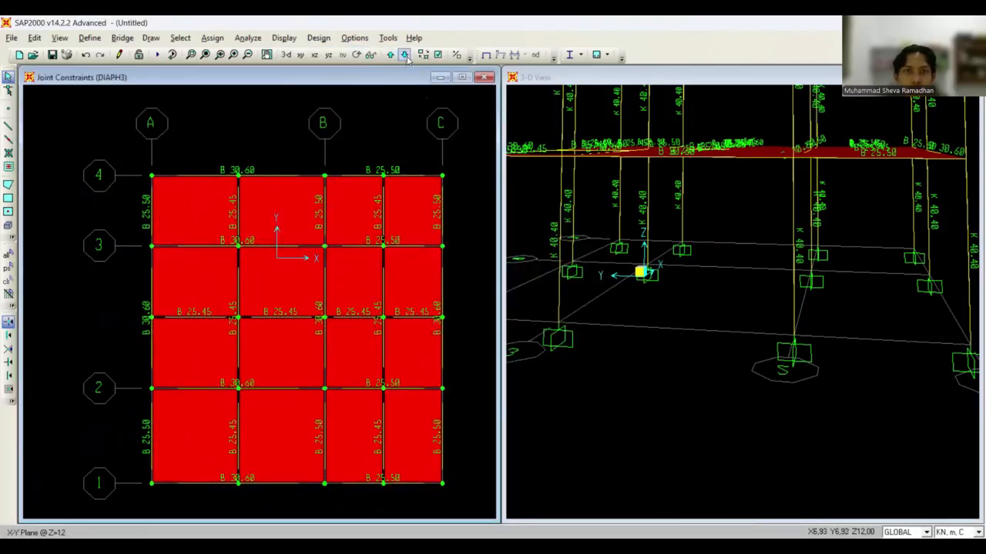
Step through the X-Y plans of the floor levels to check the joint constraint display, ending at Z=12.
click(403, 54)
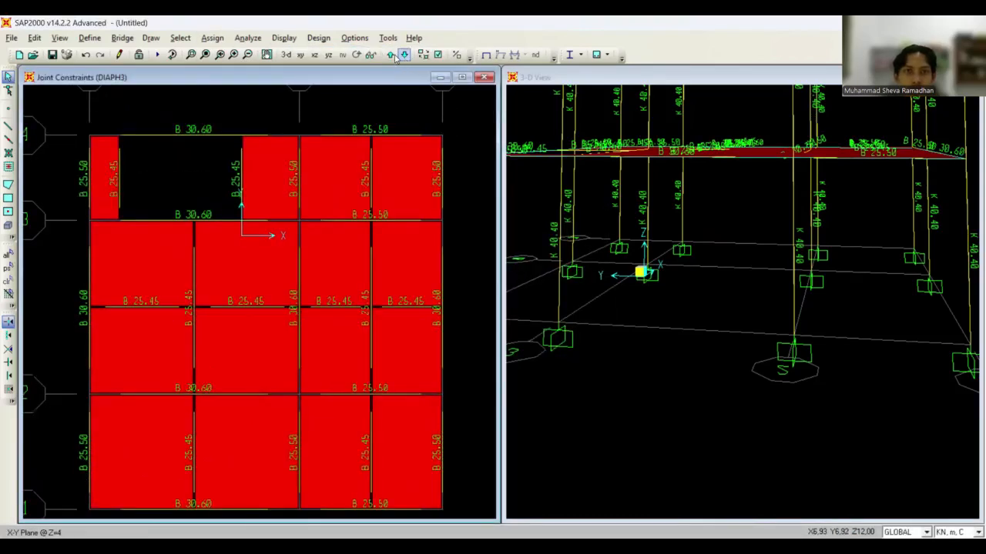
click(391, 56)
click(404, 55)
click(403, 55)
click(391, 55)
click(390, 54)
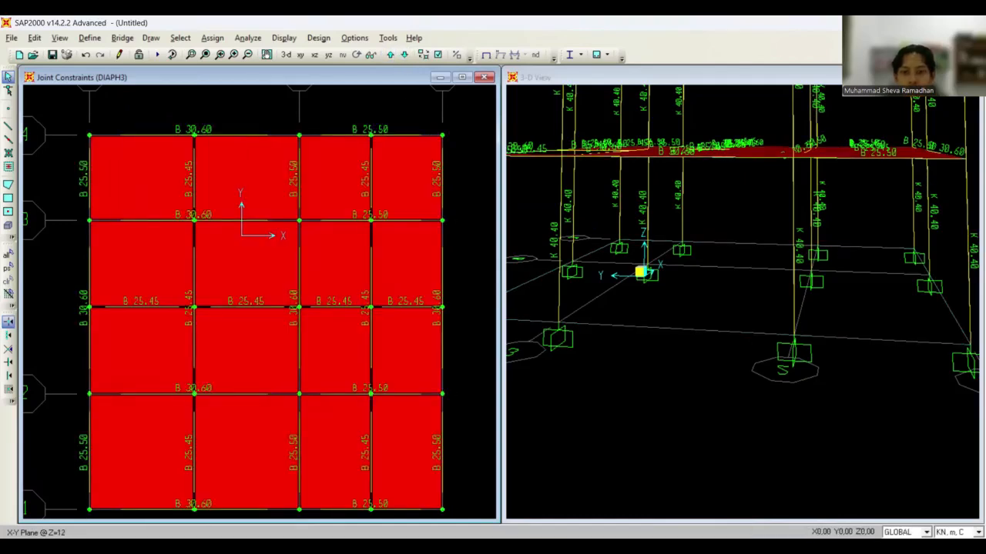
key(alt+Tab)
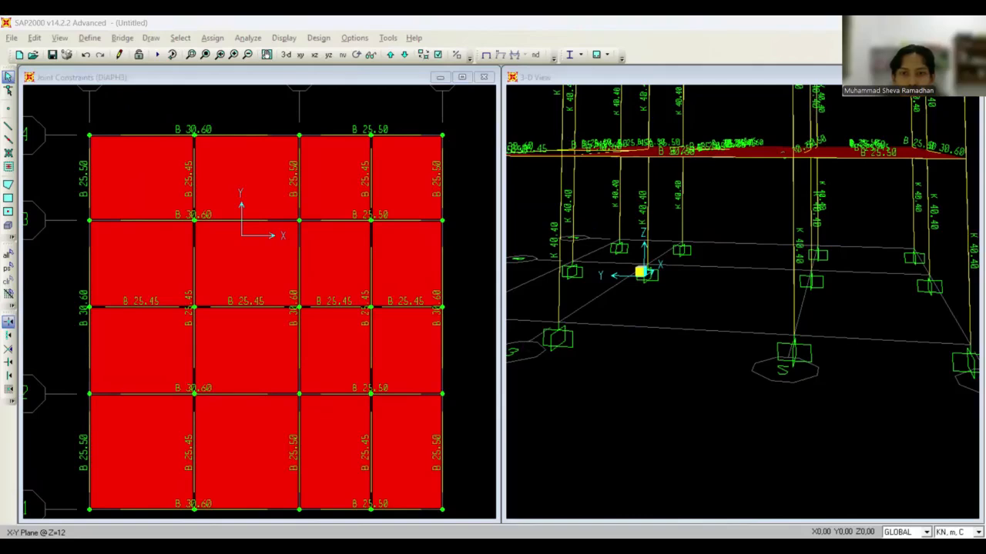
scroll(445, 252, down, 1)
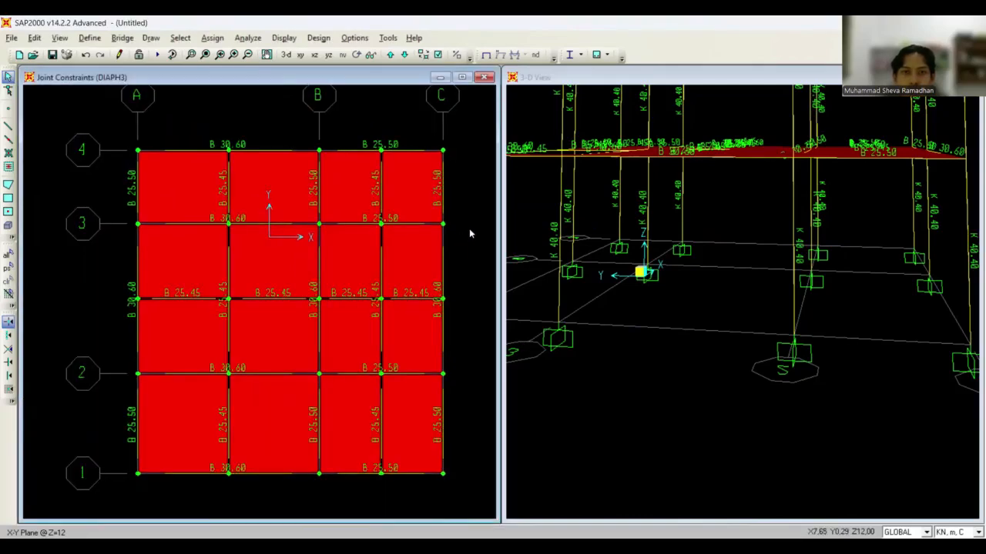
middle_drag(469, 227, 456, 245)
Restore the default 3-D view and rotate it to examine the whole building and its three floors.
click(617, 366)
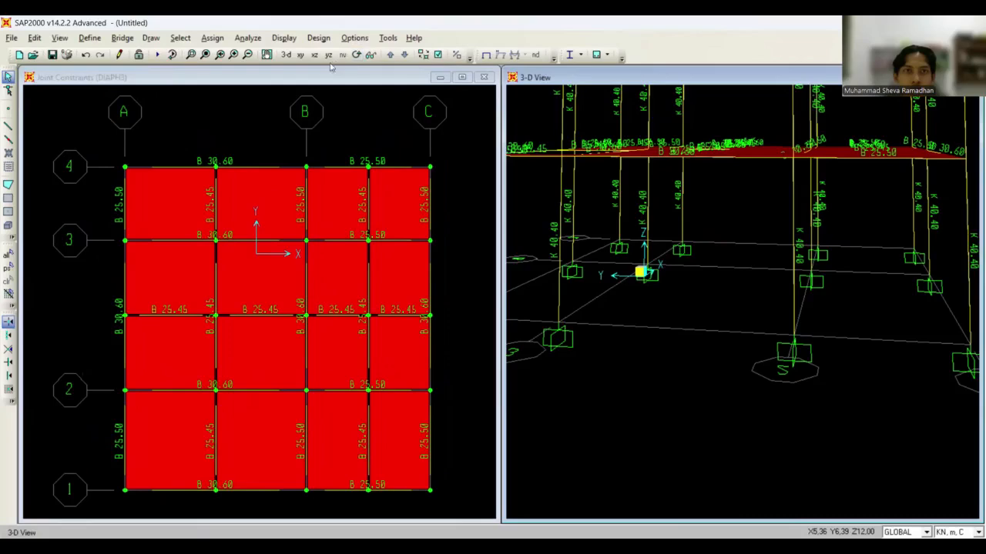
click(285, 54)
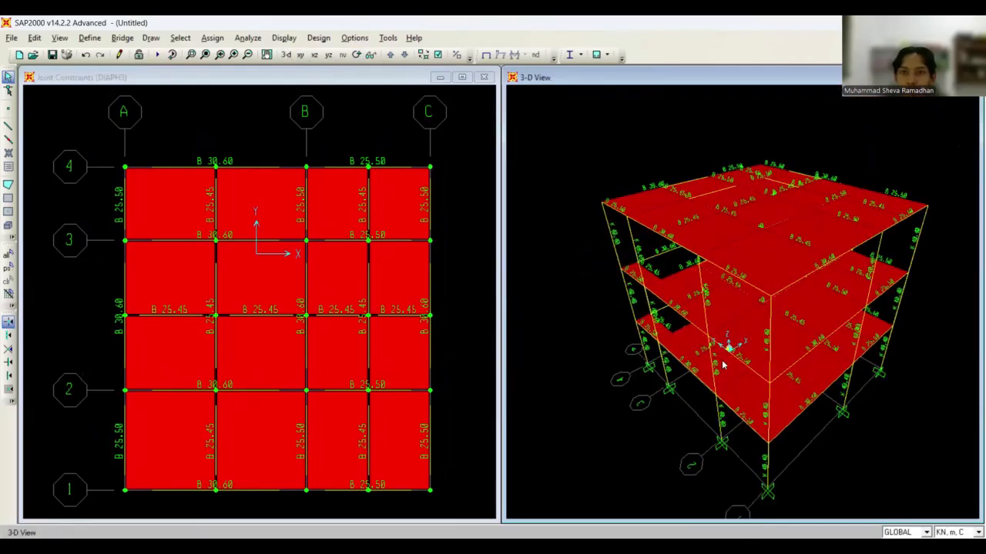
click(357, 56)
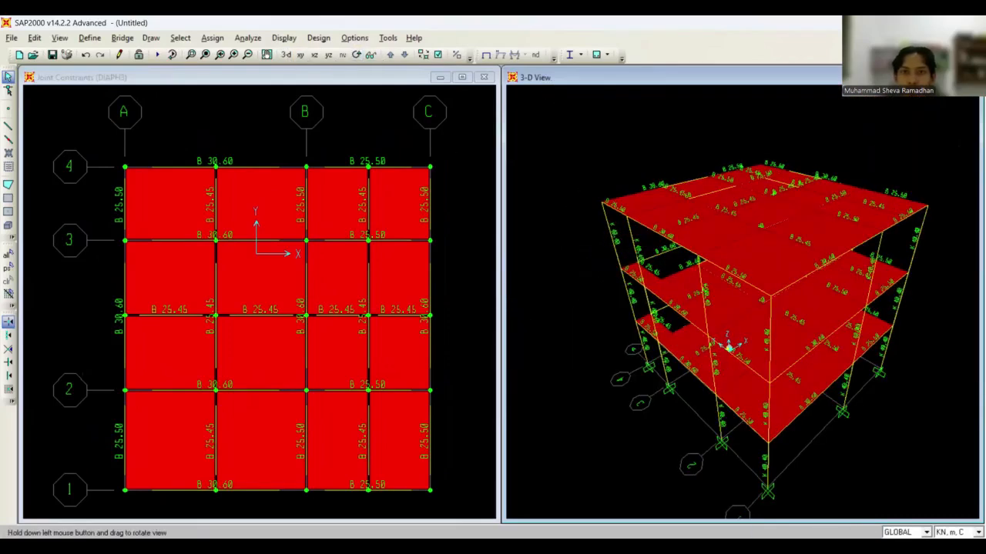
drag(669, 287, 559, 233)
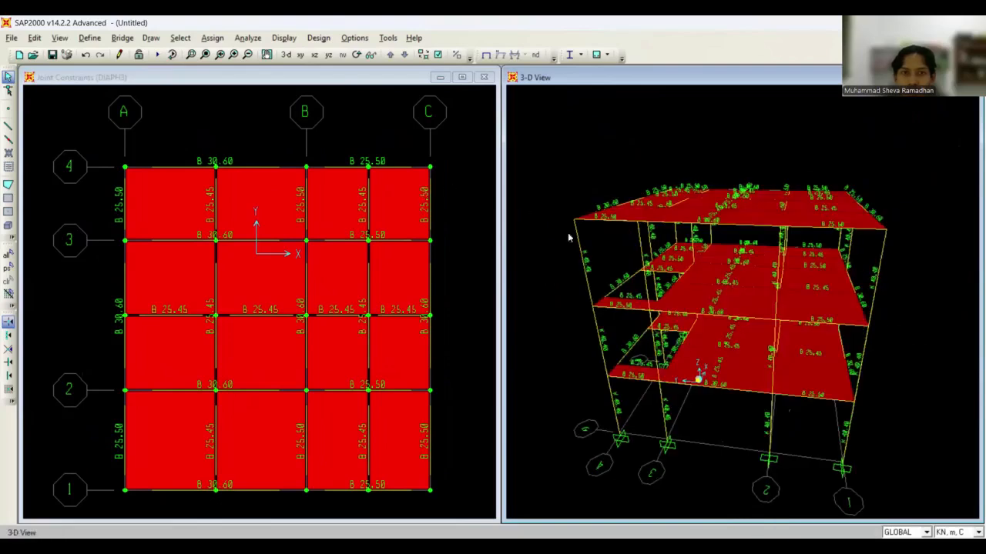
drag(555, 300, 574, 287)
scroll(671, 276, up, 3)
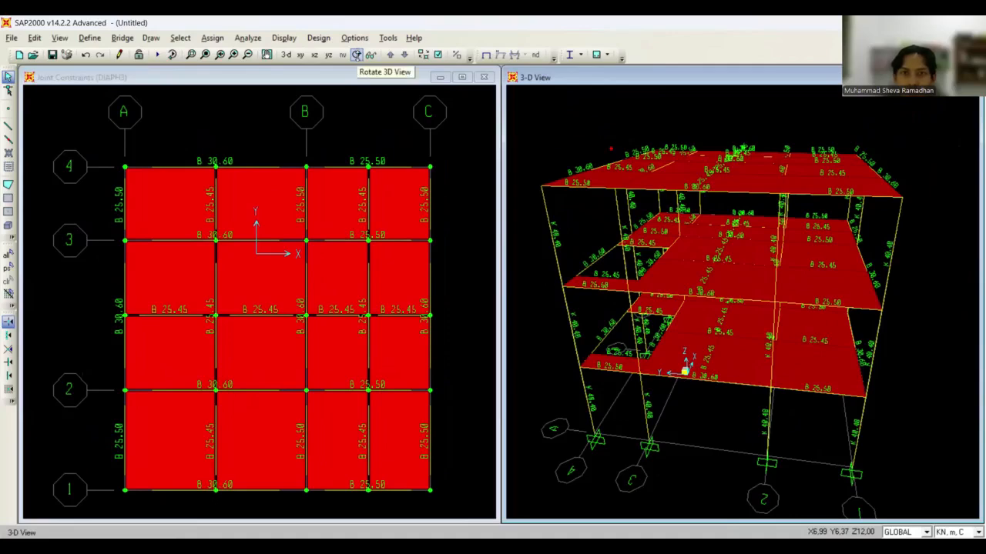
Examine the column base supports in the 3-D view and step the X-Y plan through the floor levels back to Z=12.
click(356, 55)
drag(639, 315, 578, 283)
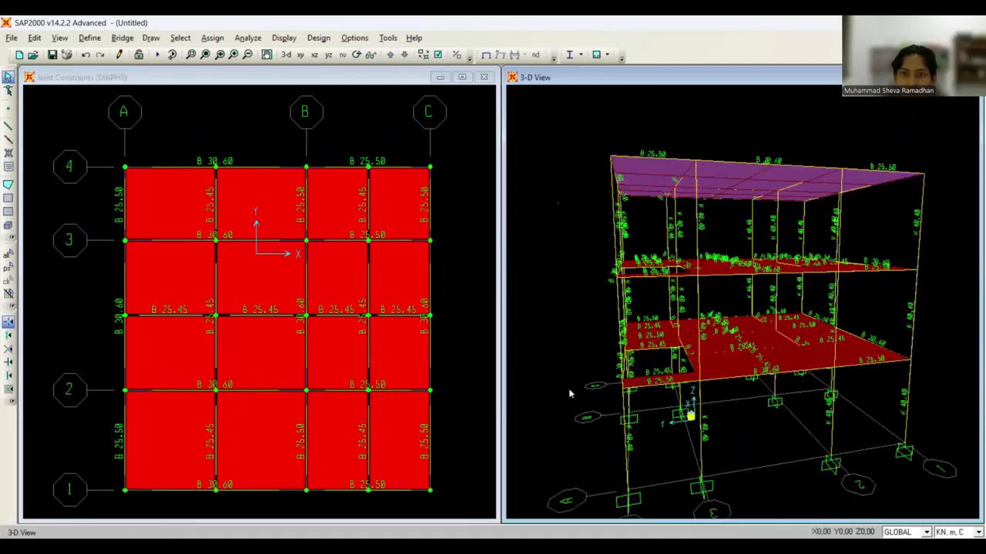
scroll(616, 400, down, 1)
middle_drag(784, 471, 702, 352)
scroll(693, 349, up, 2)
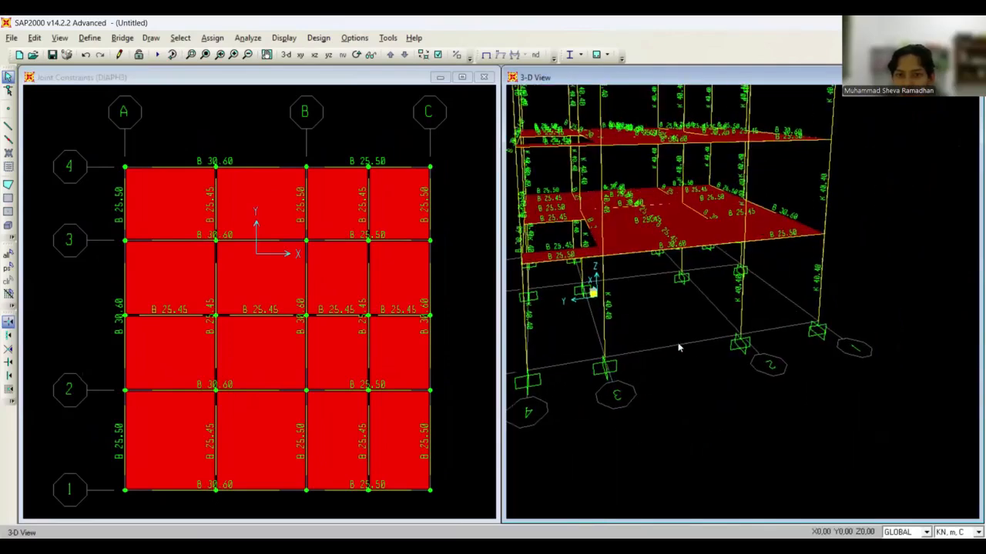
scroll(653, 332, down, 1)
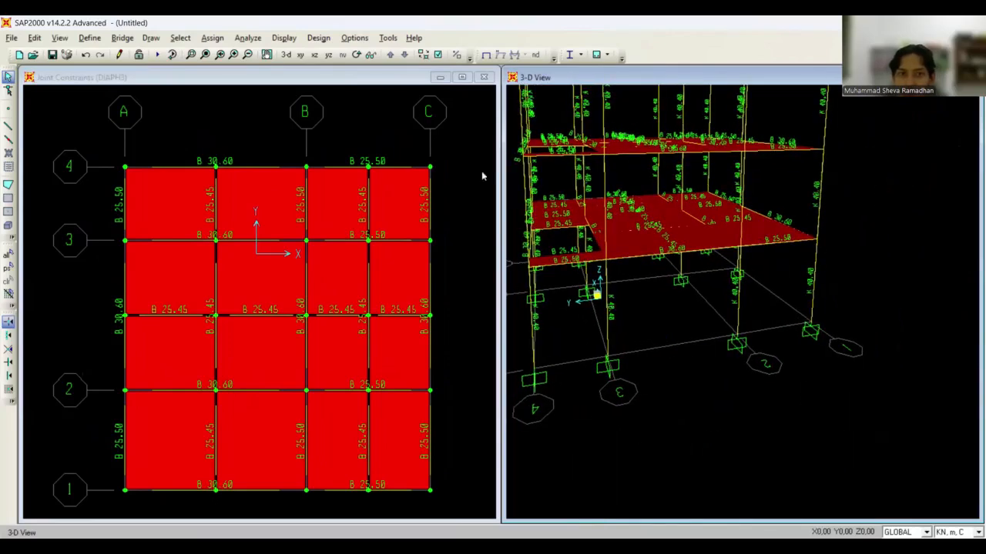
click(87, 295)
click(404, 55)
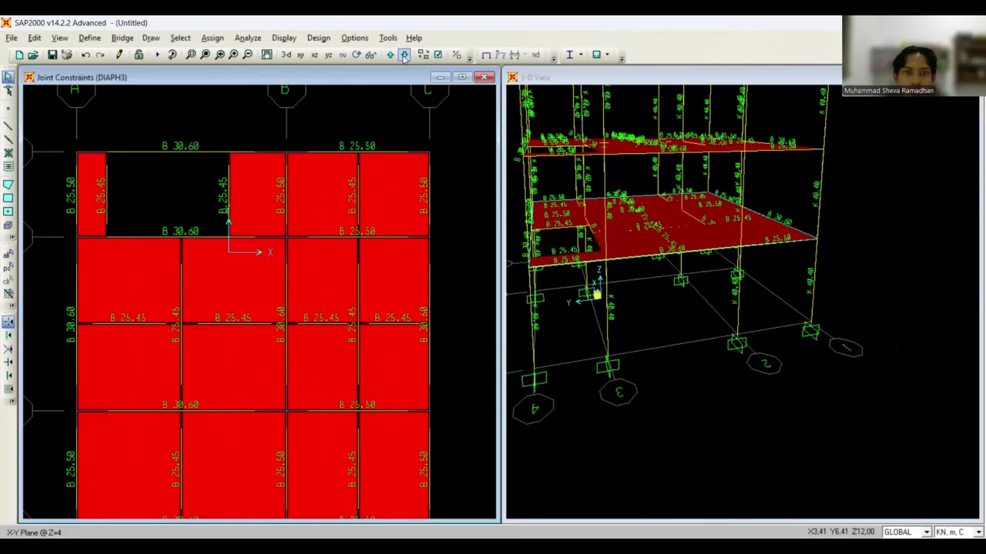
click(405, 55)
click(404, 54)
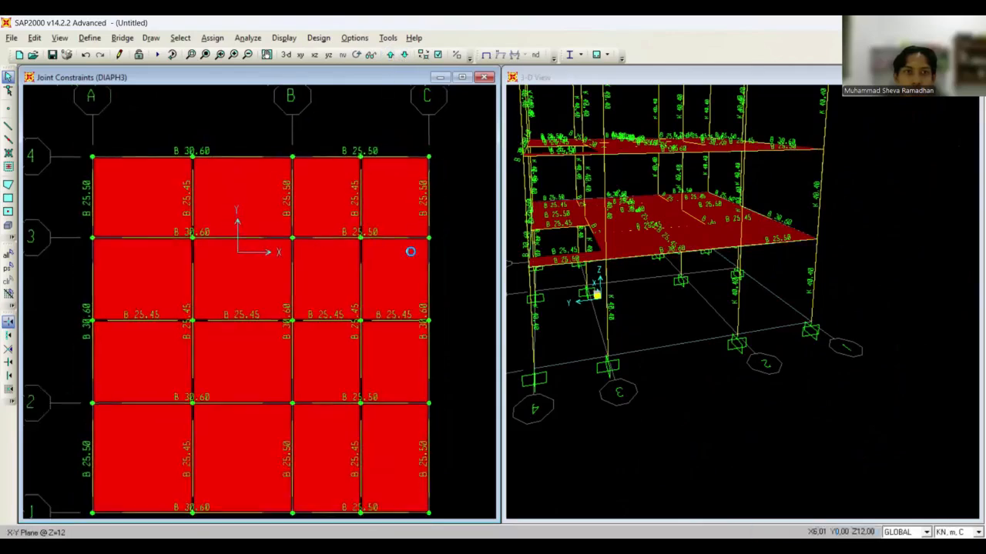
scroll(410, 252, down, 1)
scroll(181, 249, down, 1)
click(177, 215)
click(248, 200)
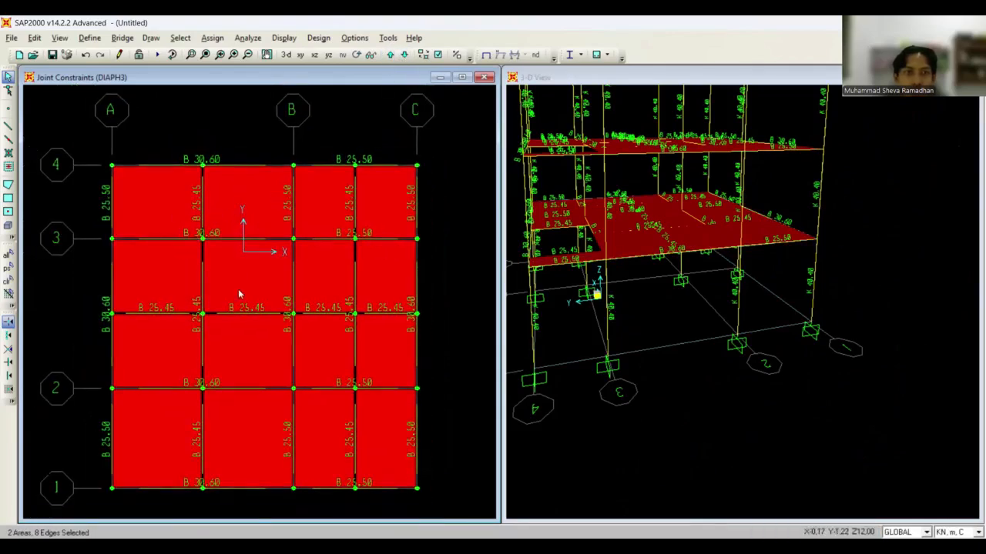
click(238, 294)
click(150, 283)
click(161, 347)
click(244, 357)
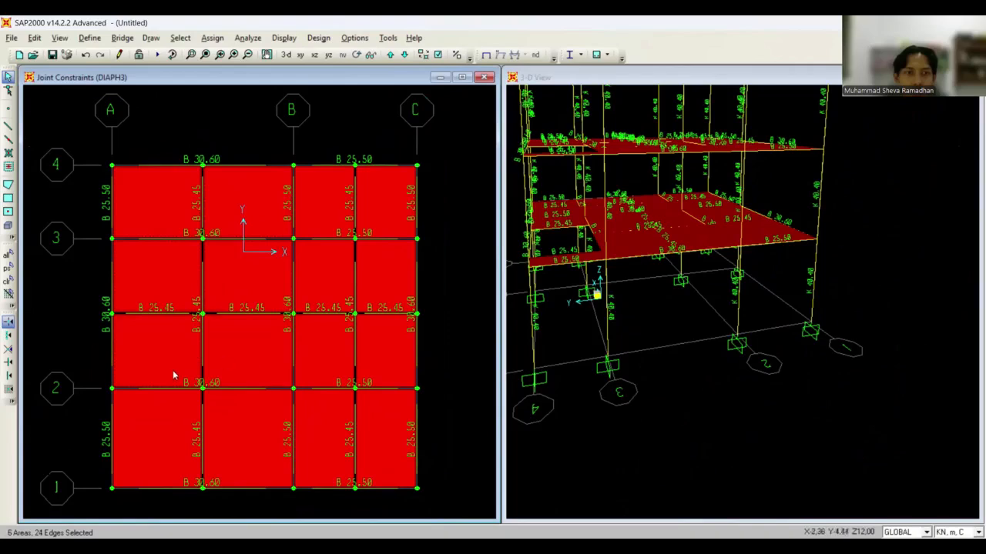
click(167, 436)
click(238, 442)
click(324, 442)
click(366, 441)
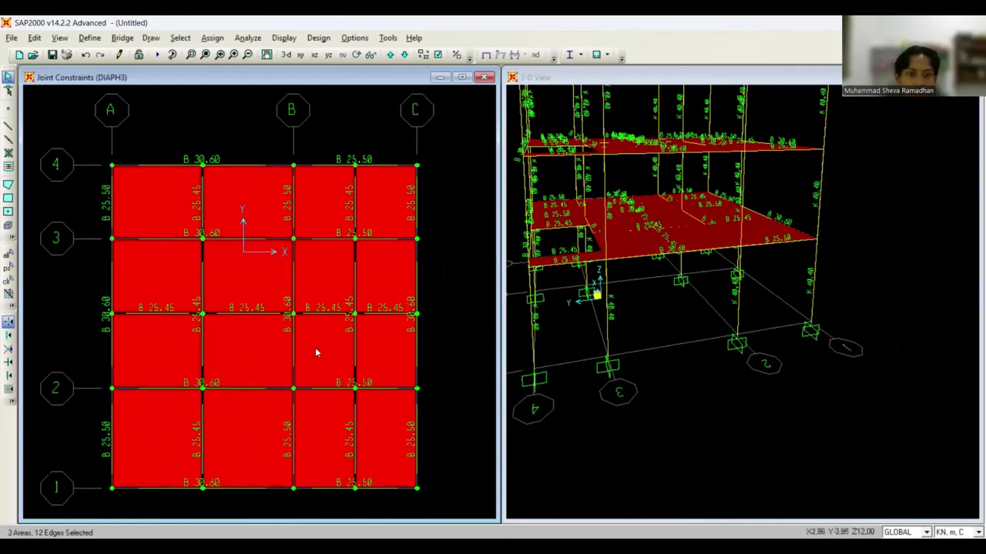
click(403, 55)
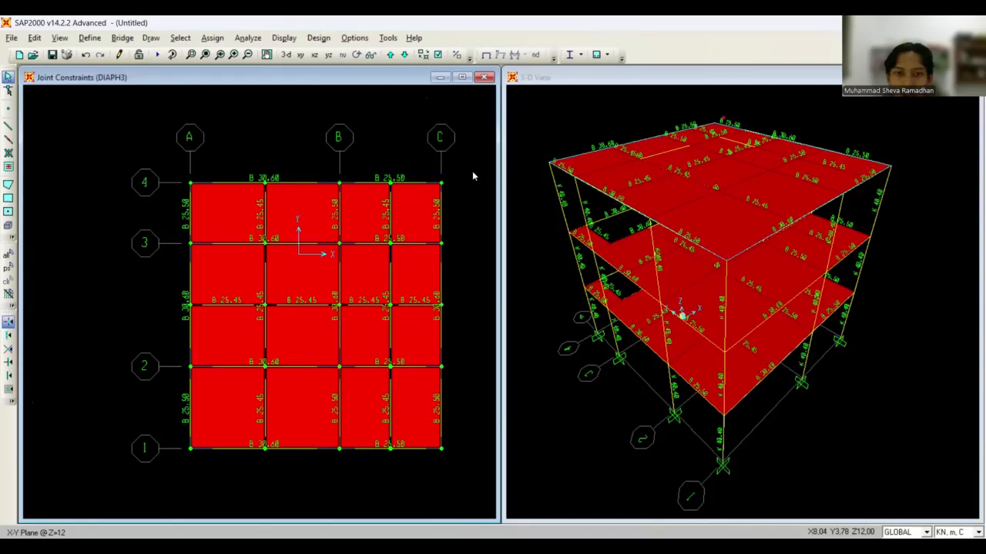
click(549, 231)
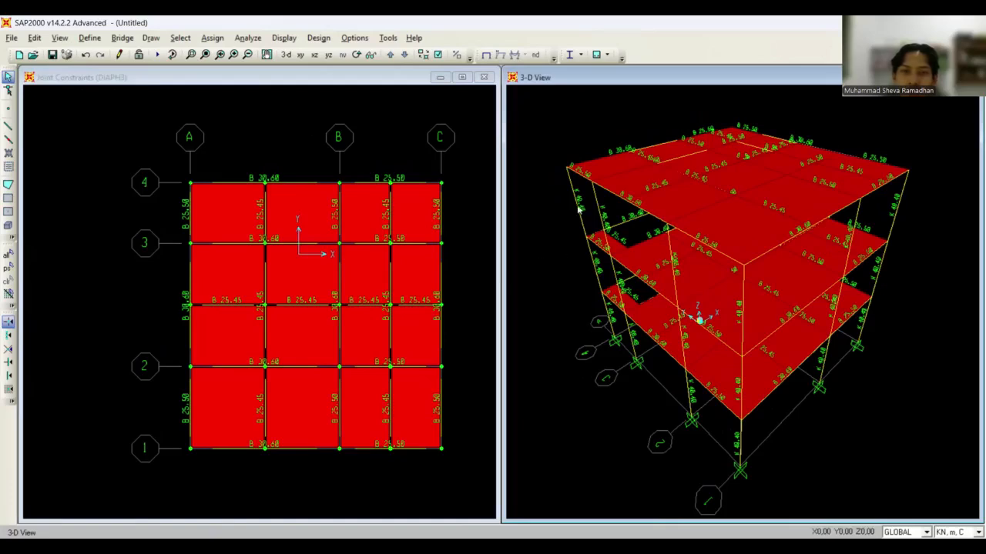
scroll(578, 208, down, 1)
scroll(616, 242, up, 1)
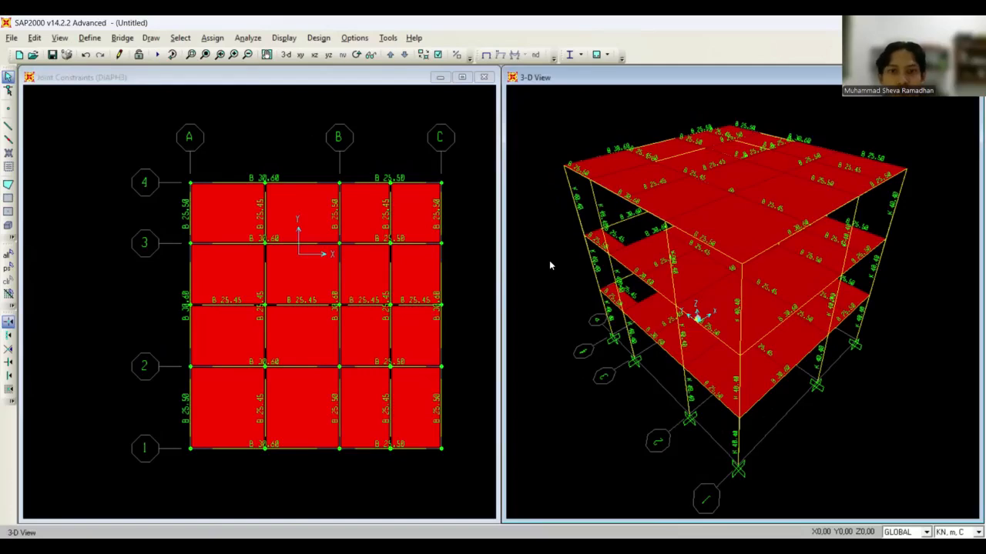
scroll(592, 254, down, 1)
scroll(591, 254, up, 2)
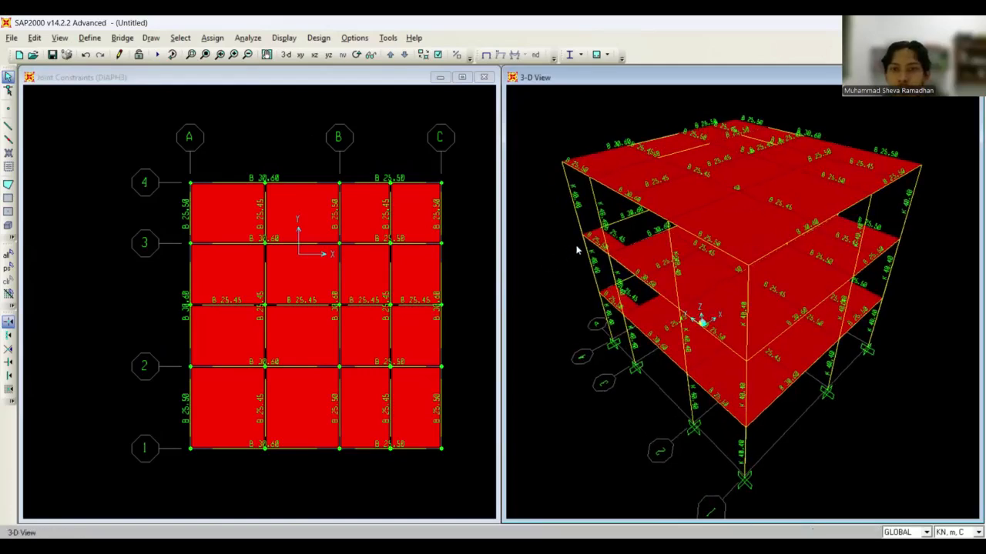
mouse_move(607, 256)
middle_down()
mouse_move(586, 266)
mouse_move(611, 242)
middle_up()
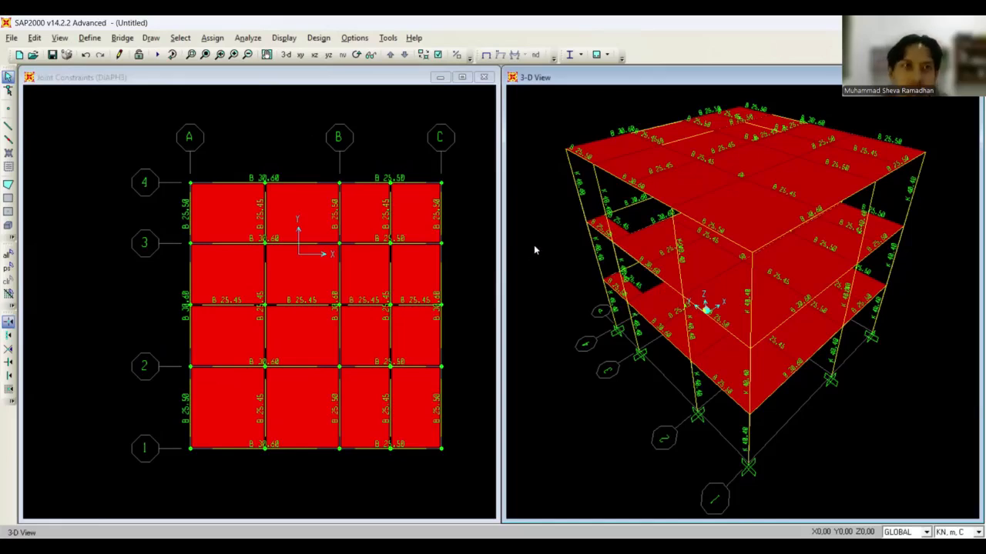
scroll(570, 244, down, 1)
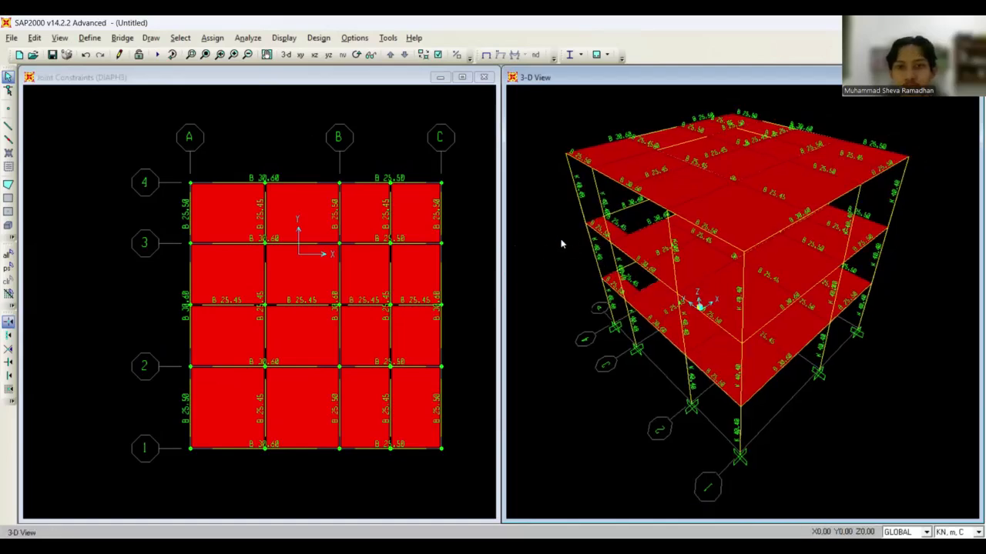
click(478, 222)
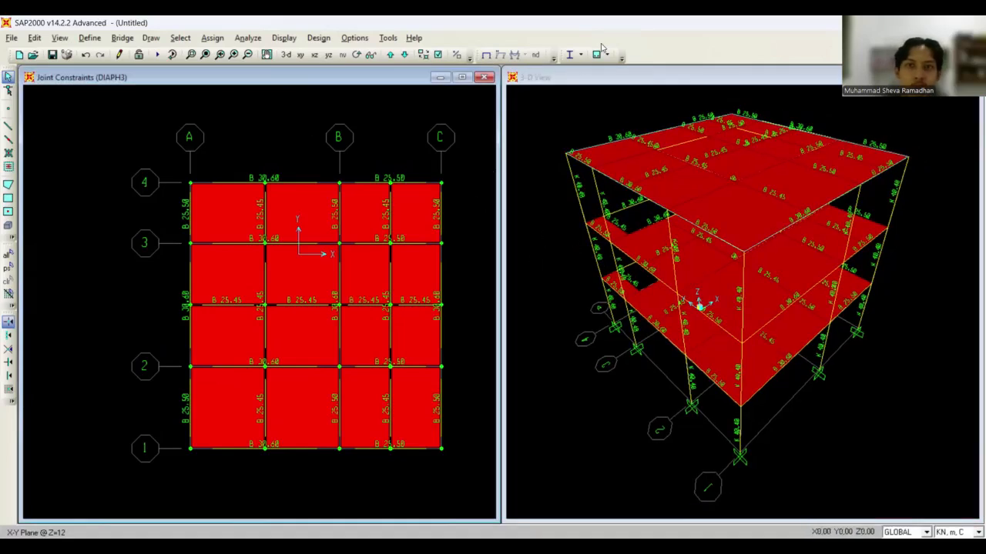